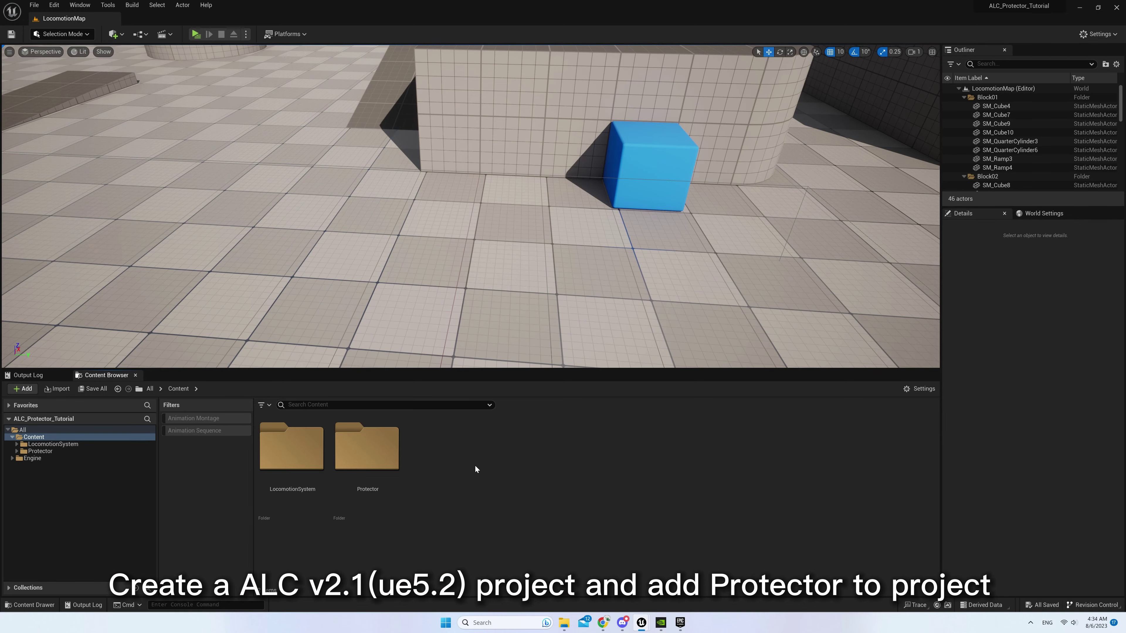
Create a new Demo folder under Content
click(380, 479)
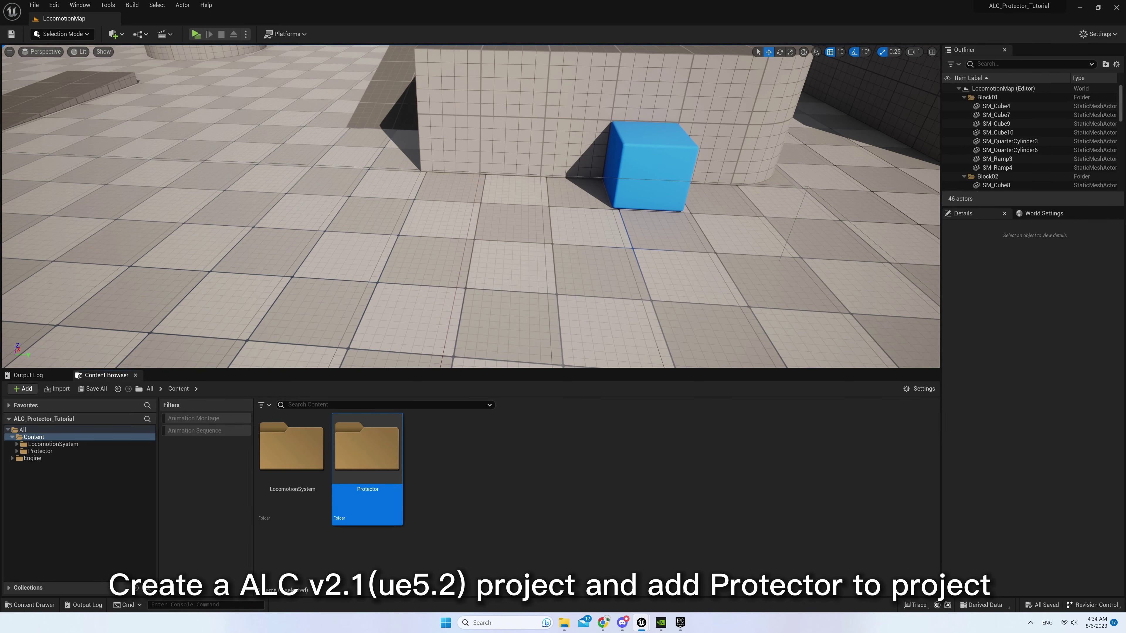
click(682, 624)
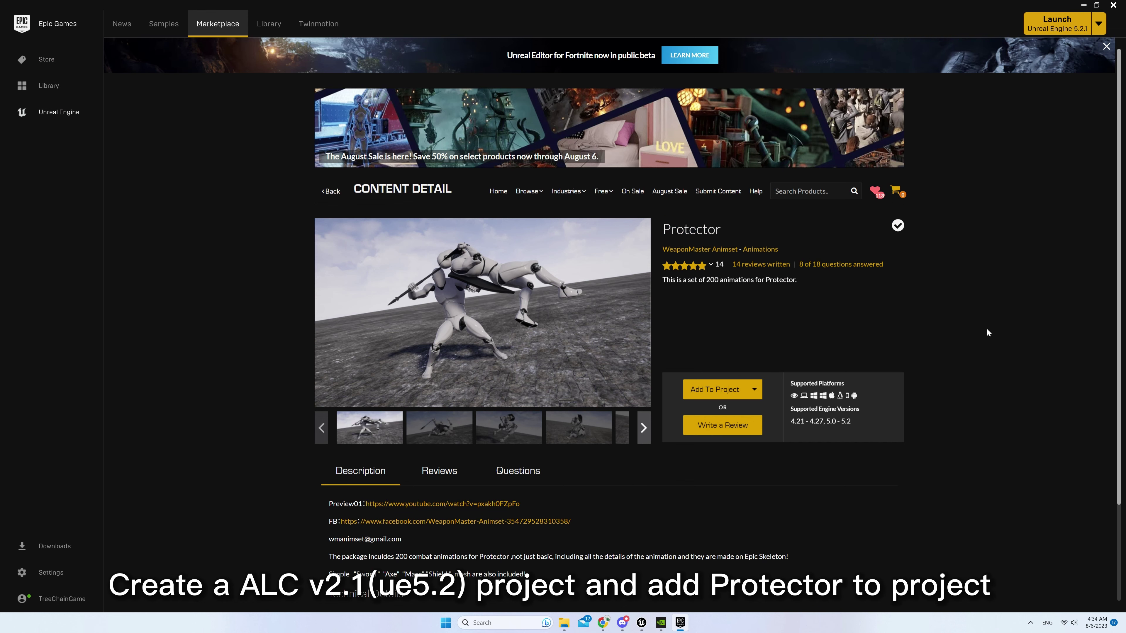
click(687, 625)
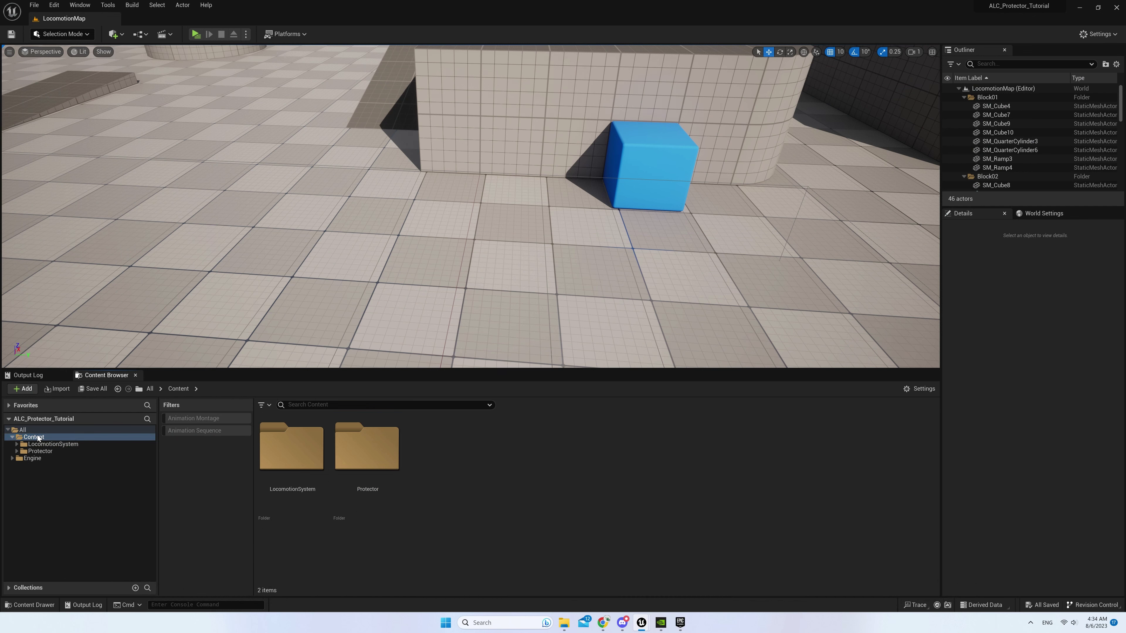
right_click(426, 495)
click(463, 219)
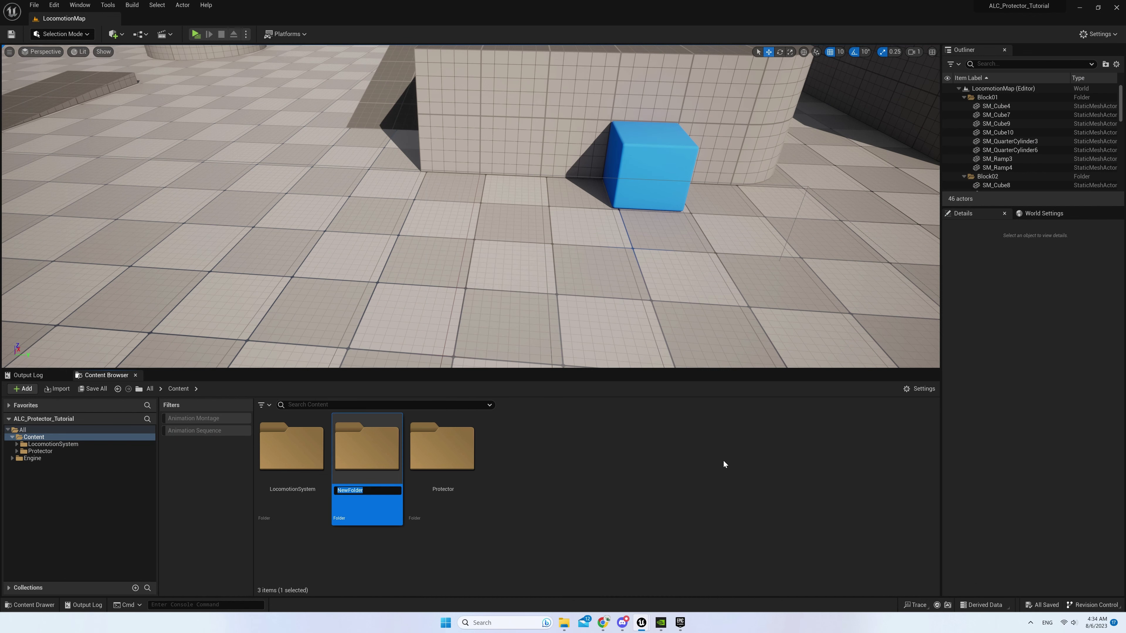
text(Demo)
key(Return)
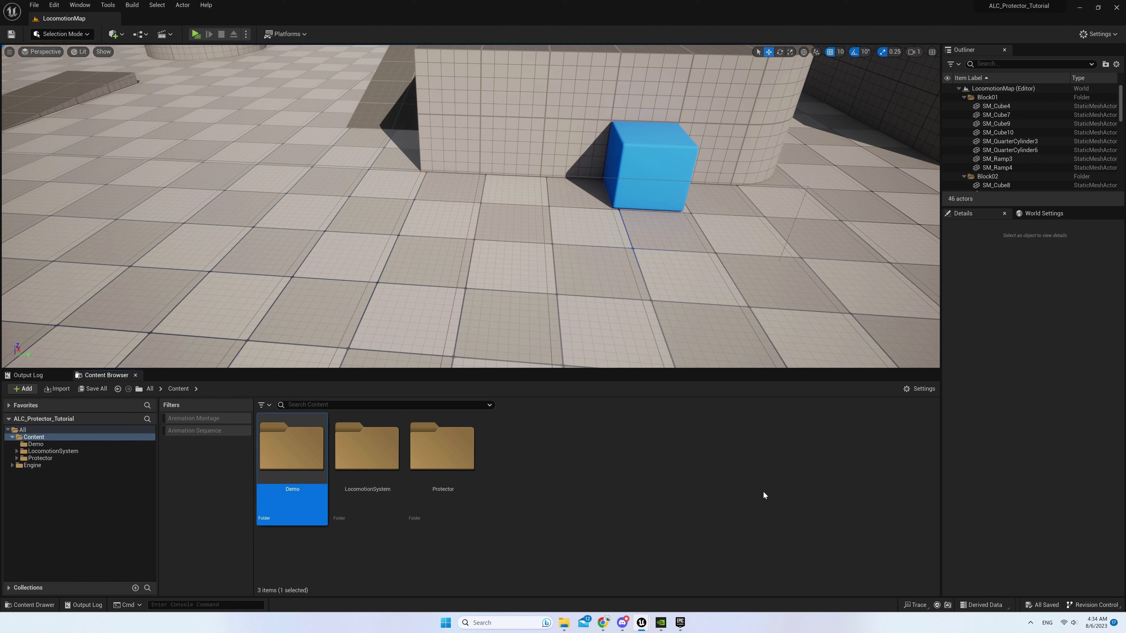
Copy BP_Character_Empty into Demo and name it BP_Character_Protector
click(58, 451)
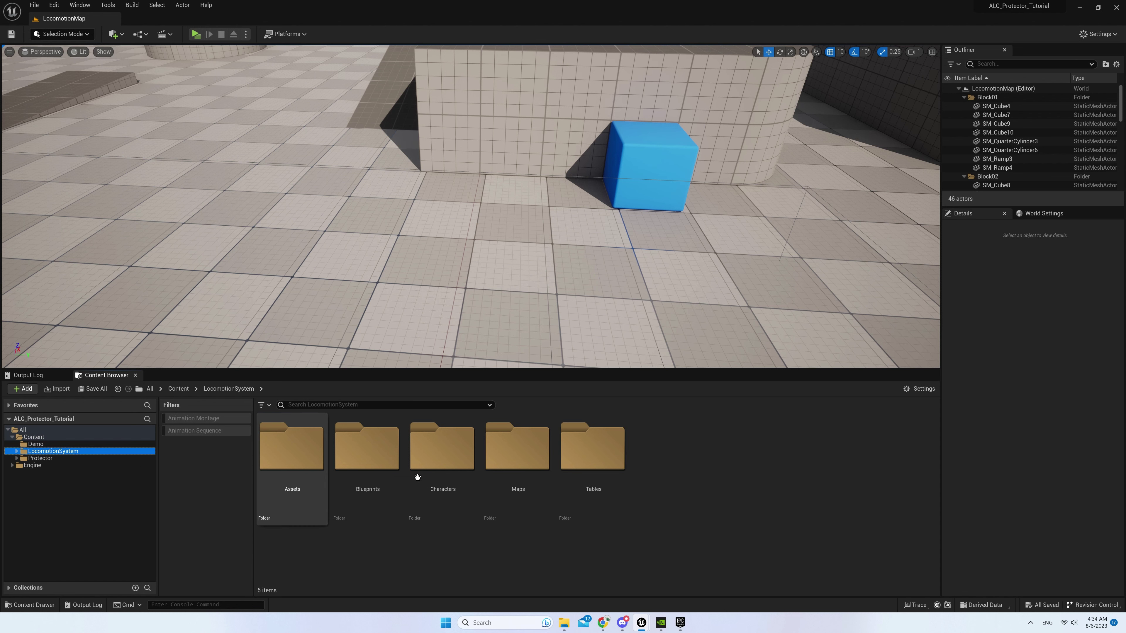
double_click(366, 464)
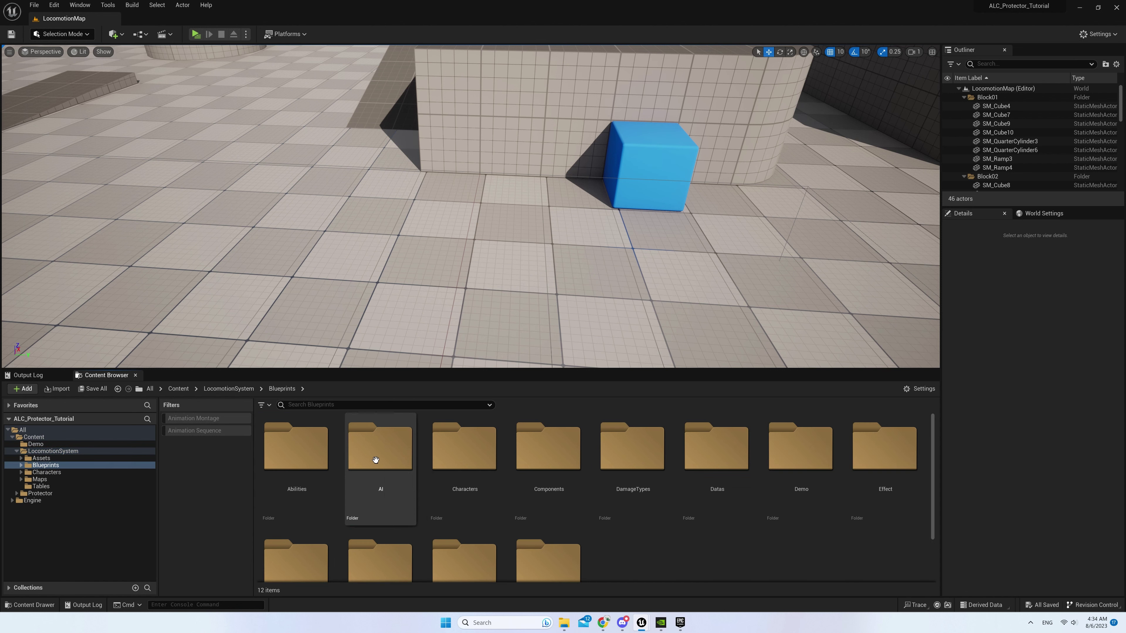
double_click(795, 461)
click(472, 461)
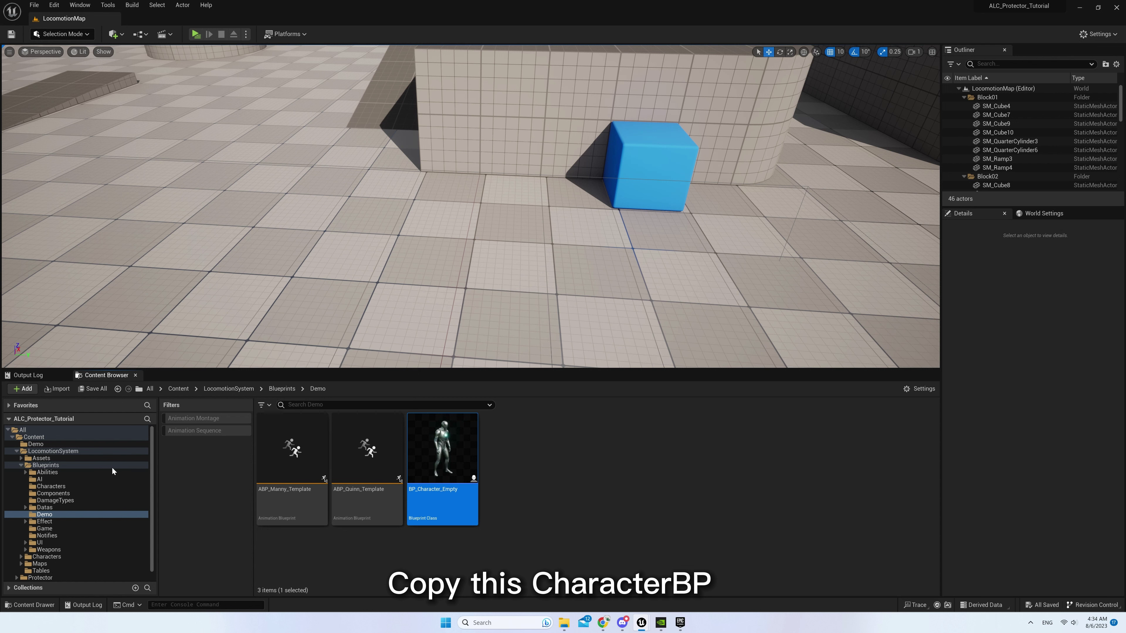
click(40, 445)
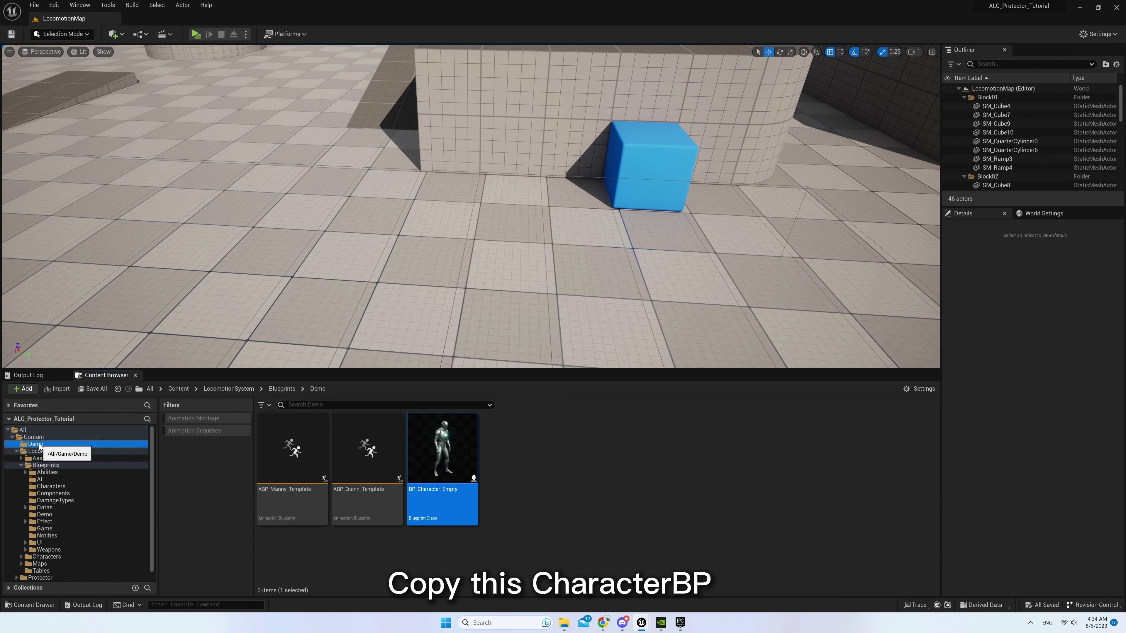
key(ctrl+v)
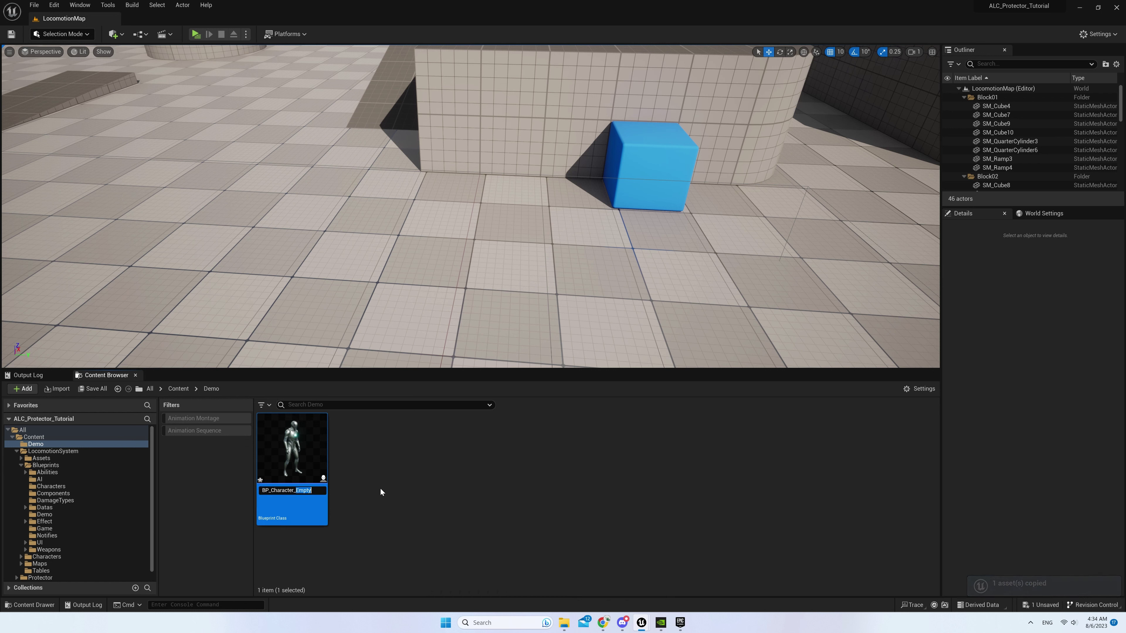
text(Protector)
key(Return)
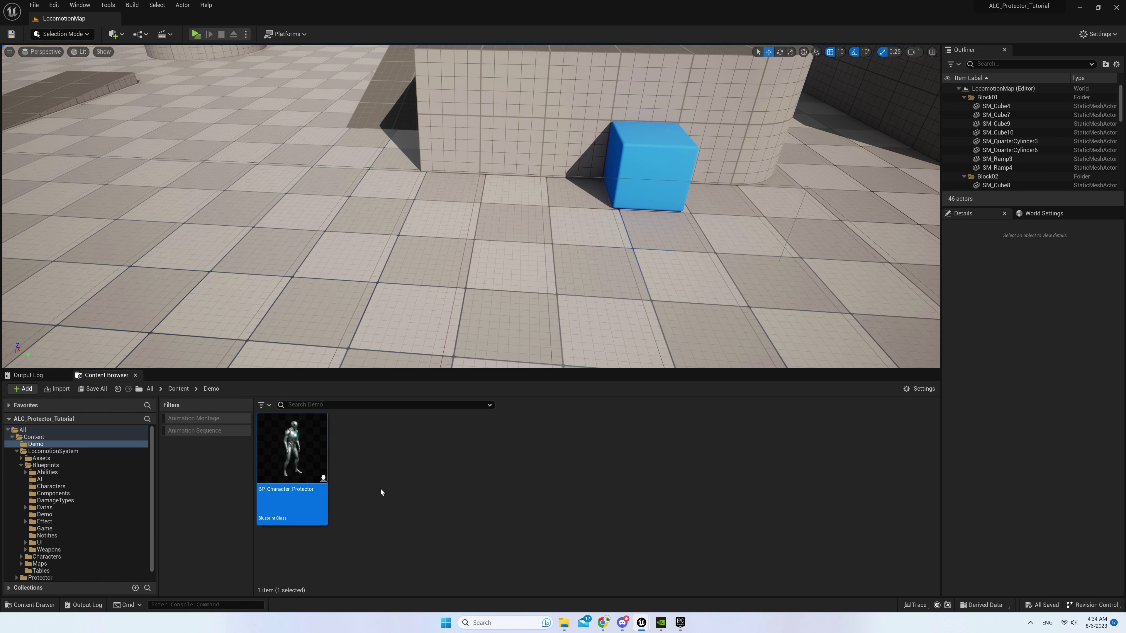
Copy DT_Animset_UE4 from Tables into Demo, renamed DT_Animset_Protector
click(18, 451)
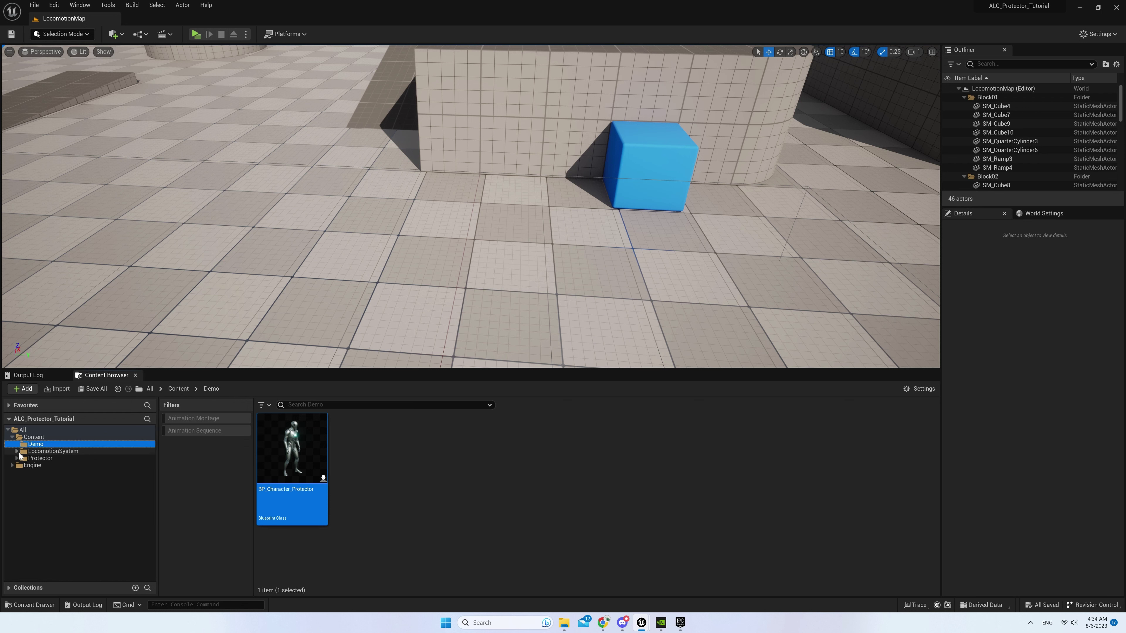
click(18, 452)
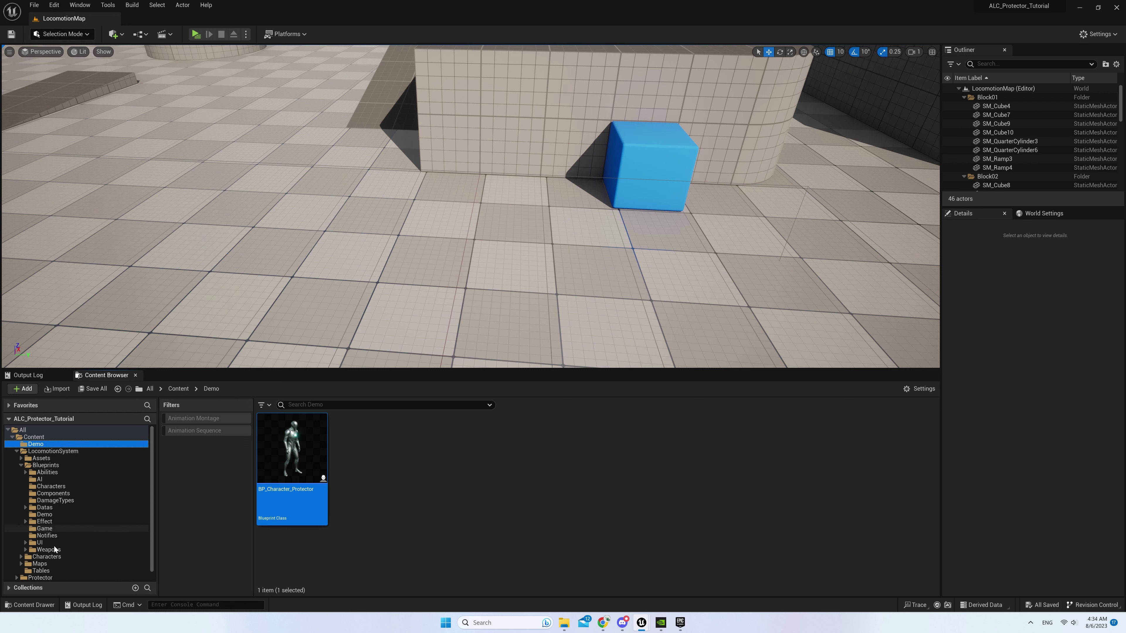
click(40, 571)
click(439, 493)
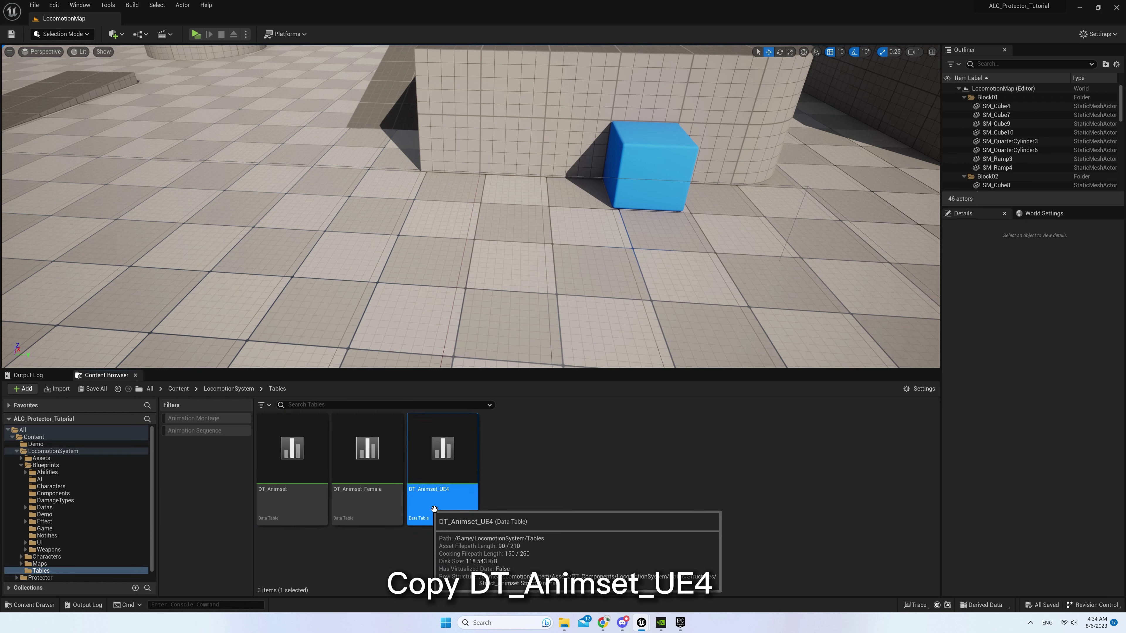
click(67, 443)
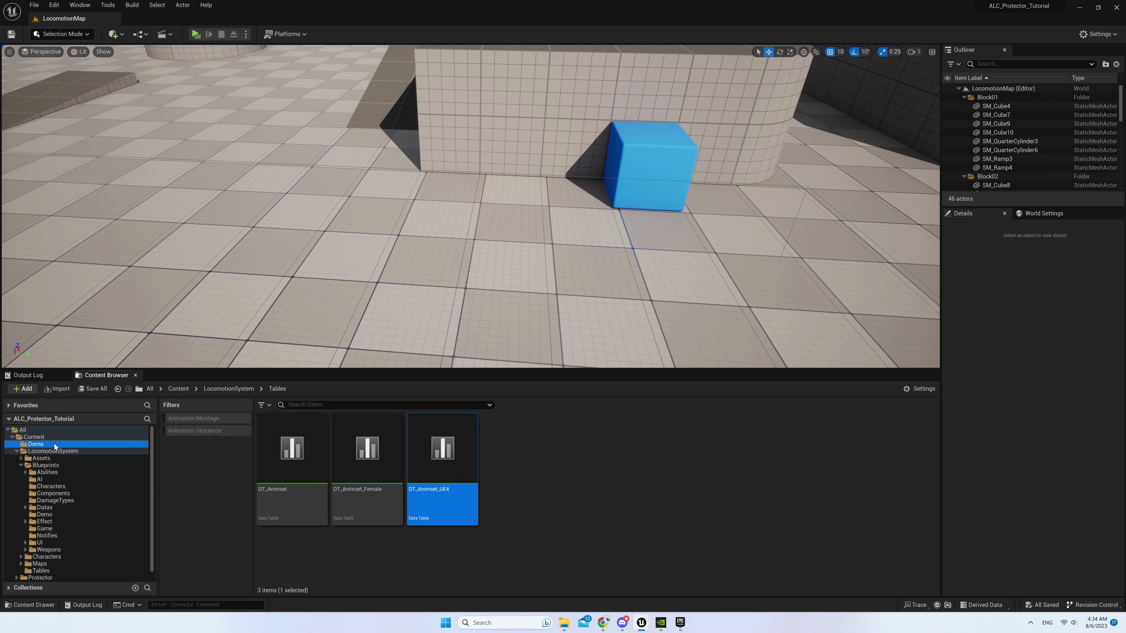
key(ctrl+v)
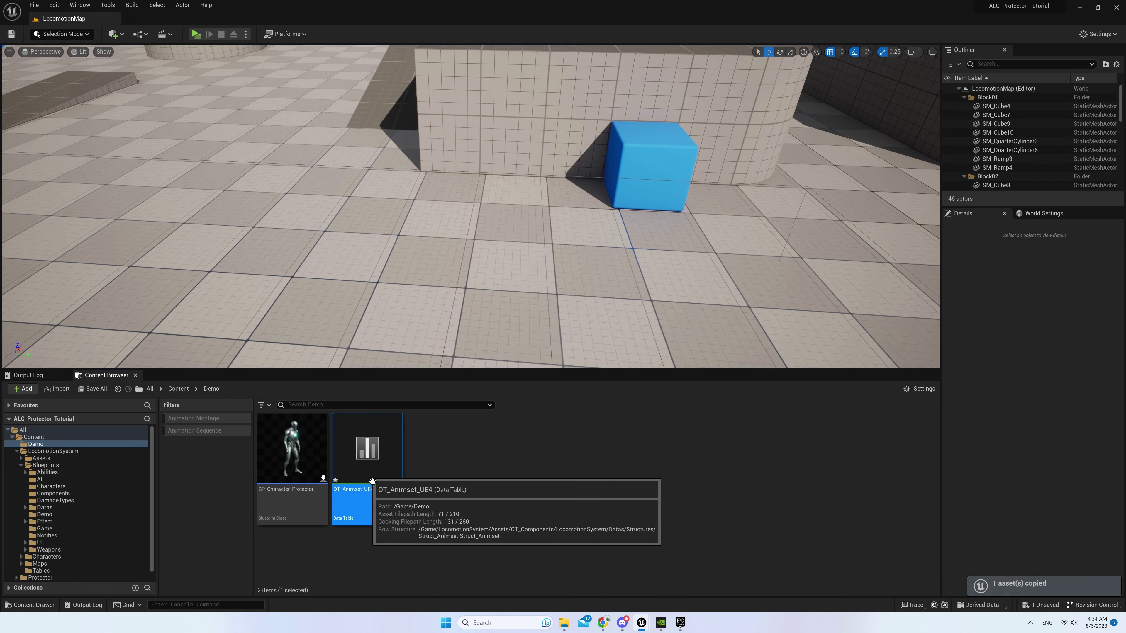
drag(368, 490, 431, 498)
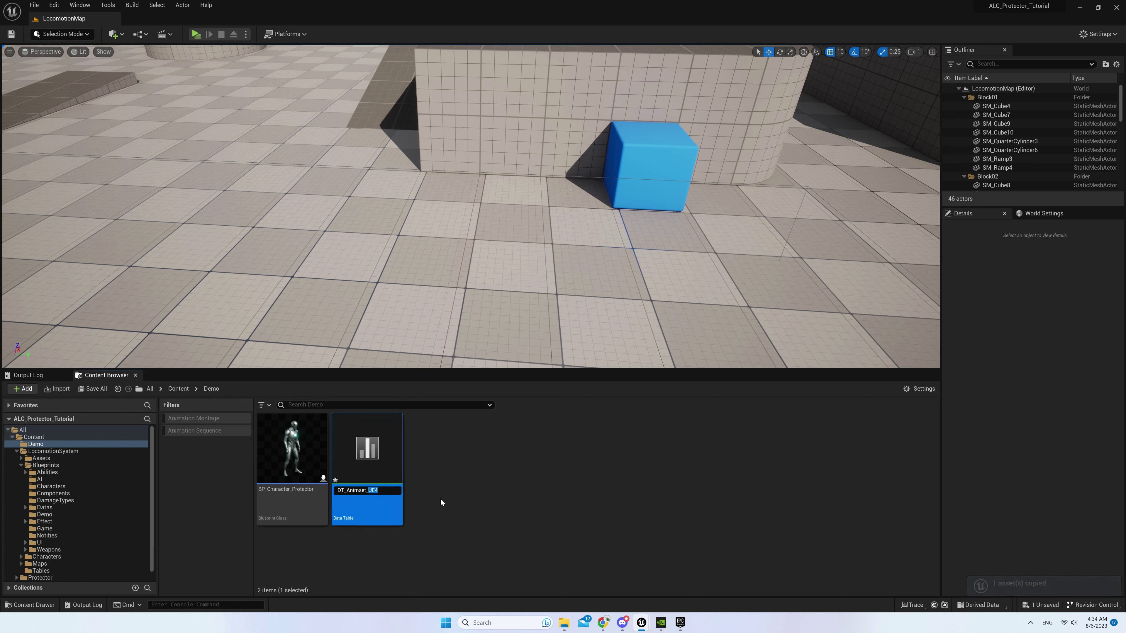
text(Protector)
key(Return)
click(459, 492)
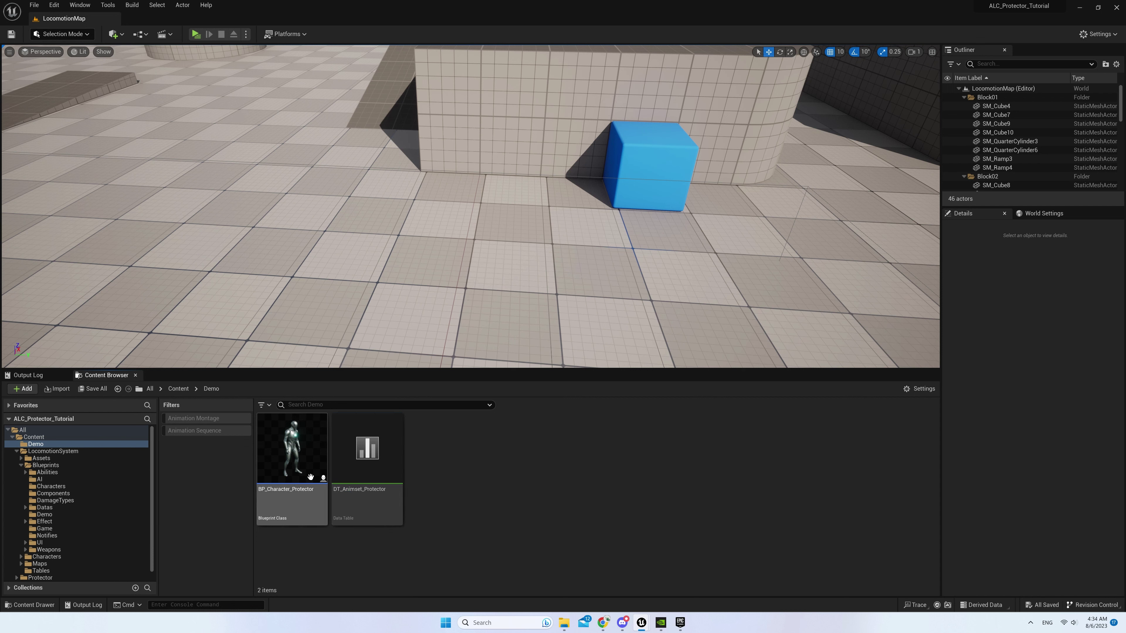
Delete the weapon and Sparrow rows from DT_Animset_Protector, keeping only Unarmed, then return to LocomotionMap
click(375, 475)
double_click(376, 476)
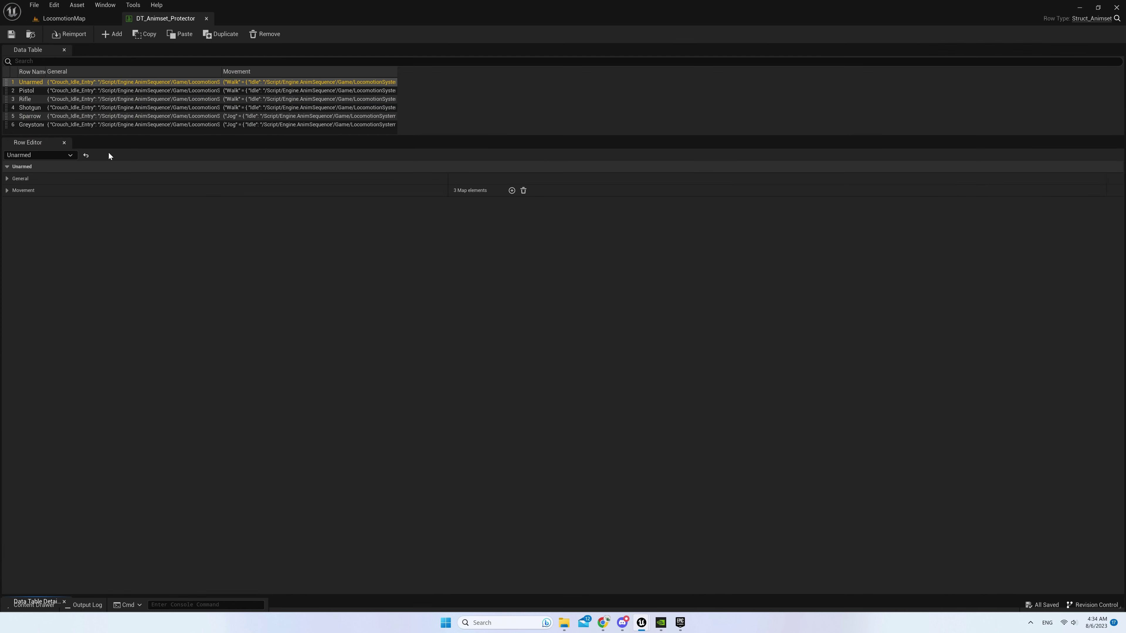
click(79, 125)
key(Delete)
click(79, 110)
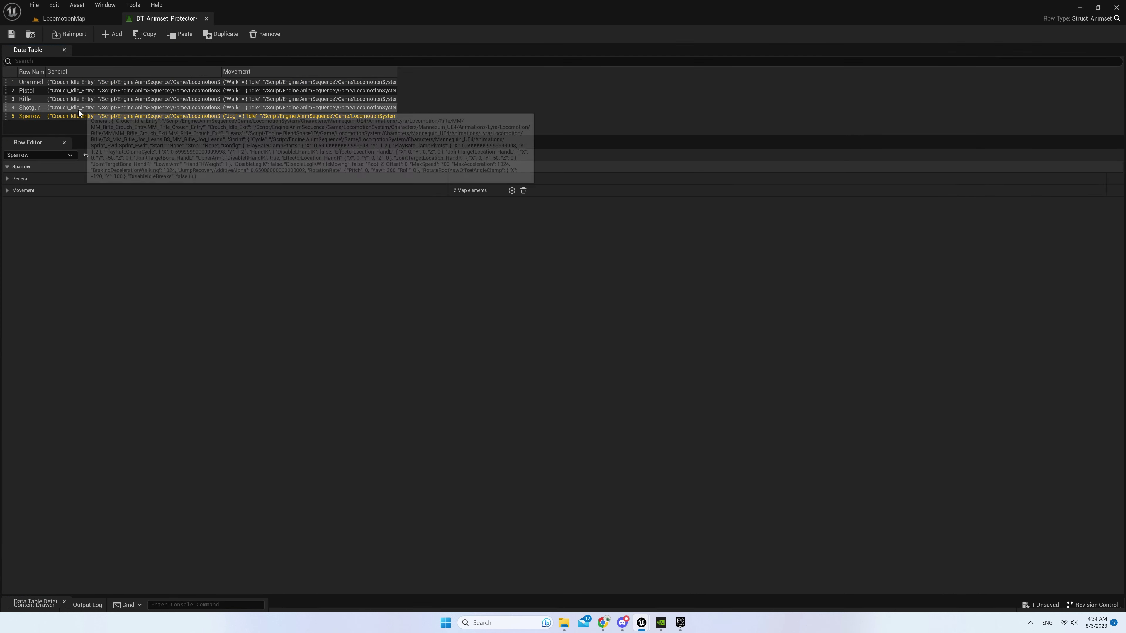
key(Delete)
click(74, 101)
key(Delete)
click(65, 90)
key(Delete)
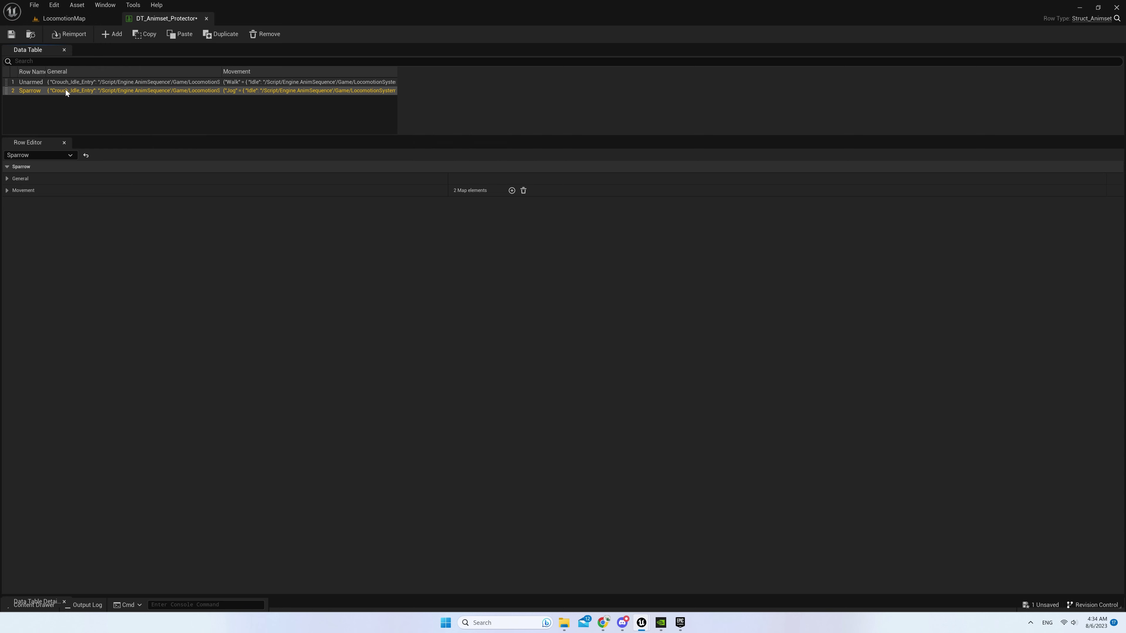
key(Delete)
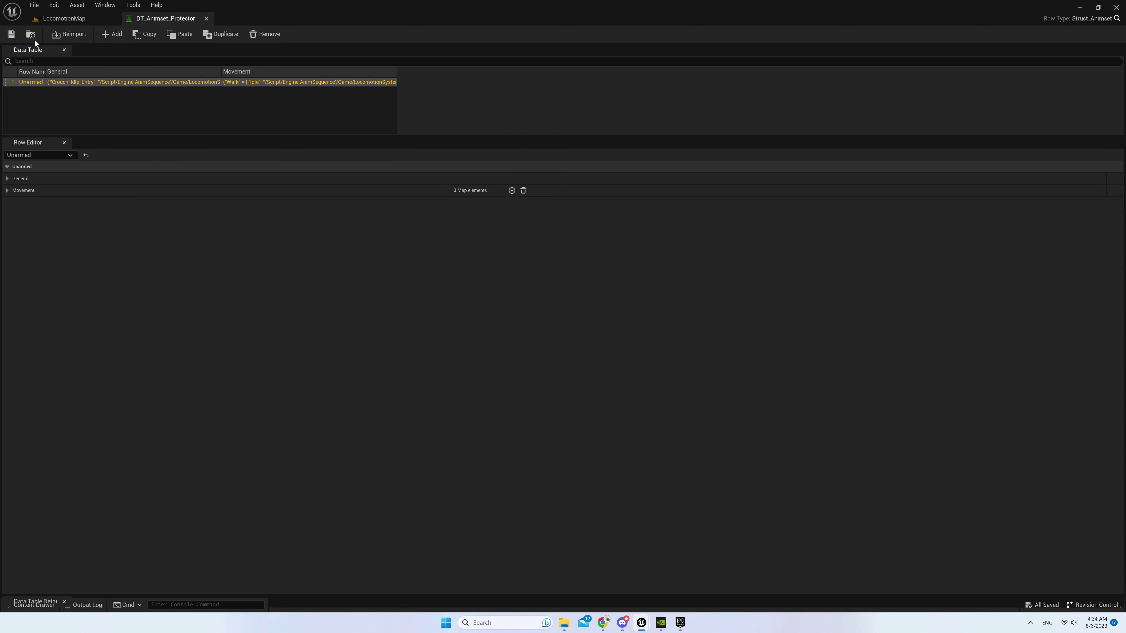
click(61, 22)
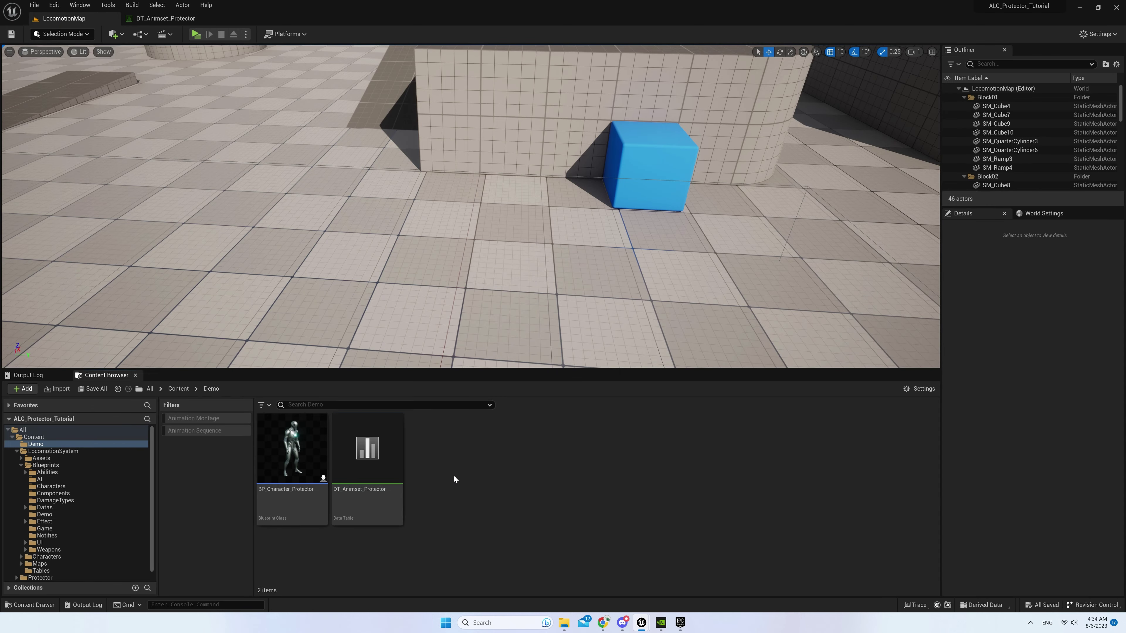
Give BP_Character_Protector's Mesh the ABP_Locomotion_UE4_Child_C anim class and SK_Mannequin skeletal mesh
click(303, 454)
double_click(303, 454)
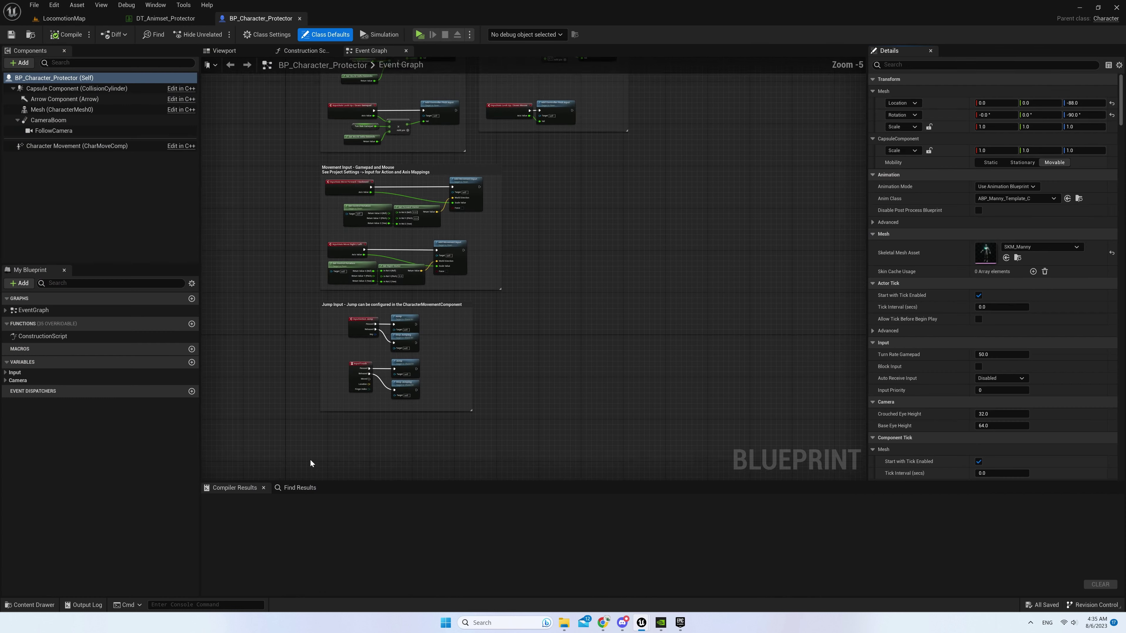
click(242, 50)
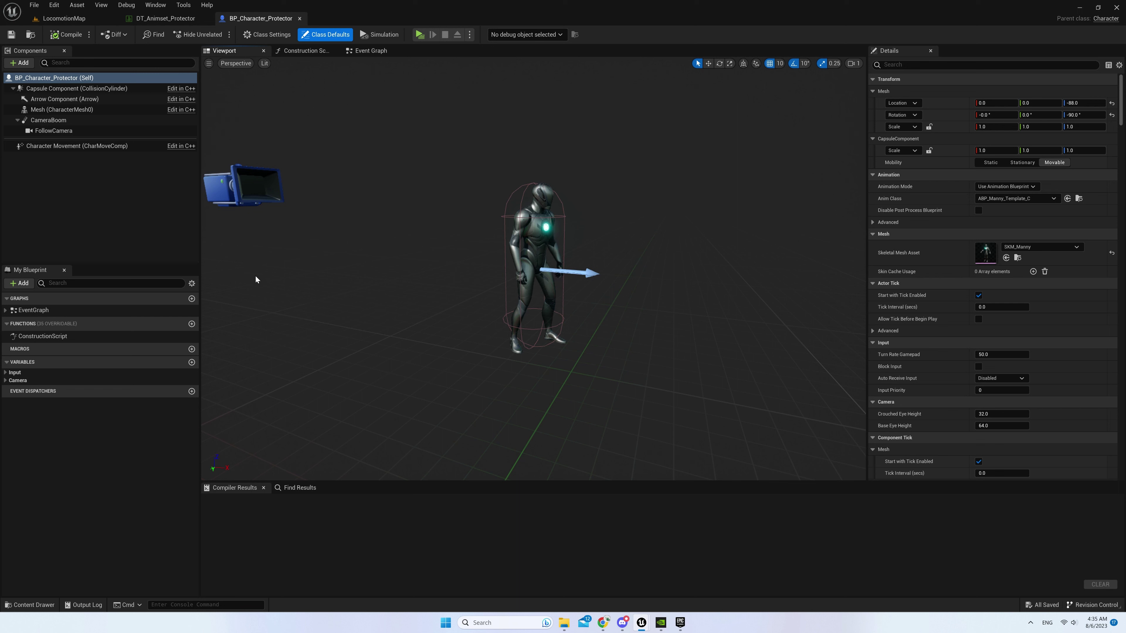
click(57, 110)
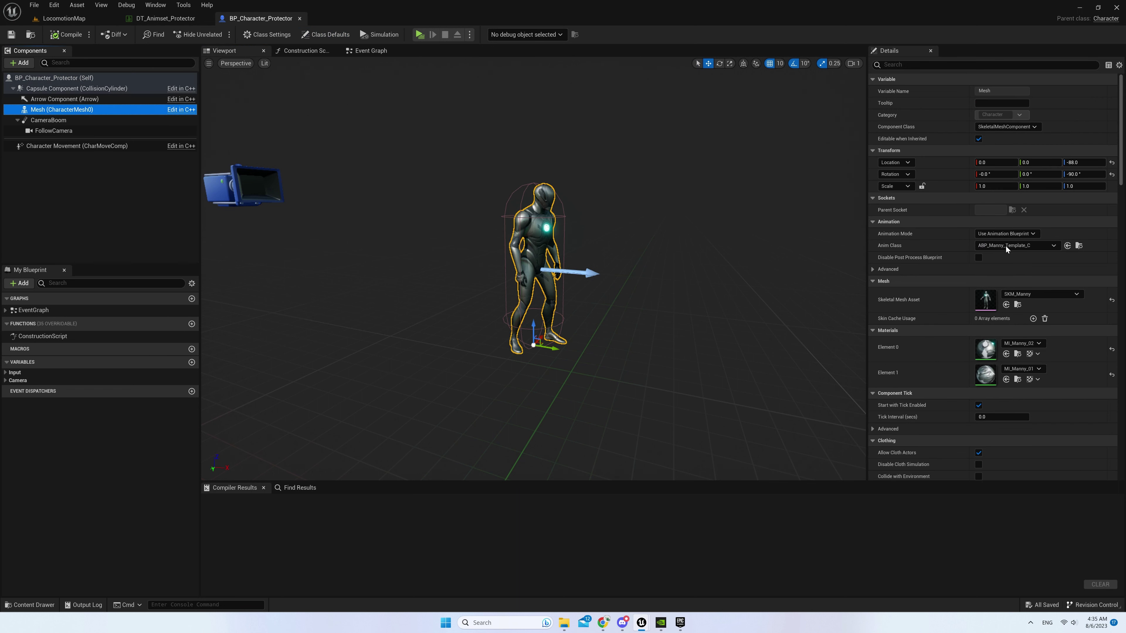
click(1022, 246)
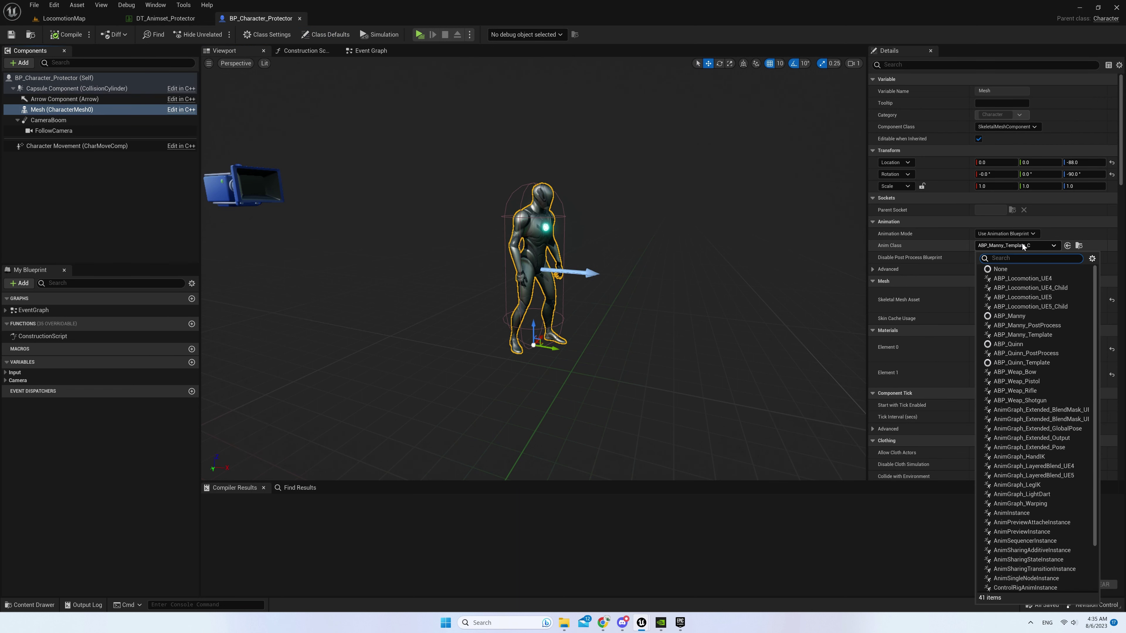
click(1049, 288)
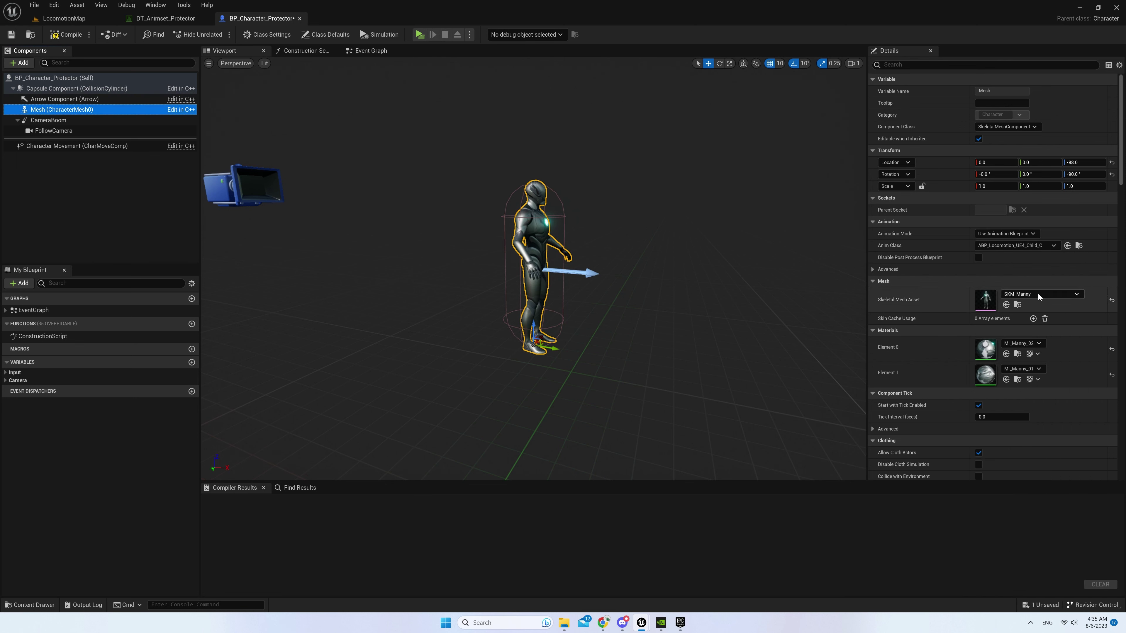
click(1040, 295)
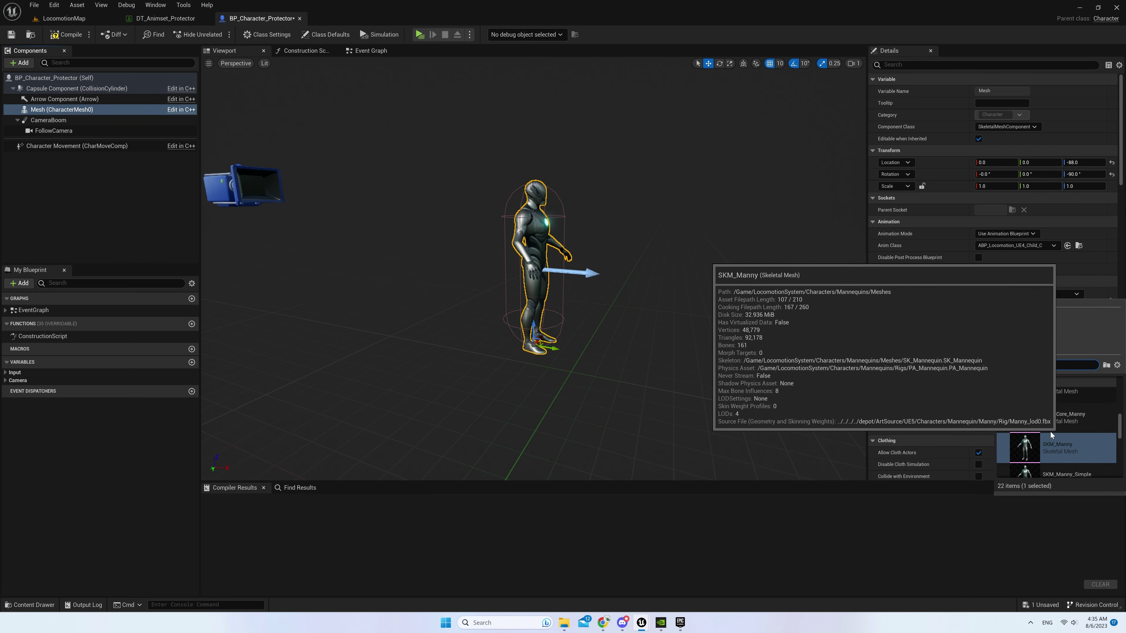
scroll(1033, 426, down, 3)
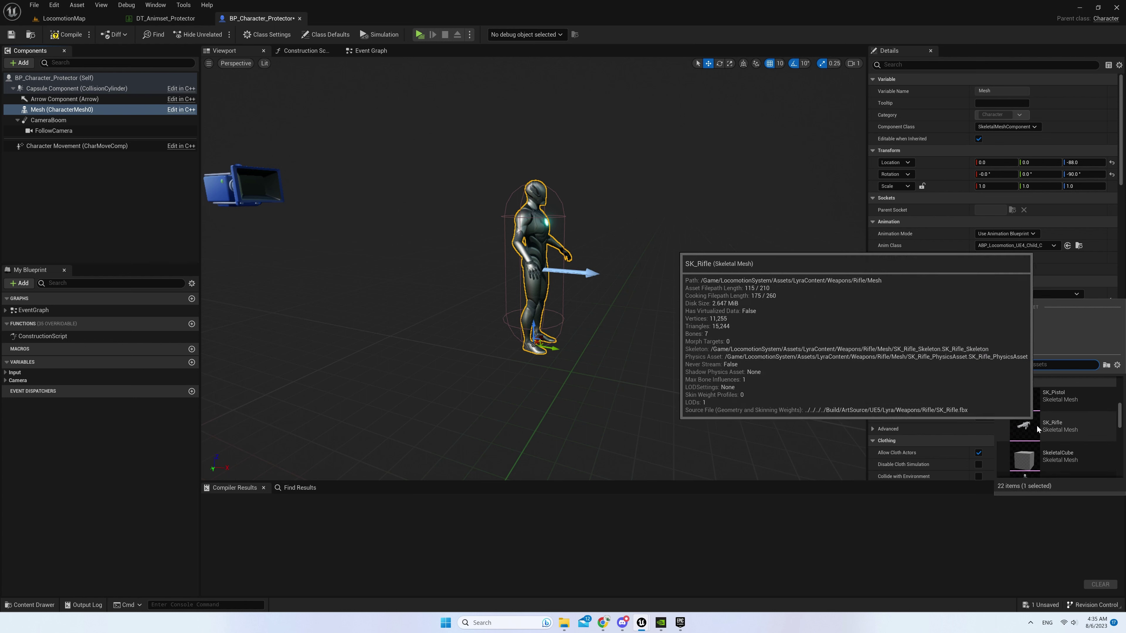
scroll(1041, 419, up, 1)
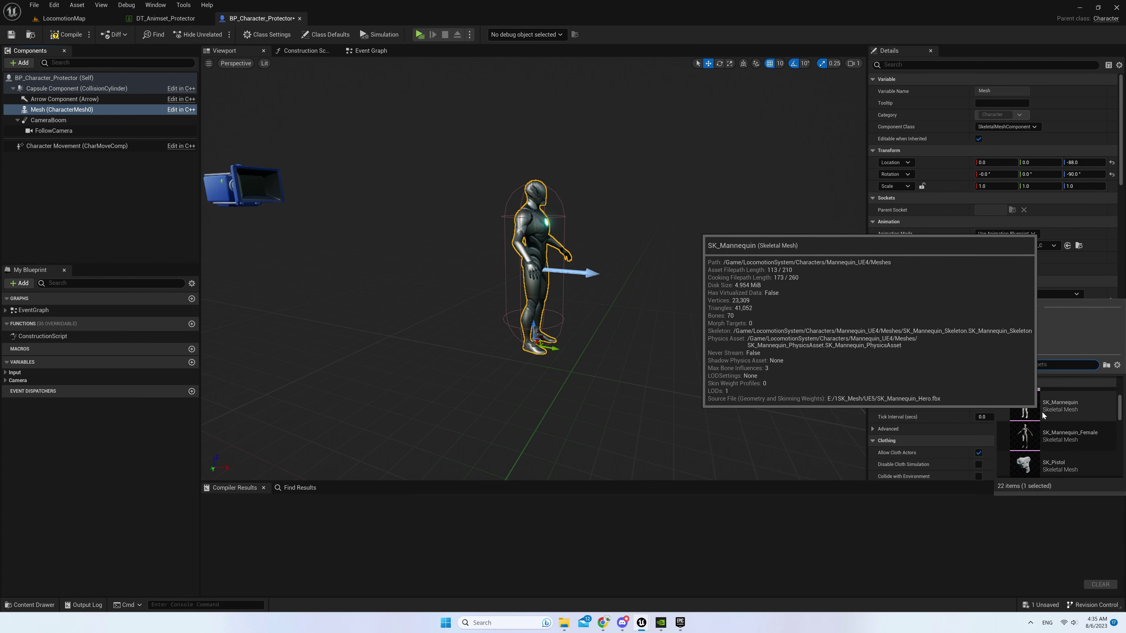
click(1054, 413)
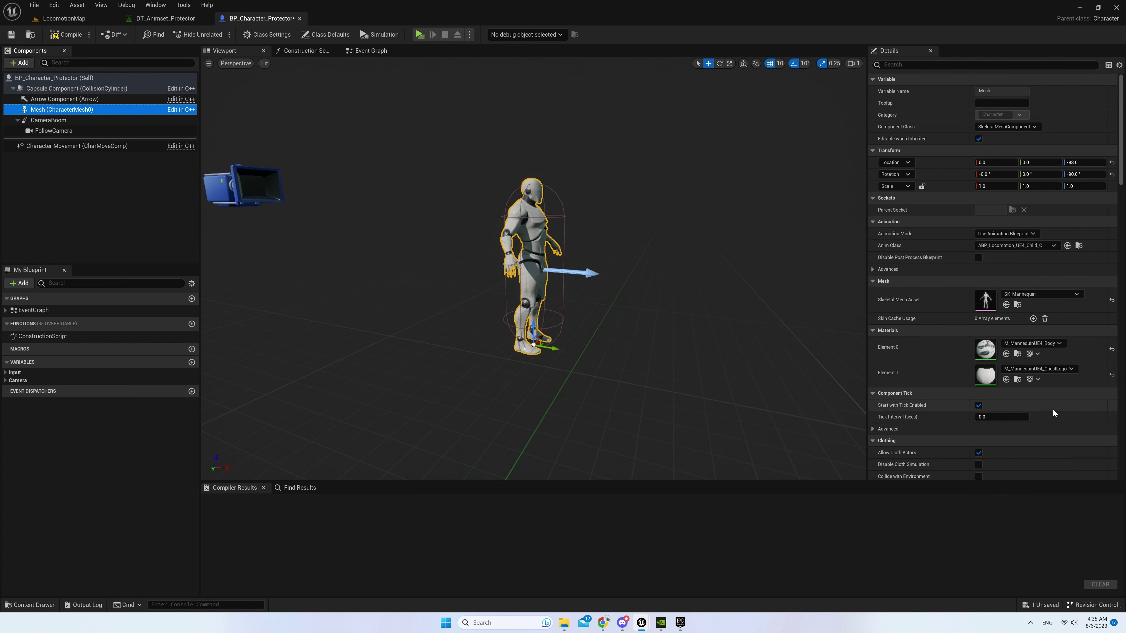
Add a CT_Cmpt_Locomotion component using DT_Animset_Protector with Forward-facing rotation mode, and save
click(22, 64)
text(loco)
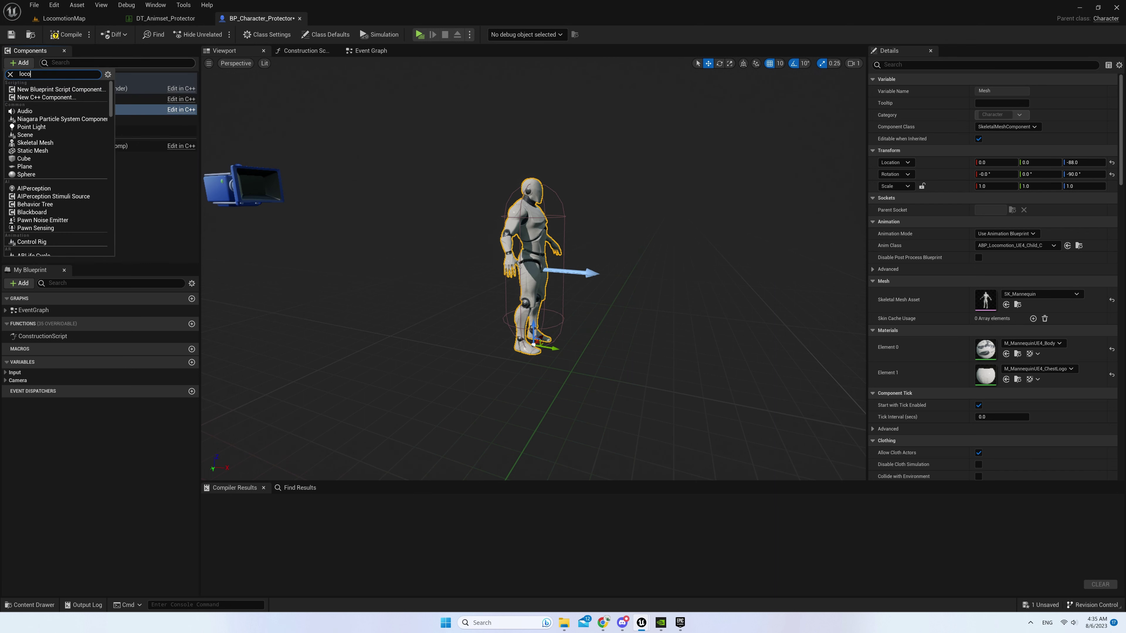
key(Return)
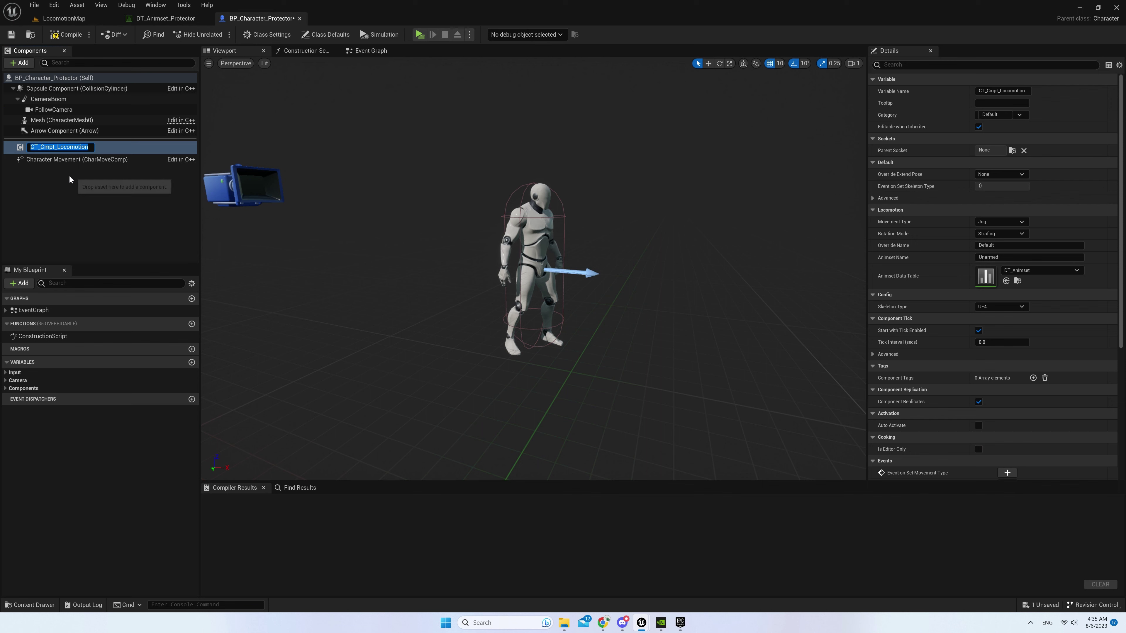
click(70, 179)
click(73, 147)
click(1031, 272)
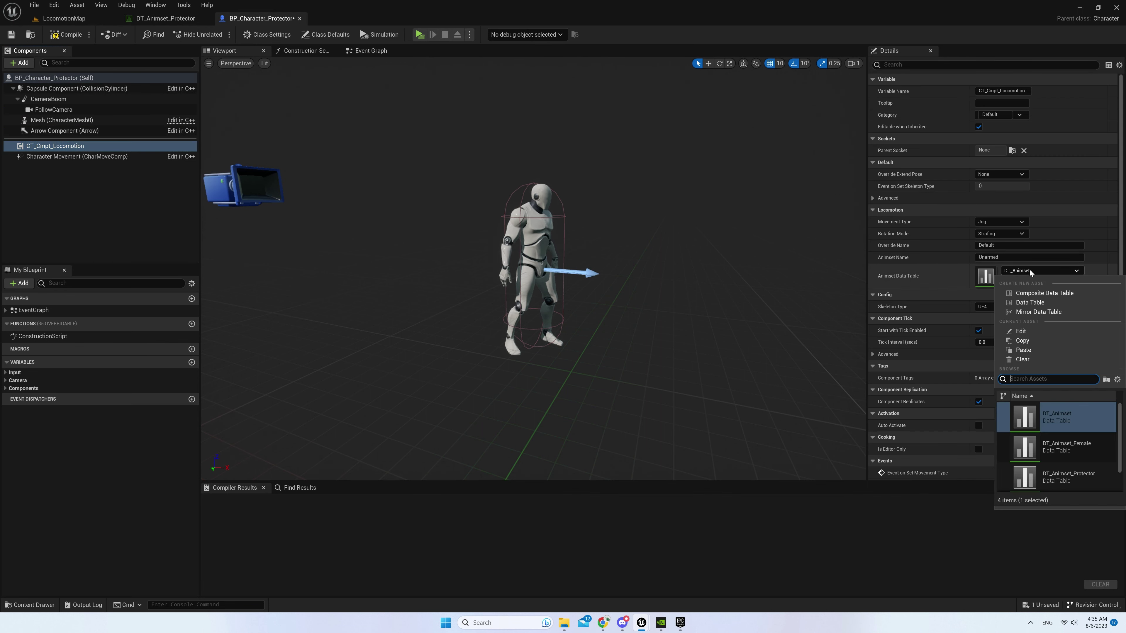
click(1072, 476)
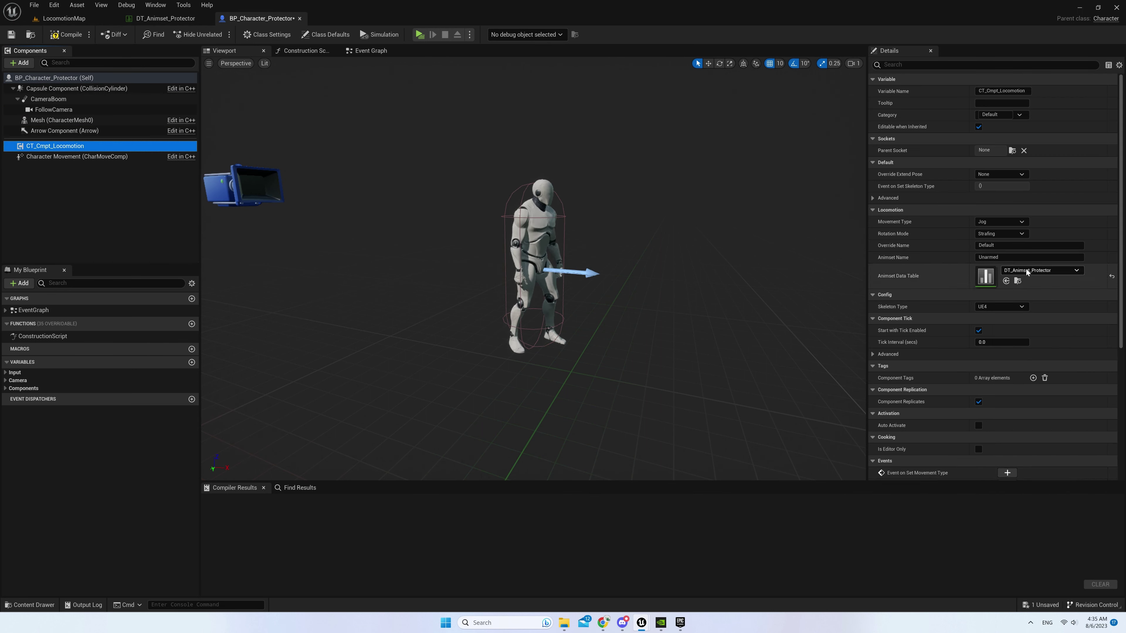
click(1000, 234)
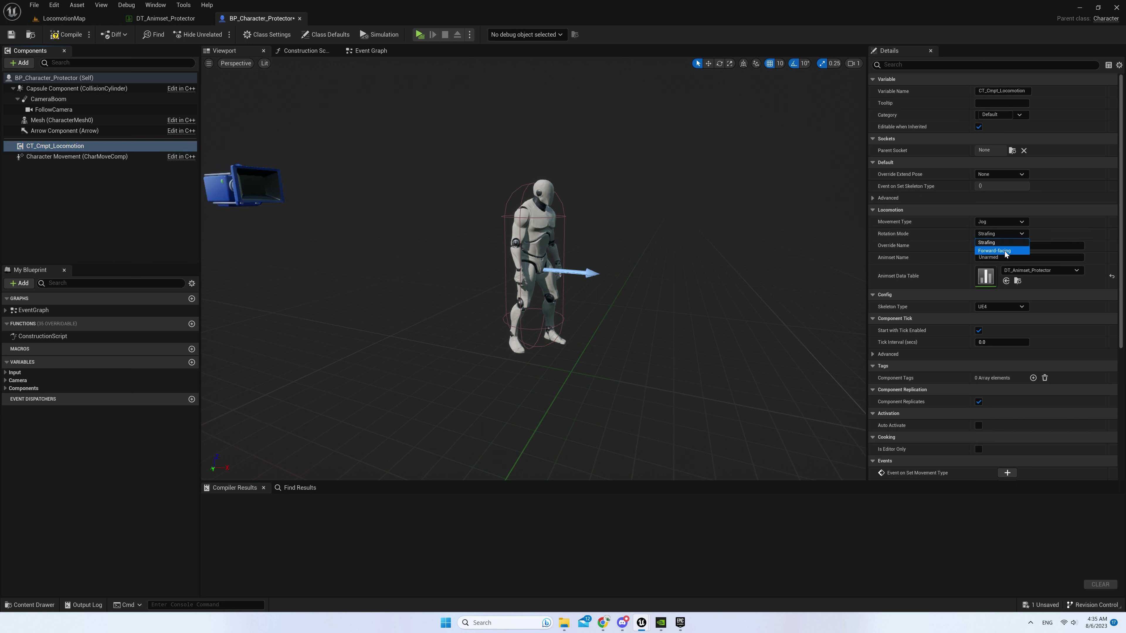
click(1005, 251)
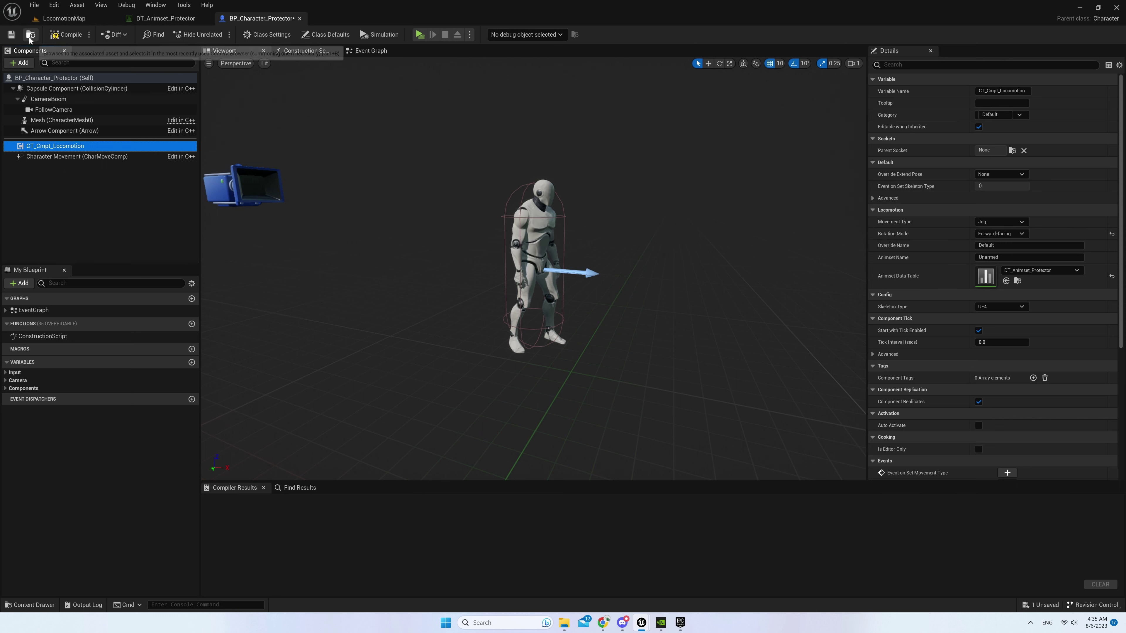
click(11, 34)
Make the Capsule component Hidden in Game, then compile and save the blueprint
click(49, 88)
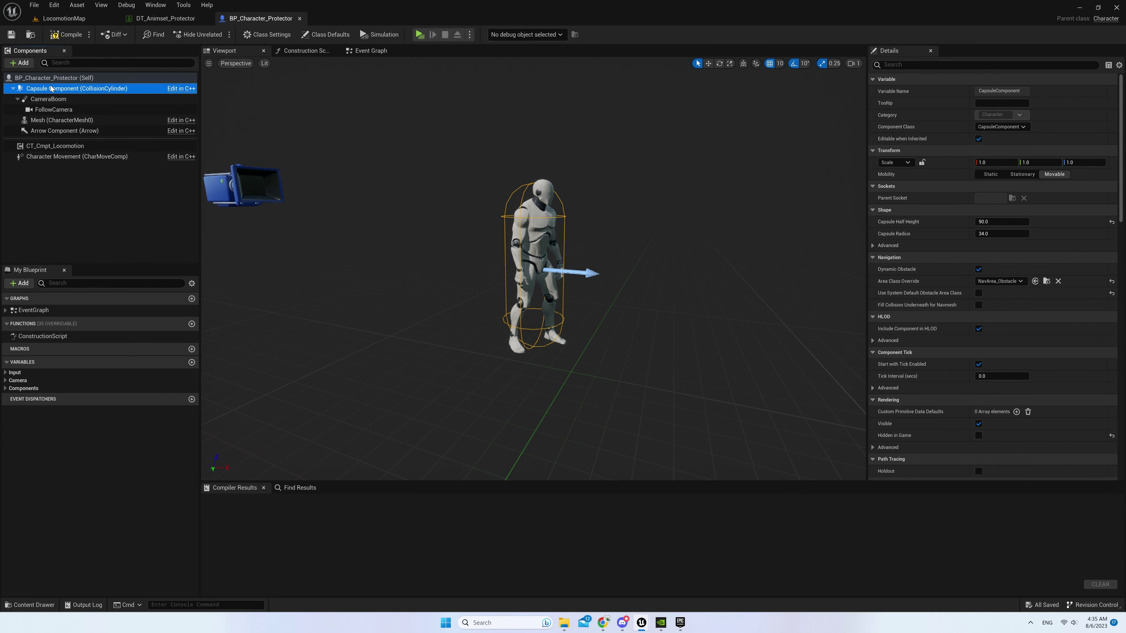
text(hid)
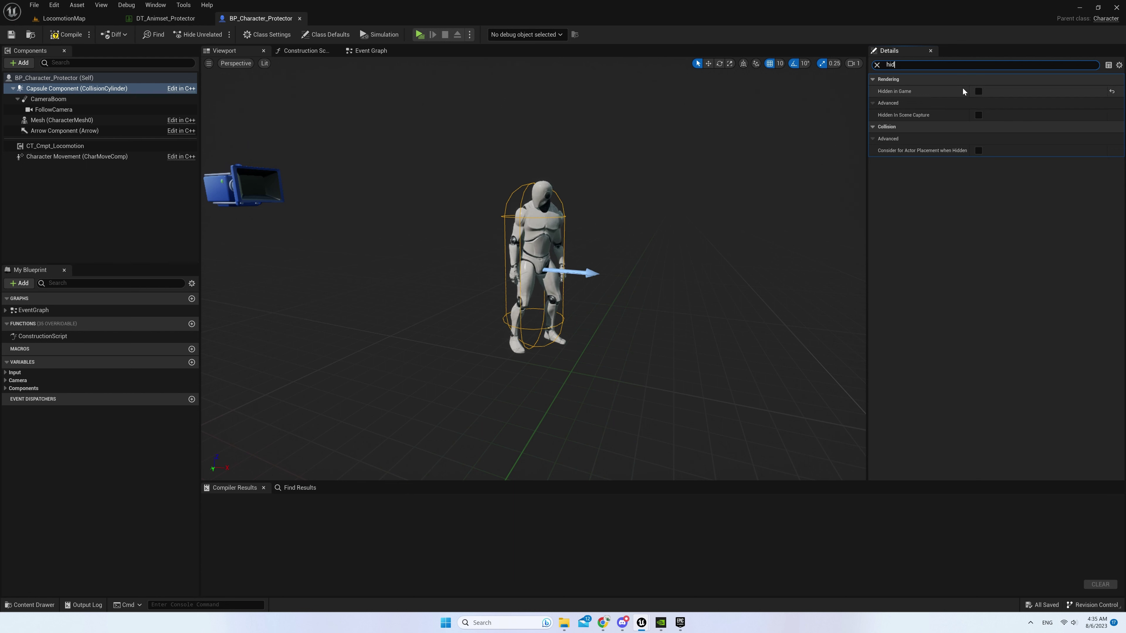
click(978, 91)
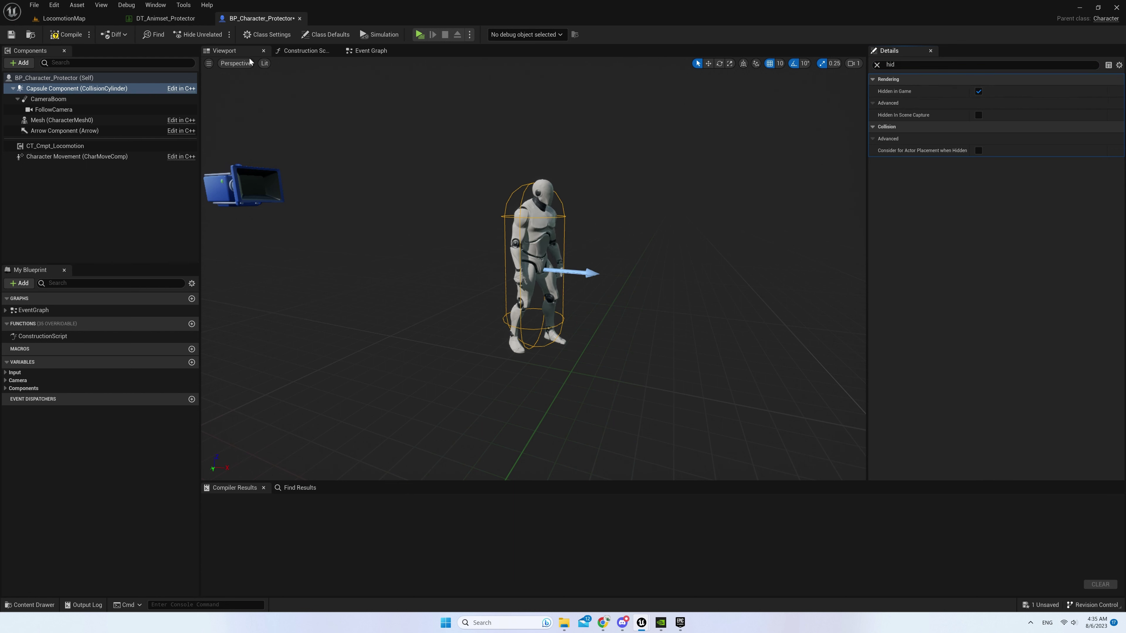
click(65, 35)
click(11, 35)
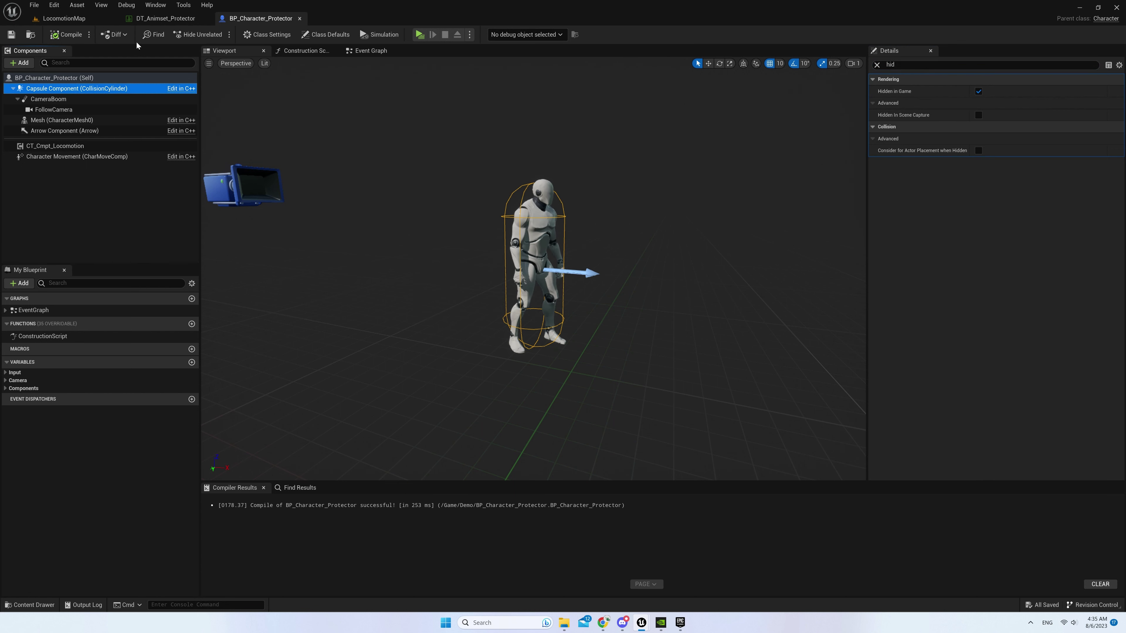
click(877, 66)
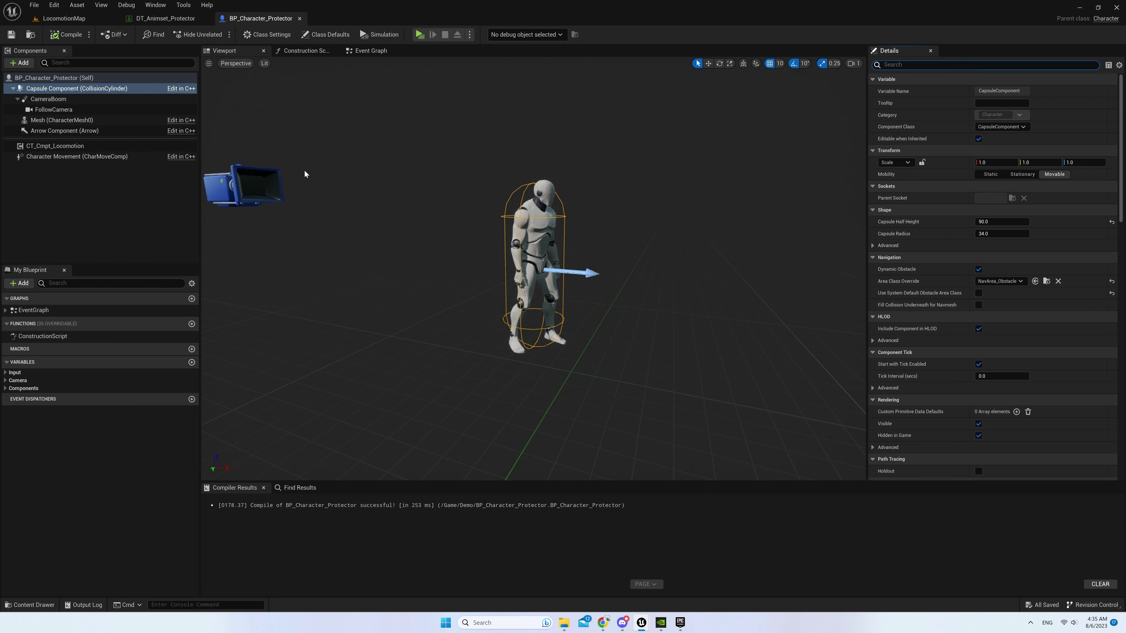
click(65, 18)
Set the level's GameMode pawn class to BP_Character_Protector
click(143, 39)
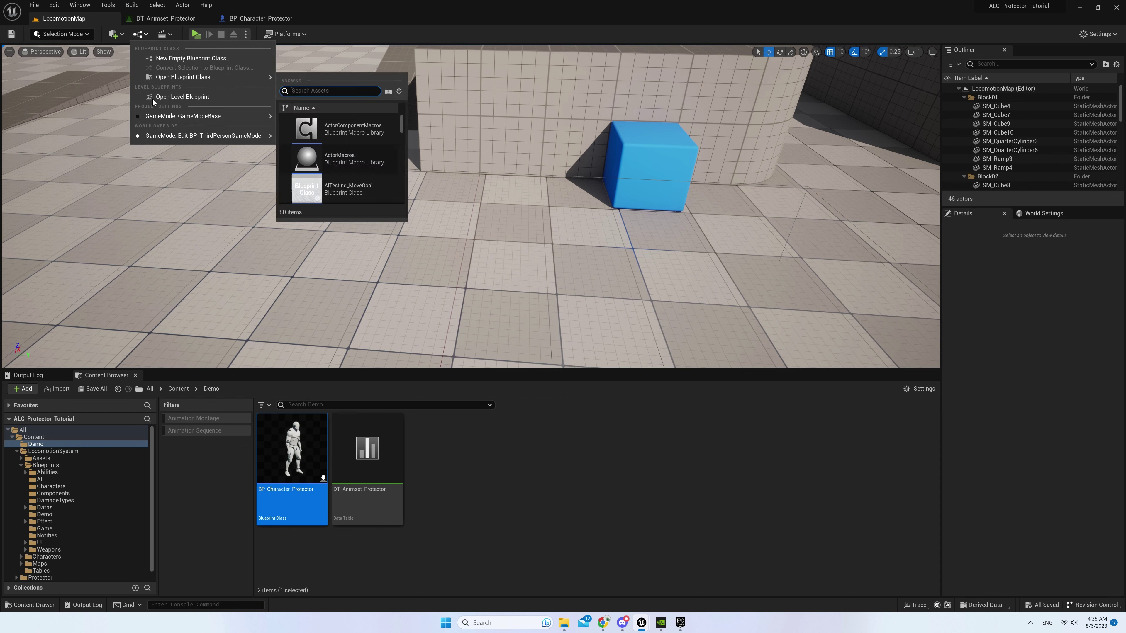
mouse_move(222, 135)
mouse_move(356, 187)
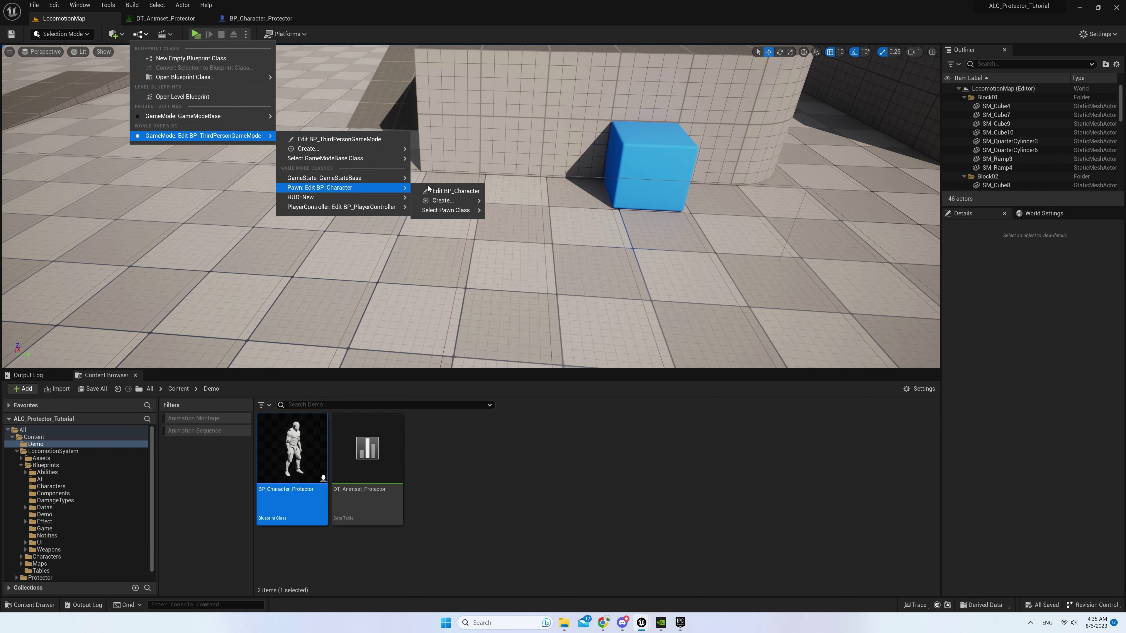
mouse_move(459, 211)
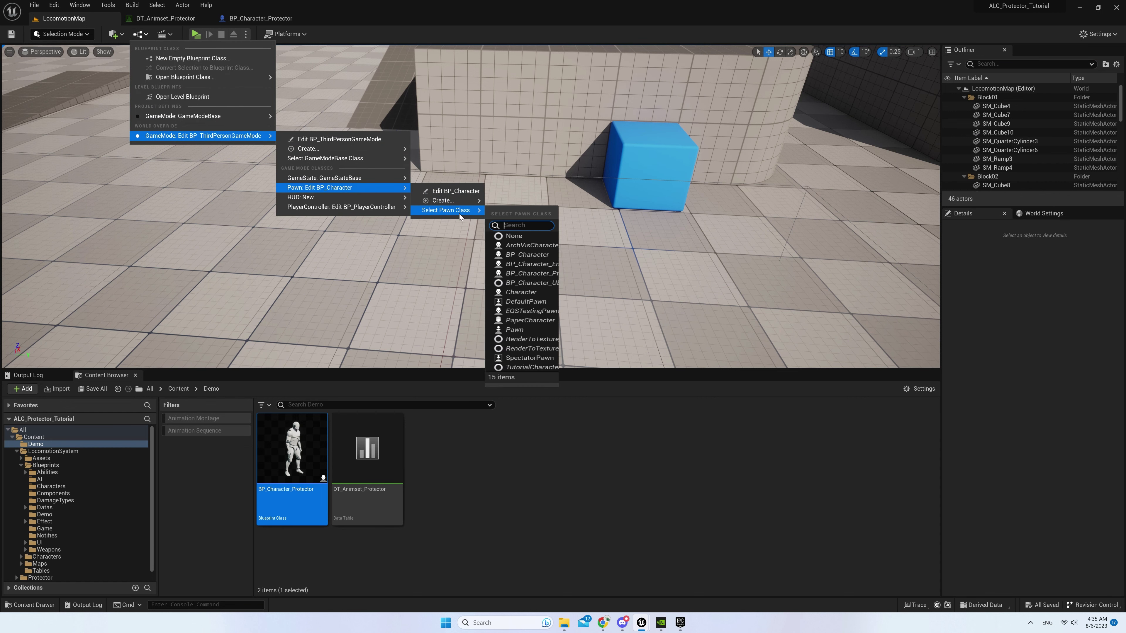
click(552, 275)
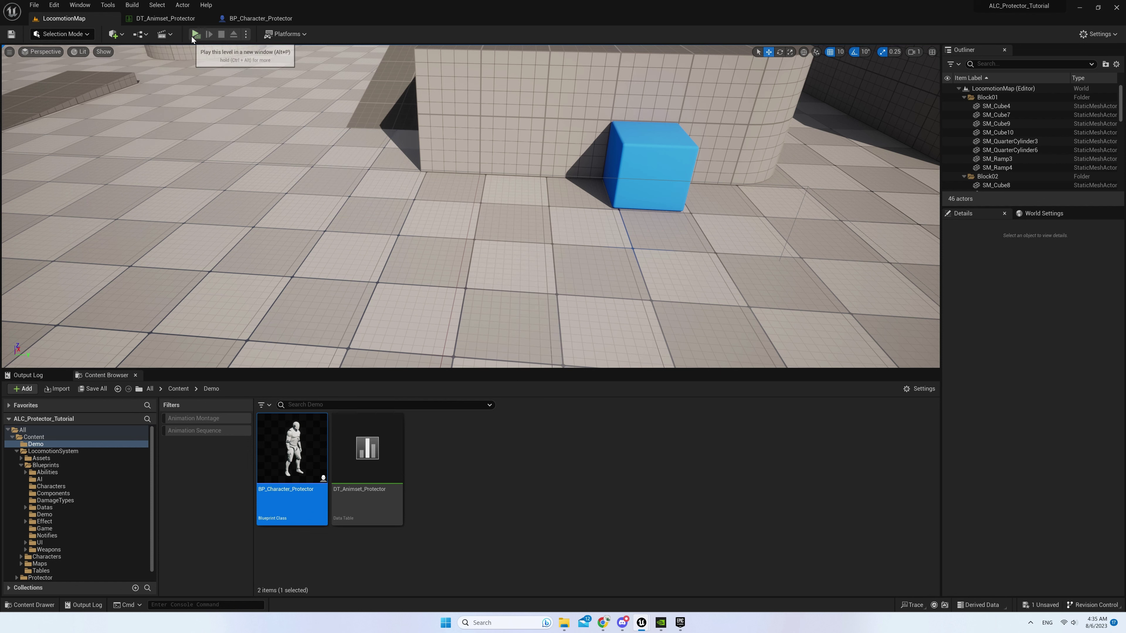
Play the level, walk the character forward, and stop the preview
click(192, 36)
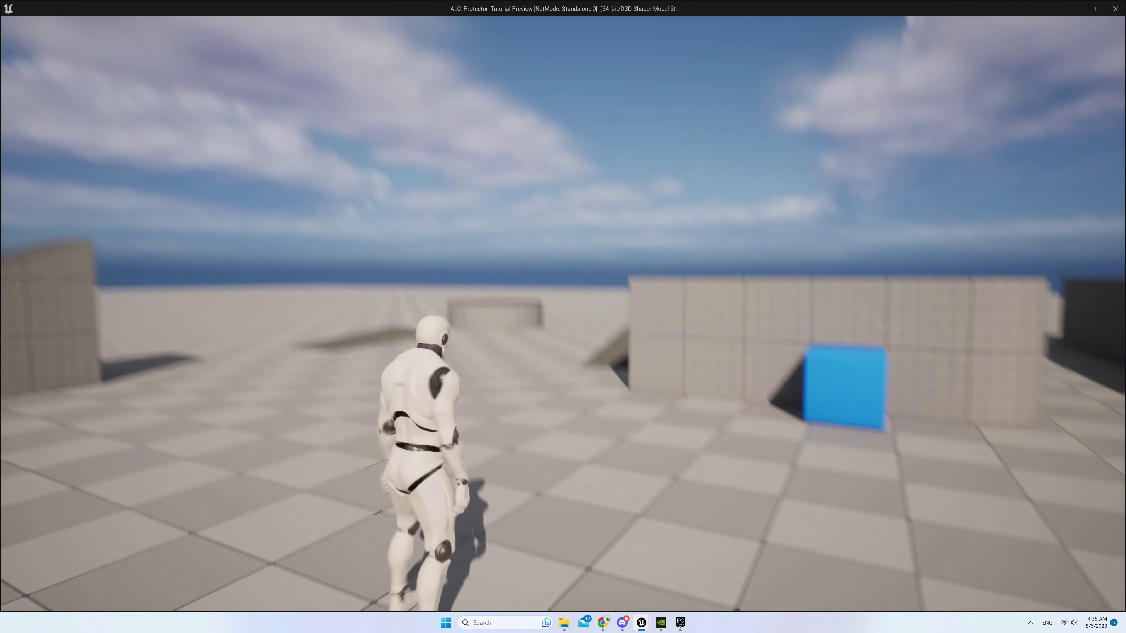
key(w)
key(w)
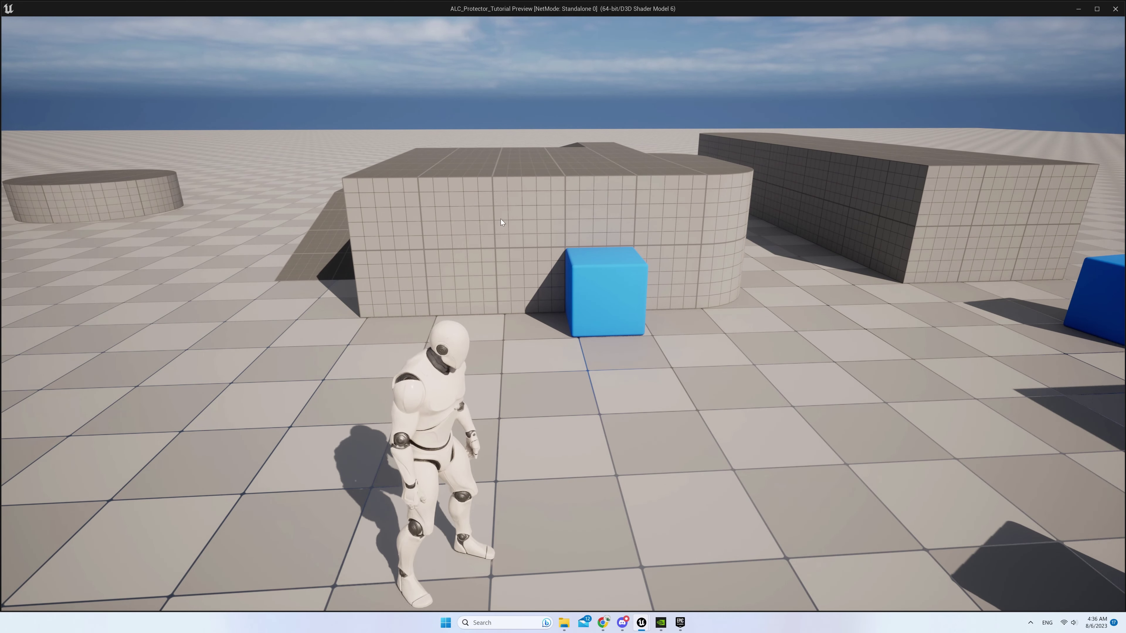
key(Escape)
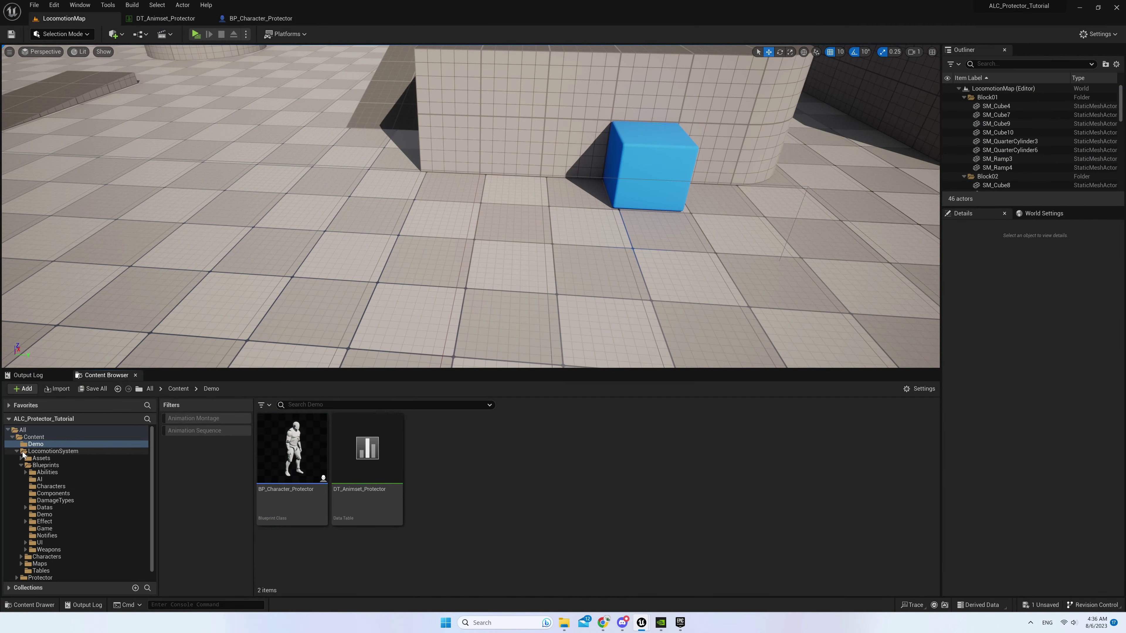
Delete UE4_Mannequin_Skeleton from Protector/Mannequin/Character/Mesh
click(16, 452)
click(40, 458)
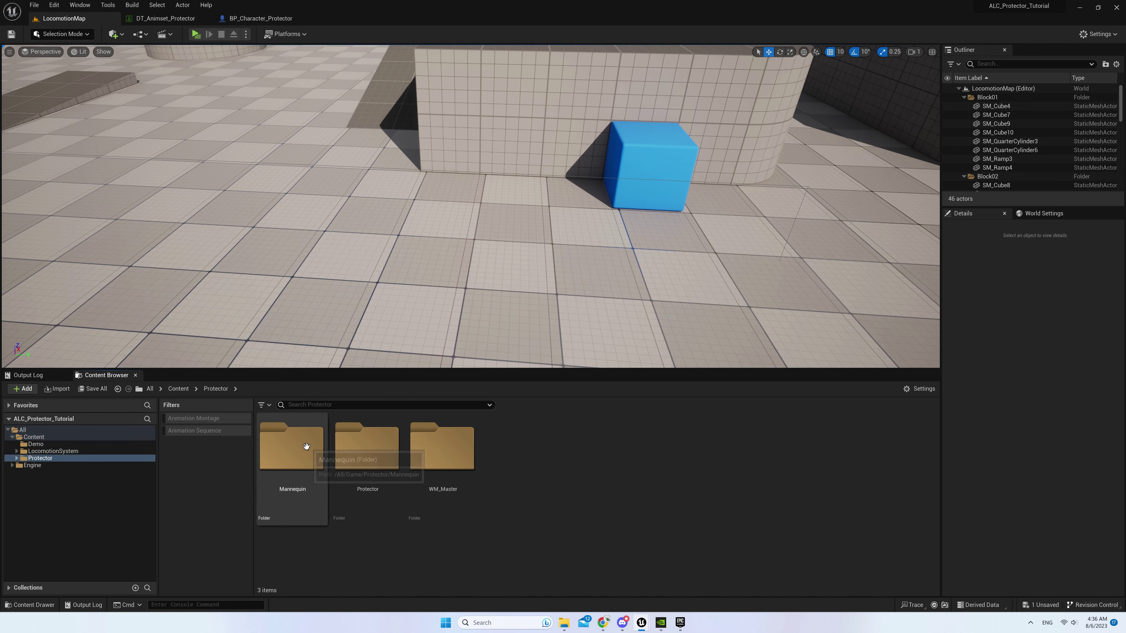
double_click(294, 446)
double_click(298, 460)
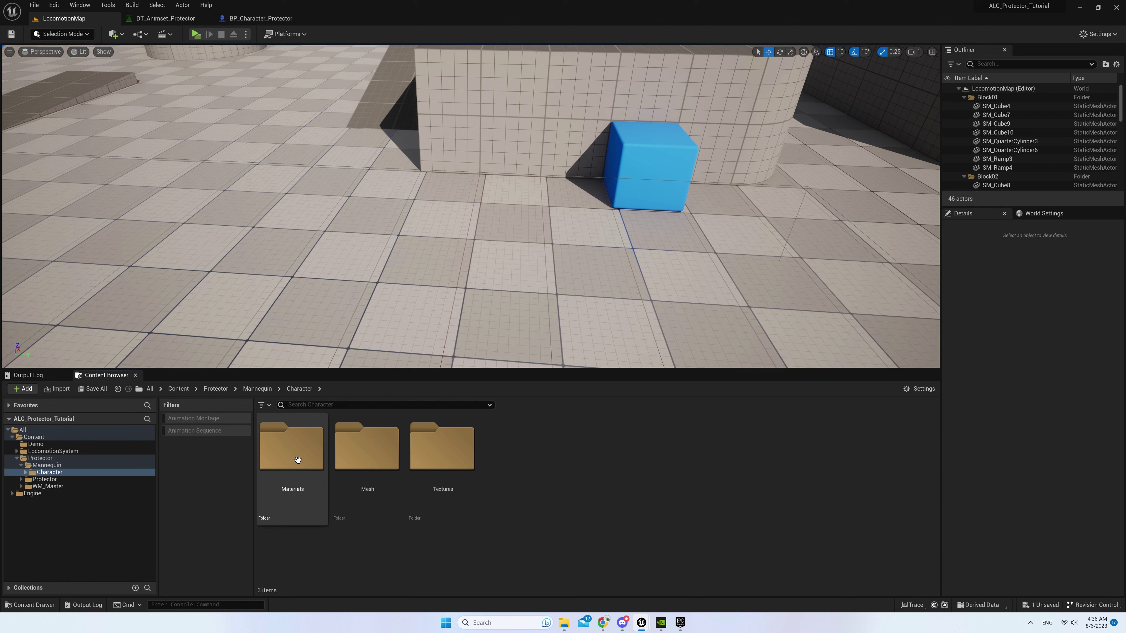
double_click(364, 459)
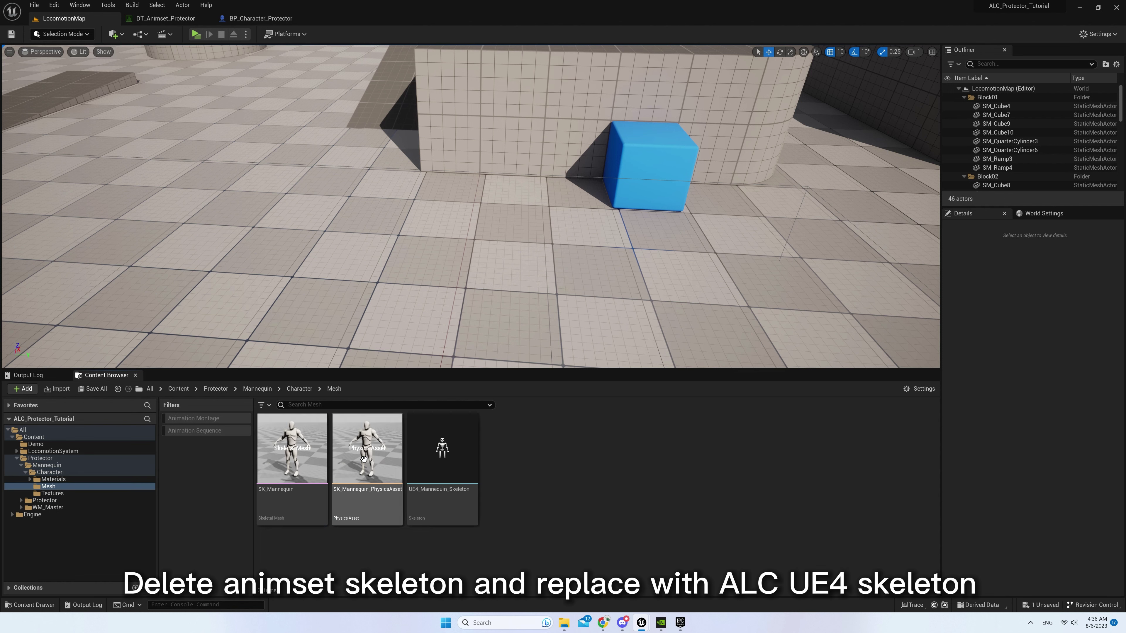
right_click(454, 461)
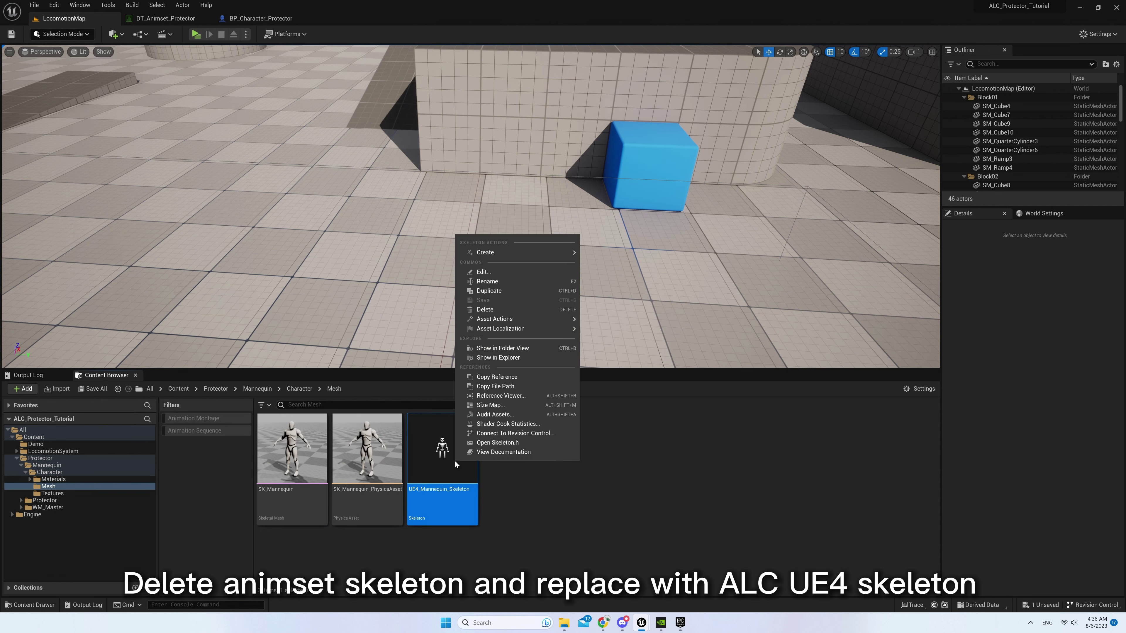
click(497, 311)
Replace its references with SK_Mannequin_Skeleton and save the changed assets
click(476, 439)
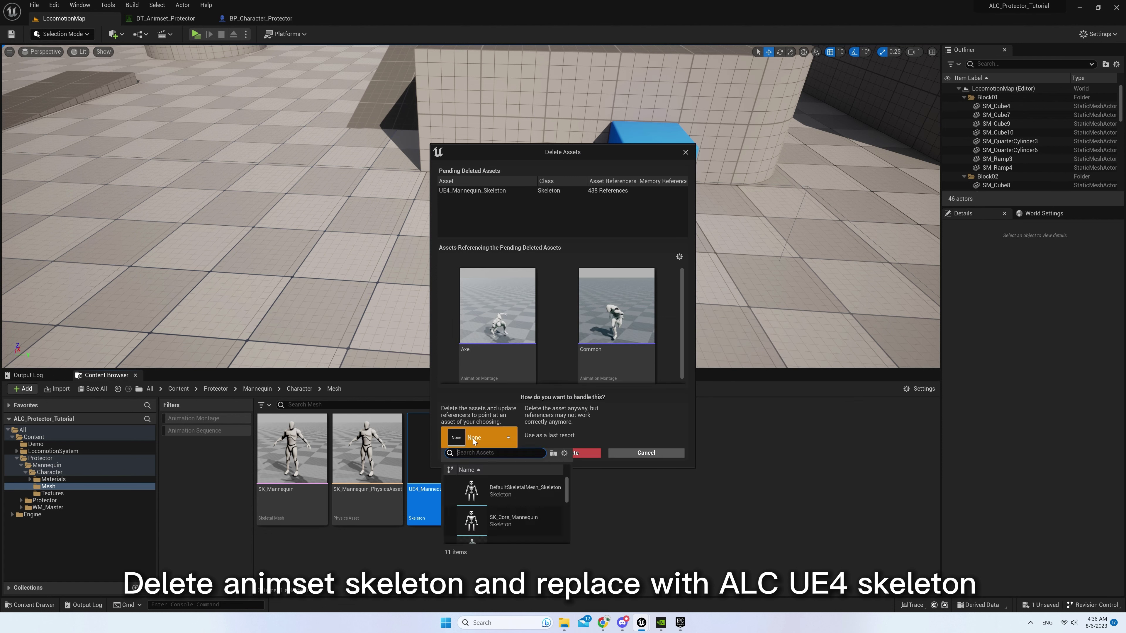
scroll(527, 503, down, 3)
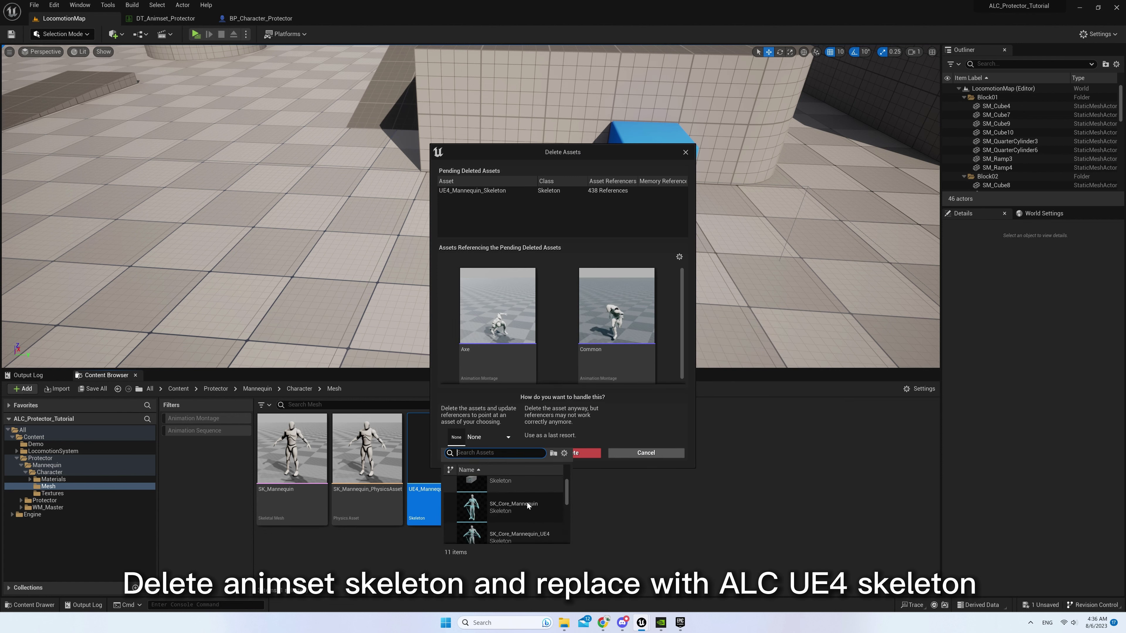
scroll(535, 513, down, 1)
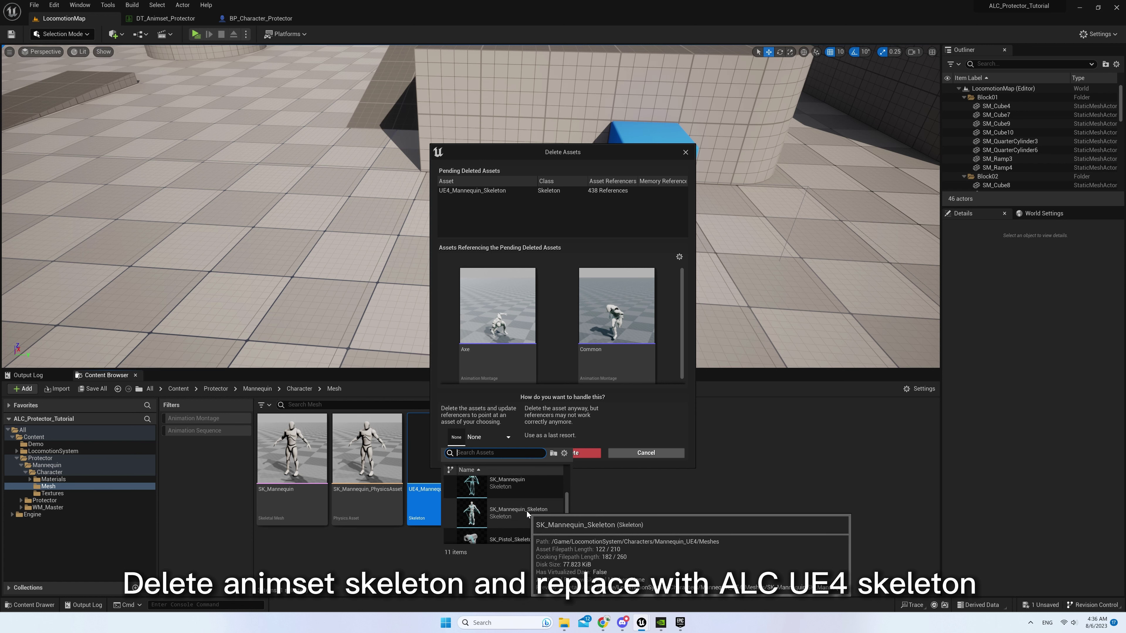
click(526, 511)
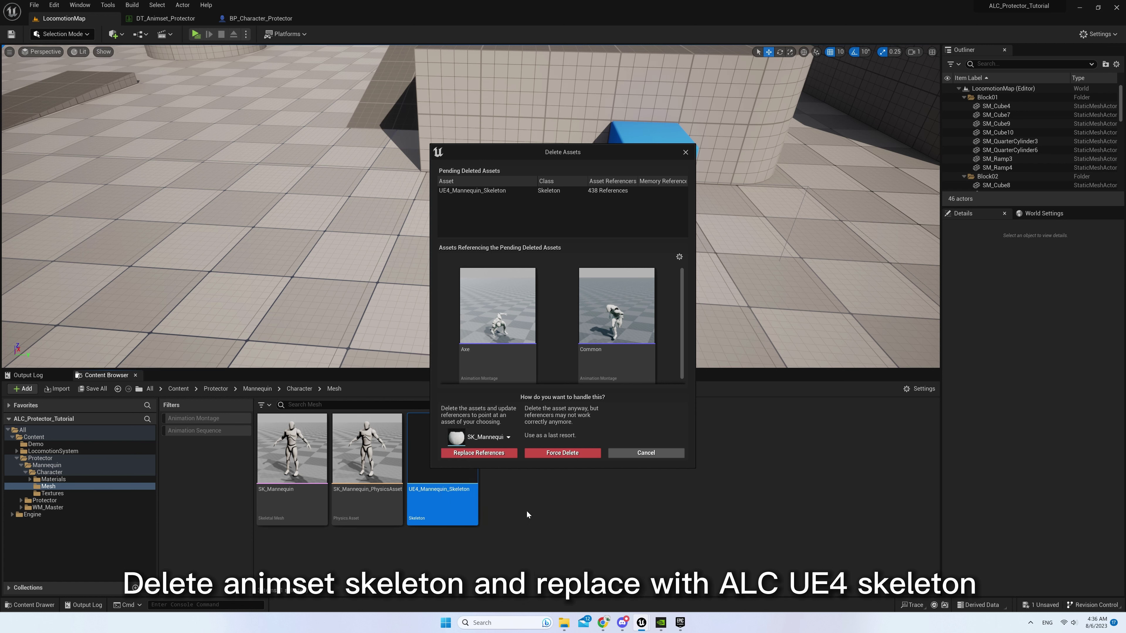
click(477, 453)
click(602, 336)
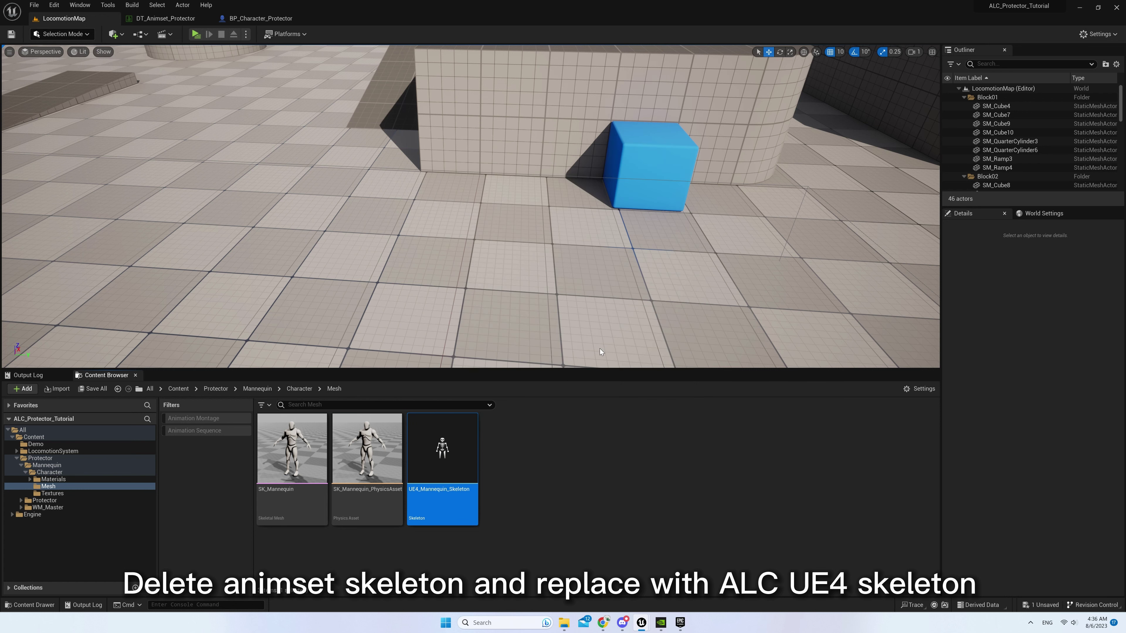
click(589, 410)
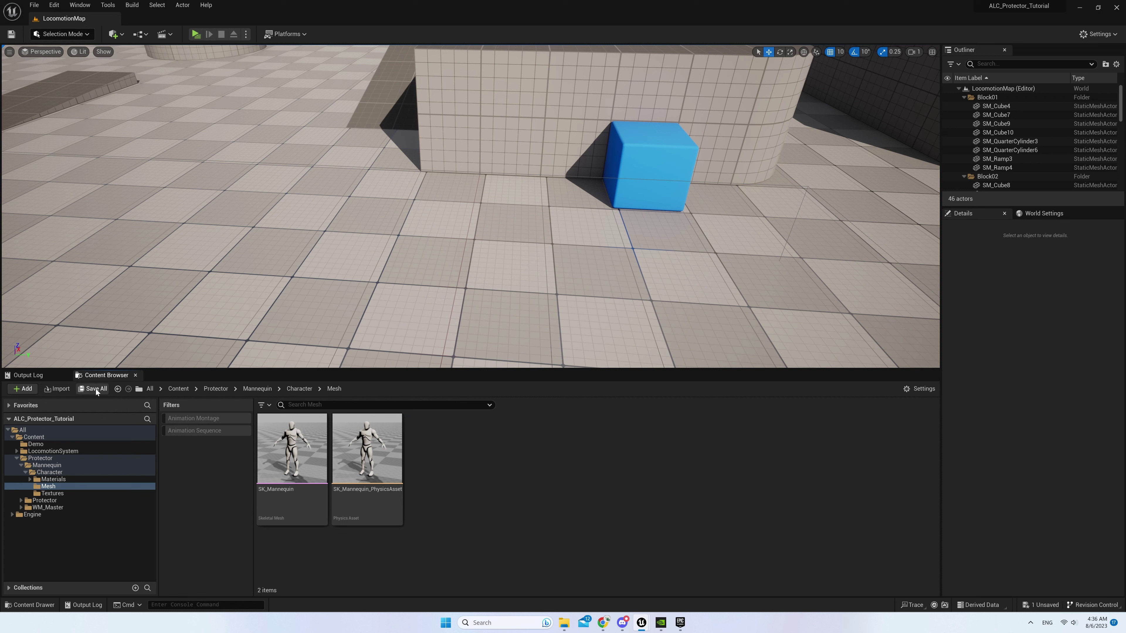
Save all modified content, including the game mode, and browse to Protector's Common/Root animations
click(96, 389)
click(626, 410)
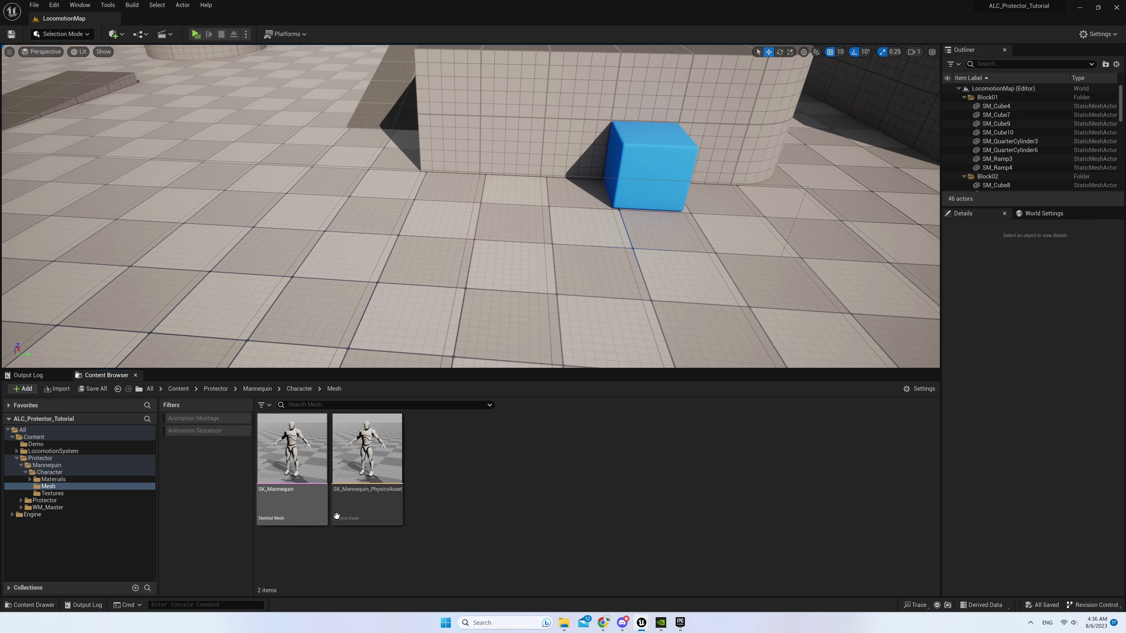
click(46, 501)
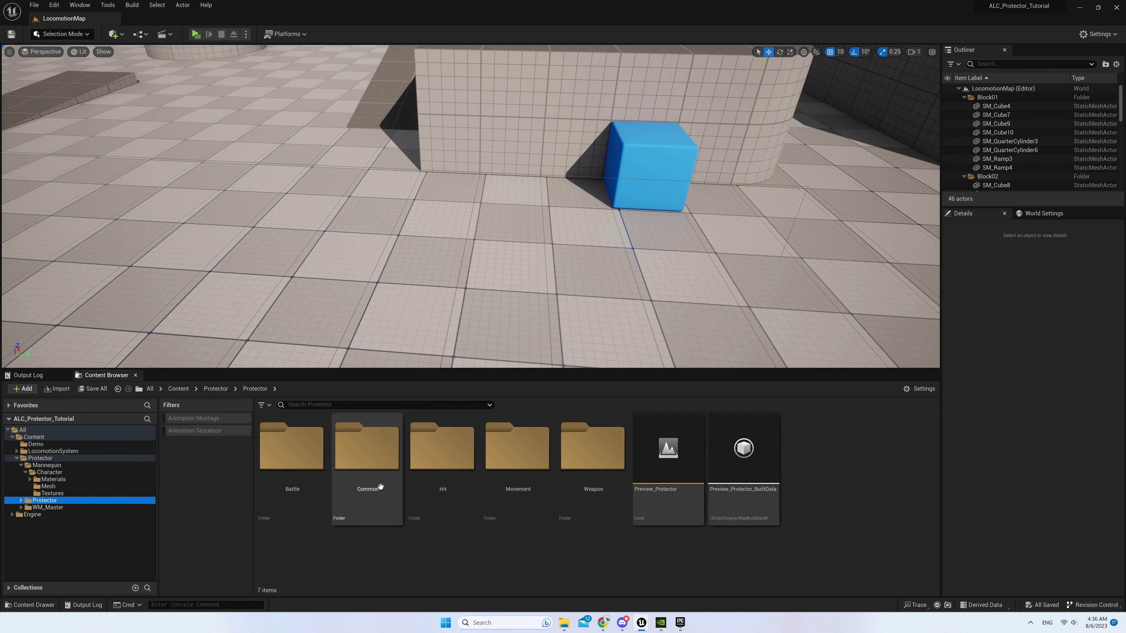
double_click(371, 473)
double_click(390, 493)
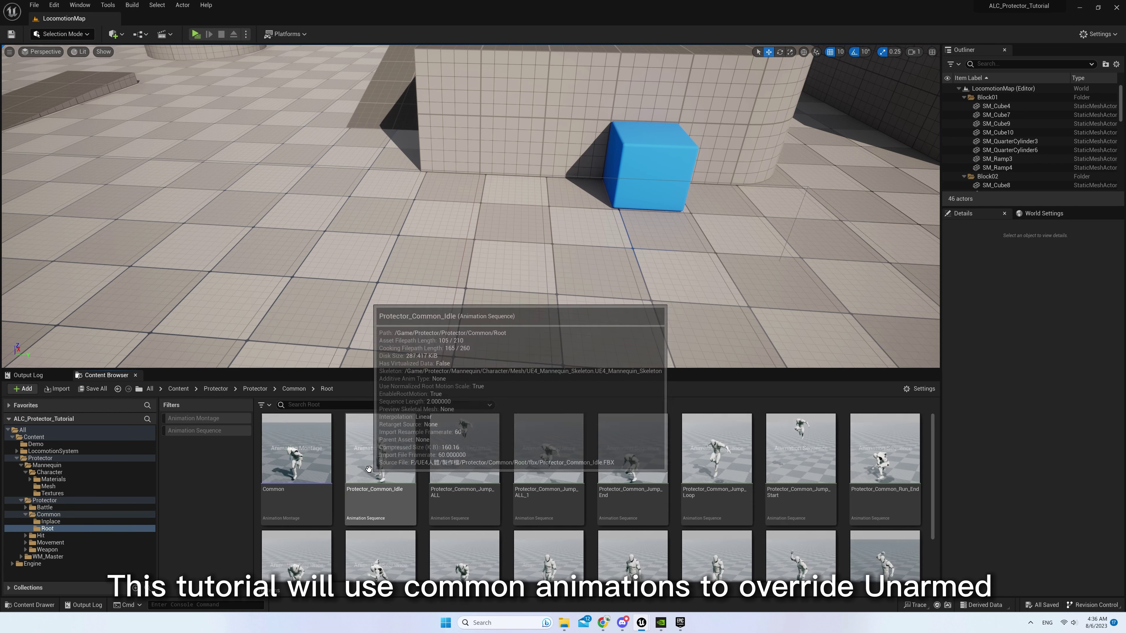
Open Protector_Common_Idle docked as a main-window tab, then show the Battle folder
scroll(548, 487, down, 3)
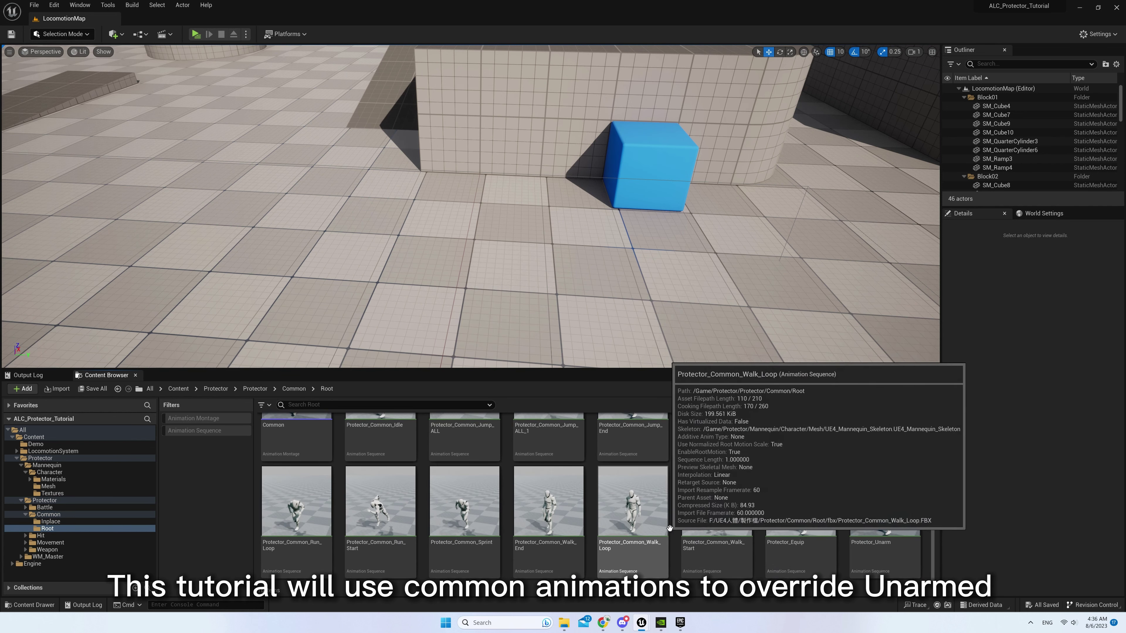
scroll(568, 514, up, 3)
click(374, 456)
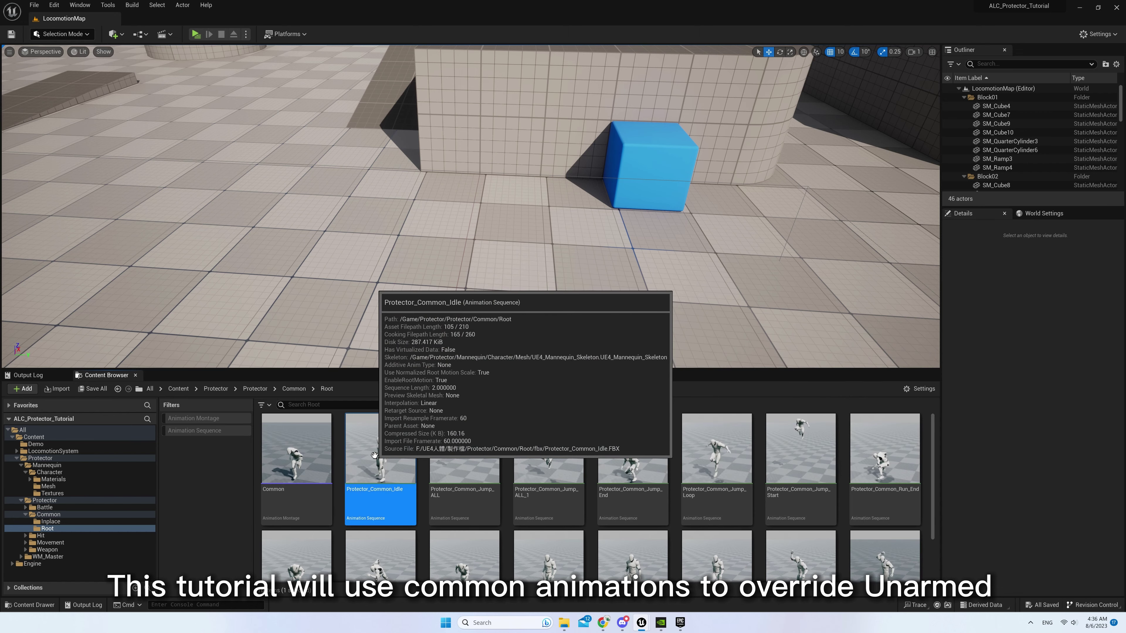
double_click(380, 461)
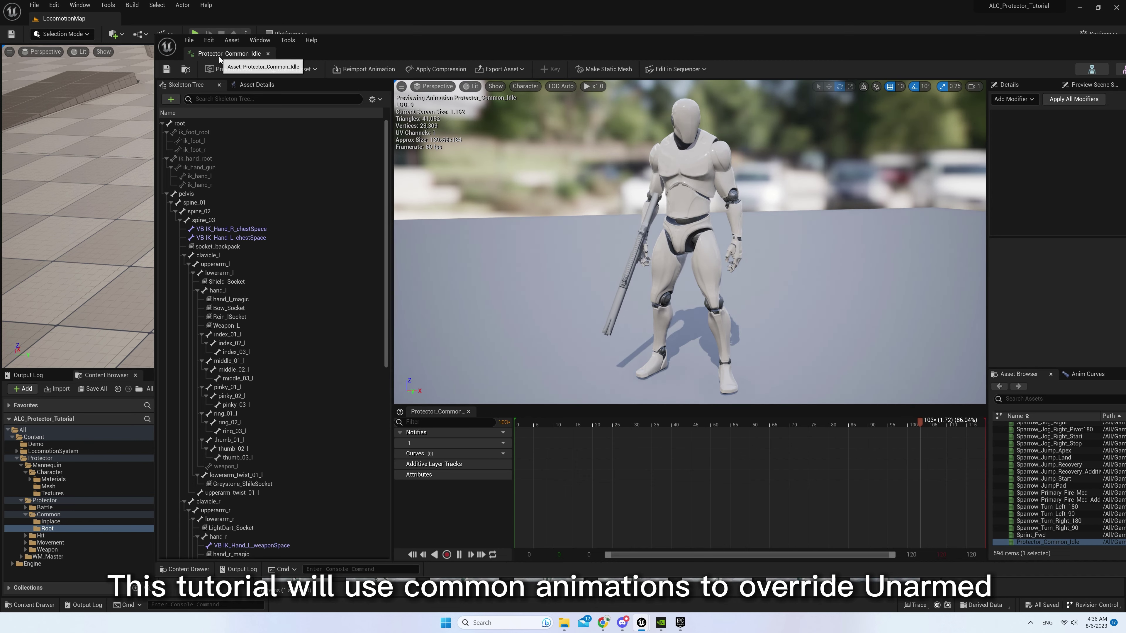
drag(229, 54, 177, 27)
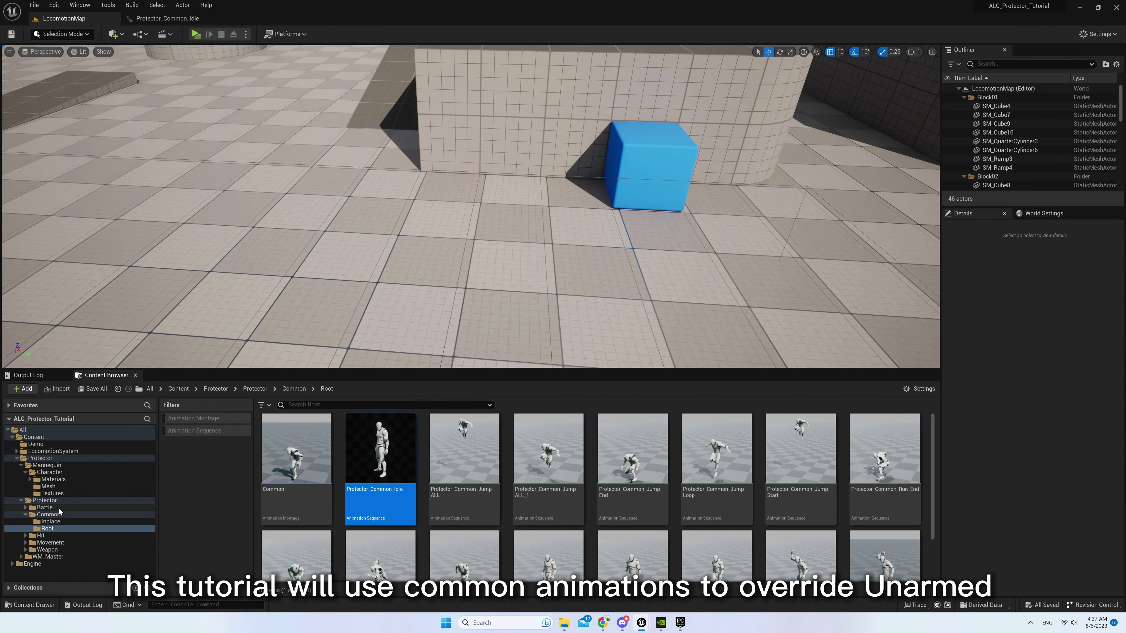
click(45, 507)
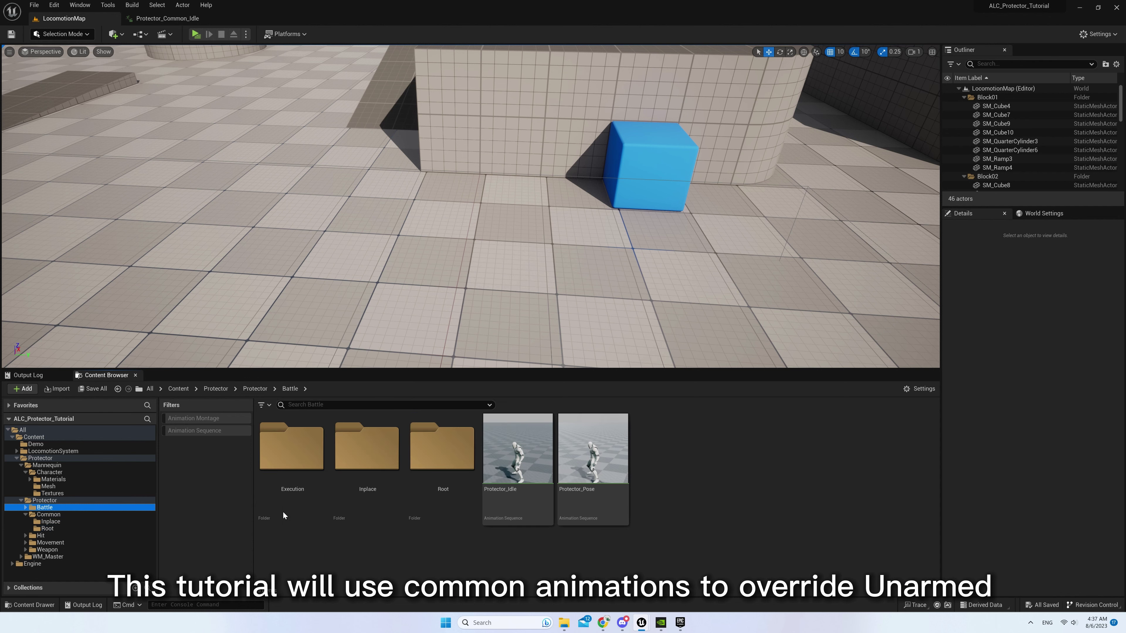
Open Protector_Idle and remove all attached preview weapons via the clavicle_l bone
double_click(521, 476)
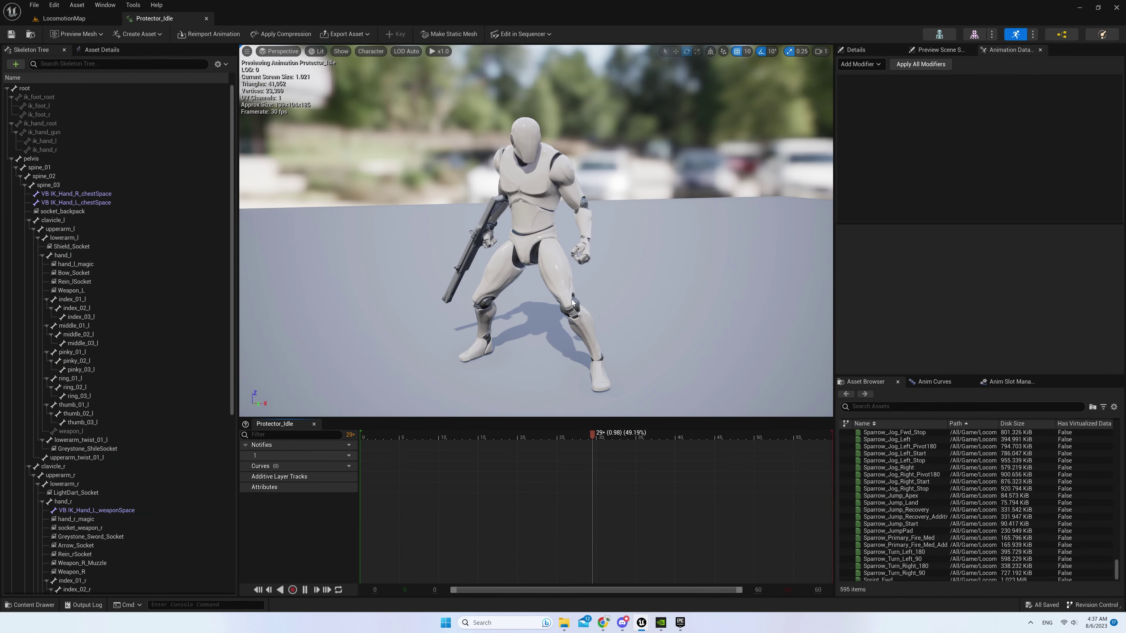
drag(541, 305, 541, 312)
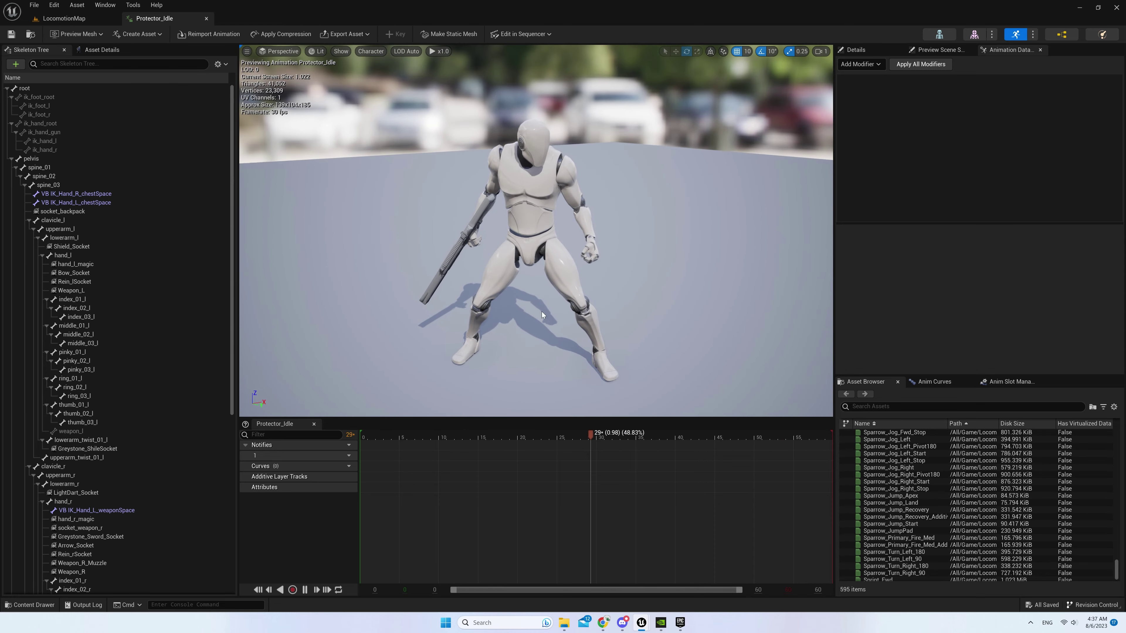
right_click(62, 221)
click(124, 344)
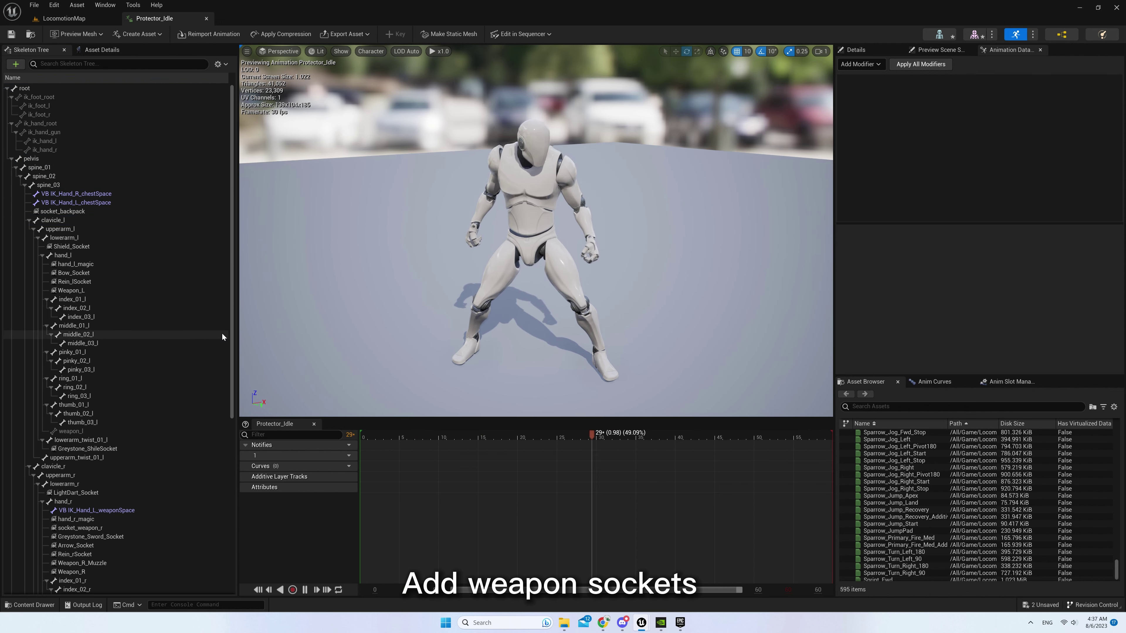
drag(232, 328, 240, 470)
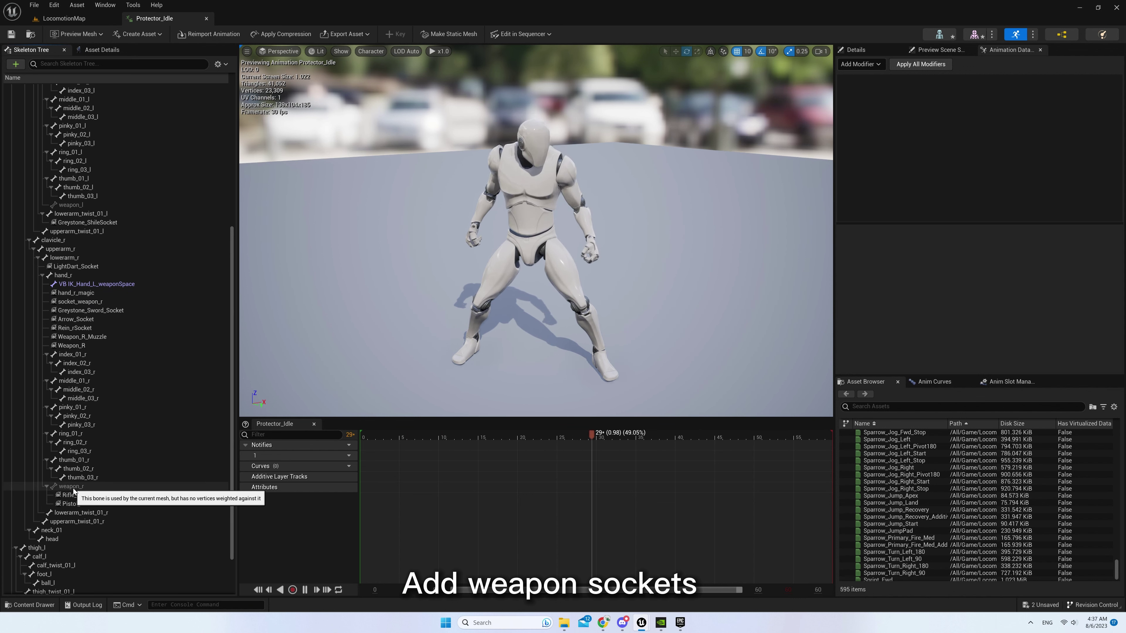
Add a socket named Protector_Weapon to the hand_r bone
click(65, 275)
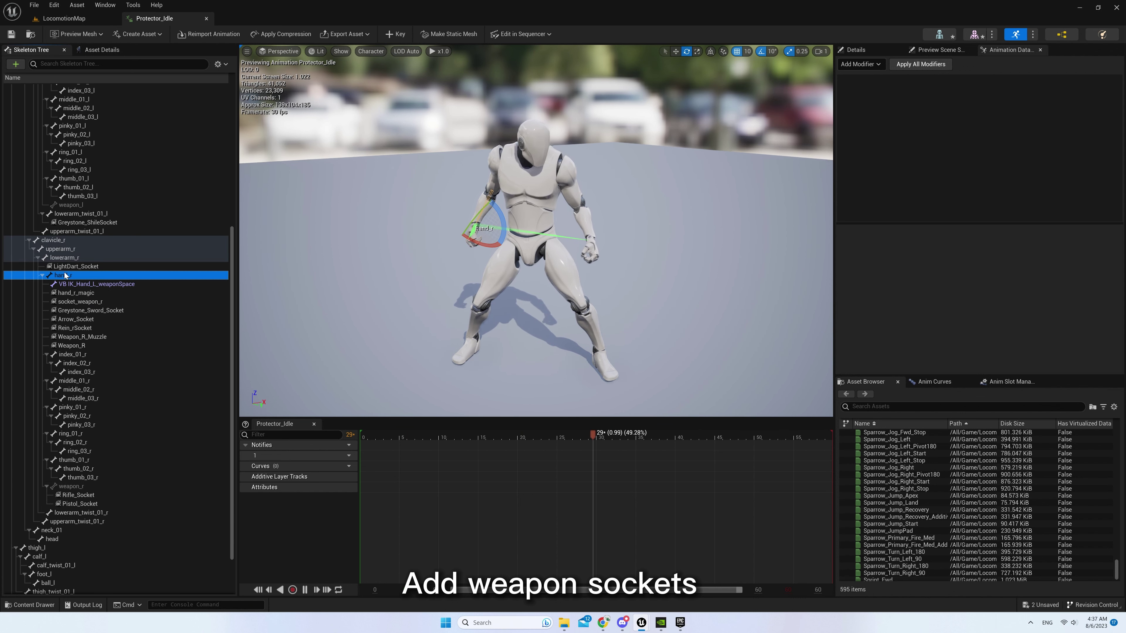
right_click(67, 276)
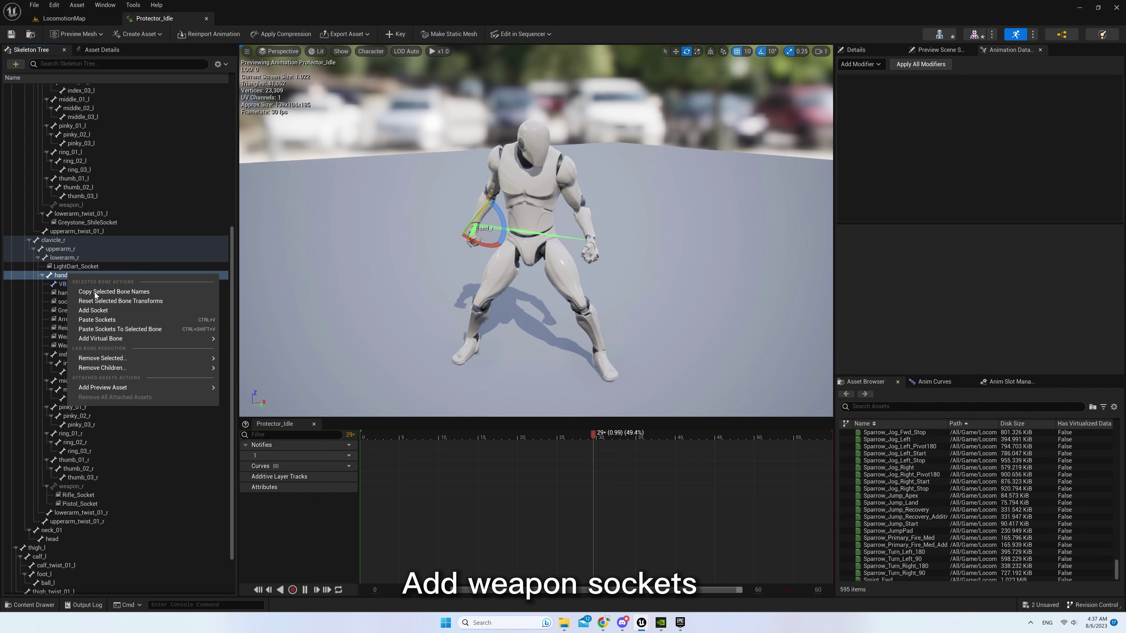
click(86, 311)
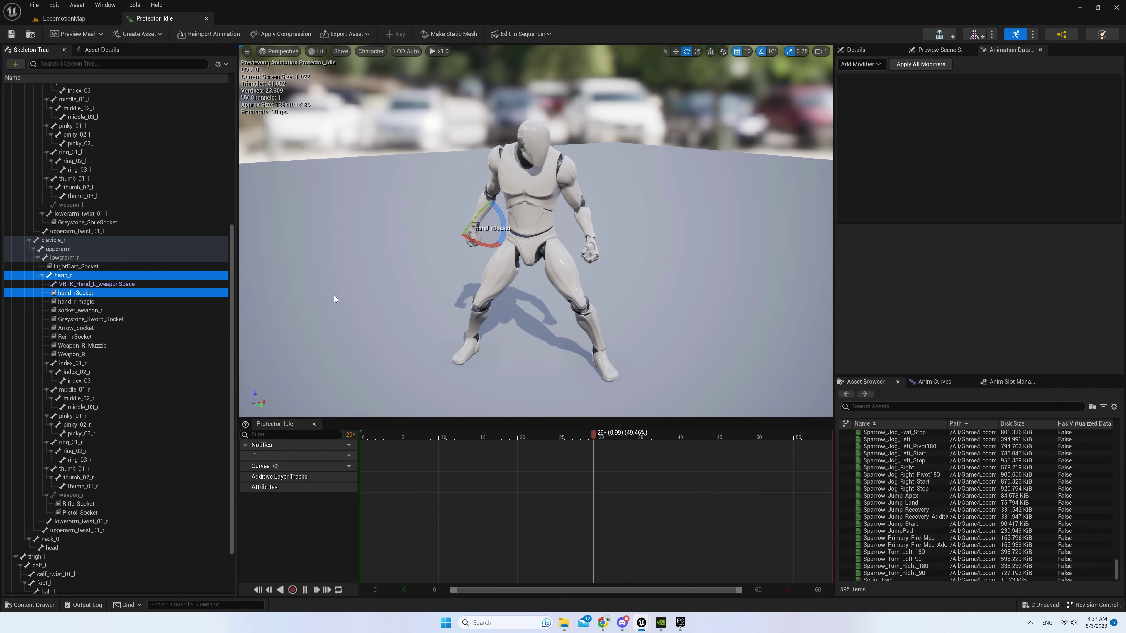
double_click(117, 293)
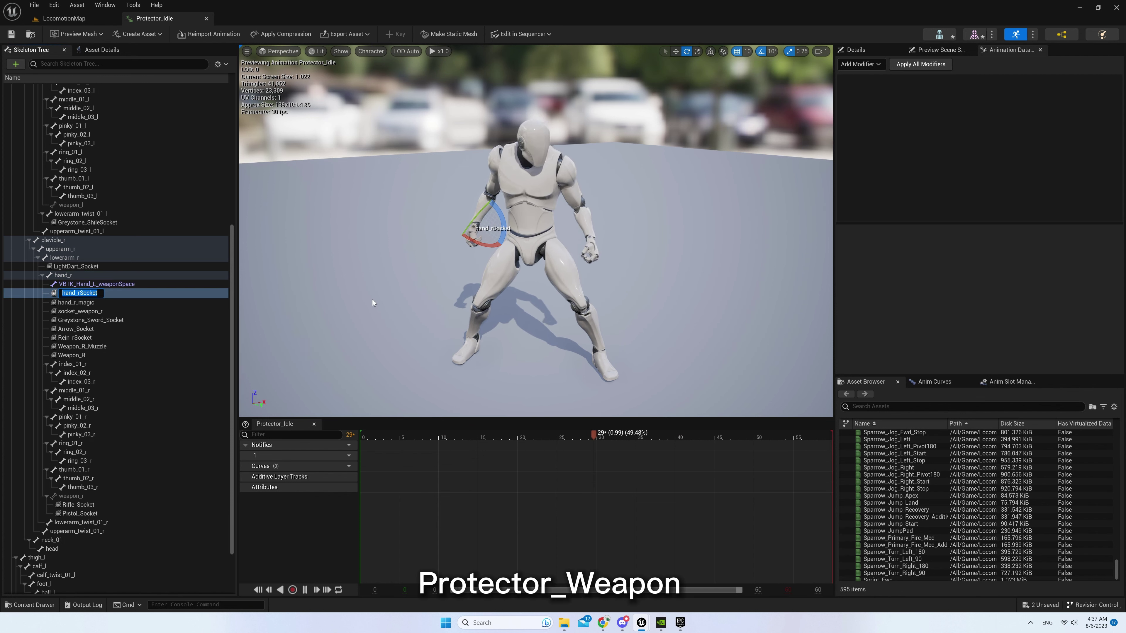
text(Protec)
text(tor_Weapon)
key(Return)
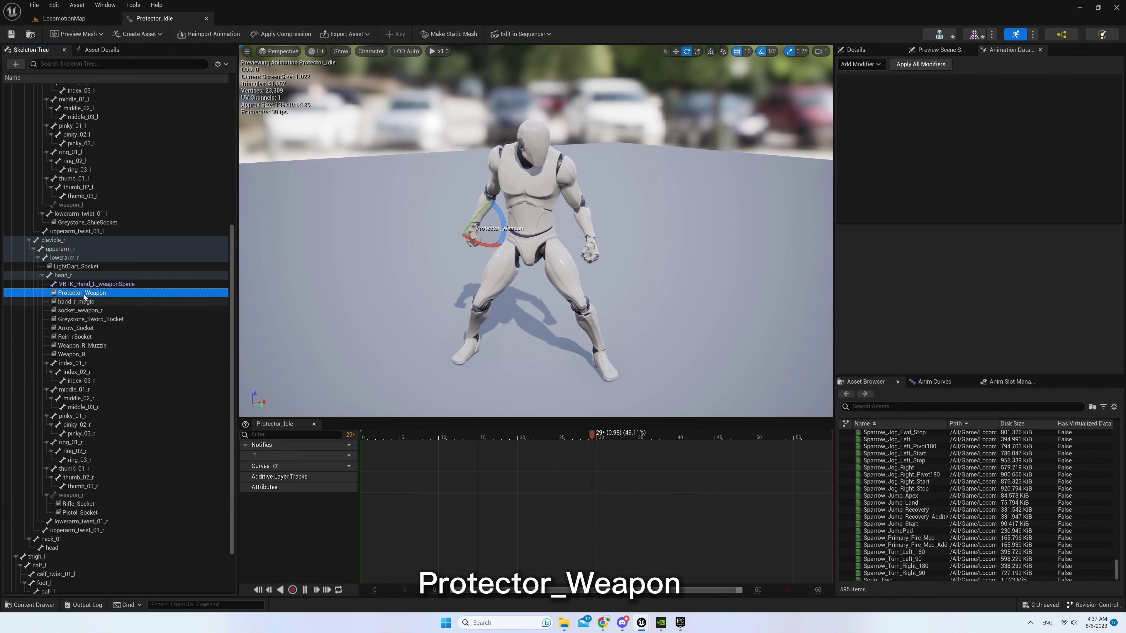
Add a socket named Protector_Shield to the lowerarm_twist_01_l bone
scroll(98, 275, up, 1)
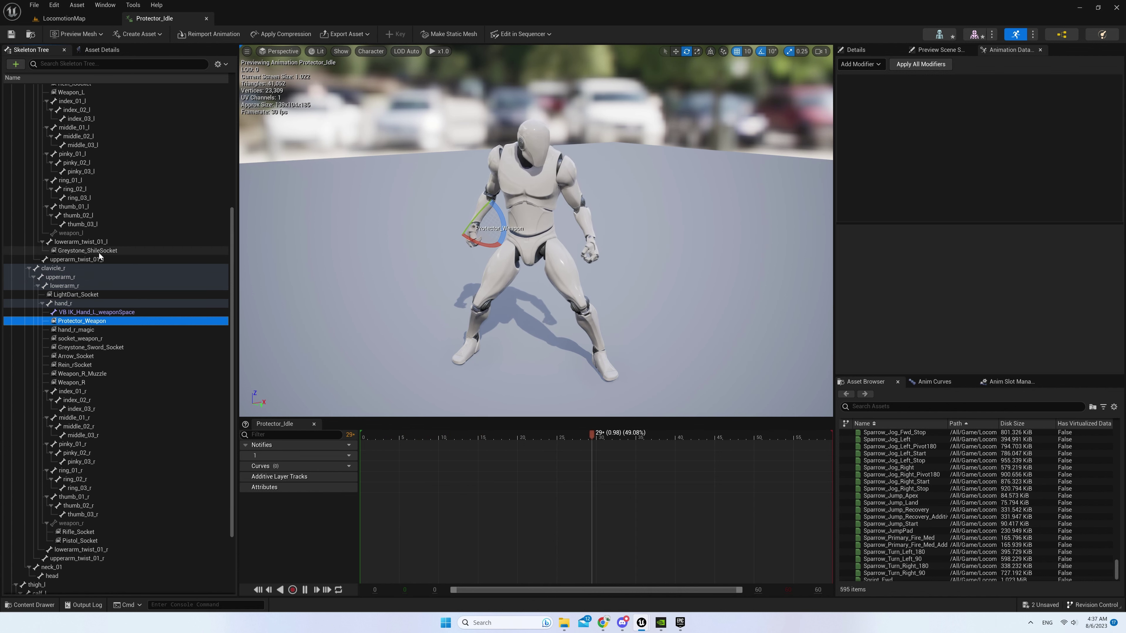
click(89, 242)
right_click(97, 243)
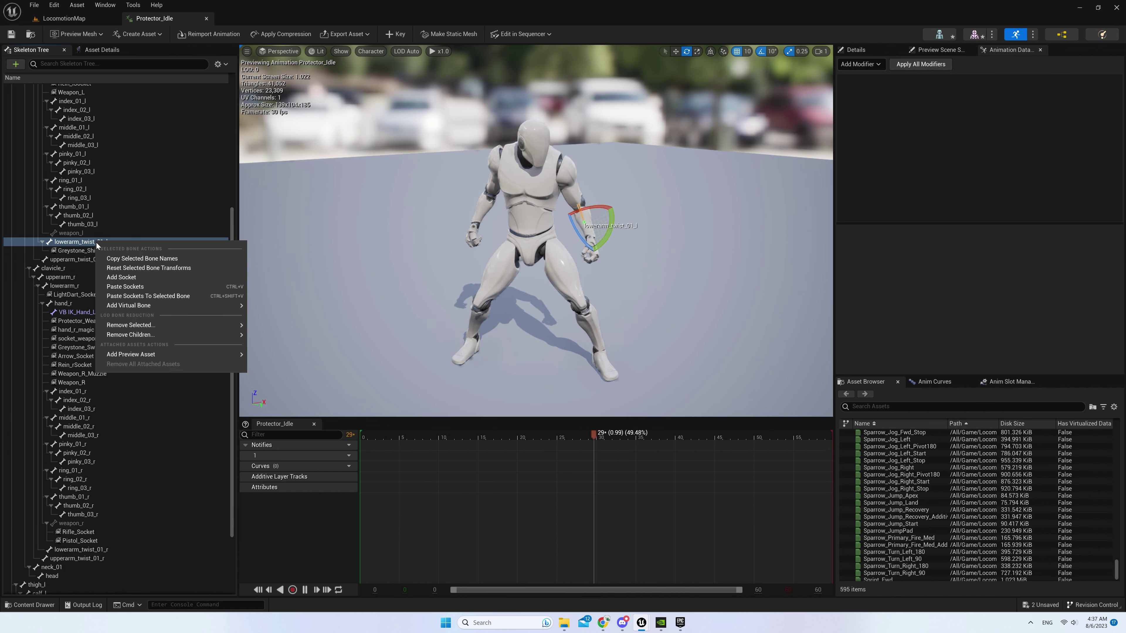
click(134, 278)
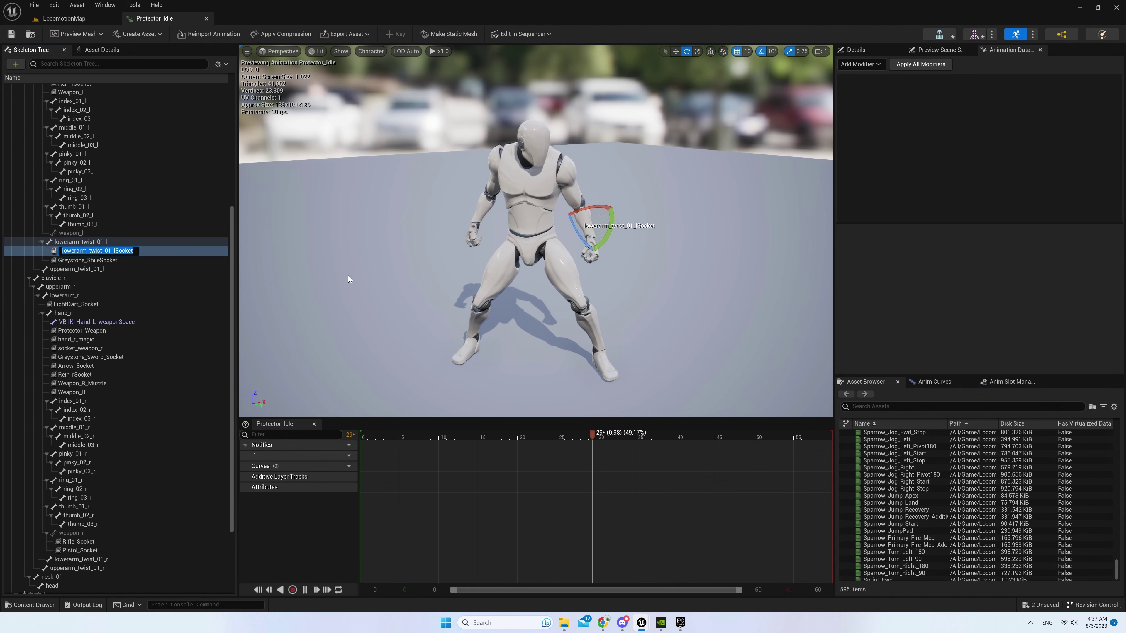
text(Protec)
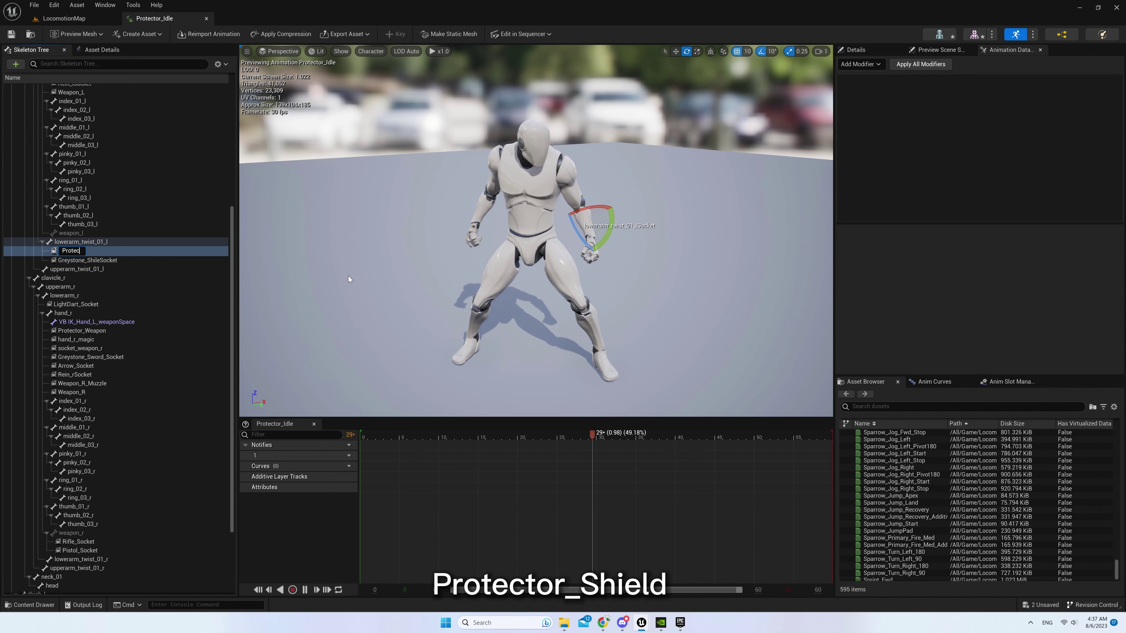
text(tor_Shi)
text(eld)
key(Return)
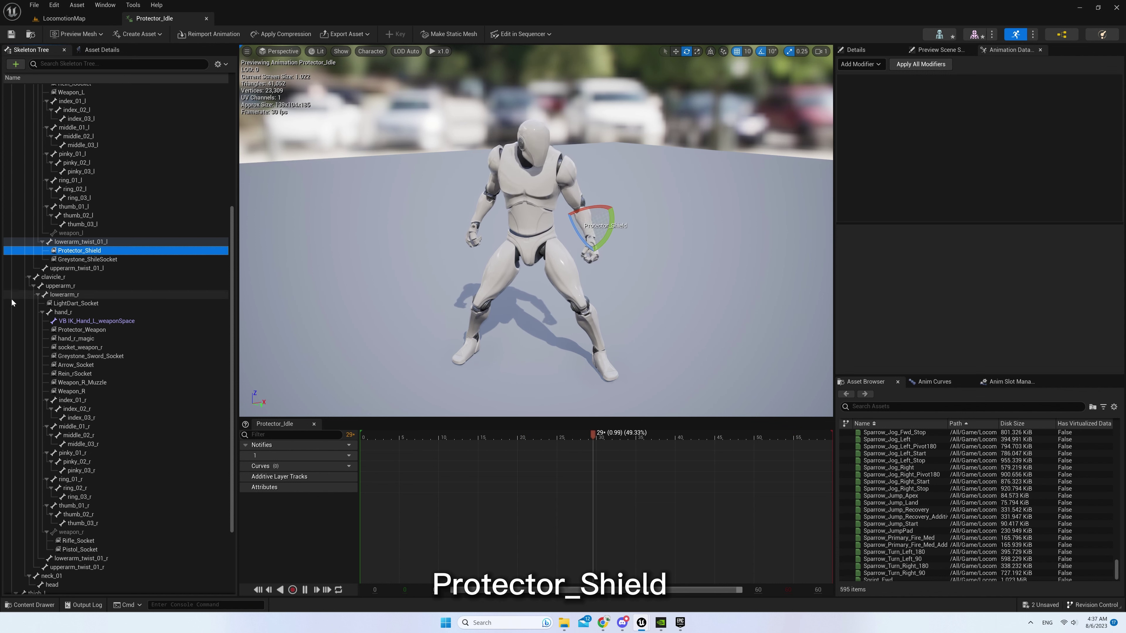
right_click(82, 252)
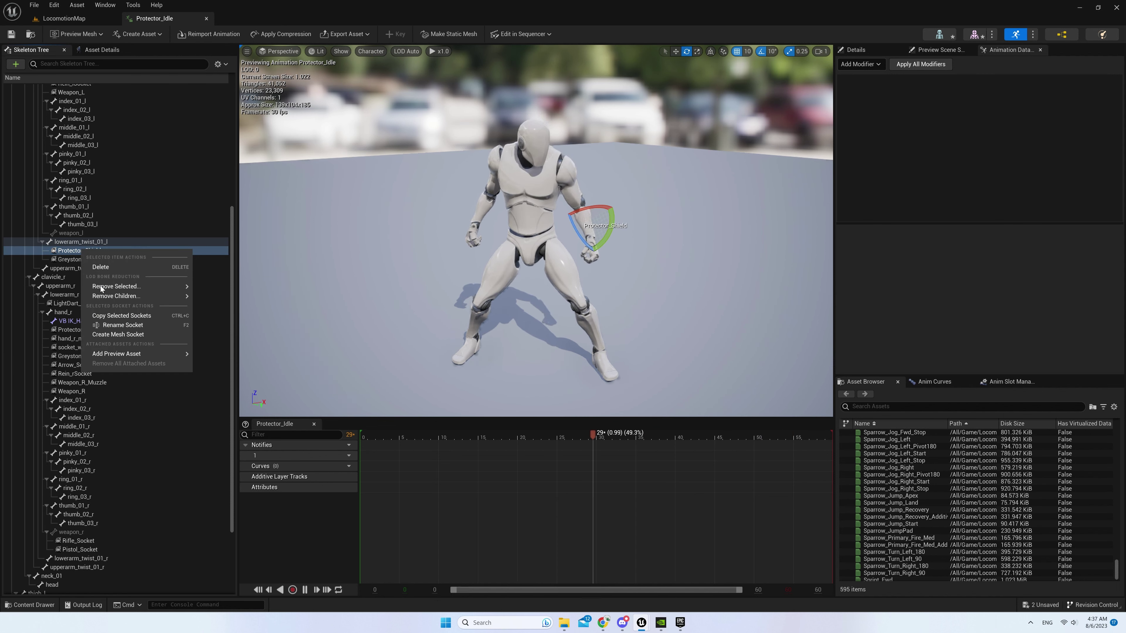
Attach SM_Shield_01 as the preview asset on the Protector_Shield socket
mouse_move(133, 354)
mouse_move(313, 409)
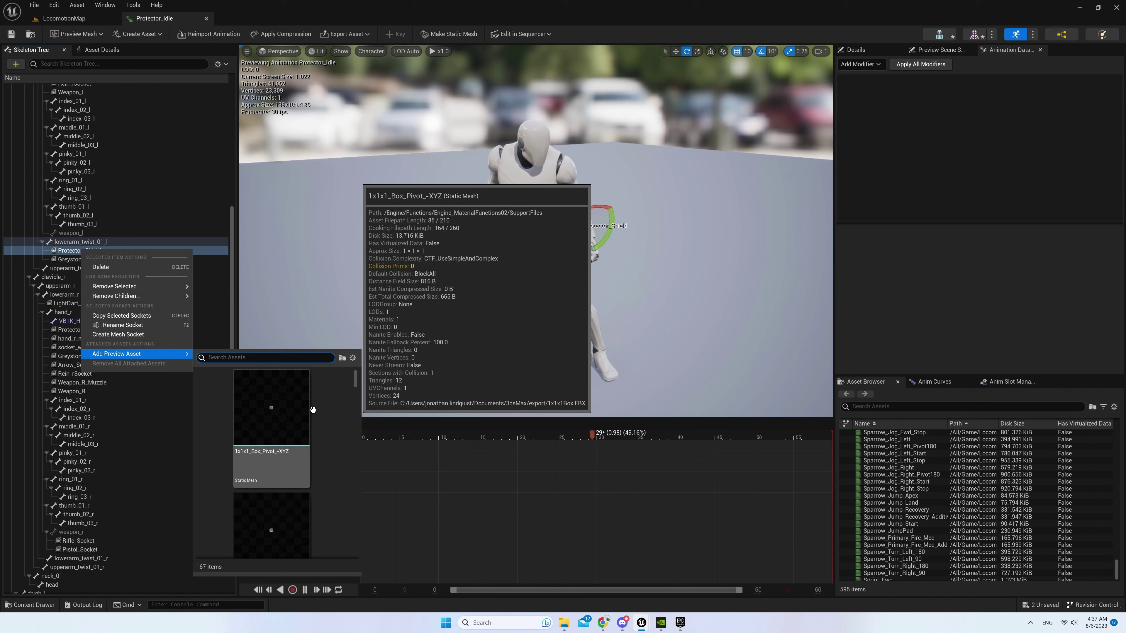
text(shield)
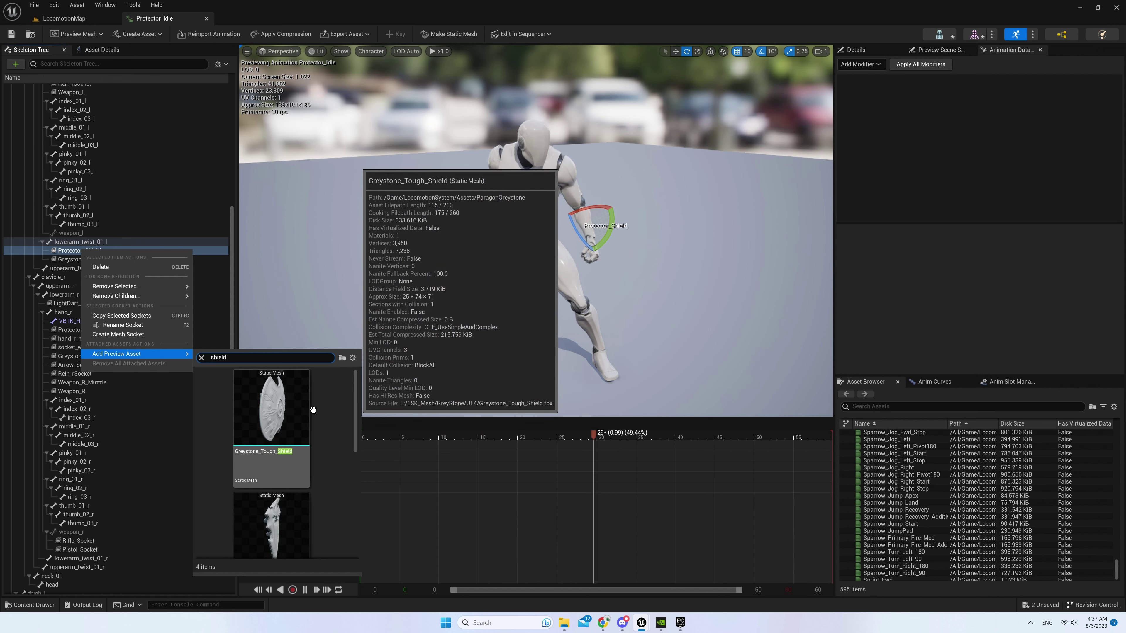
scroll(321, 483, down, 3)
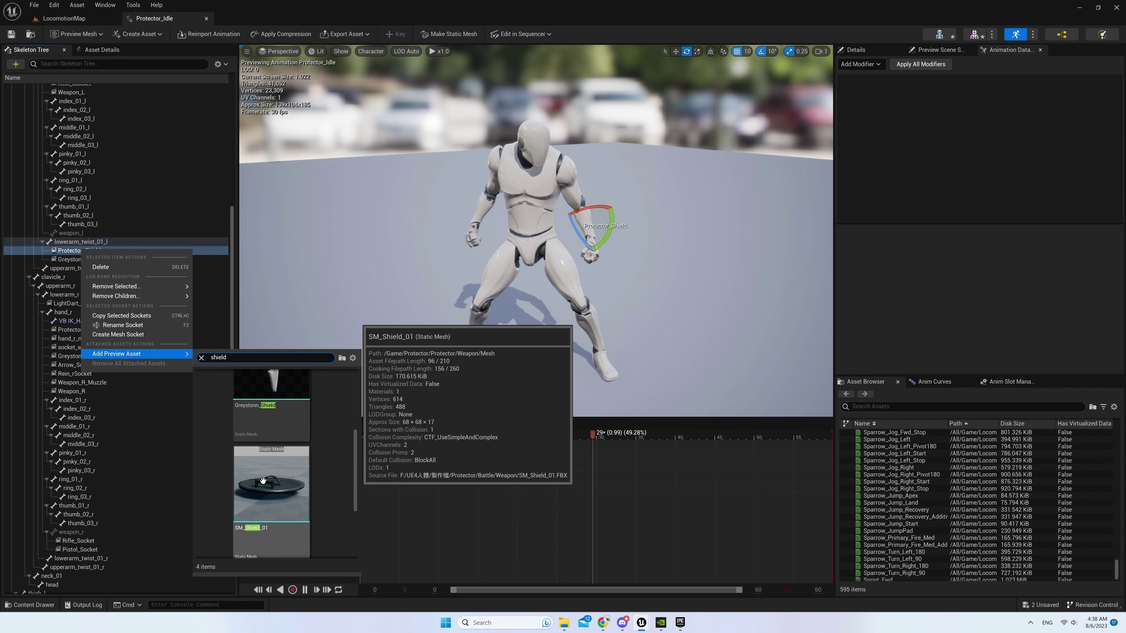
click(272, 487)
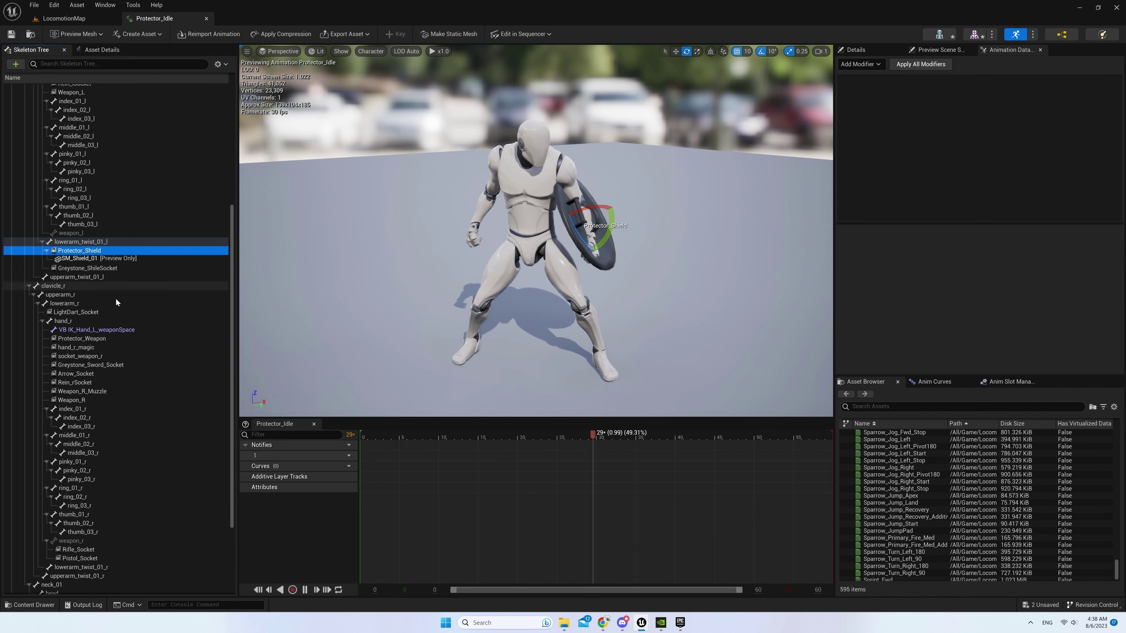
Attach SM_Sword01 as the preview asset on the Protector_Weapon socket
right_click(80, 339)
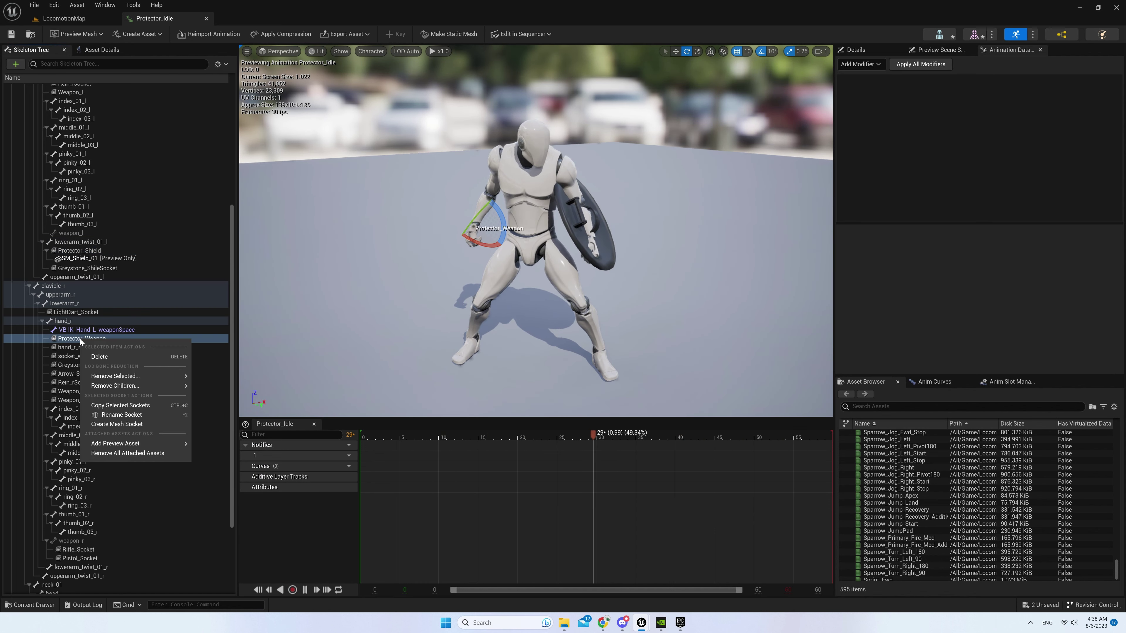
mouse_move(132, 443)
text(sw)
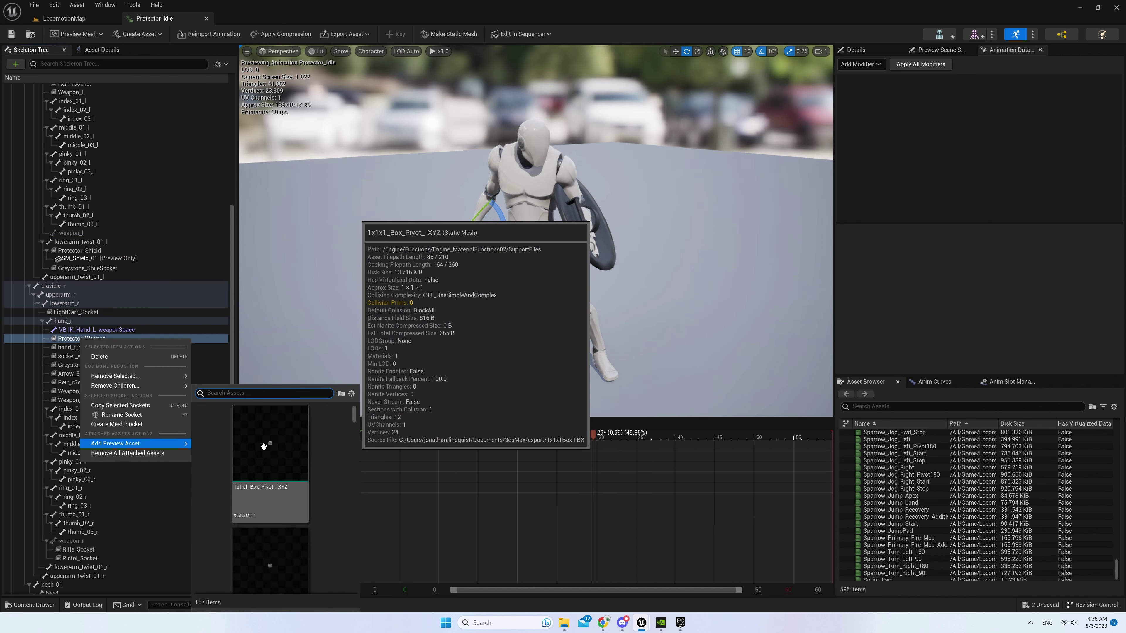
text(ord)
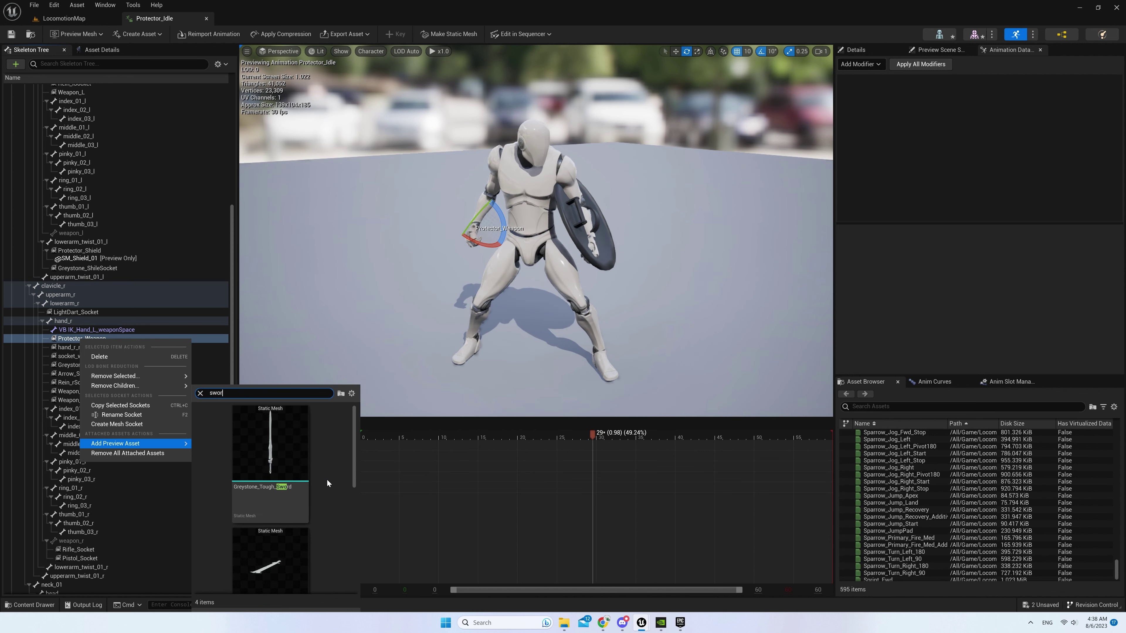
scroll(329, 492, down, 3)
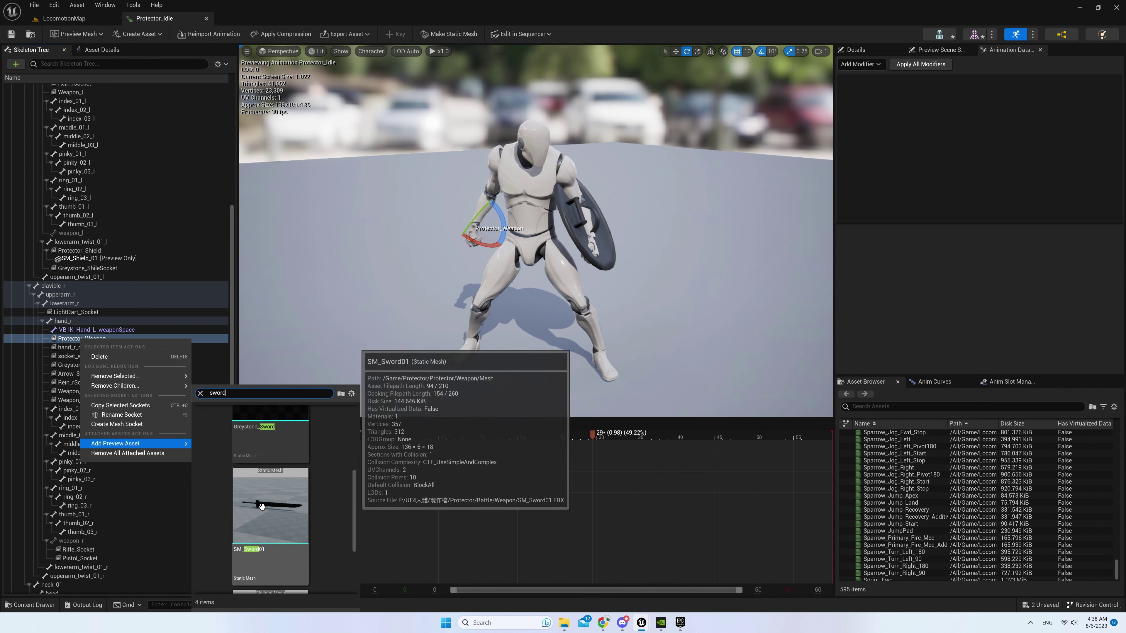
click(262, 507)
click(559, 329)
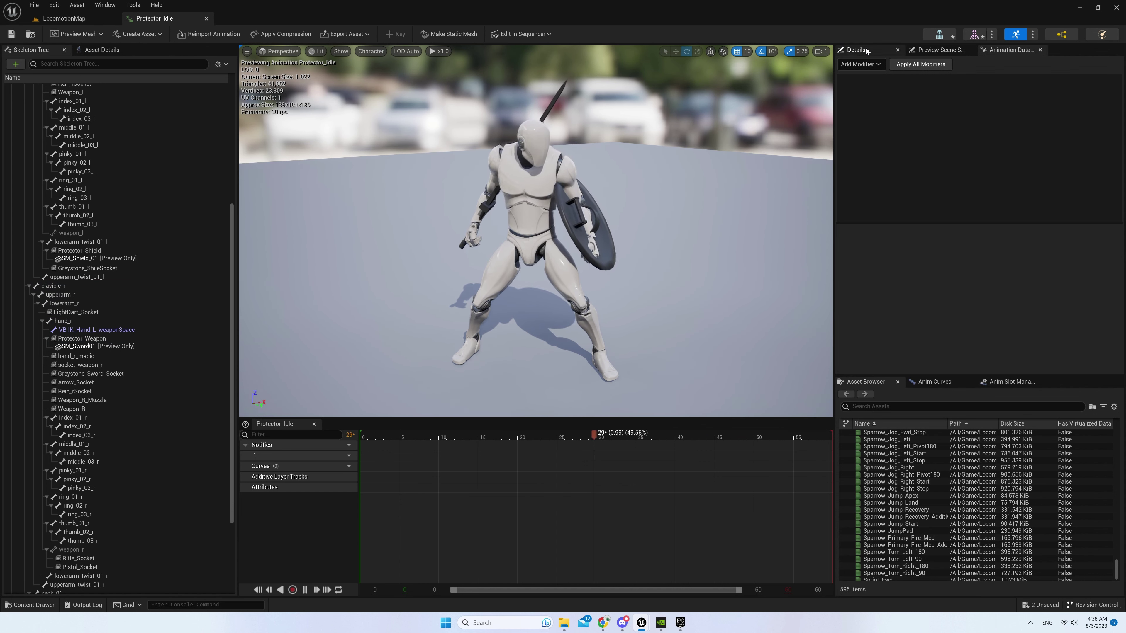
Offset Protector_Weapon to -9.2, 5.0, -2.15 / 1.42, 65.0, 171.8 and Protector_Shield to 5.3, -3.0, 4.7 / 175.5, 25.3, 88
click(854, 50)
click(75, 339)
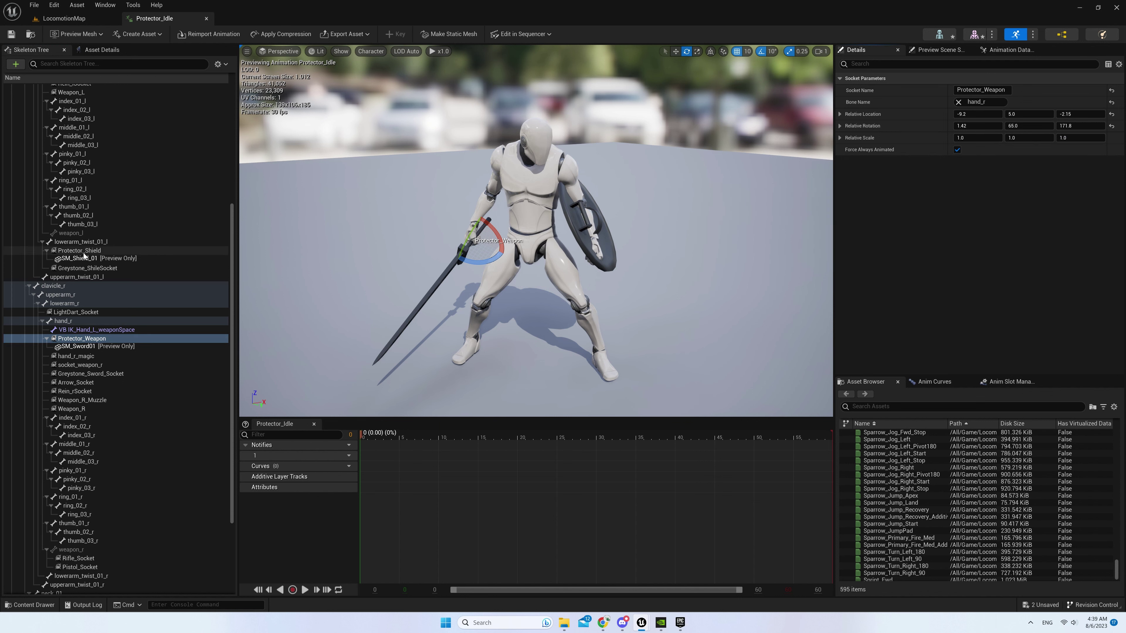
click(84, 251)
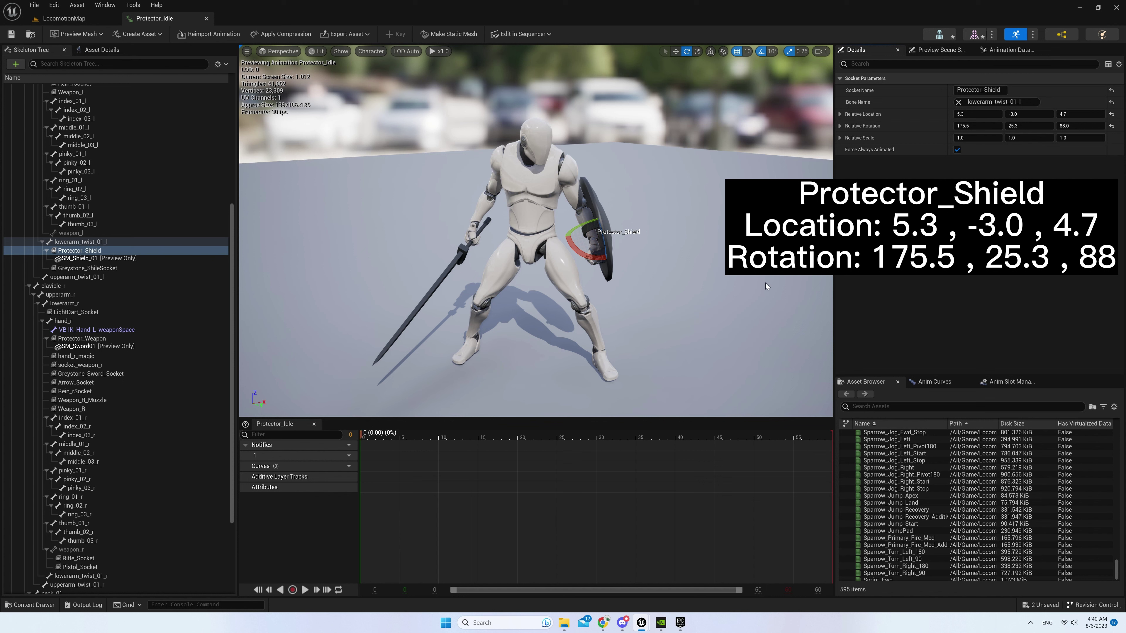
click(750, 271)
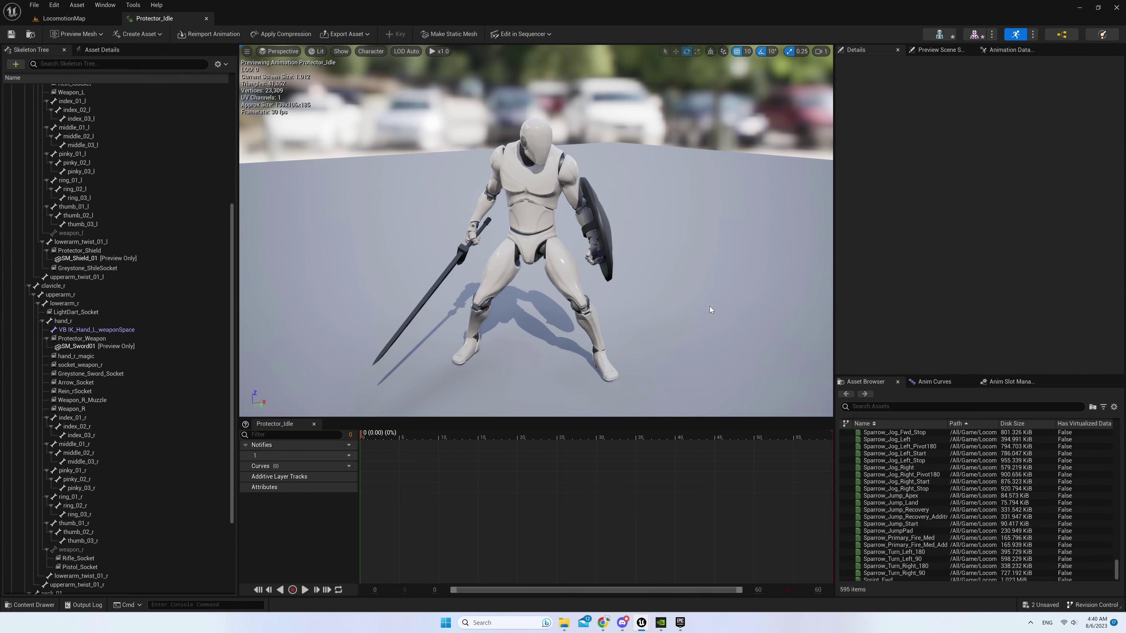
right_drag(709, 306, 444, 301)
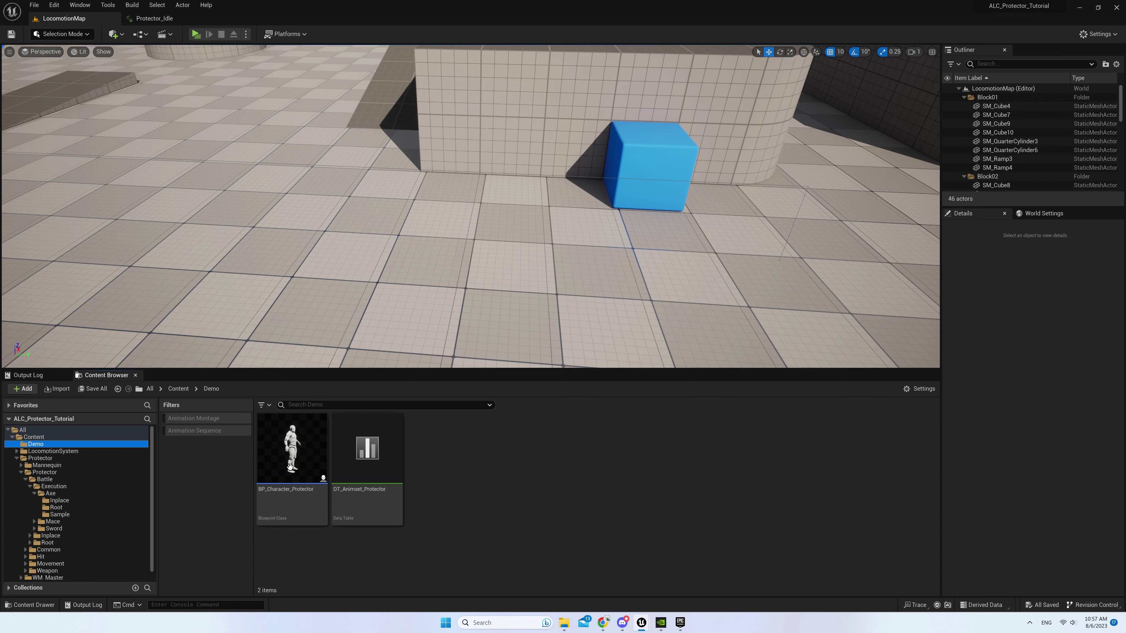
Open DT_Animset_Protector and expand Jog > Override > Default > GlobalPose, then return to LocomotionMap
click(306, 461)
click(386, 454)
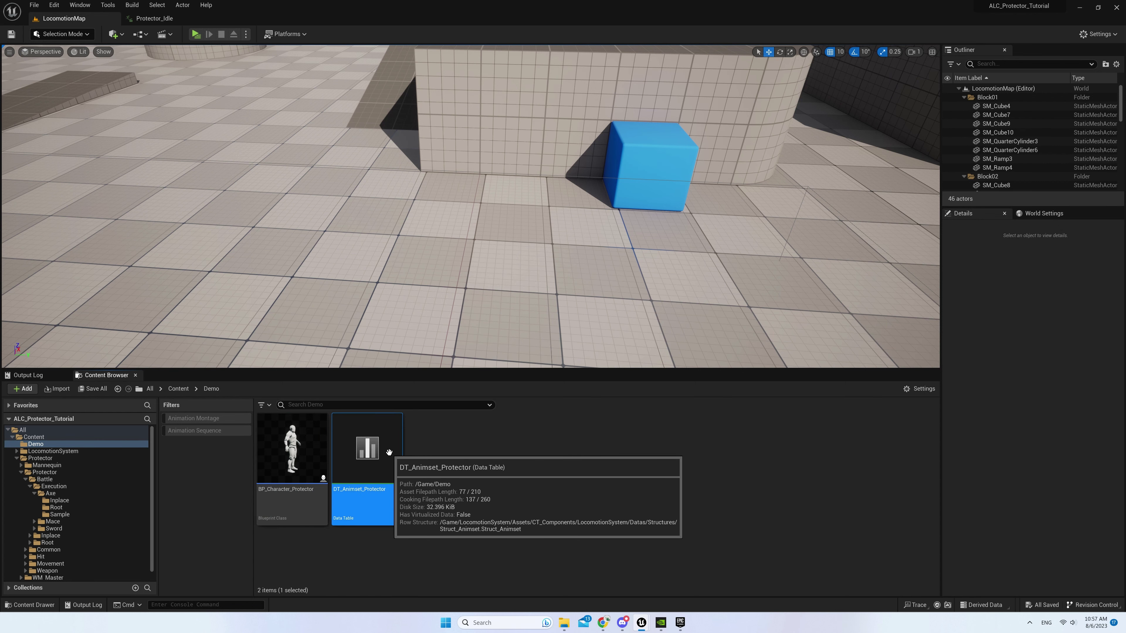
double_click(369, 454)
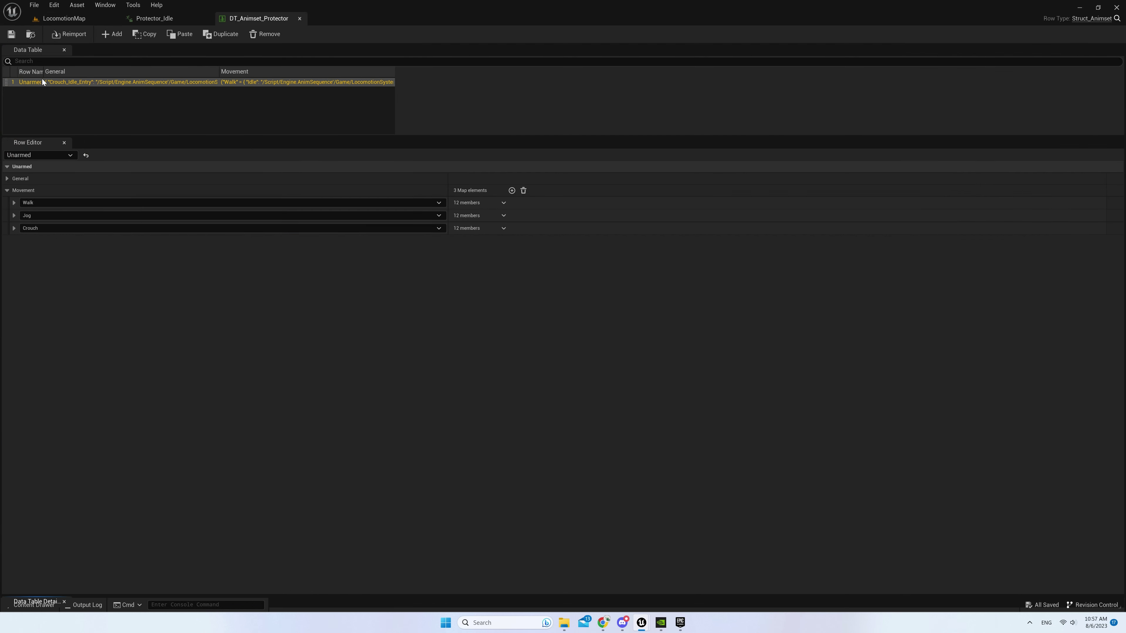
click(13, 215)
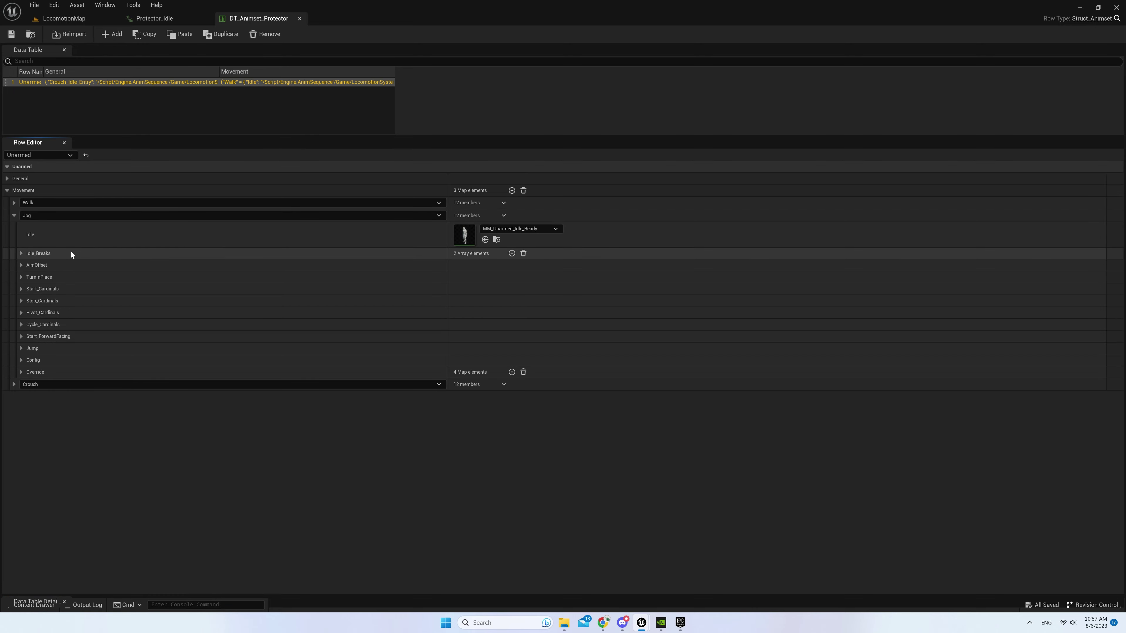
click(32, 373)
click(26, 385)
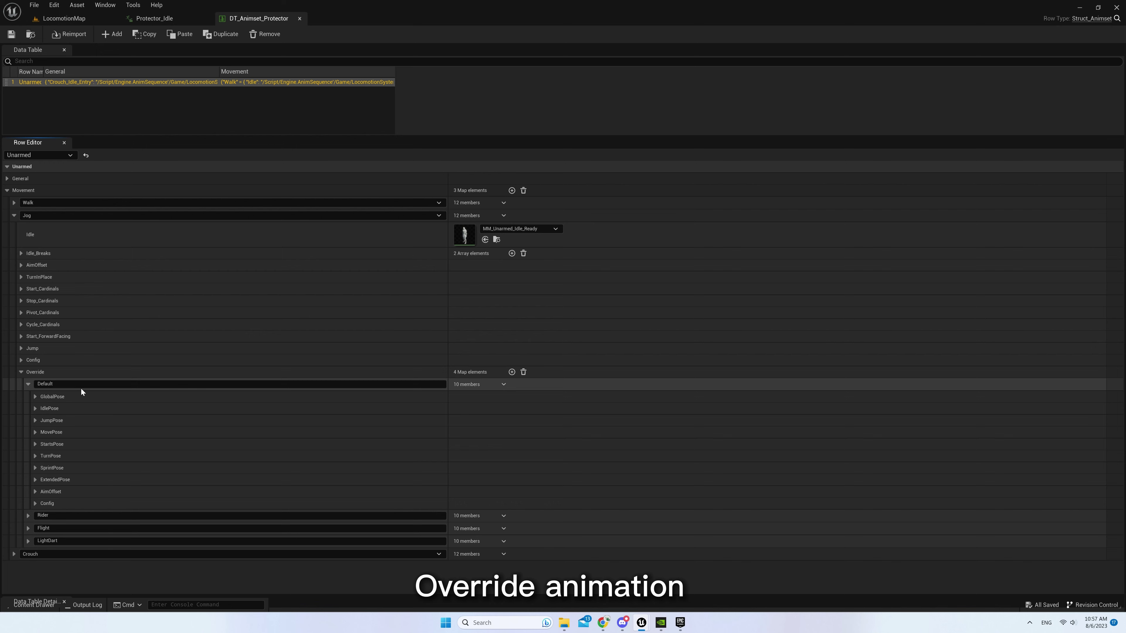
click(65, 396)
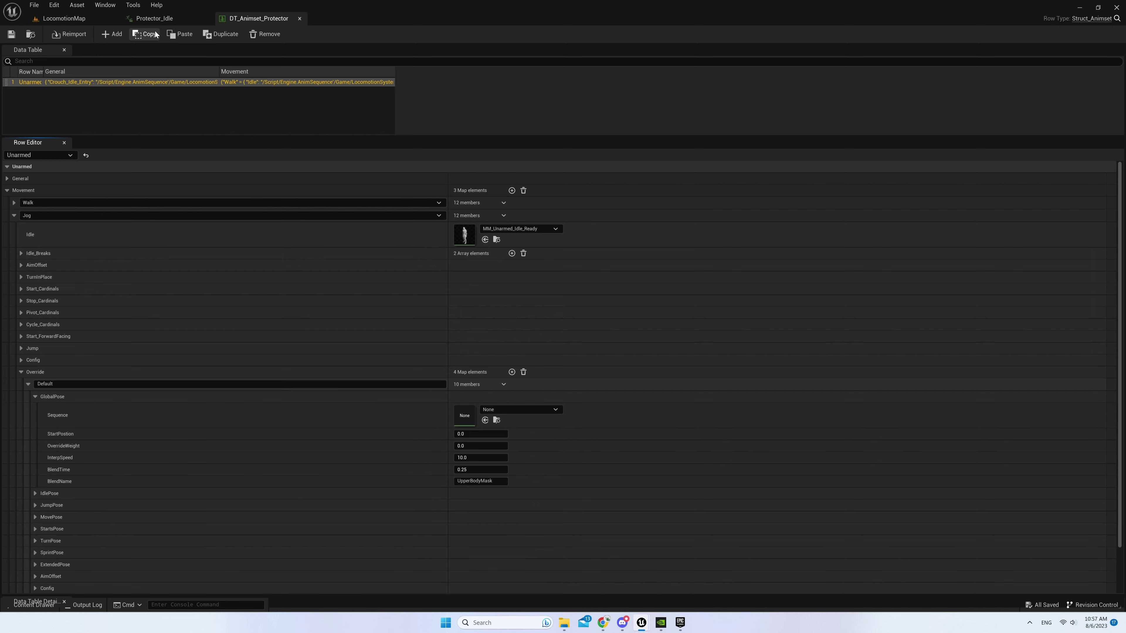
click(68, 22)
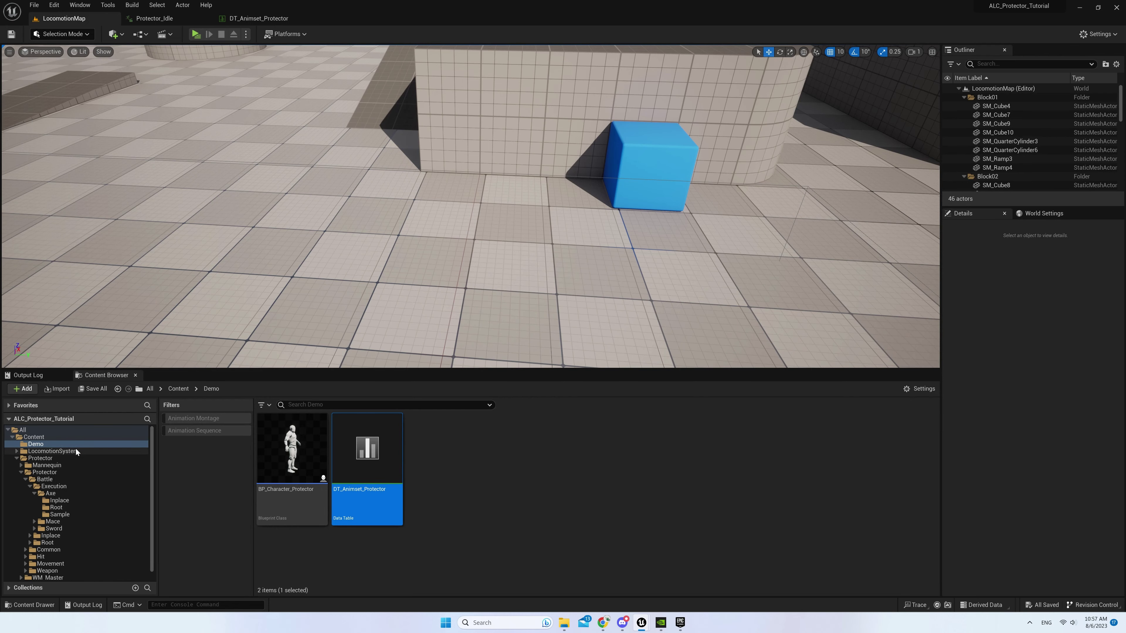
Copy the Protector_Idle animation's name from the Battle folder
scroll(75, 531, down, 1)
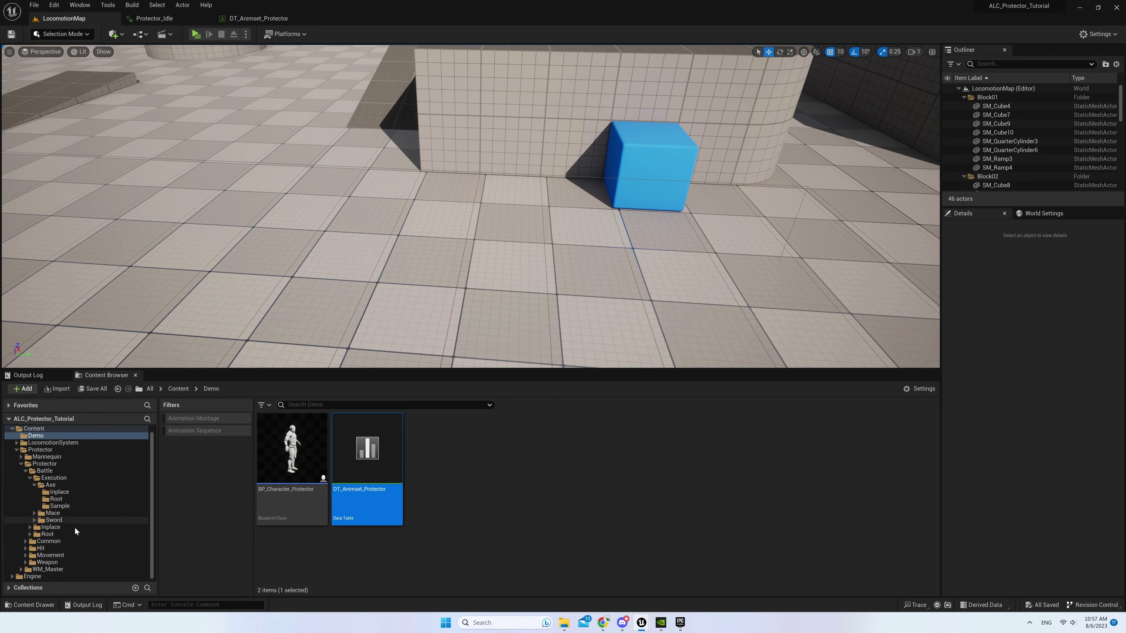
click(44, 470)
click(517, 450)
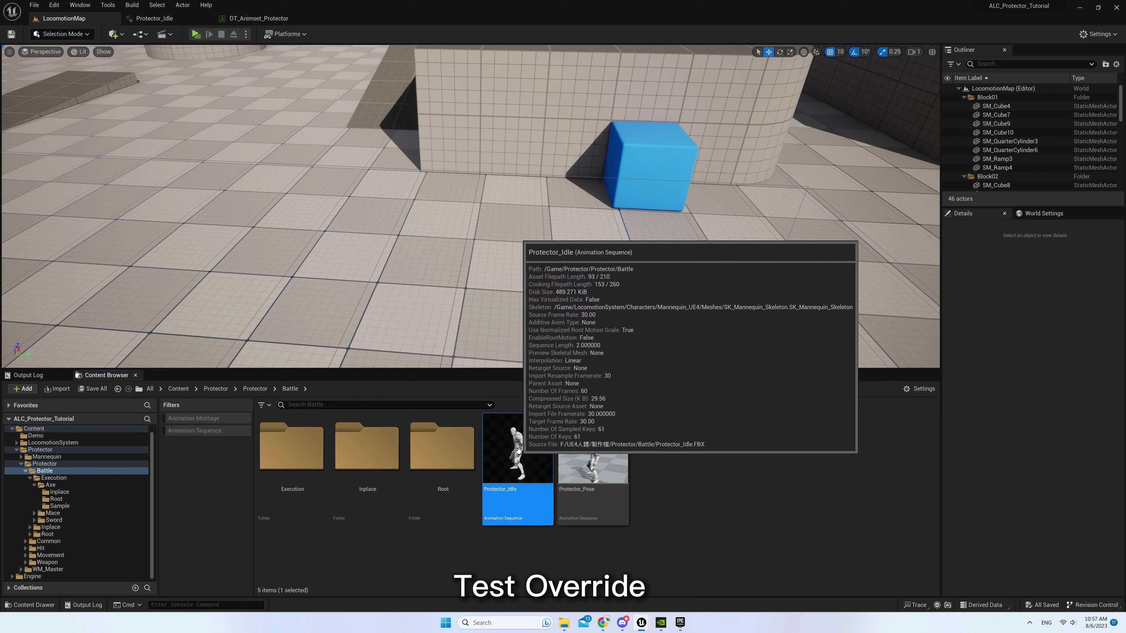
key(F2)
click(647, 547)
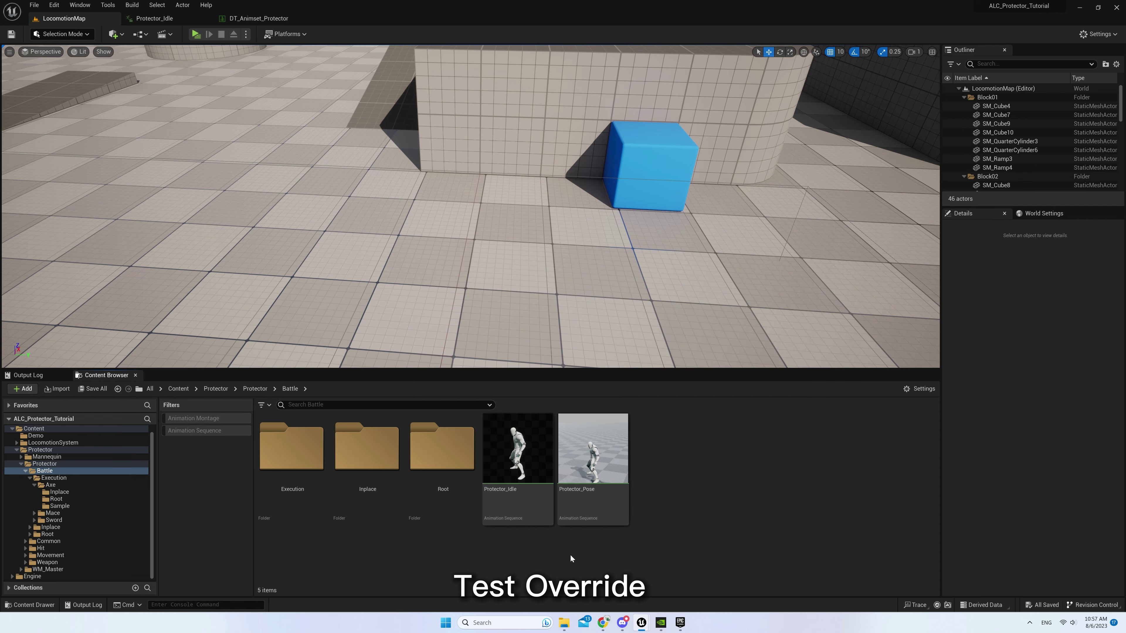
Set the GlobalPose Sequence to Protector_Idle with an OverrideWeight of 1.0
click(248, 20)
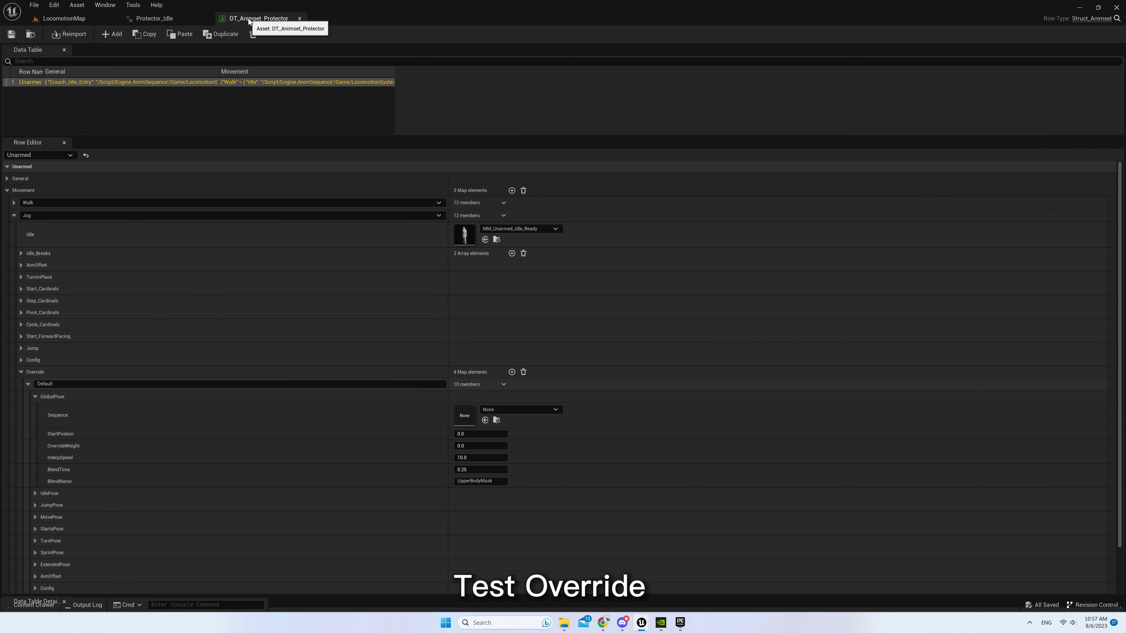
click(513, 409)
text(Protector_Idle)
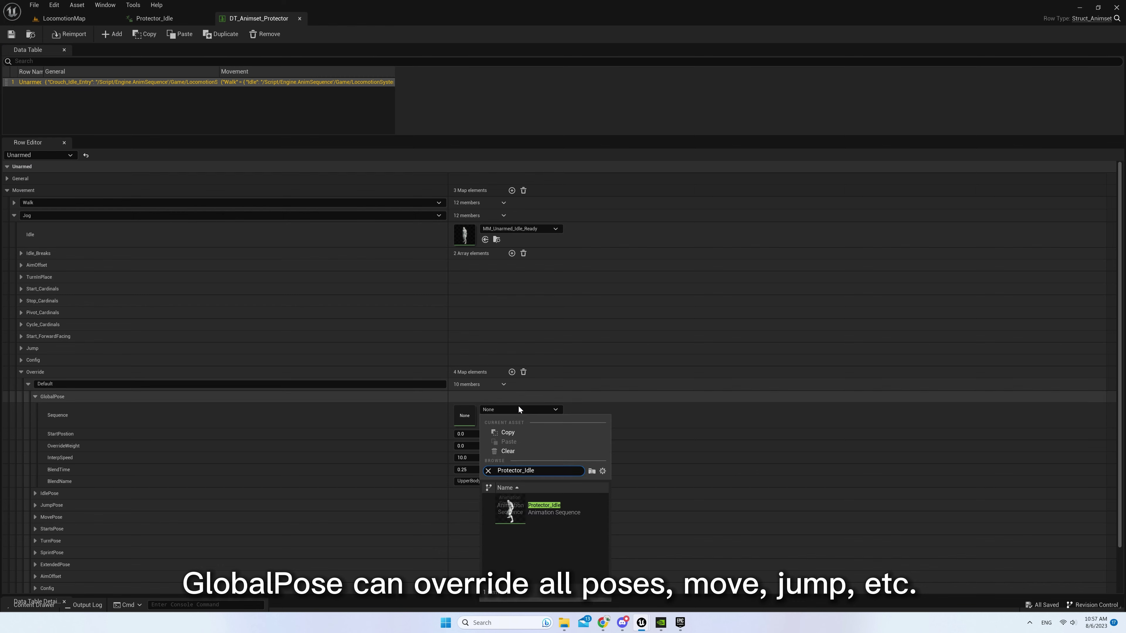
click(549, 510)
click(481, 446)
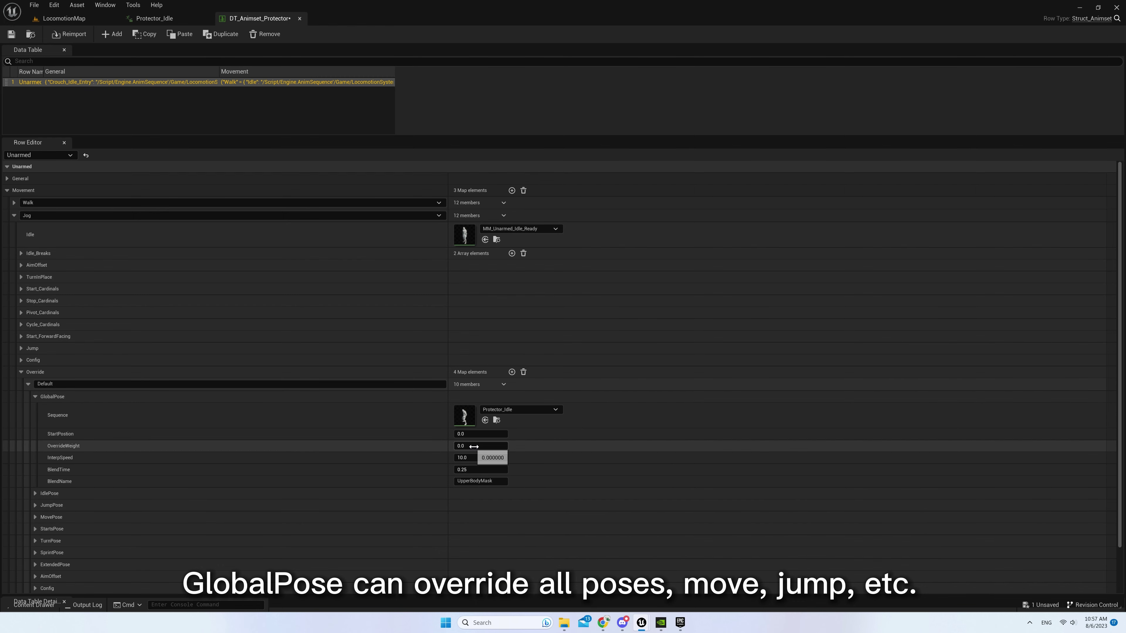
text(1)
key(Return)
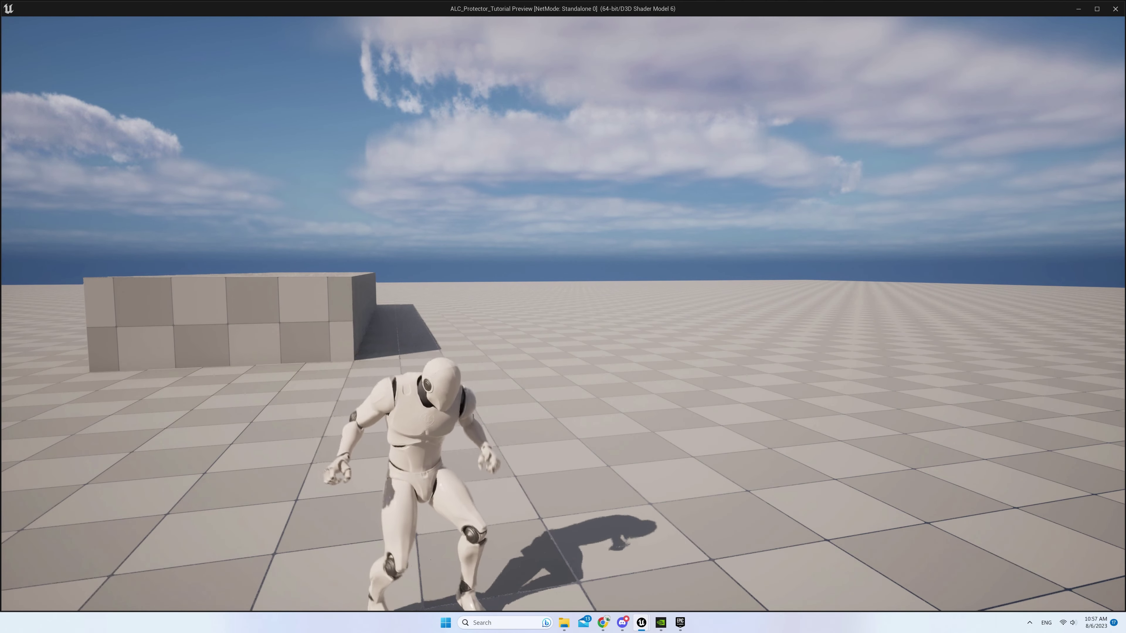
End the standalone play test and return to the LocomotionMap level
key(Escape)
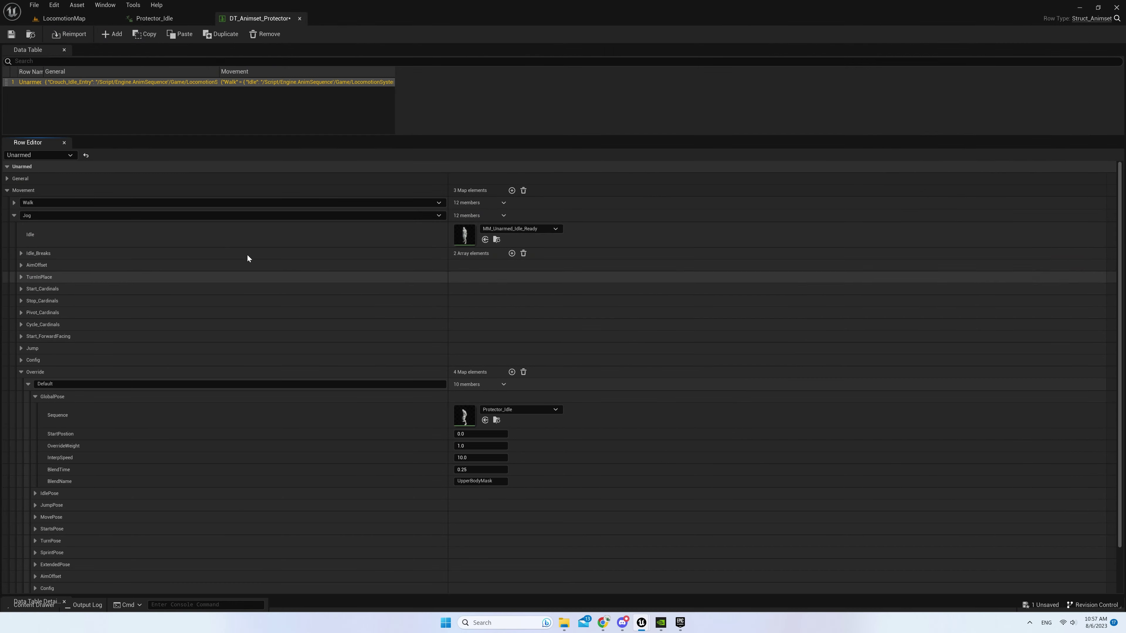
click(67, 19)
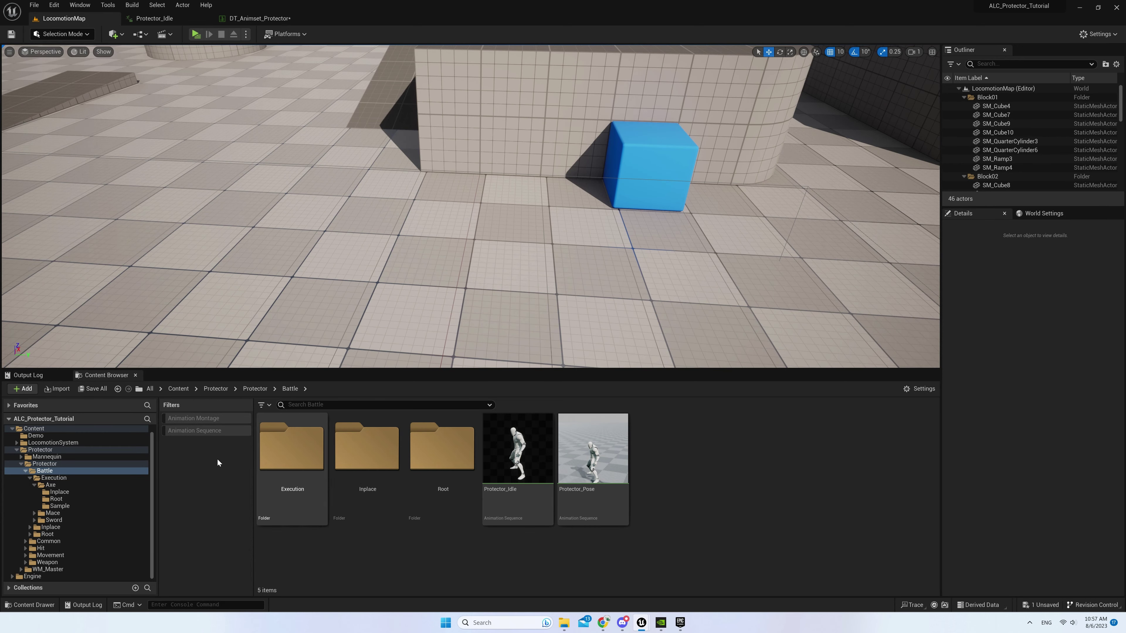
Open BP_Character_Protector and add two StaticMesh components under the character mesh
click(35, 435)
double_click(292, 448)
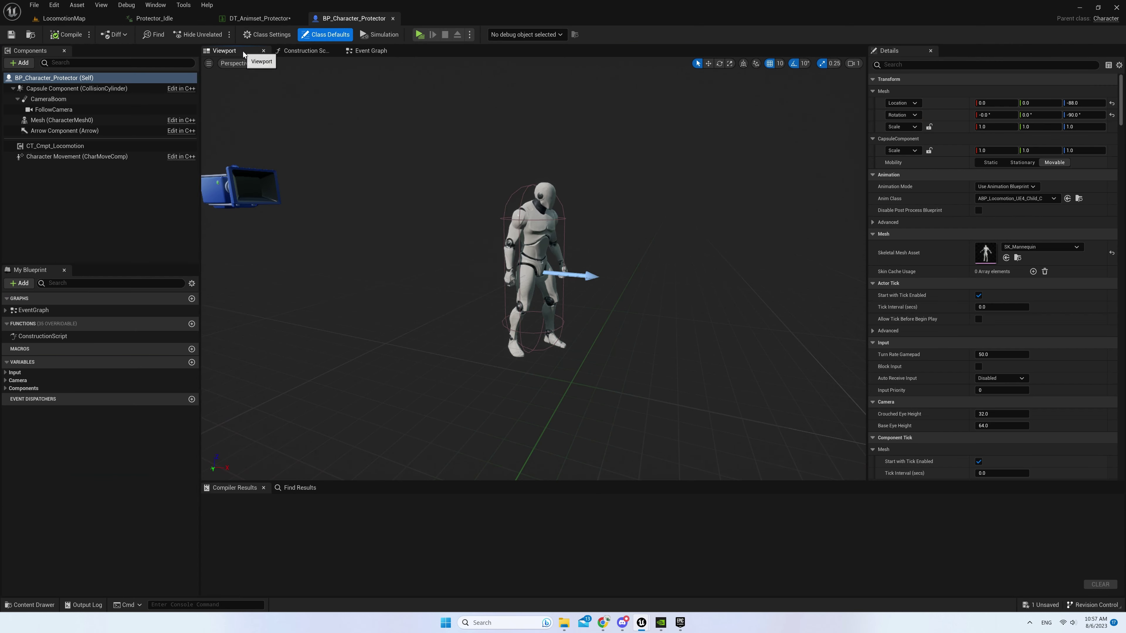
click(55, 120)
click(19, 64)
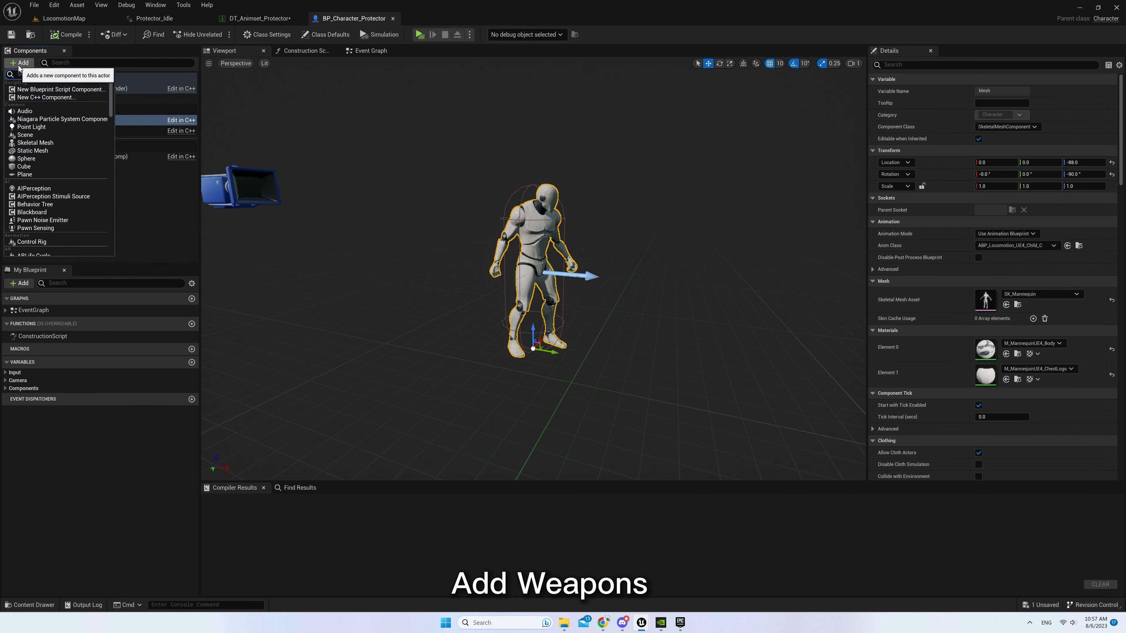
click(42, 151)
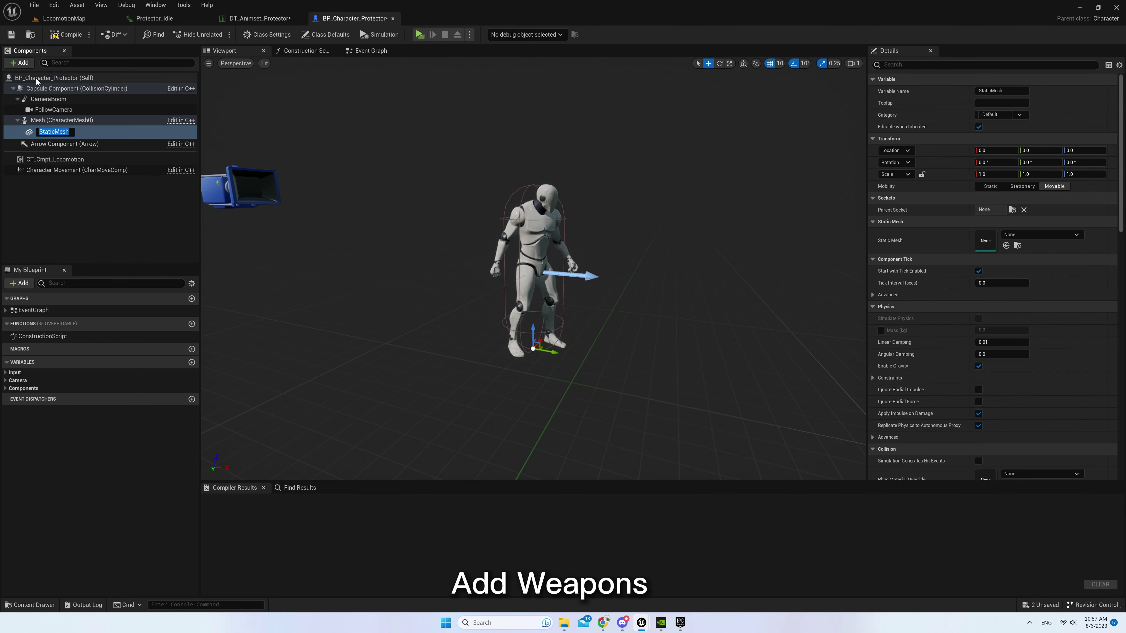
click(28, 66)
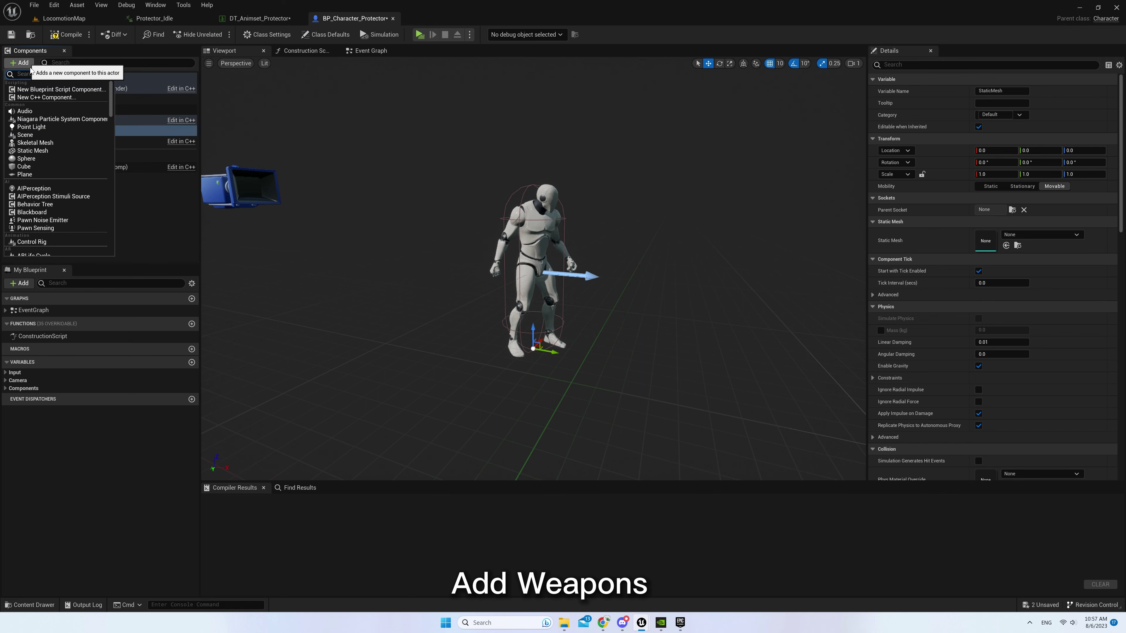
click(35, 153)
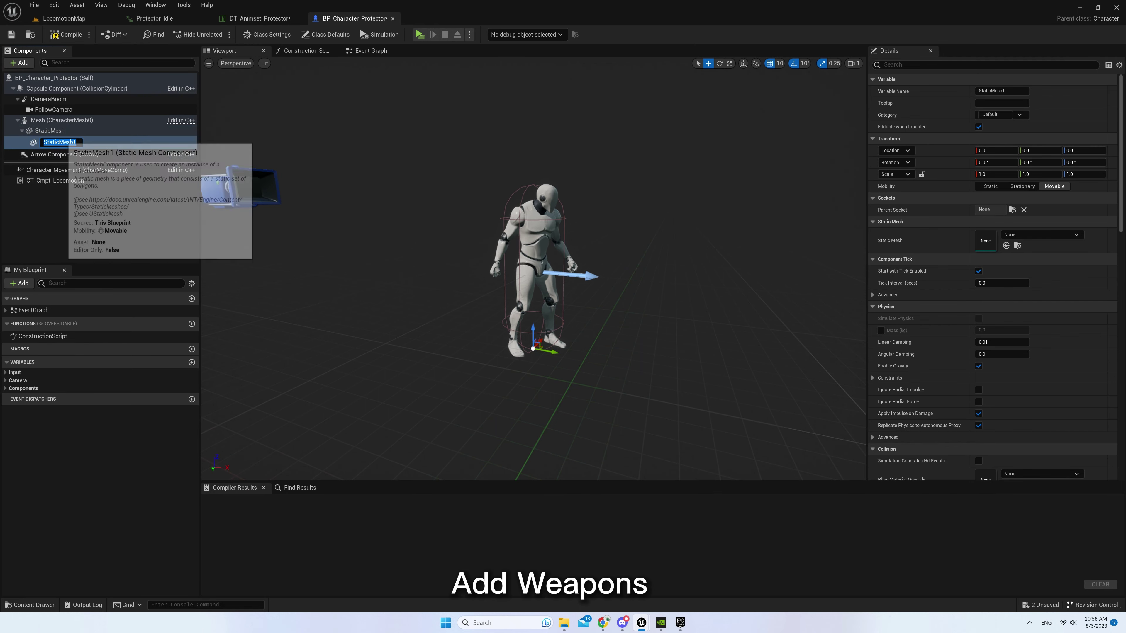
drag(67, 146, 49, 125)
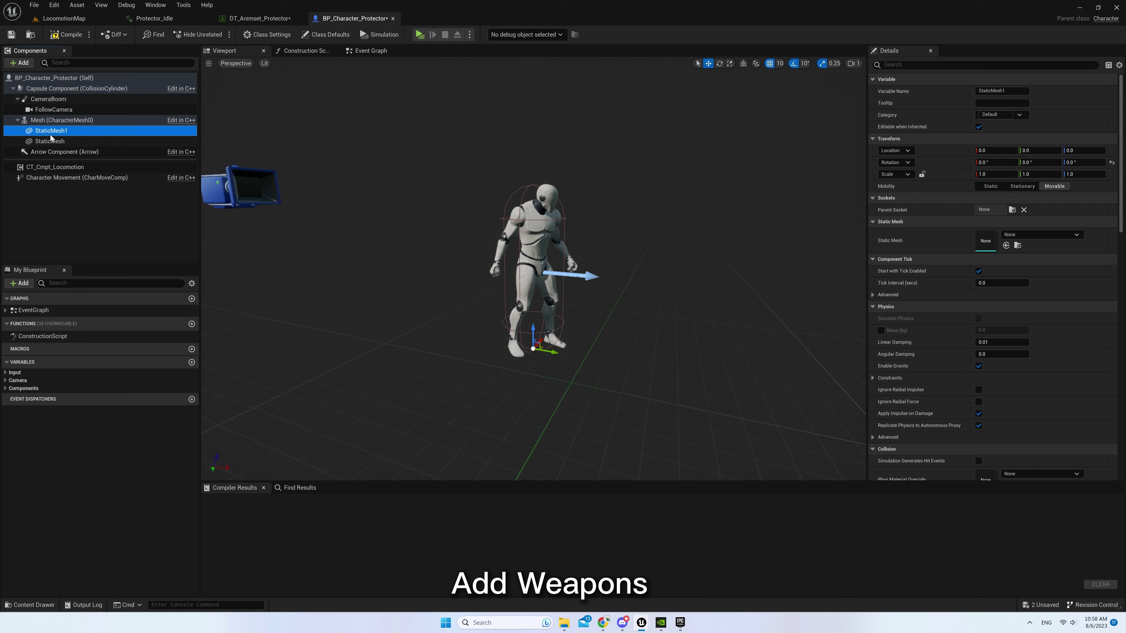
Give the first StaticMesh the SM_Sword01 mesh, attached to the Protector_Weapon socket
click(1024, 237)
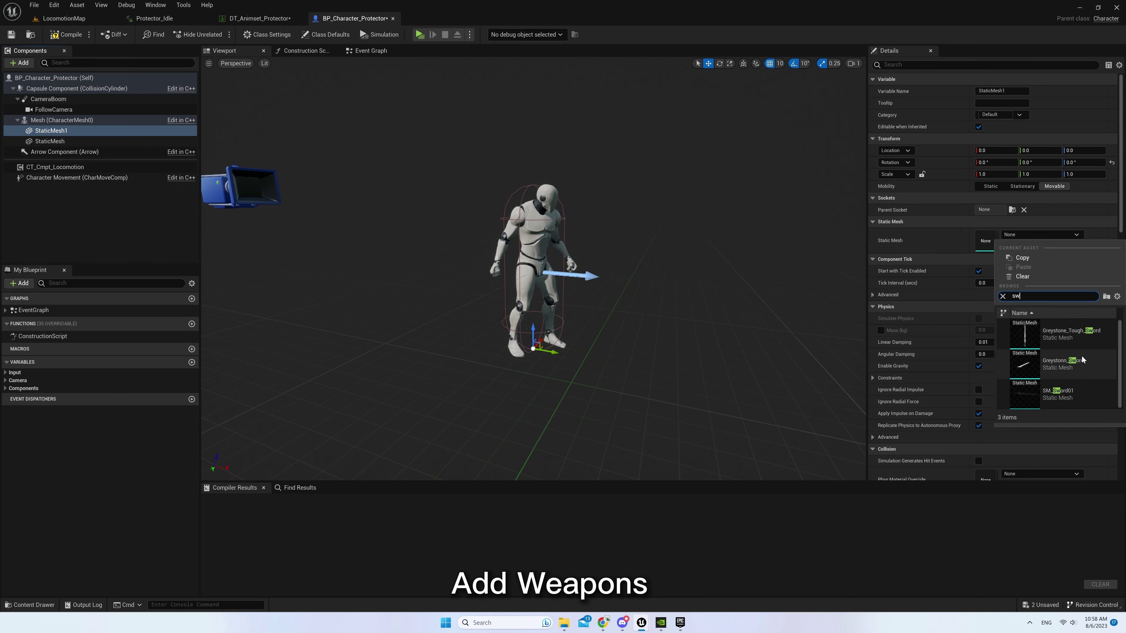
click(1067, 396)
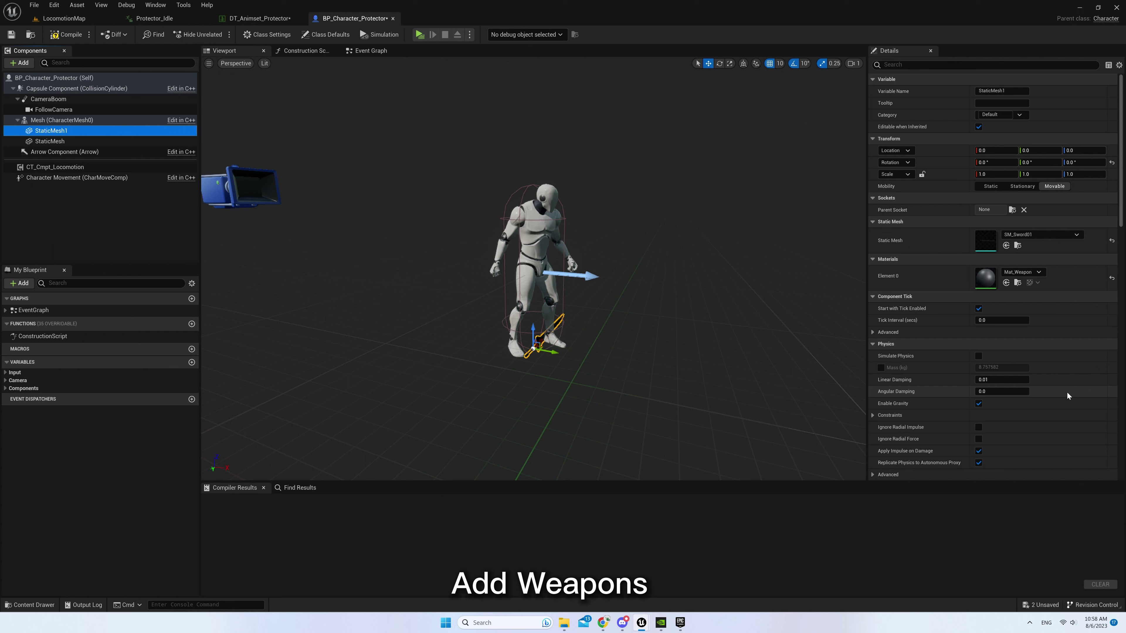
click(1014, 212)
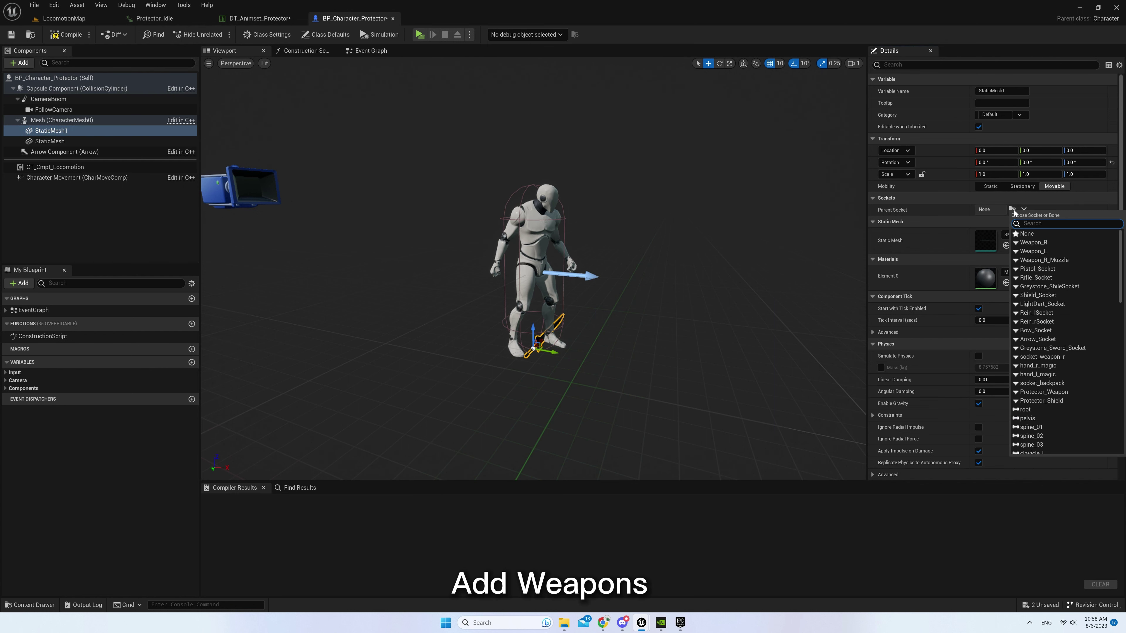
text(pro)
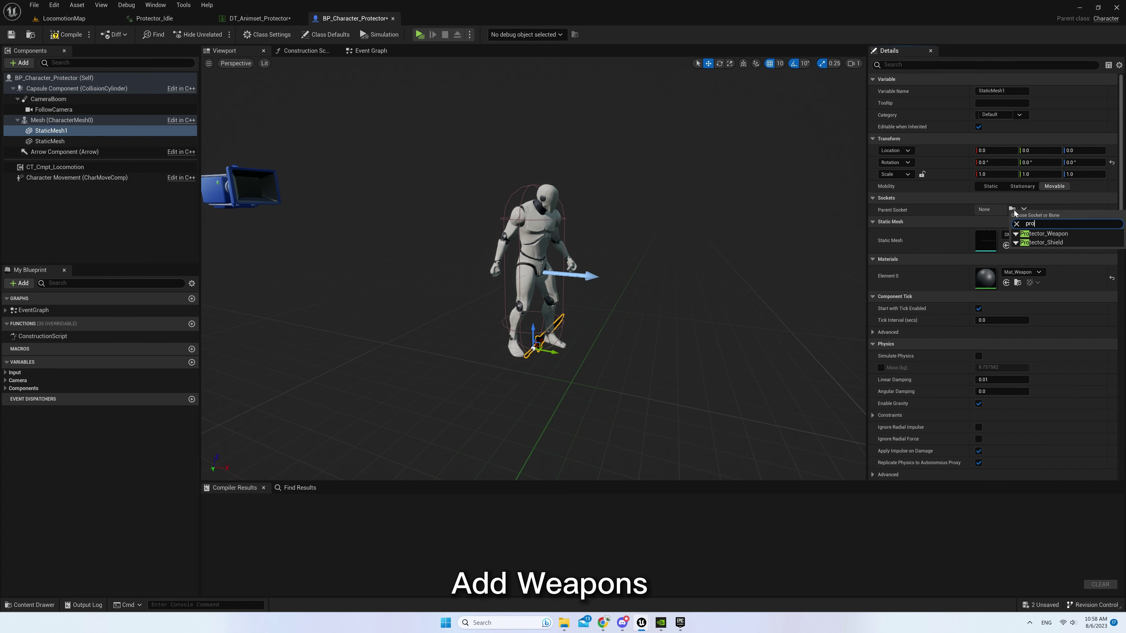
click(1058, 235)
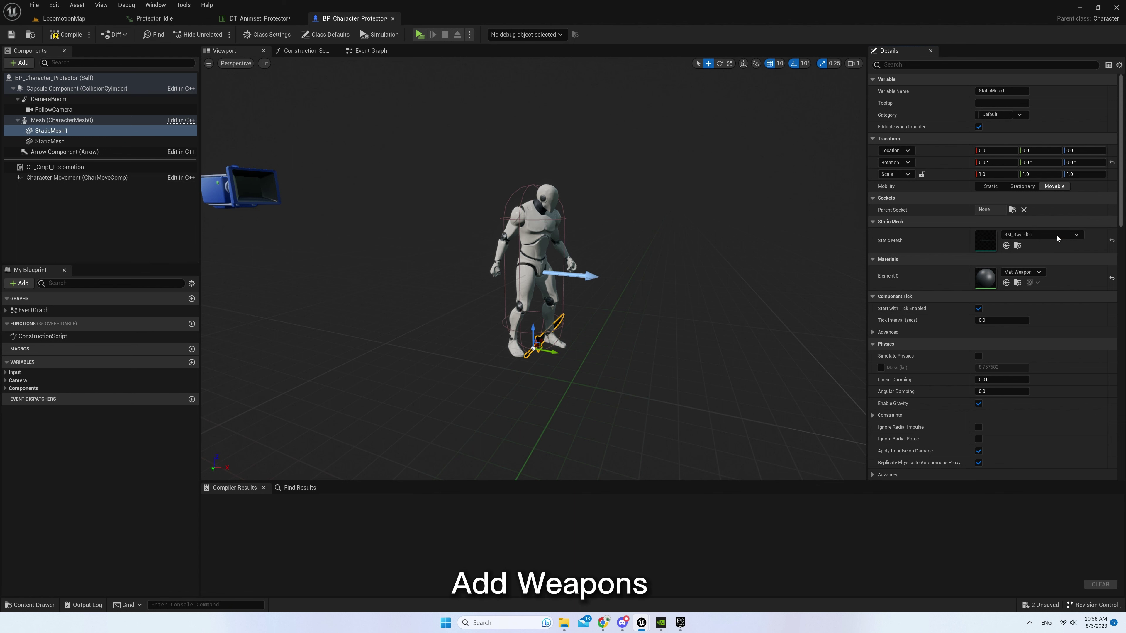
Give the other StaticMesh the SM_Shield_01 mesh, attached to the Protector_Shield socket
click(50, 142)
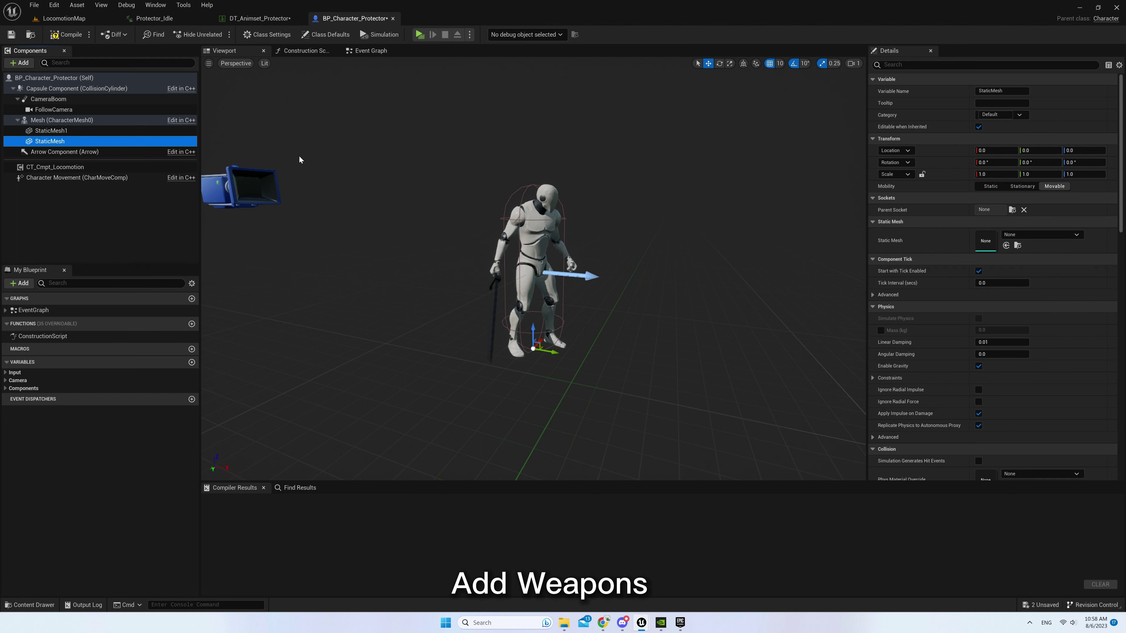
click(1042, 236)
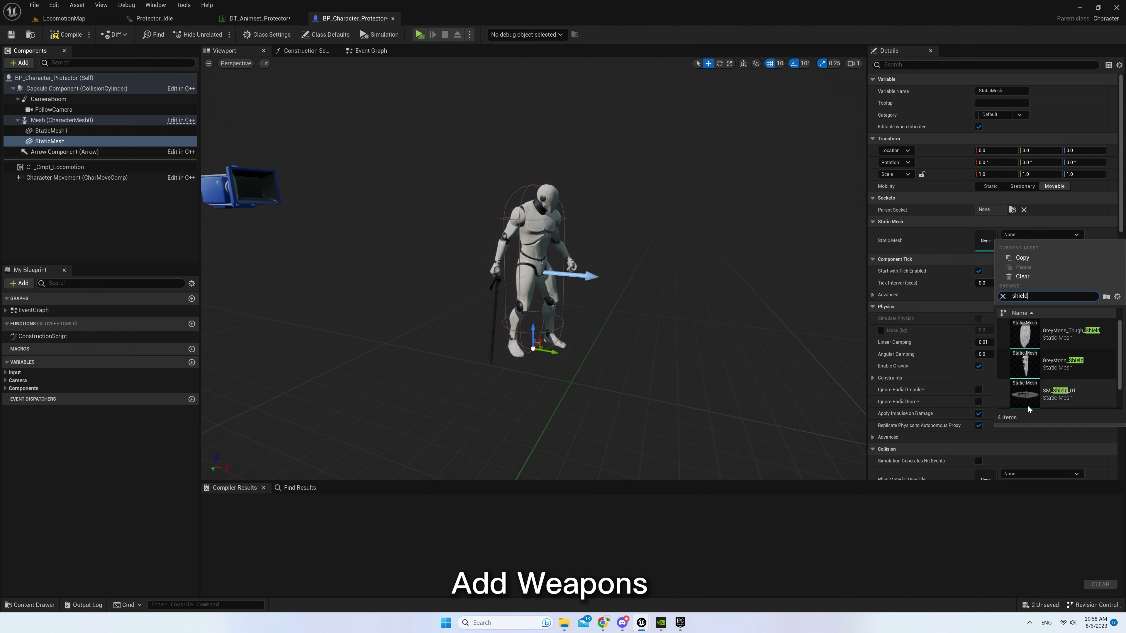
click(1062, 393)
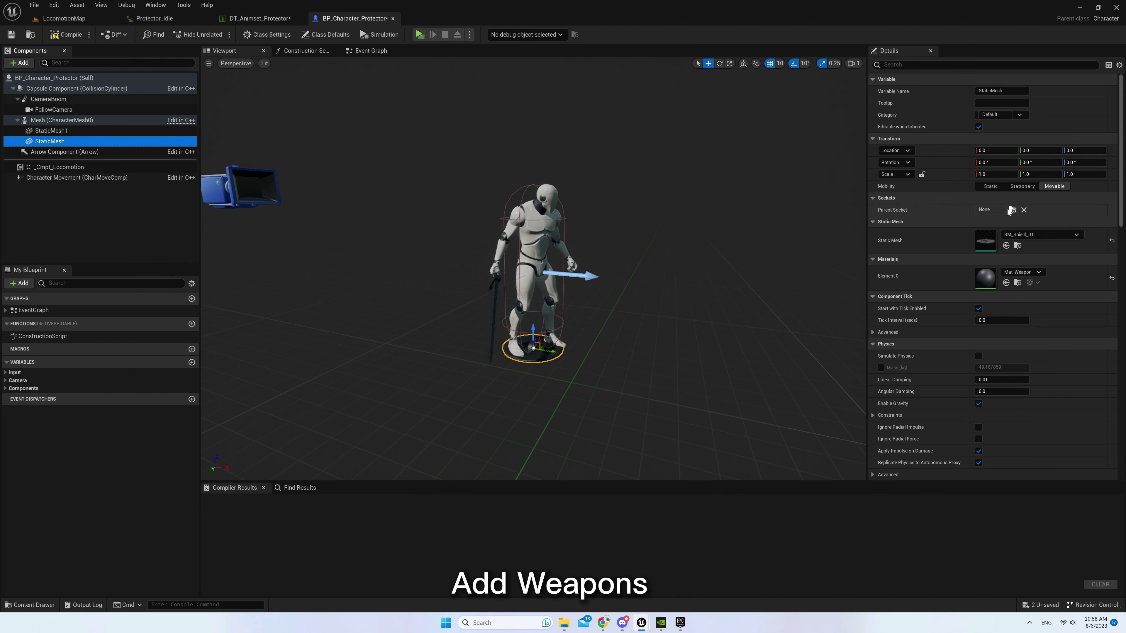
click(1012, 210)
text(pro)
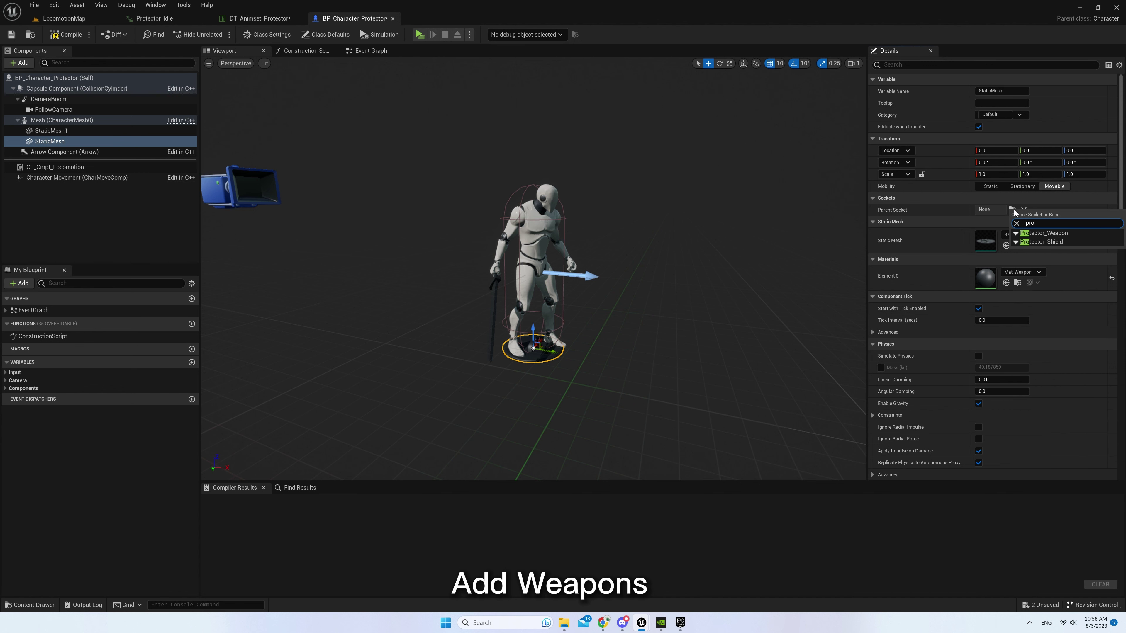
click(1031, 243)
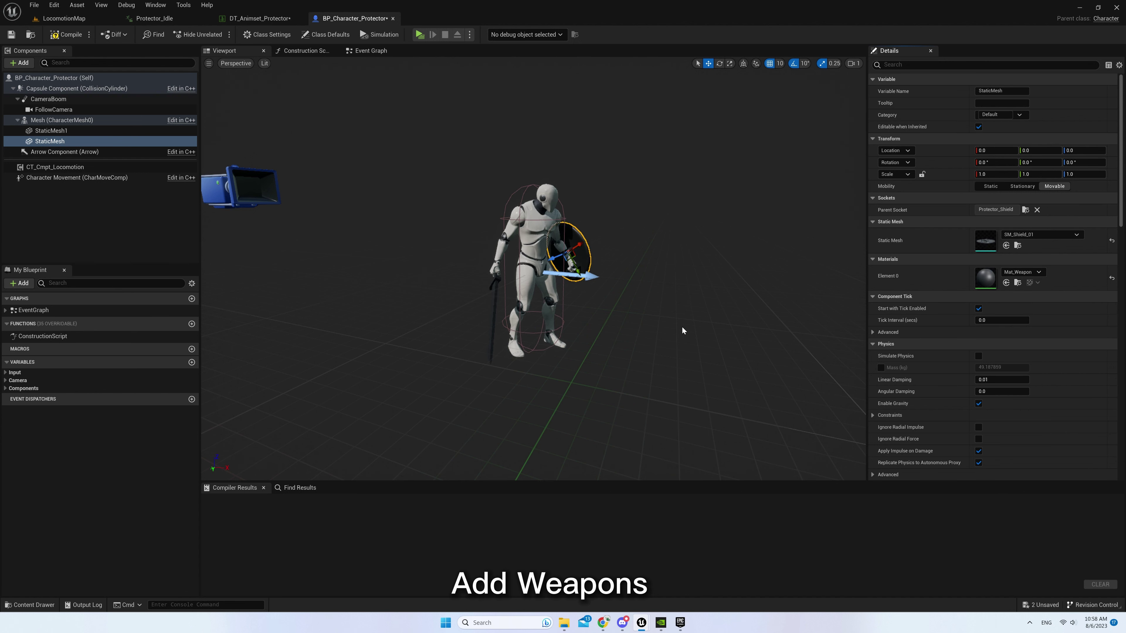
drag(683, 330, 694, 305)
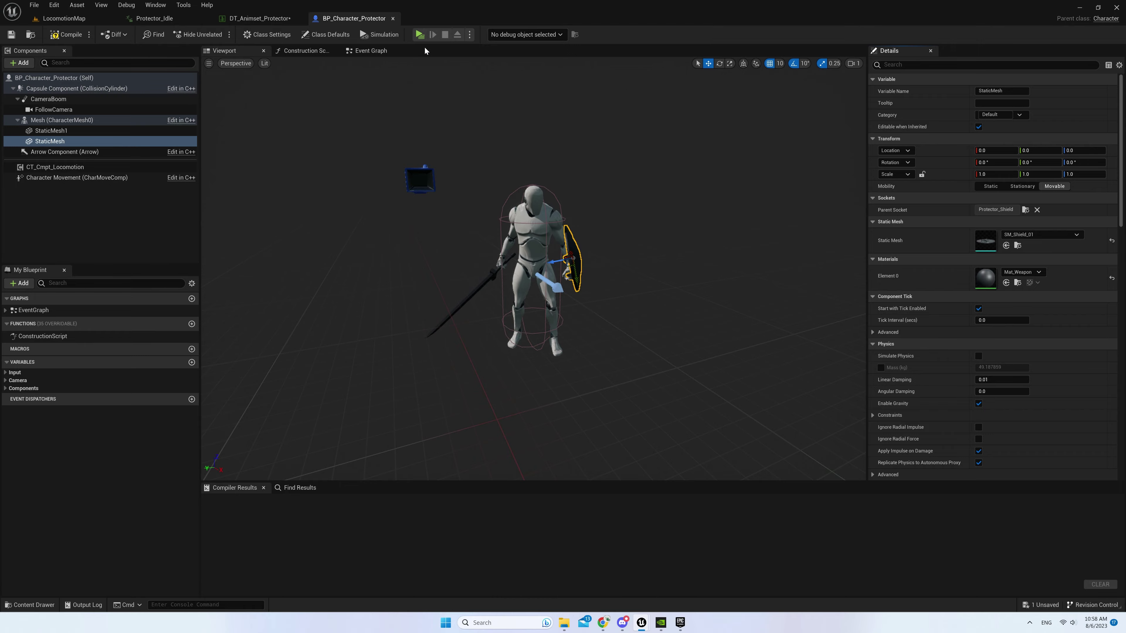
key(alt+p)
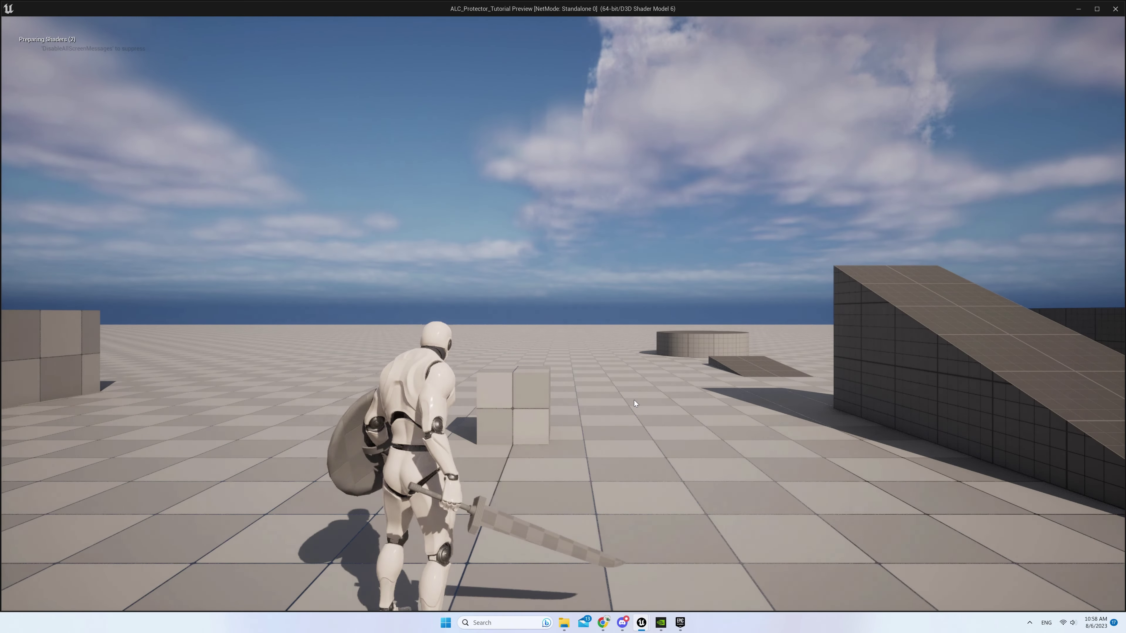
key(w)
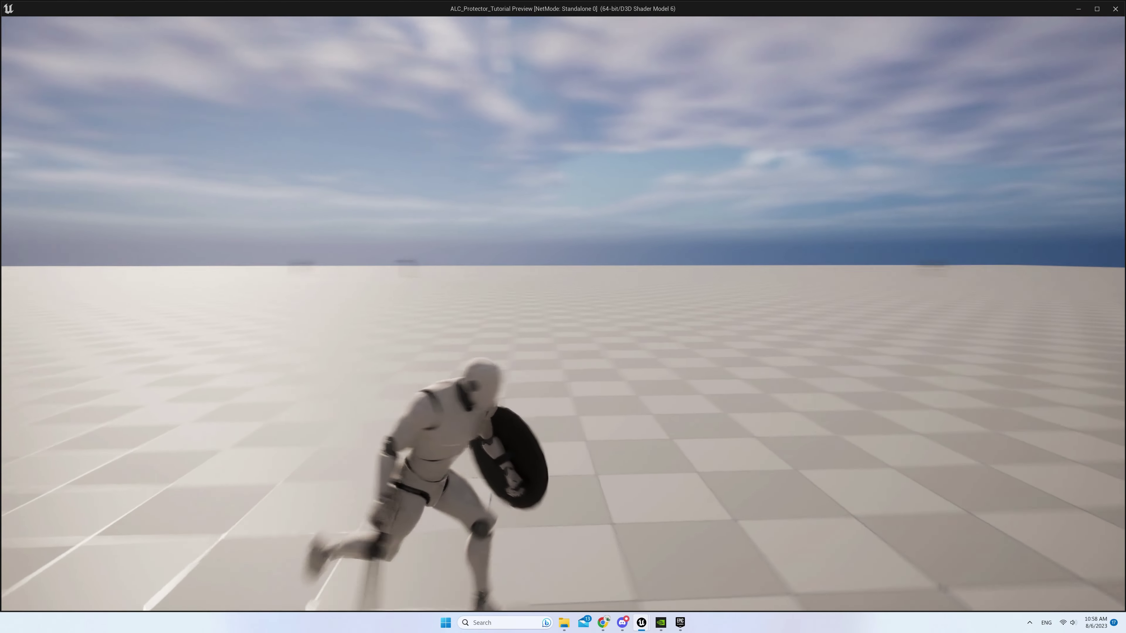
key(w)
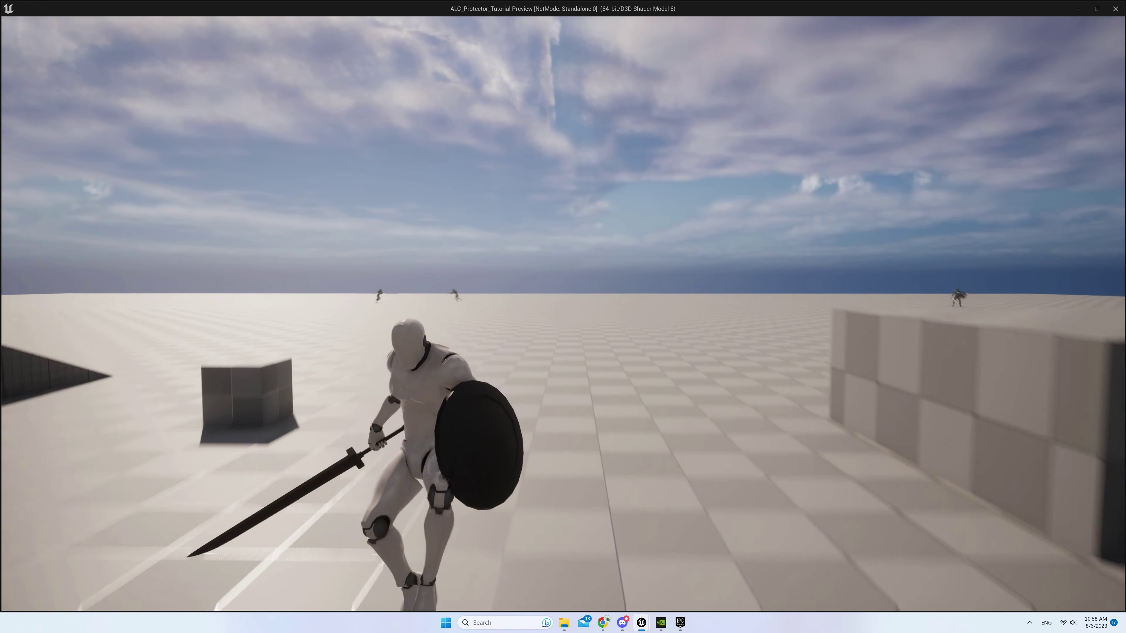
key(w)
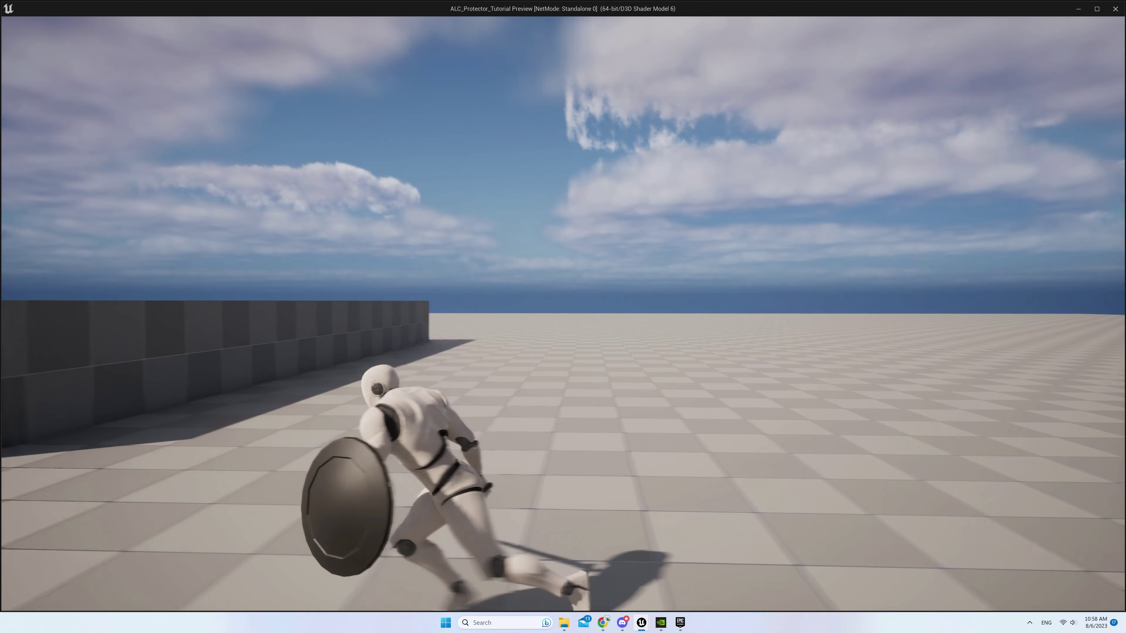
key(w)
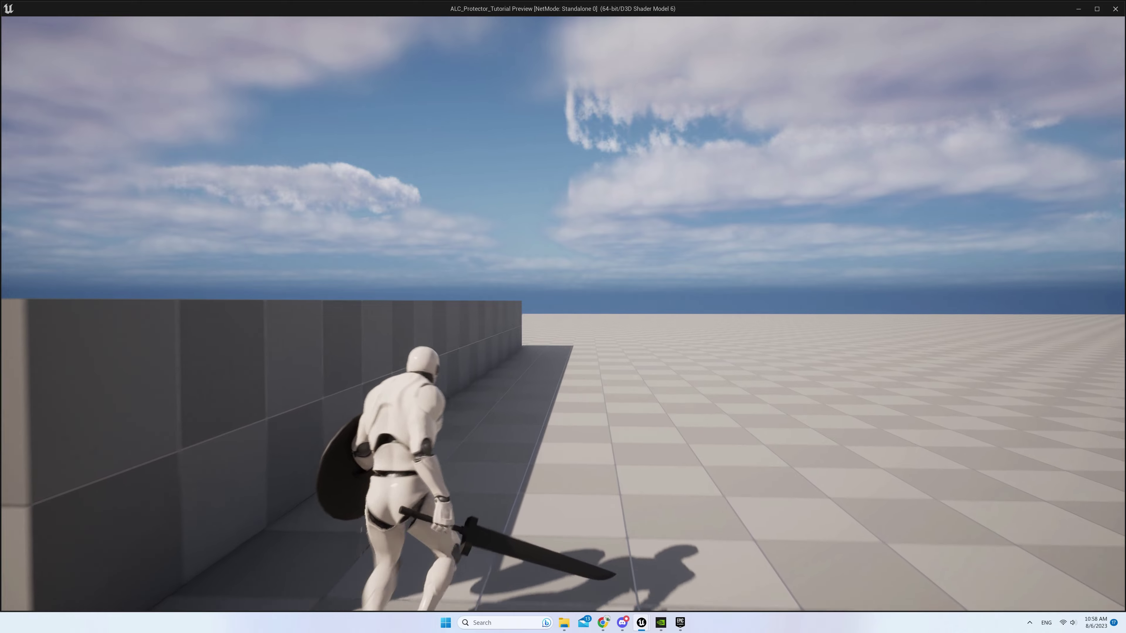
key(w)
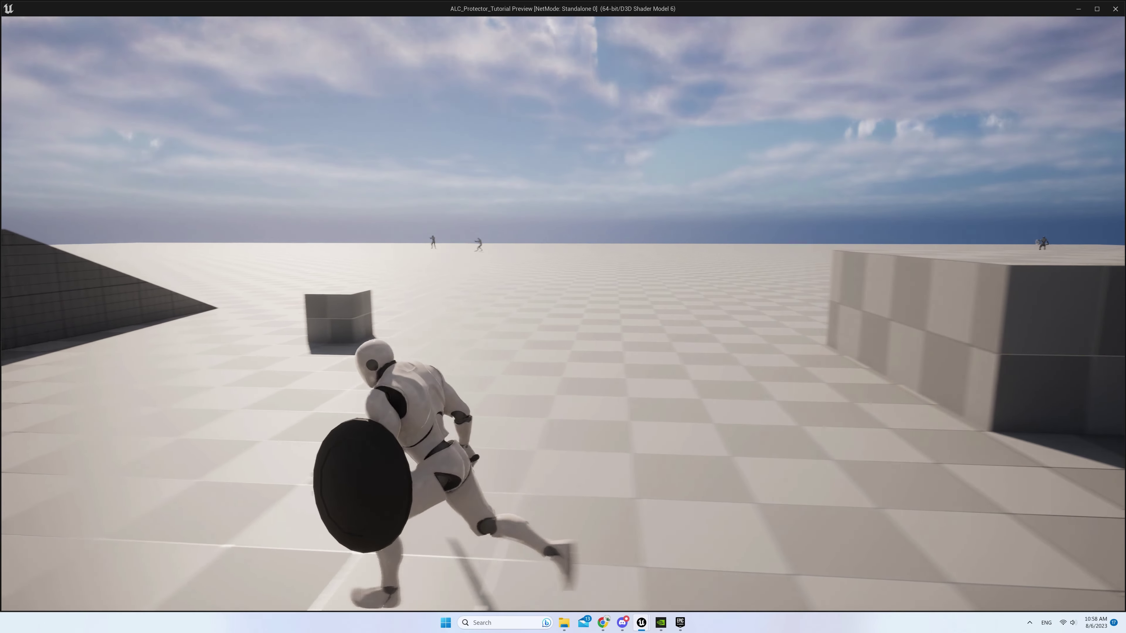
key(w)
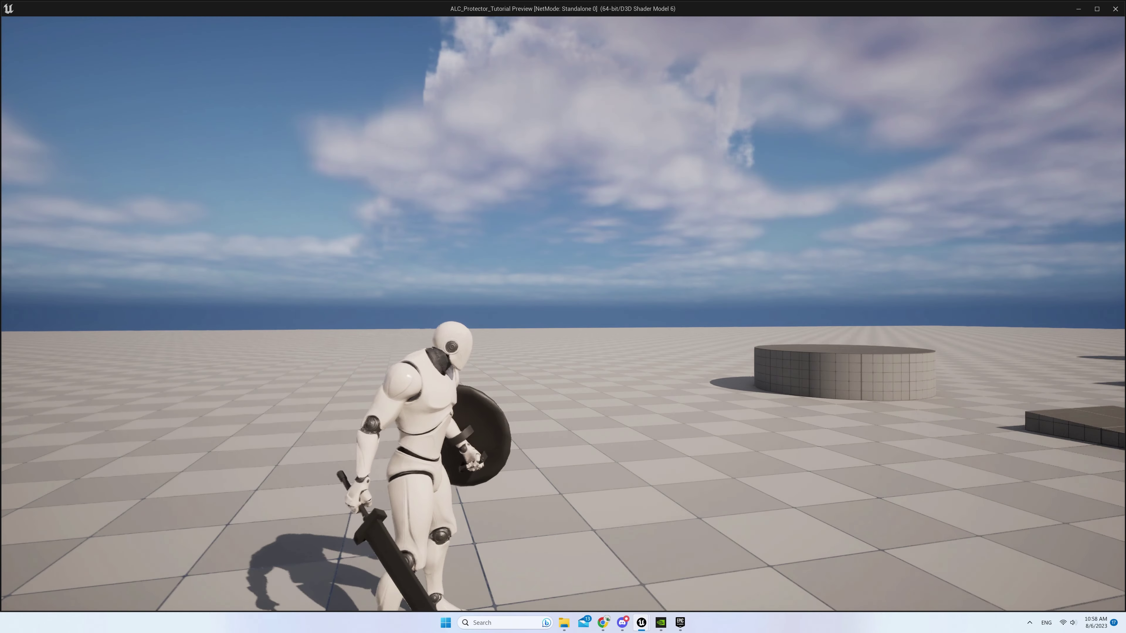
key(Escape)
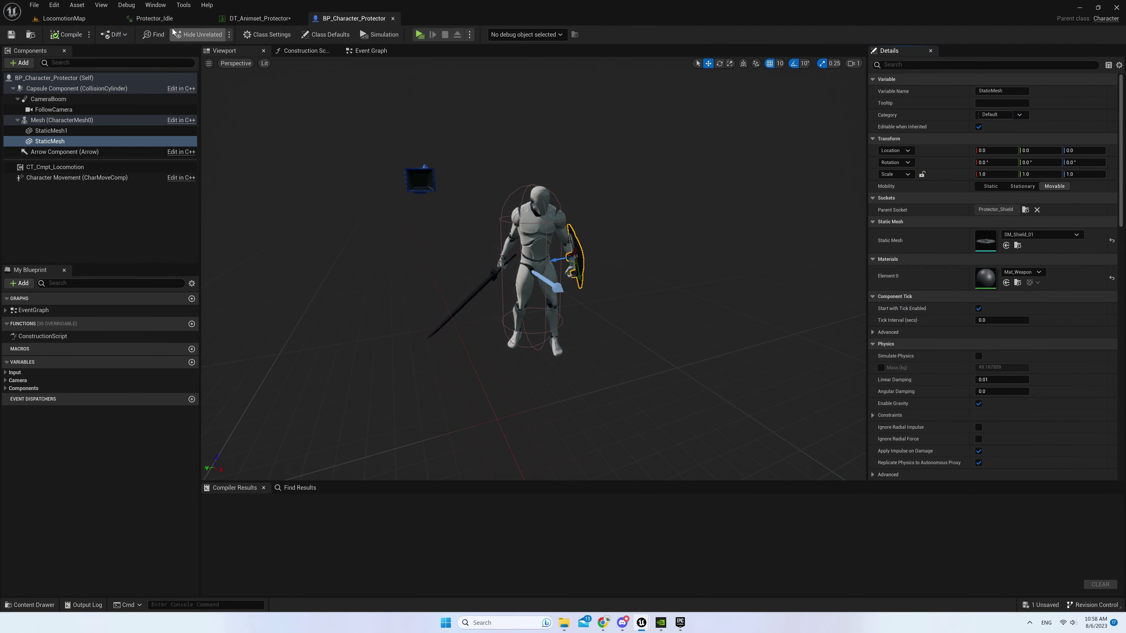
Delete the Rider, Flight and LightDart entries from DT_Animset_Protector's Override map
click(261, 23)
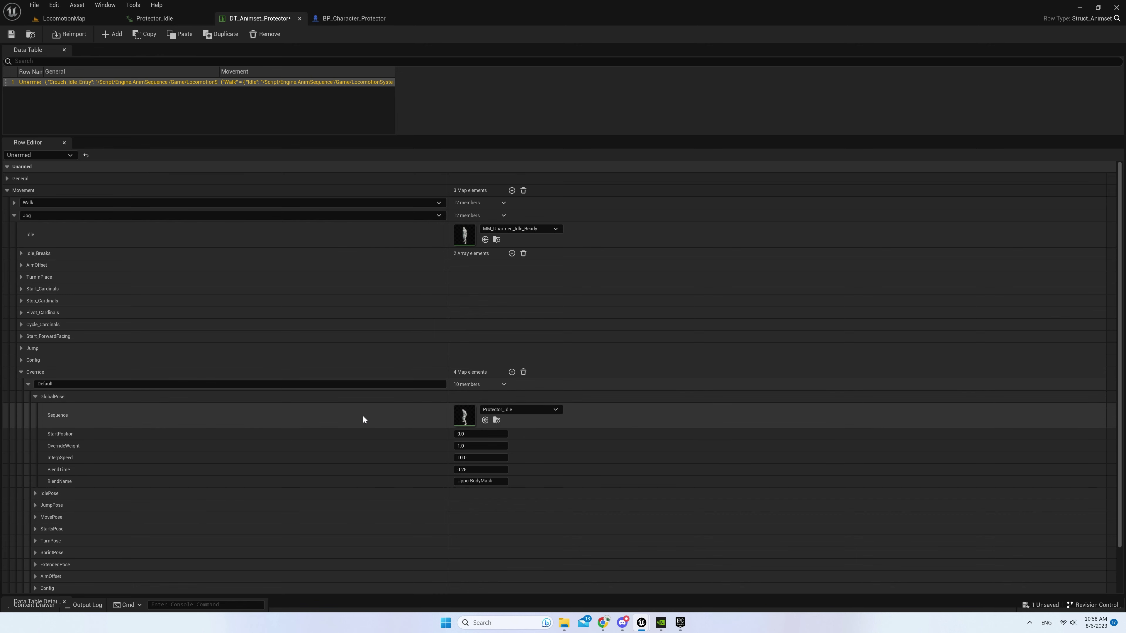
click(152, 398)
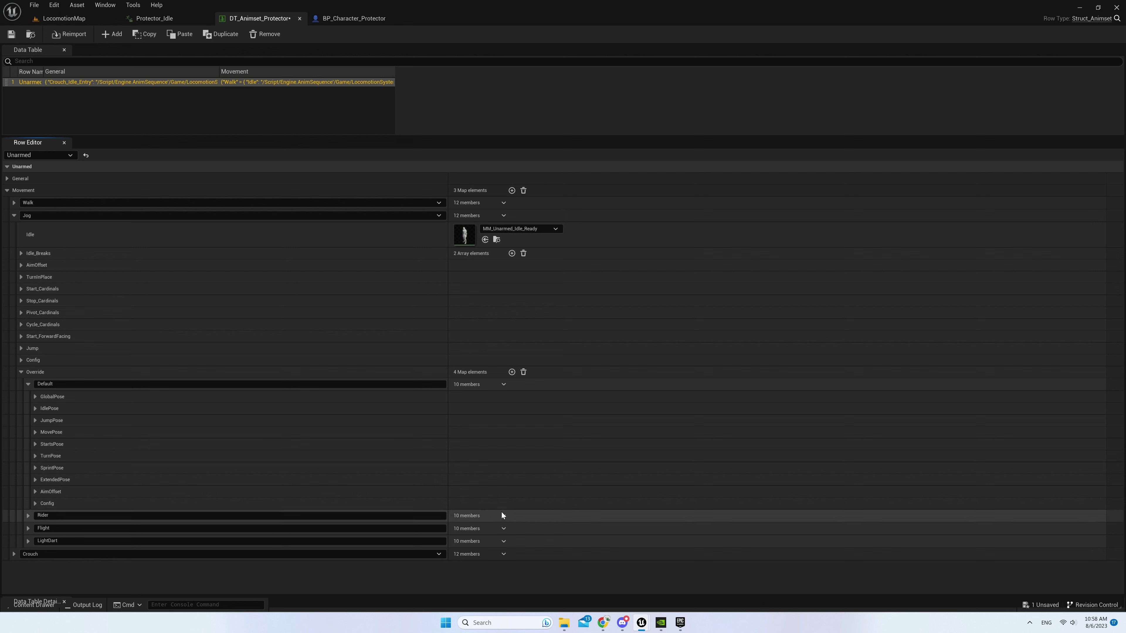
click(515, 530)
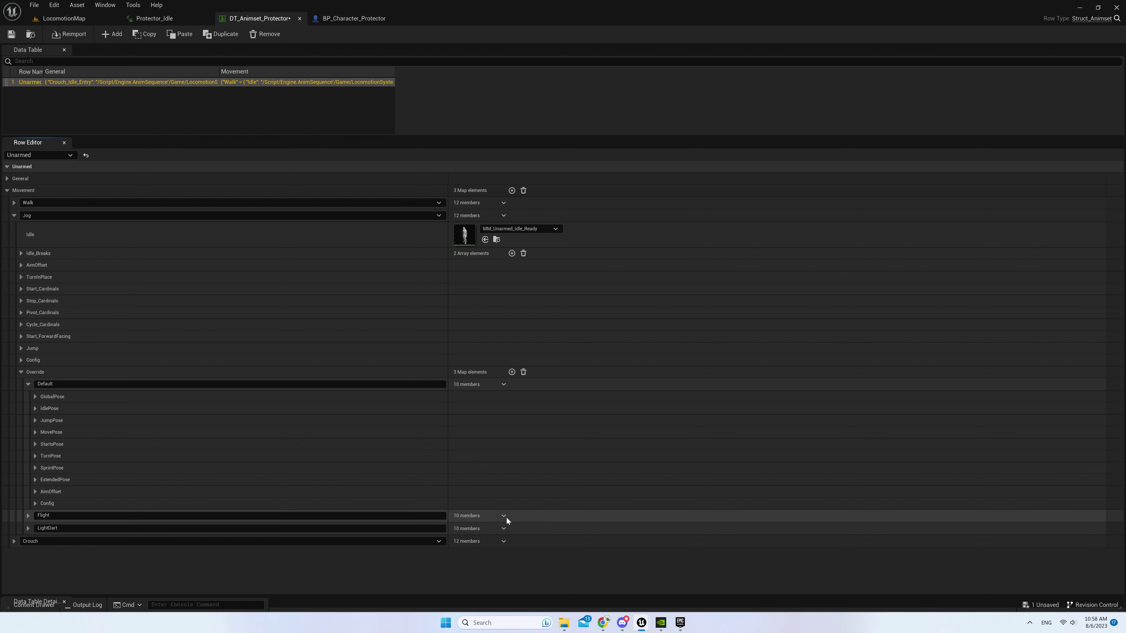
click(504, 516)
click(515, 529)
click(505, 517)
click(516, 528)
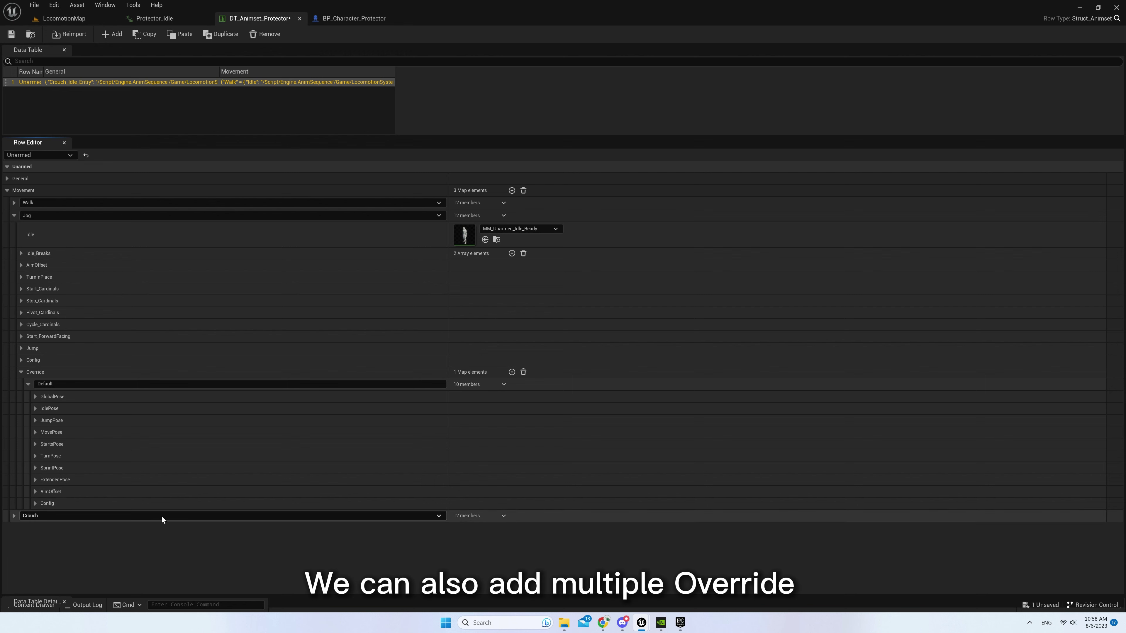
Add a Combat override entry and expand its GlobalPose settings
click(512, 372)
text(Combat)
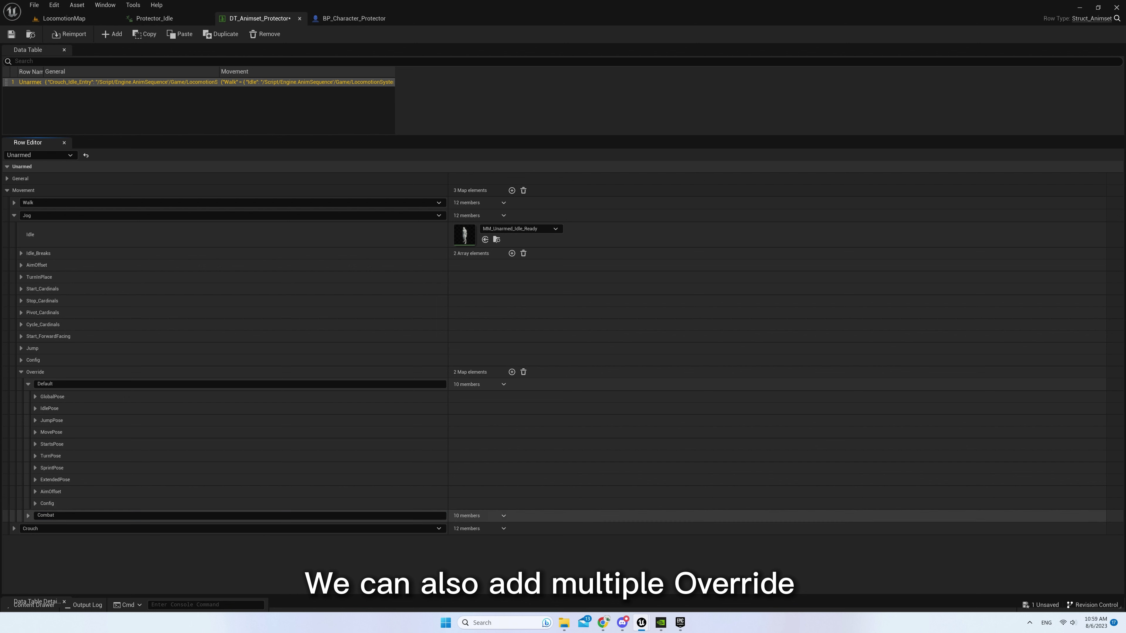
click(519, 514)
click(491, 528)
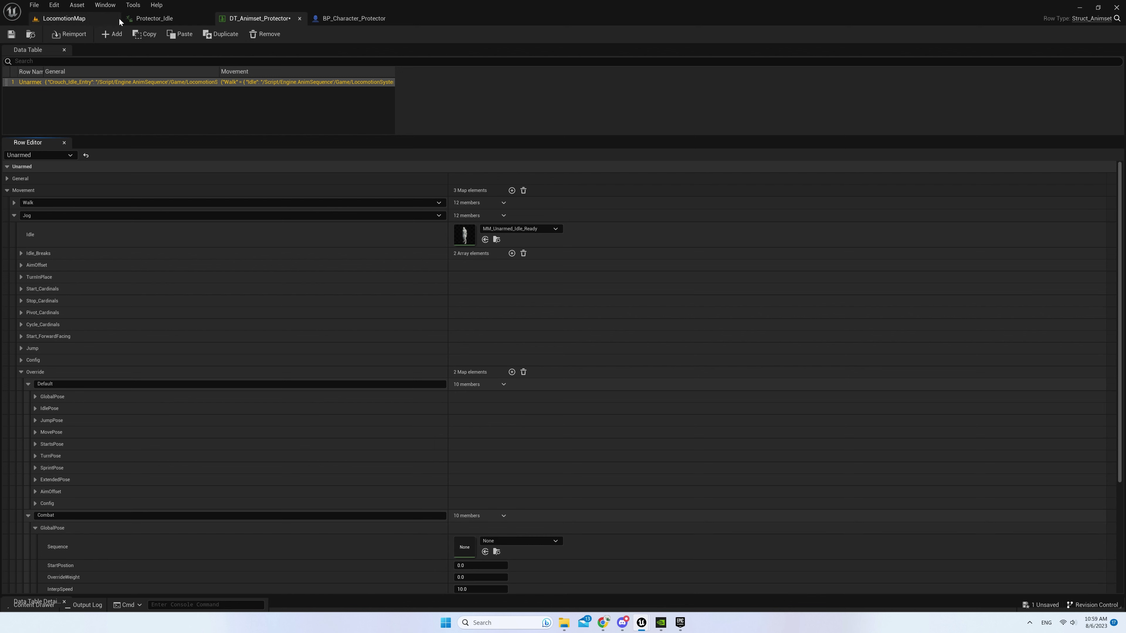
click(84, 23)
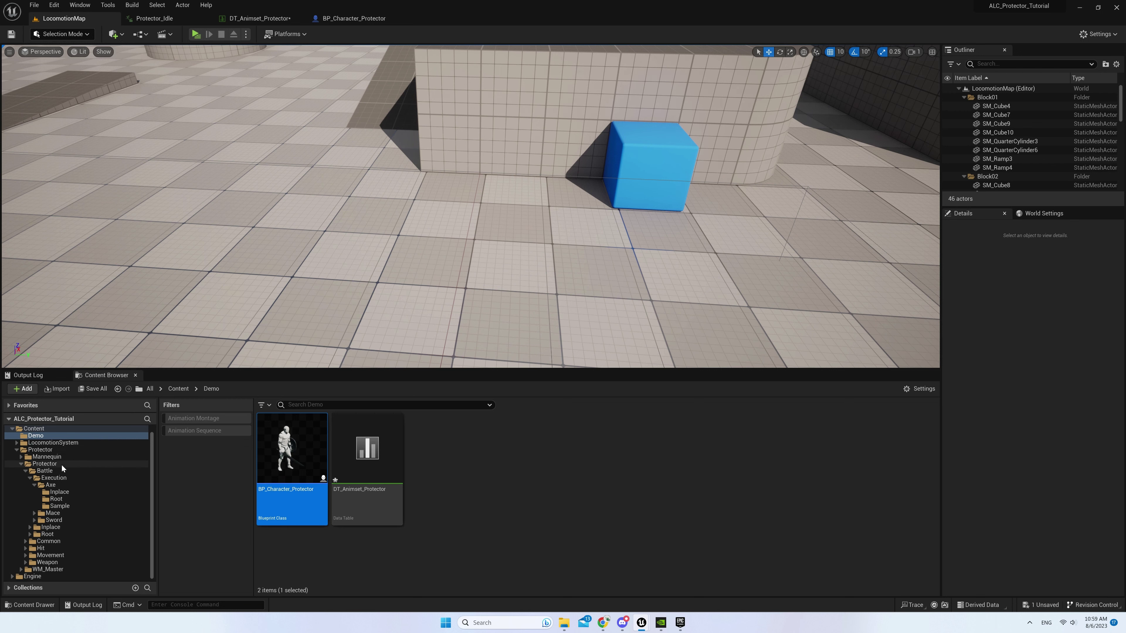
Browse to Battle > Execution > Axe > Root to list the Protector_Axe animations
click(44, 471)
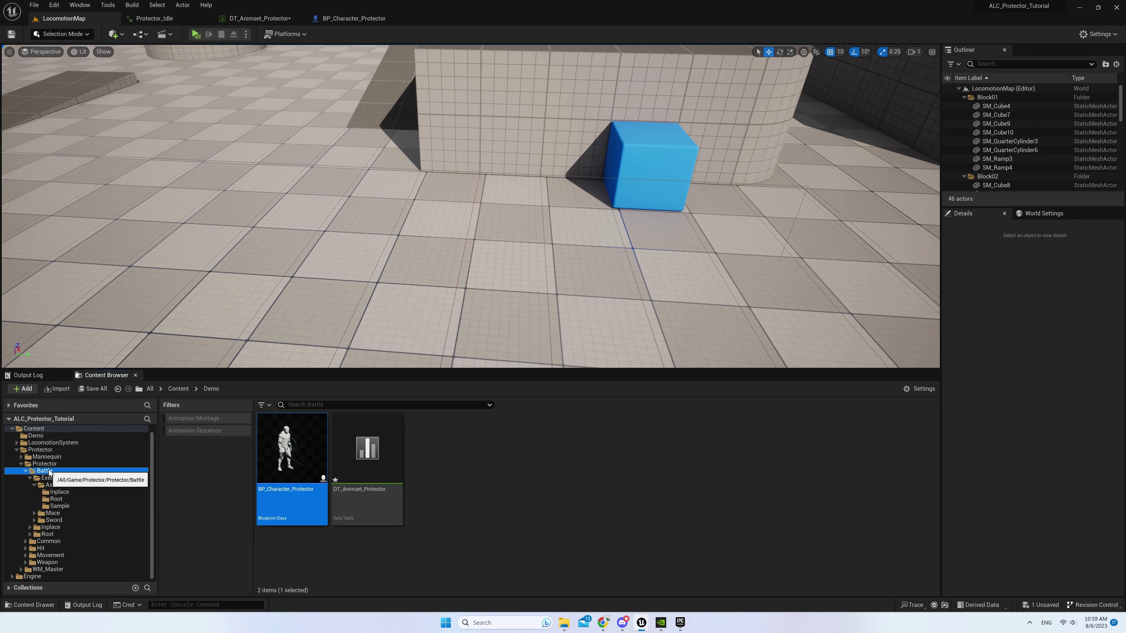
double_click(298, 465)
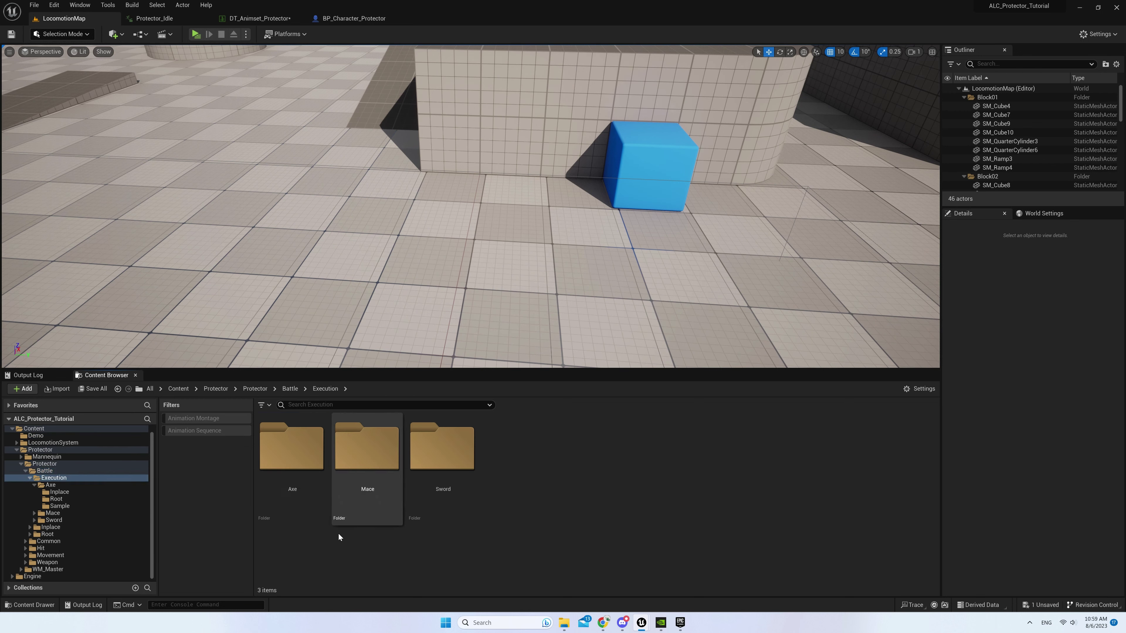
double_click(299, 461)
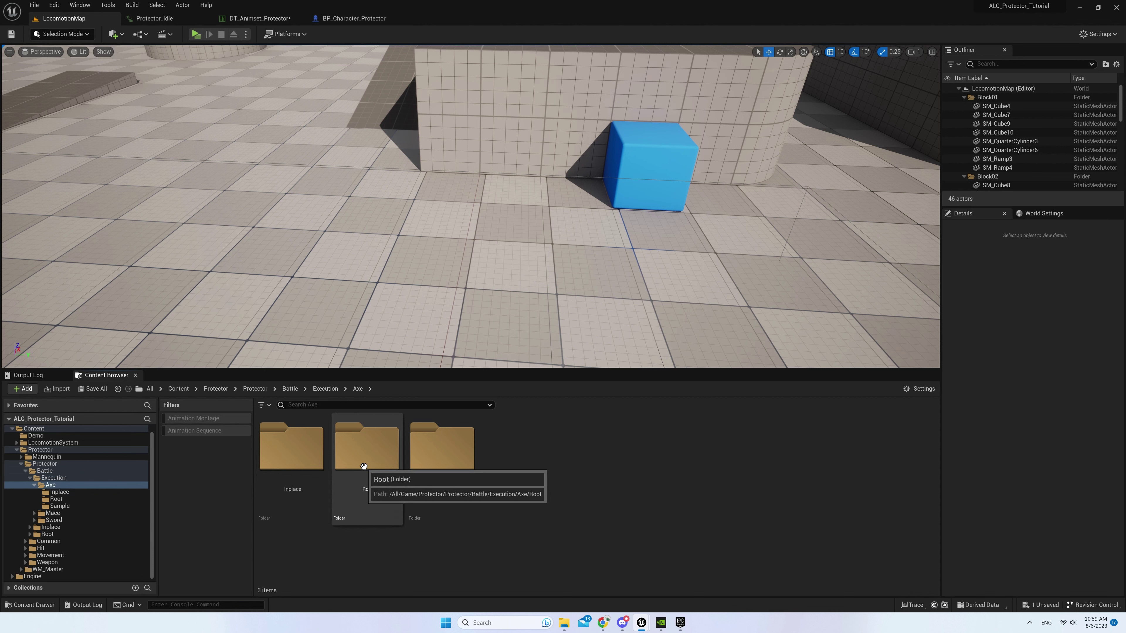
double_click(366, 489)
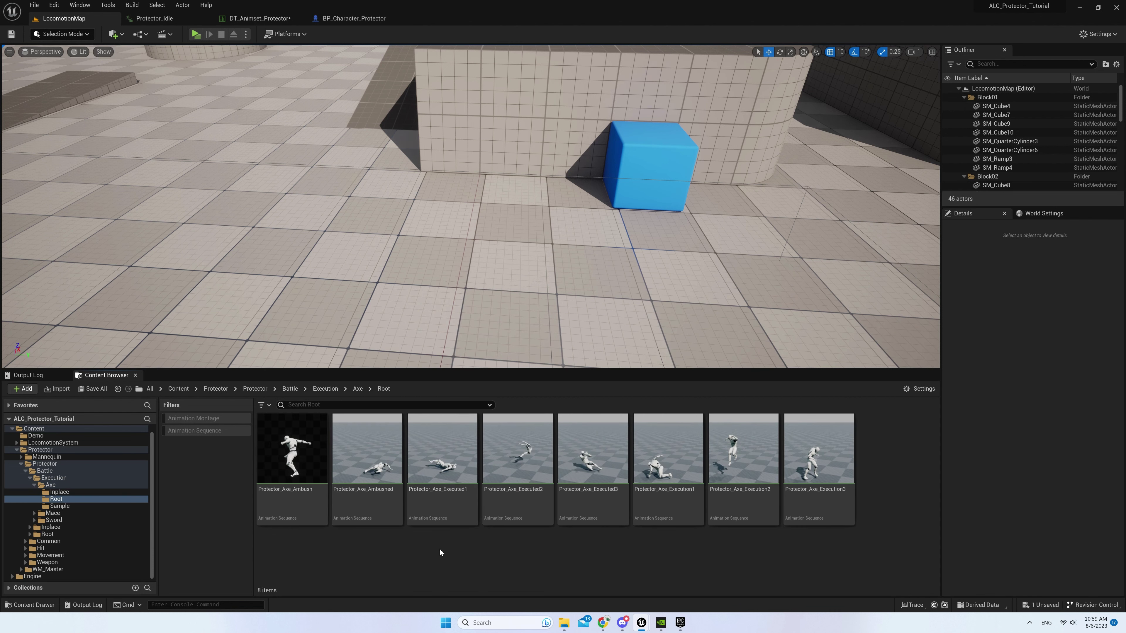
Open Protector_Axe_Ambush, scrub to the sword-raised pose near 0.86 s, and reselect the asset
double_click(293, 465)
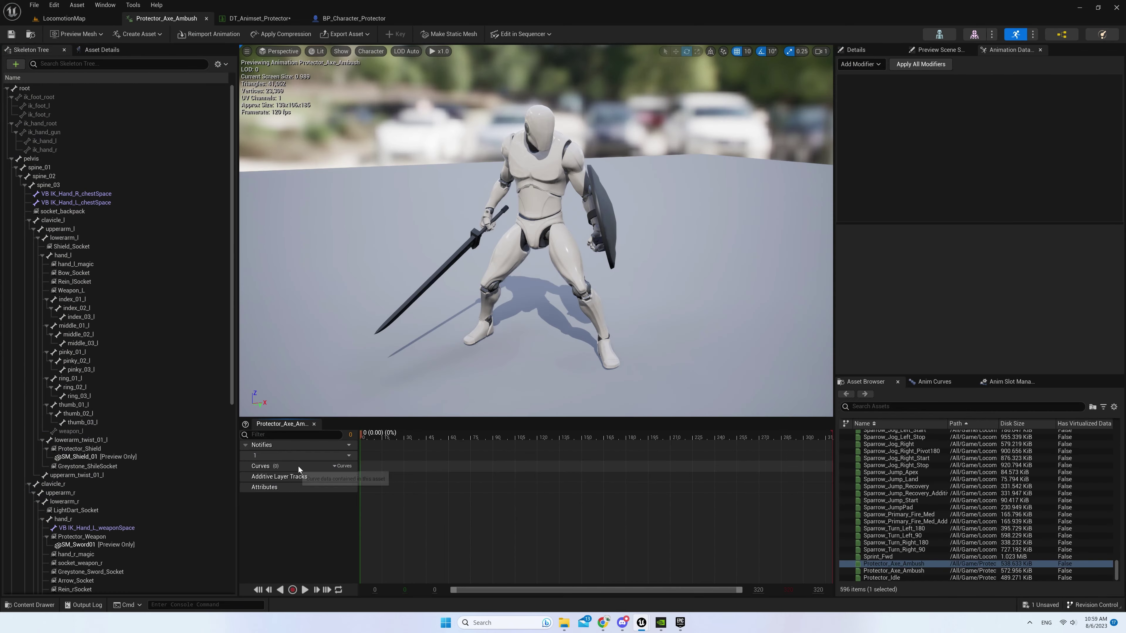
drag(378, 436, 513, 438)
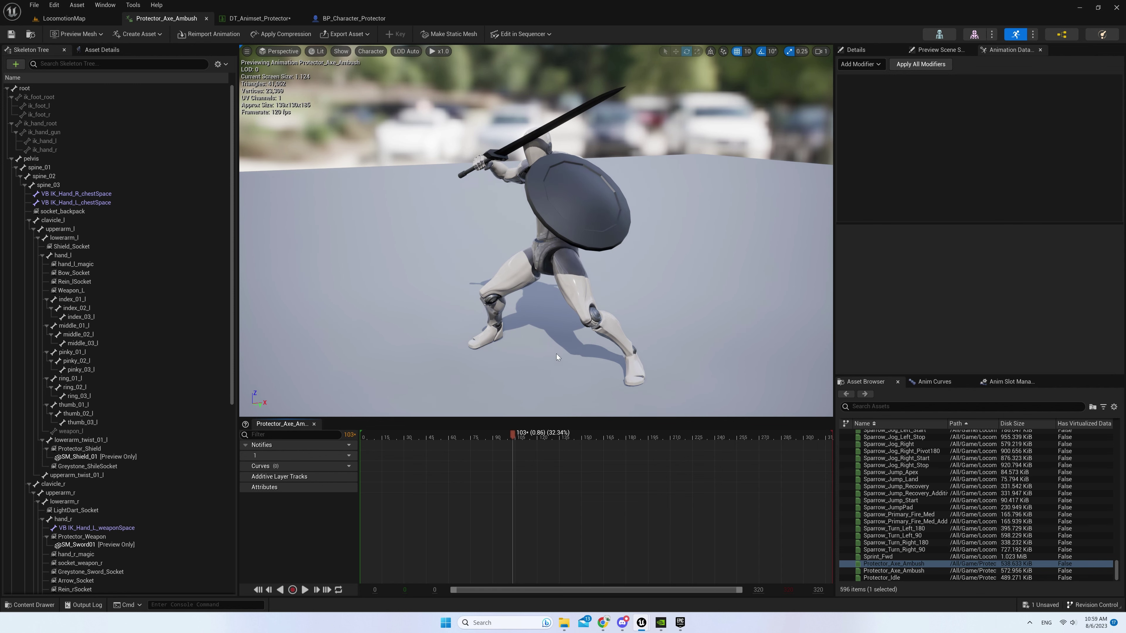
alt+drag(557, 357, 465, 359)
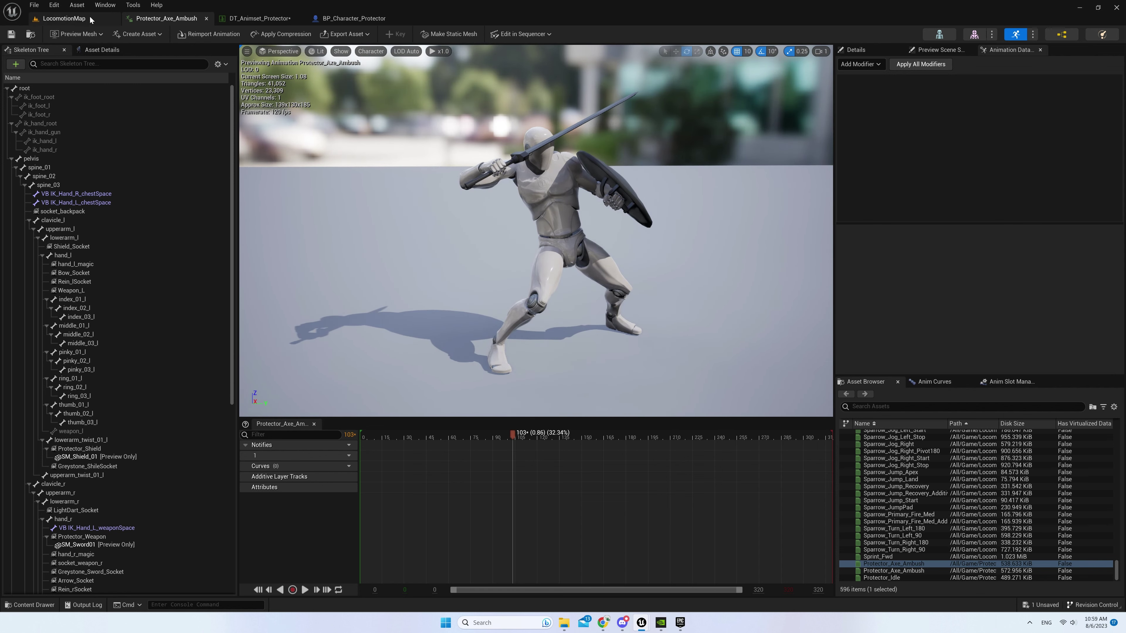
click(90, 20)
click(305, 490)
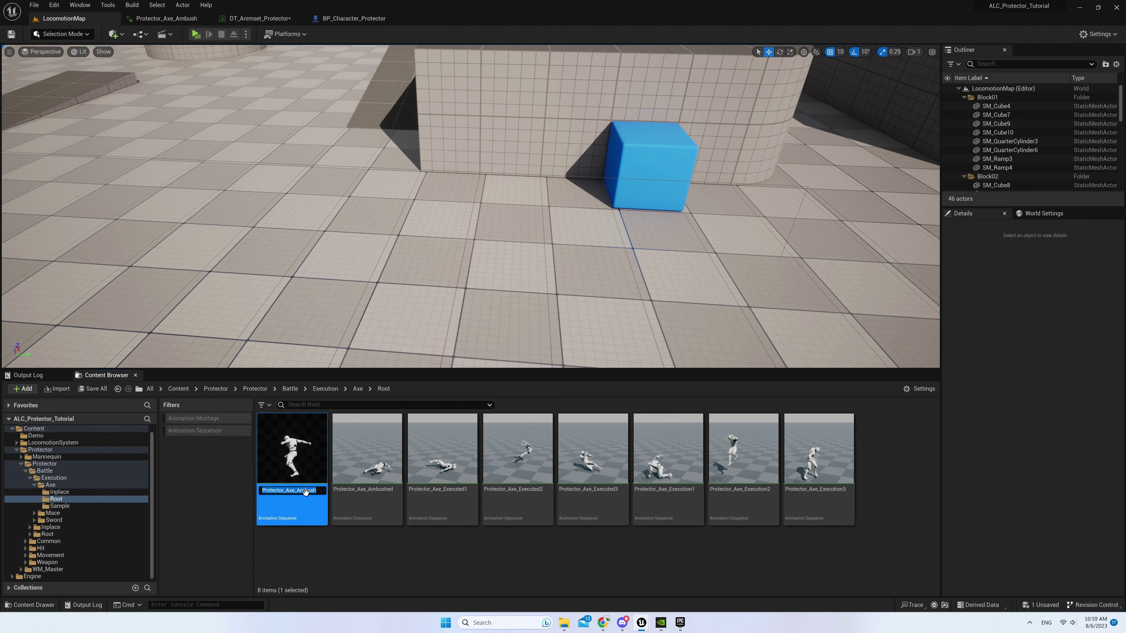
key(Return)
Assign Protector_Axe_Ambush as the Combat override's GlobalPose Sequence
click(259, 18)
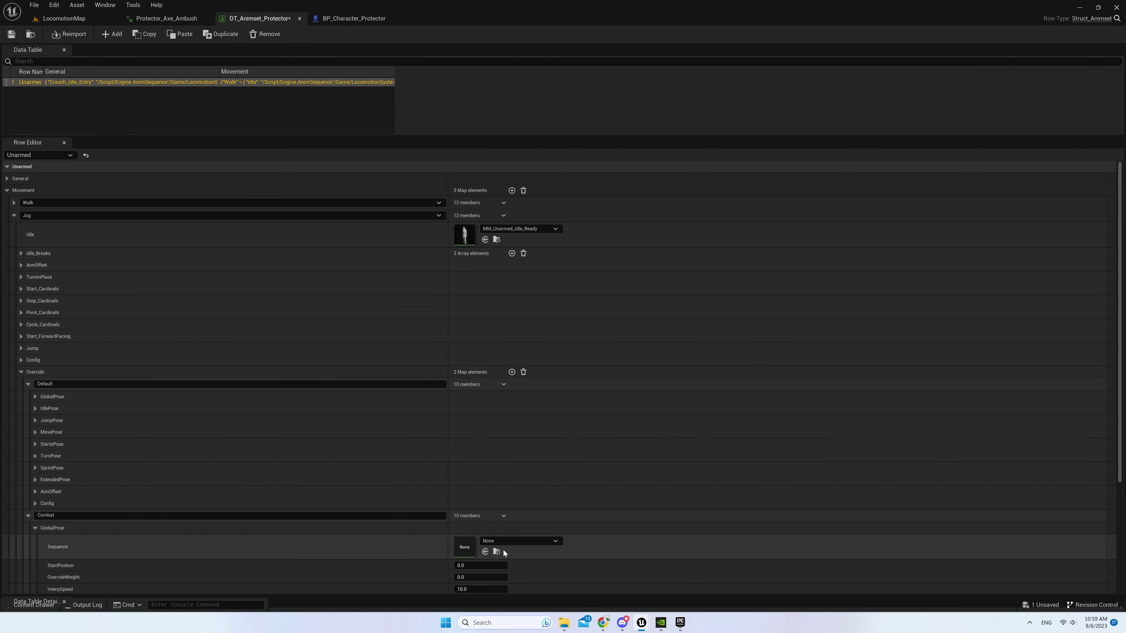
click(511, 540)
text(Protector_Axe_Ambush)
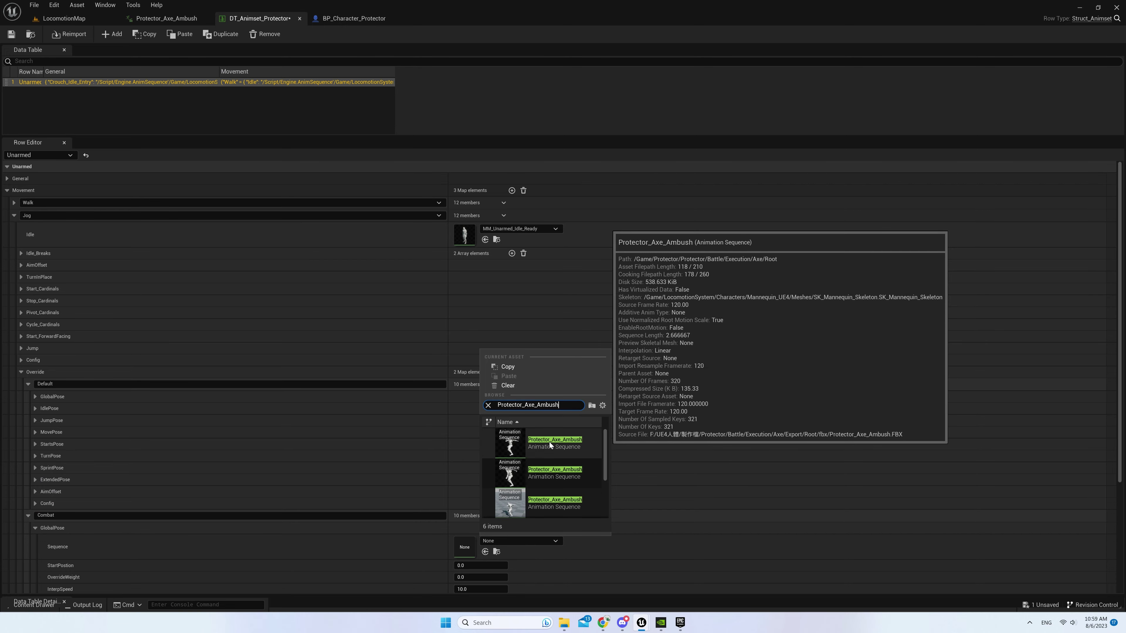
click(557, 443)
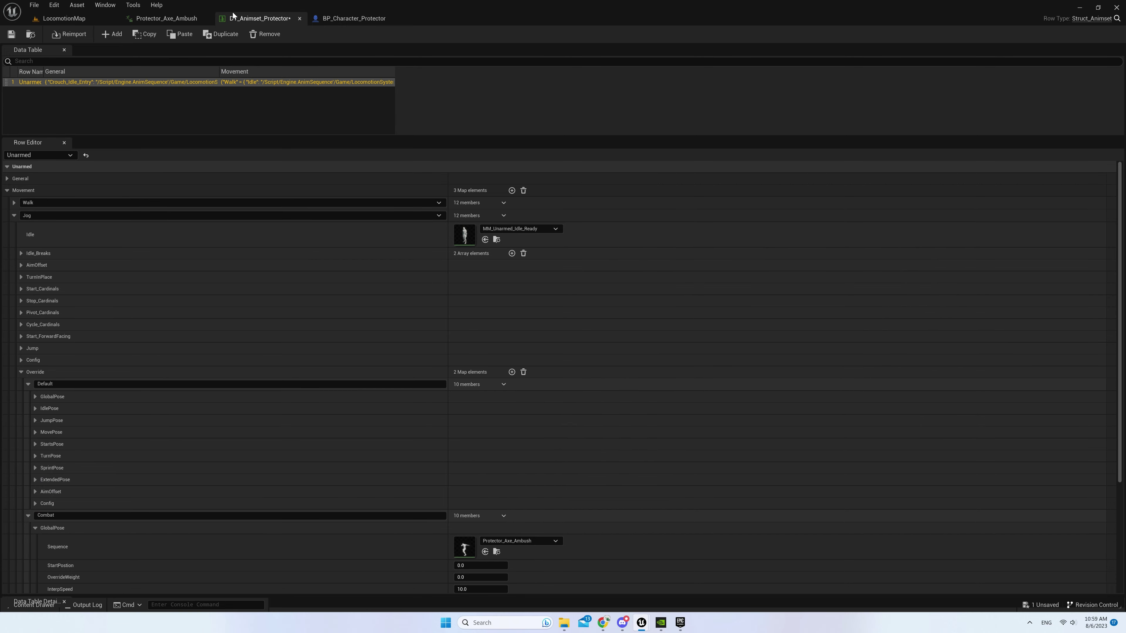
click(173, 20)
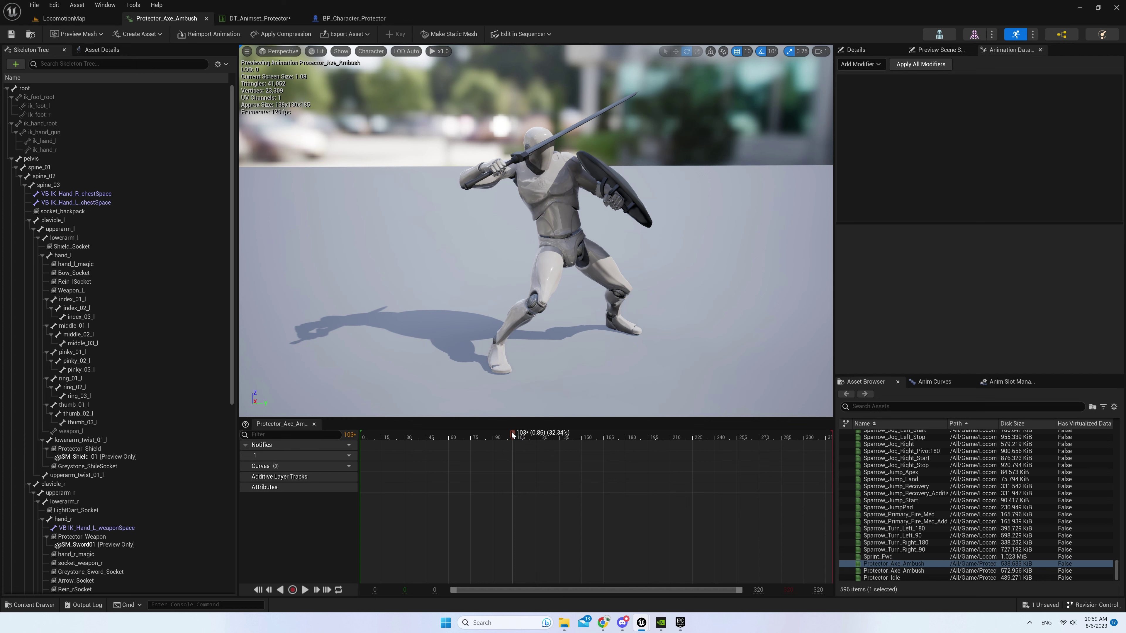
click(273, 19)
Set Combat's StartPosition to 0.85 and OverrideWeight to 1.0, then save the data table
scroll(539, 564, down, 1)
click(481, 537)
text(0.85)
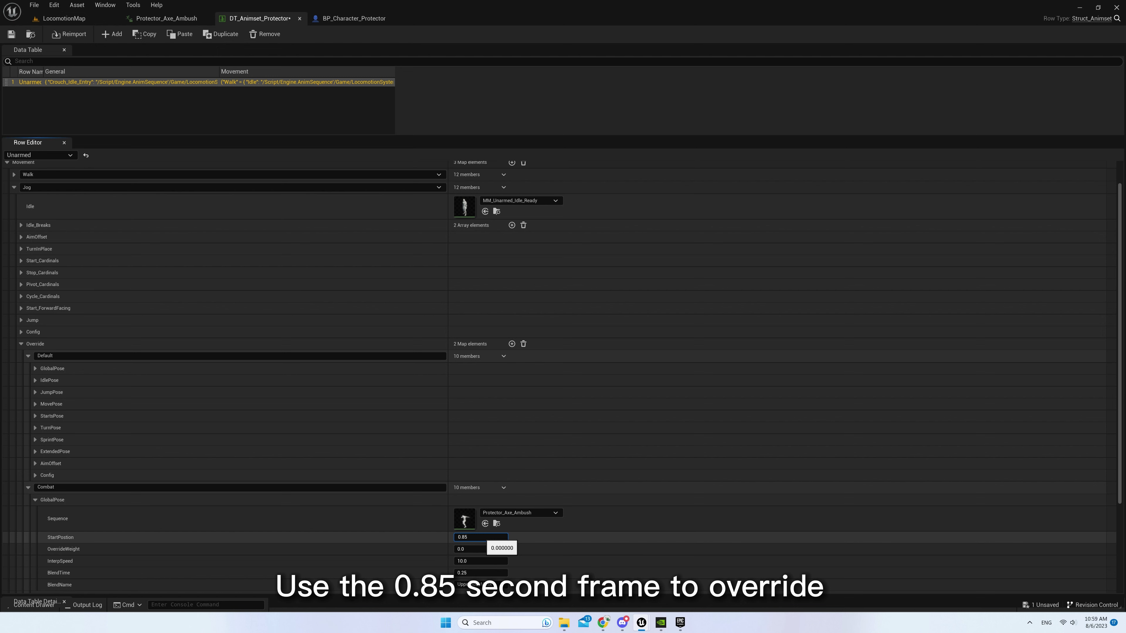
key(Return)
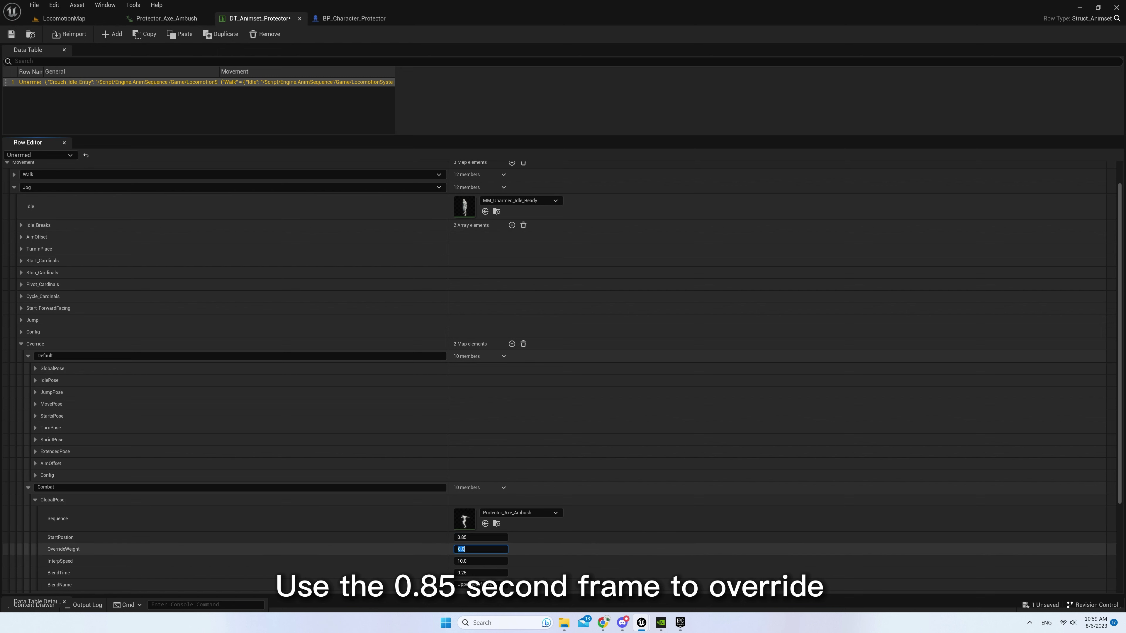
text(1)
key(Return)
scroll(518, 519, down, 1)
scroll(518, 519, down, 1)
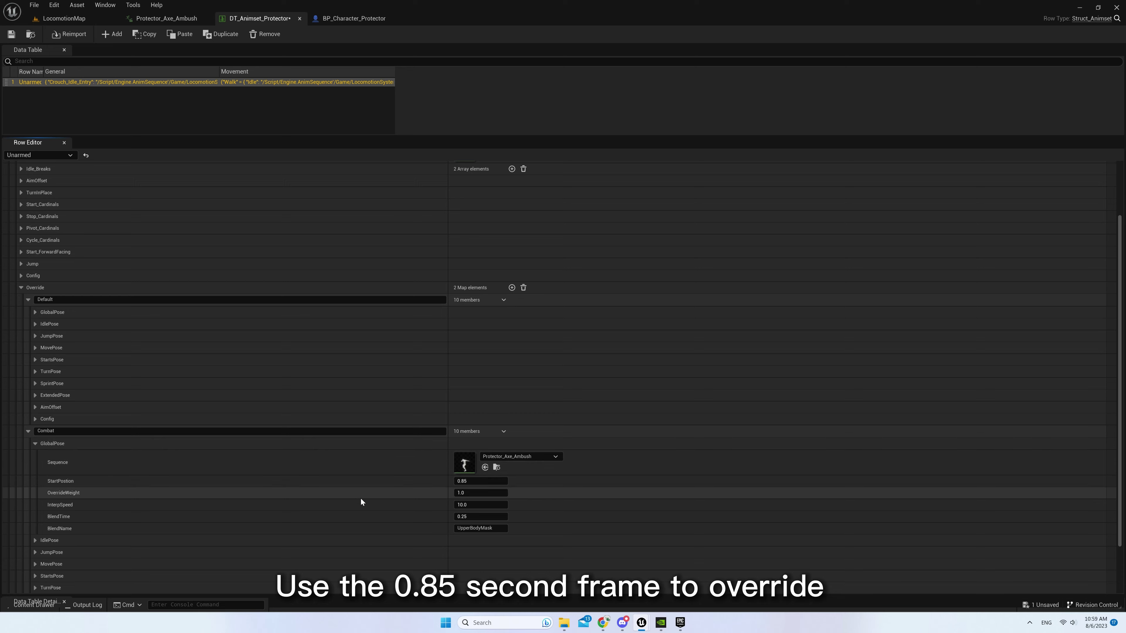
key(ctrl+s)
Place a Keyboard 1 input event in BP_Character_Protector's Event Graph
click(360, 18)
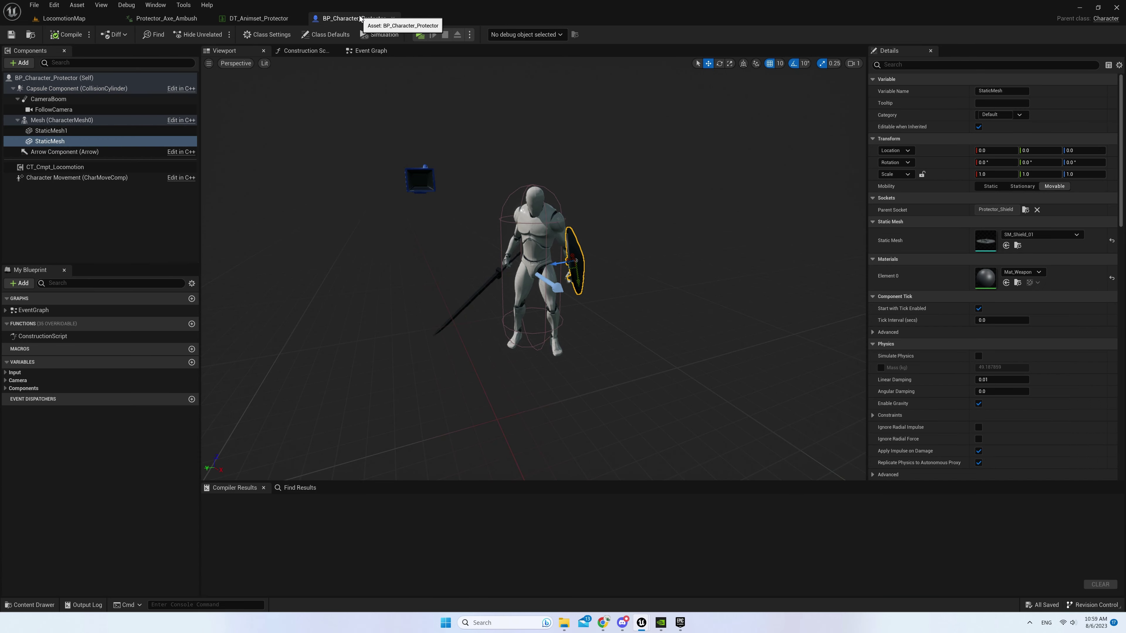
click(283, 87)
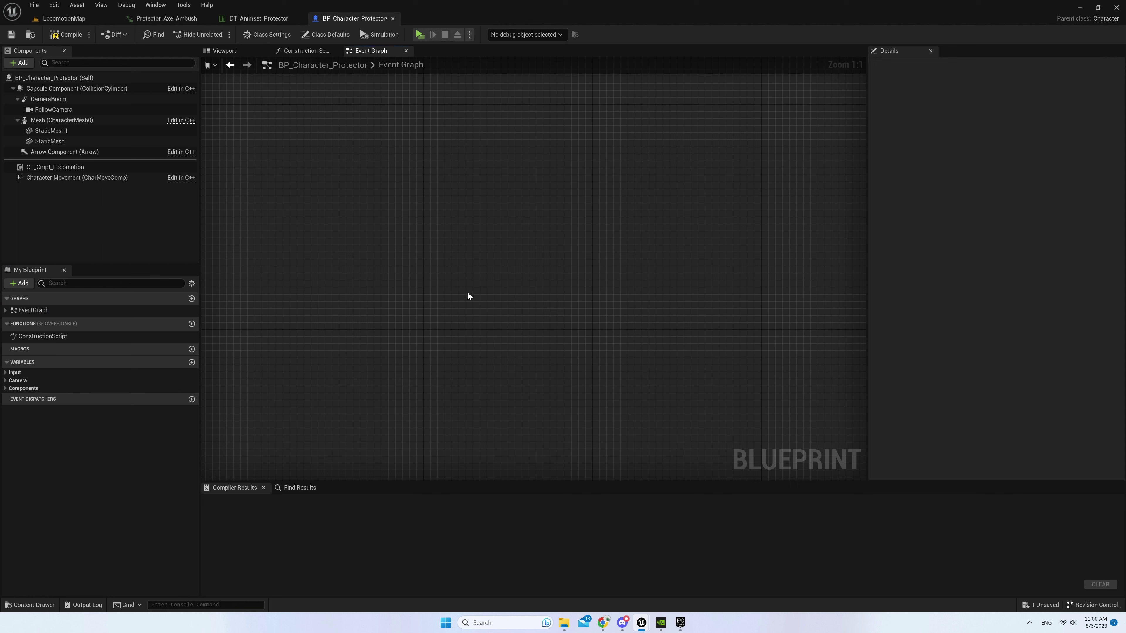
right_click(414, 268)
text(keyboar)
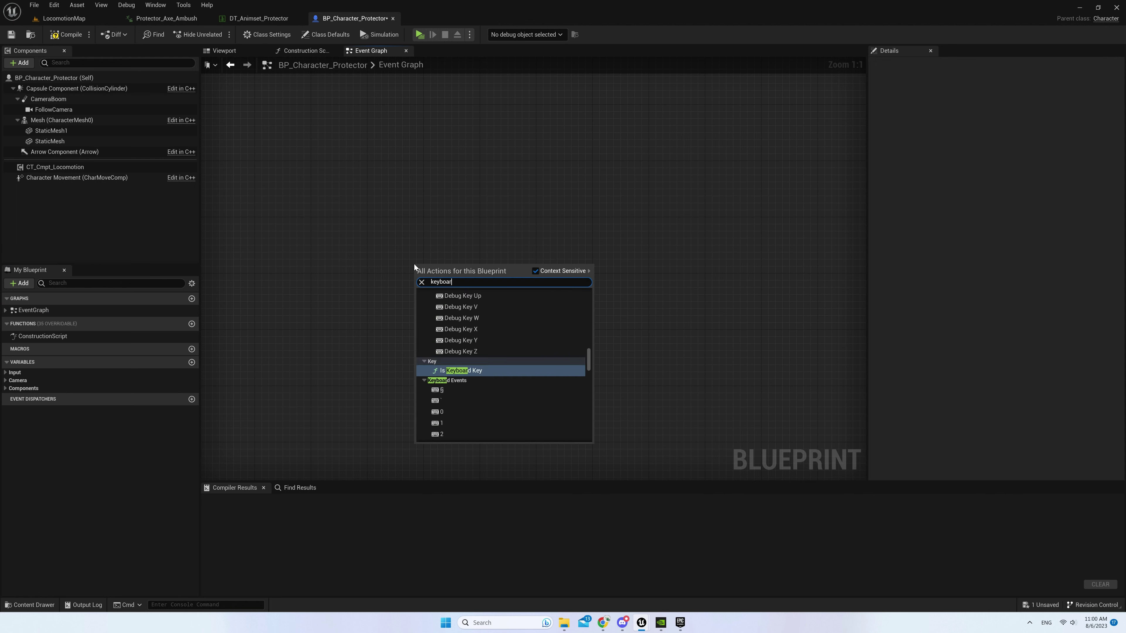
text(d 1)
key(Return)
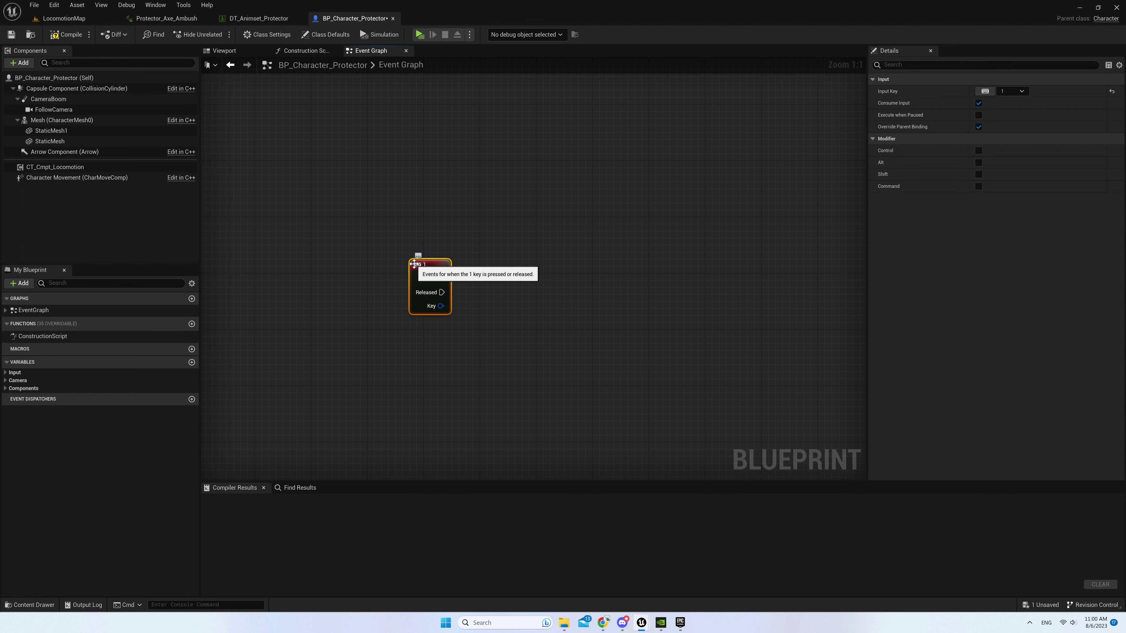
Add CT_Cmpt_Locomotion feeding a Set Override Name node, plus a Flip Flop after Pressed
drag(89, 168, 442, 296)
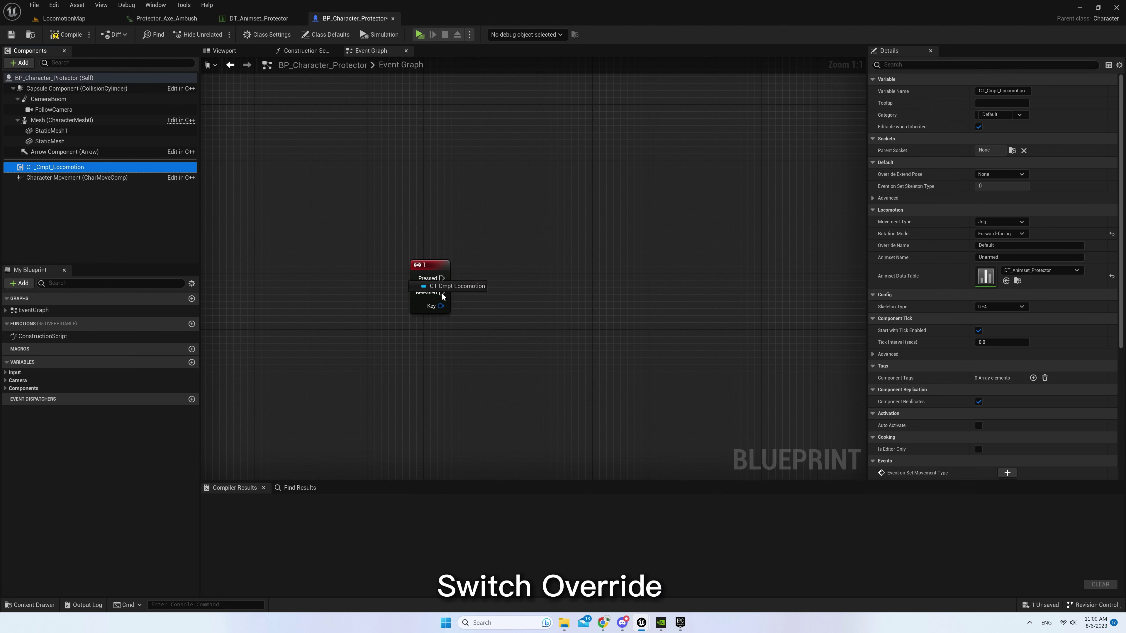
drag(415, 350, 531, 334)
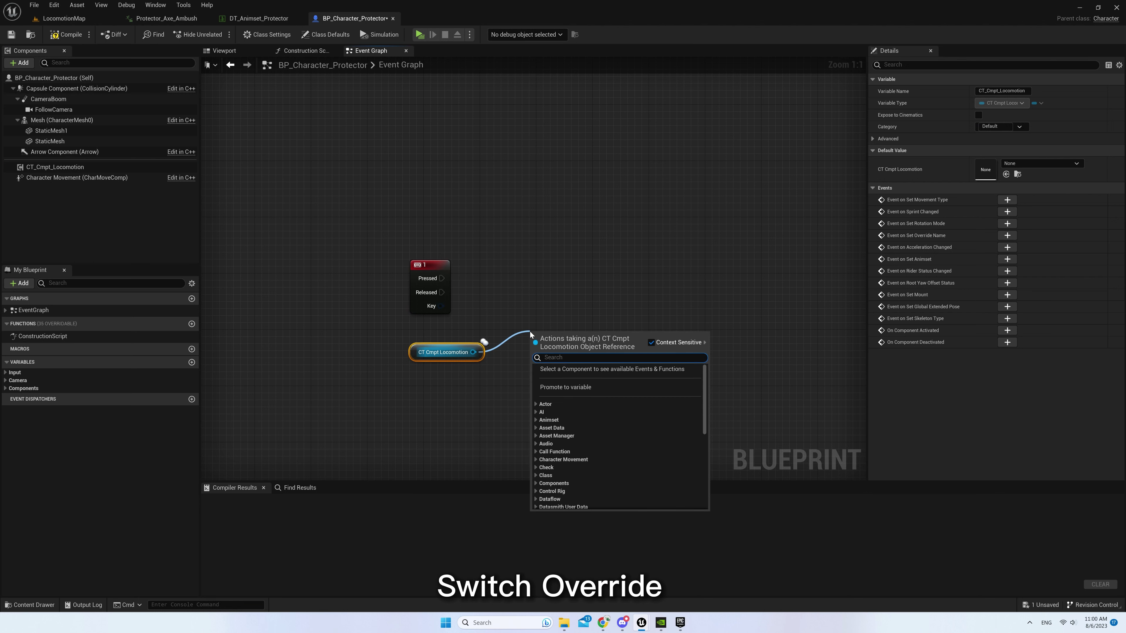
text(set overrid)
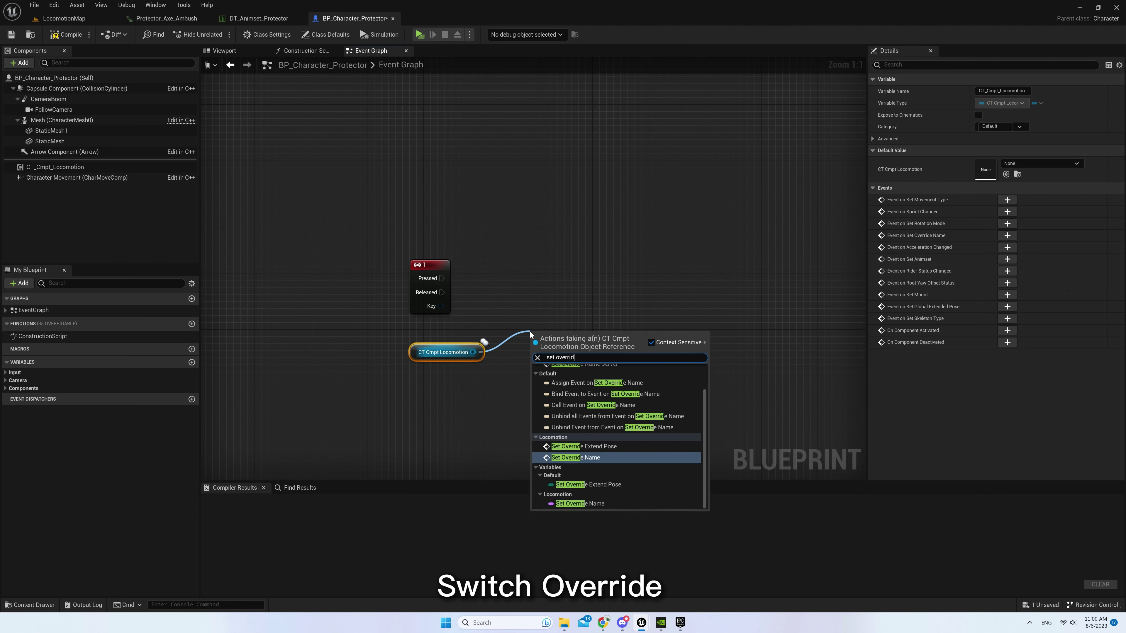
text(e na)
key(Return)
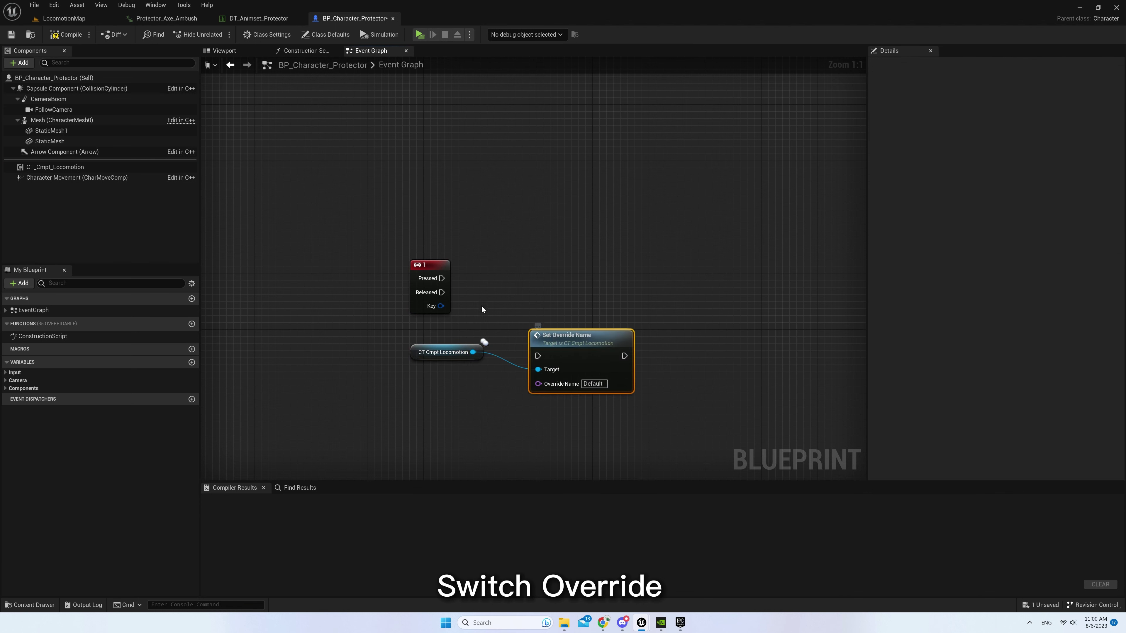
mouse_move(442, 279)
mouse_down()
mouse_move(464, 290)
mouse_move(500, 263)
mouse_up()
text(flip)
key(Return)
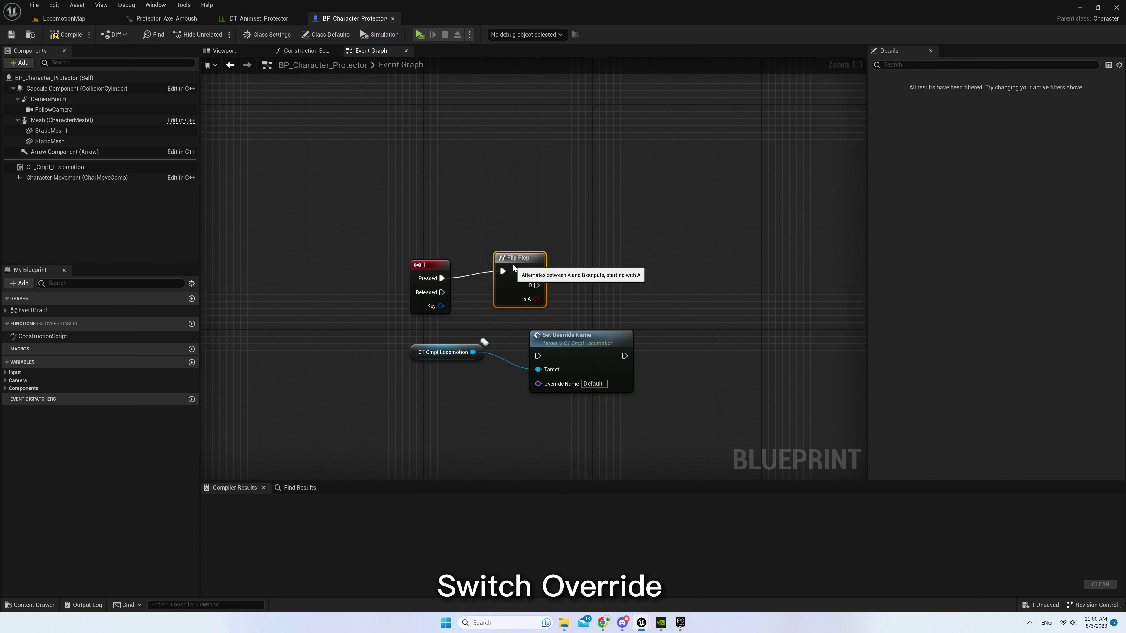
Wire Set Override Name to Flip Flop A and duplicate it with the component as target
drag(568, 352, 624, 288)
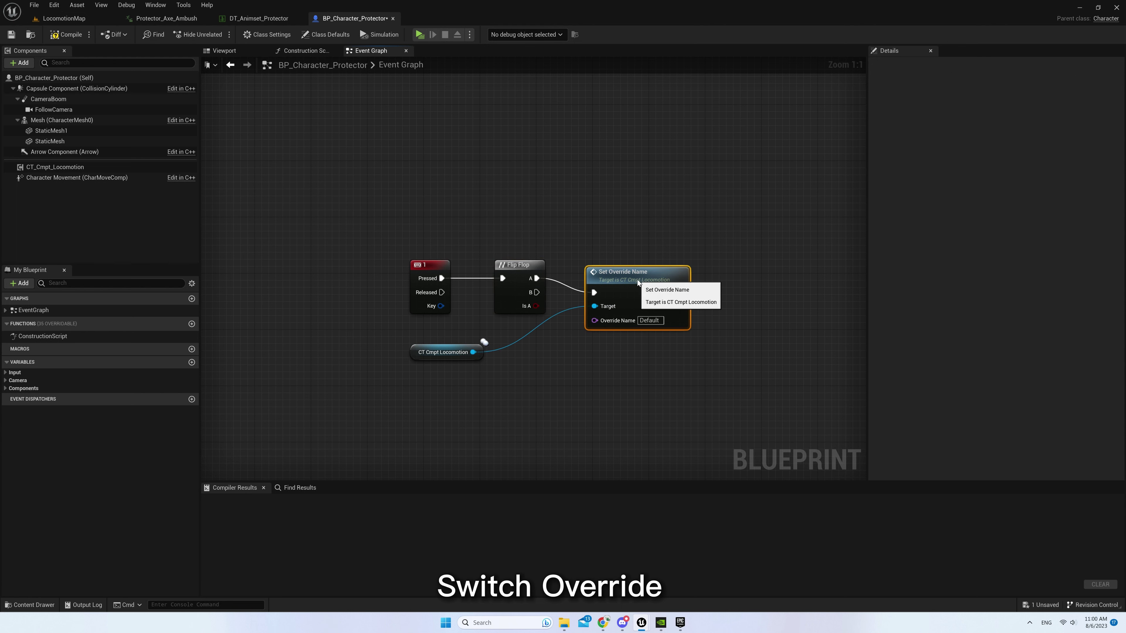
key(ctrl+d)
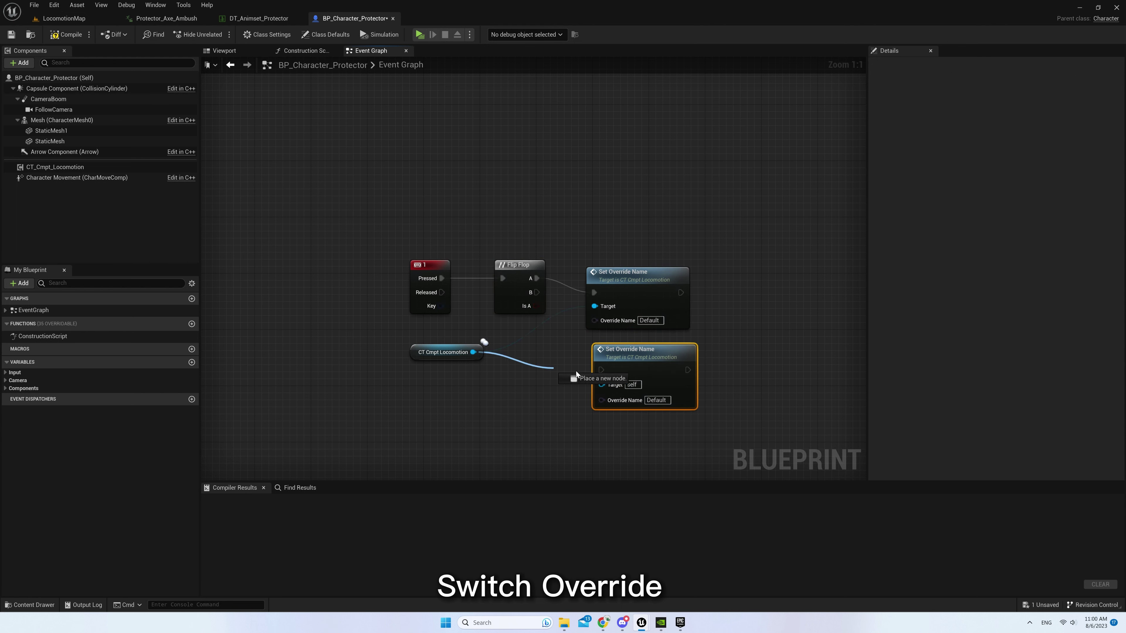
mouse_move(482, 352)
mouse_down()
mouse_move(602, 384)
mouse_move(623, 350)
mouse_up()
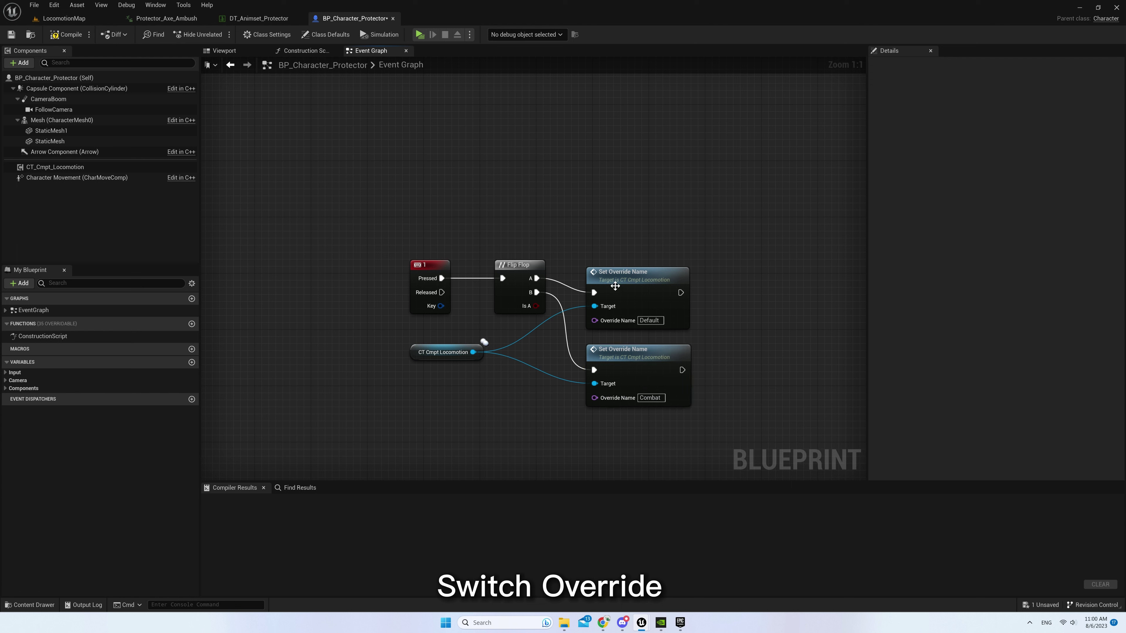
drag(615, 286, 624, 272)
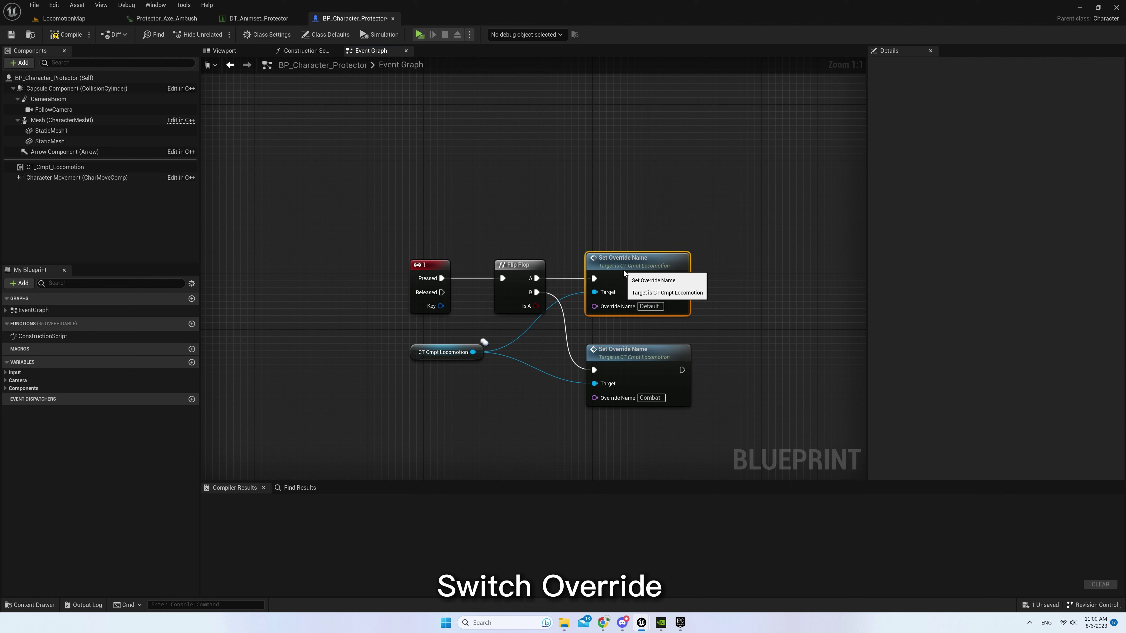
click(759, 280)
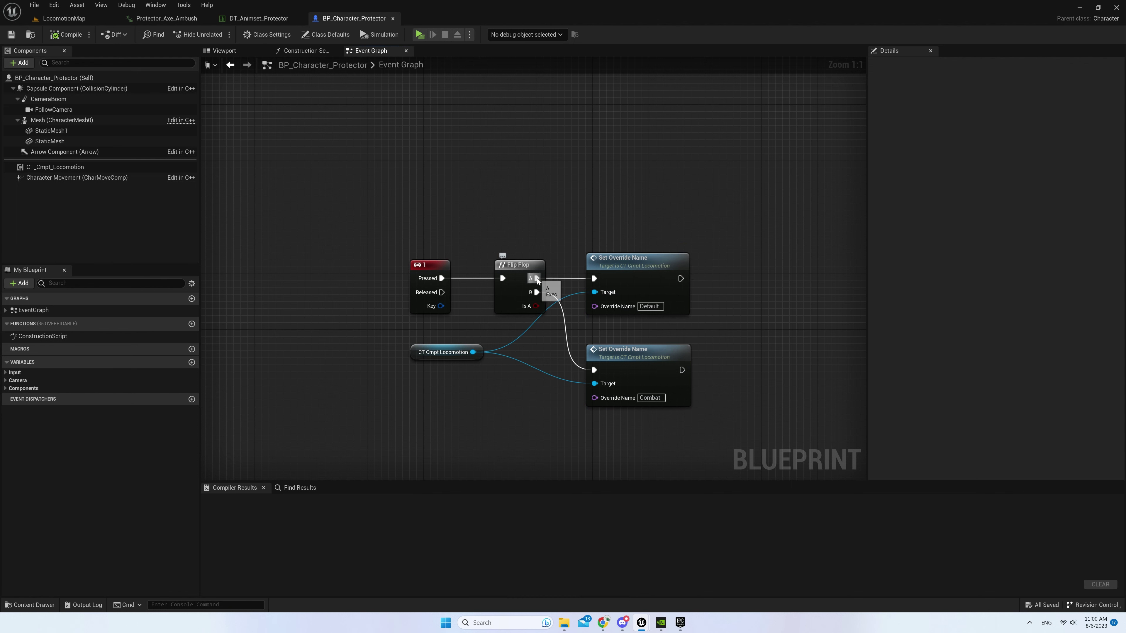
Connect Flip Flop B to the second node and stack the Combat node above Default
drag(592, 372, 593, 370)
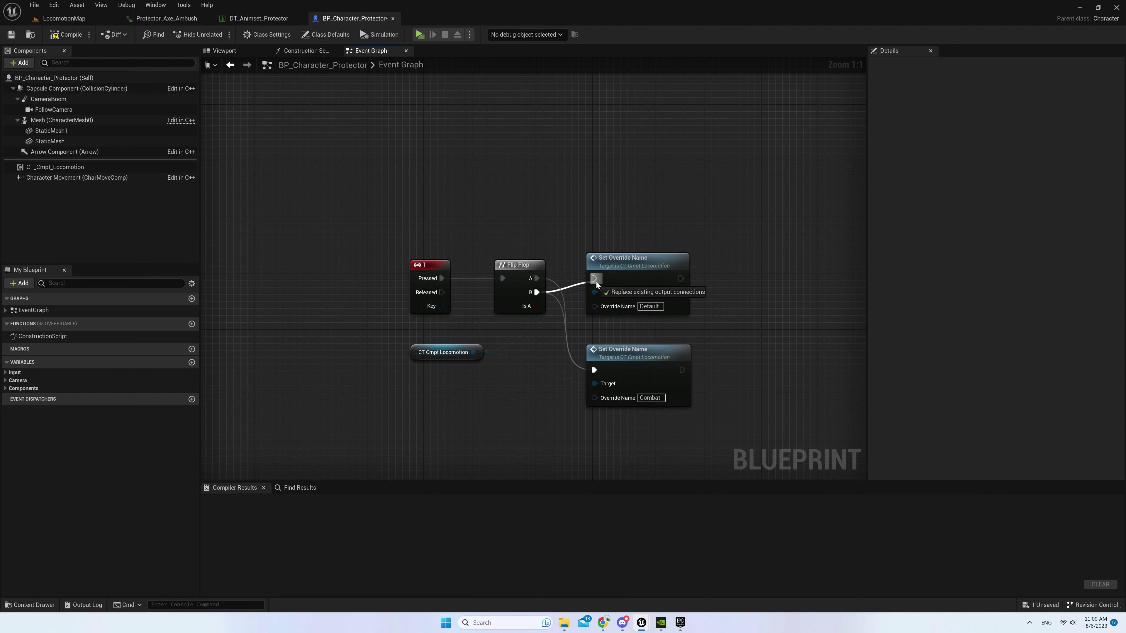
drag(596, 285, 595, 282)
drag(628, 363, 628, 216)
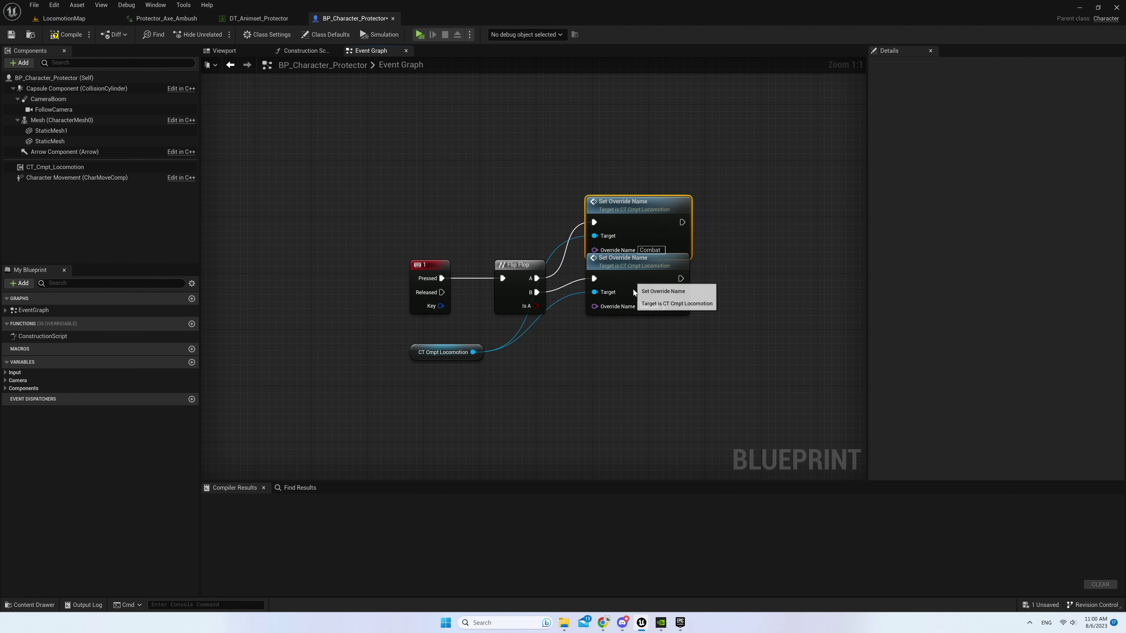
drag(638, 267, 629, 337)
drag(629, 209, 628, 265)
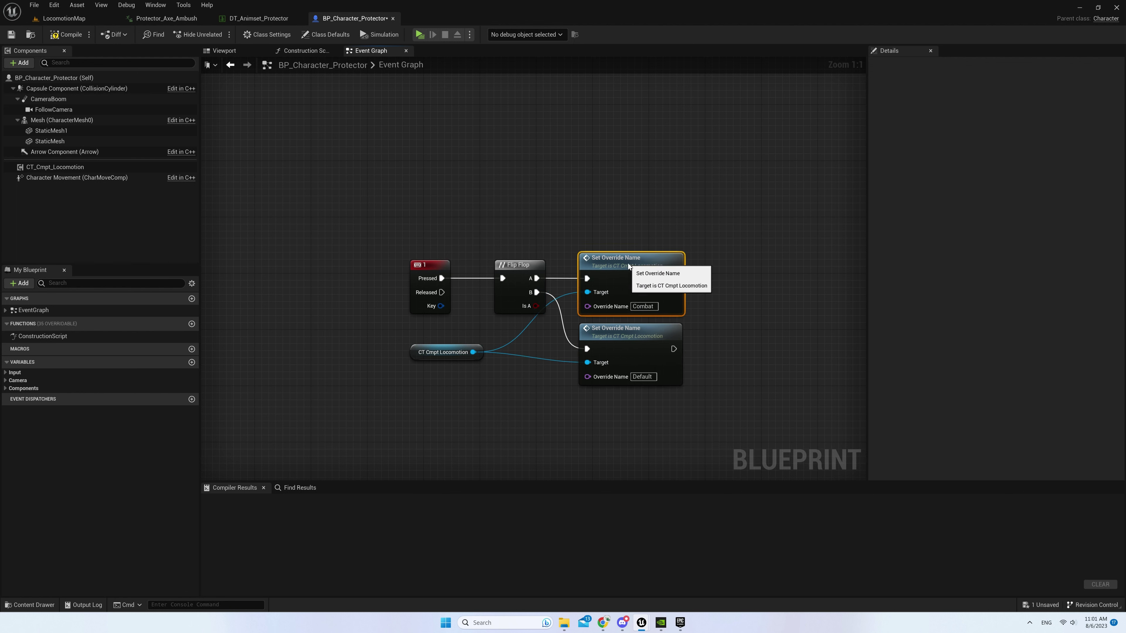
drag(551, 204, 674, 393)
click(674, 393)
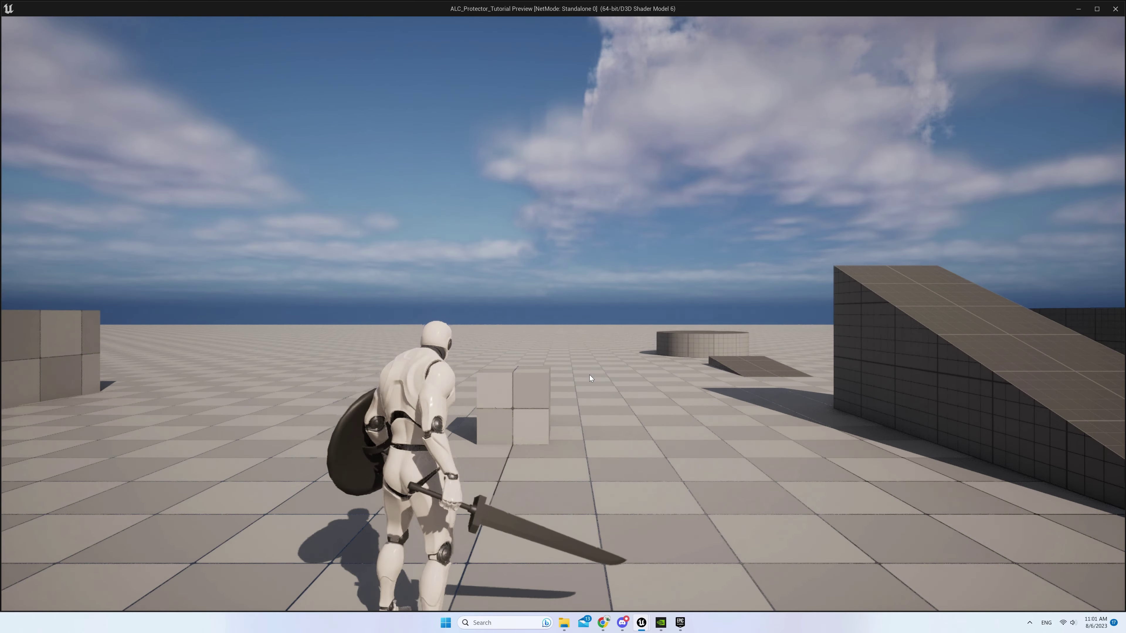
key(w)
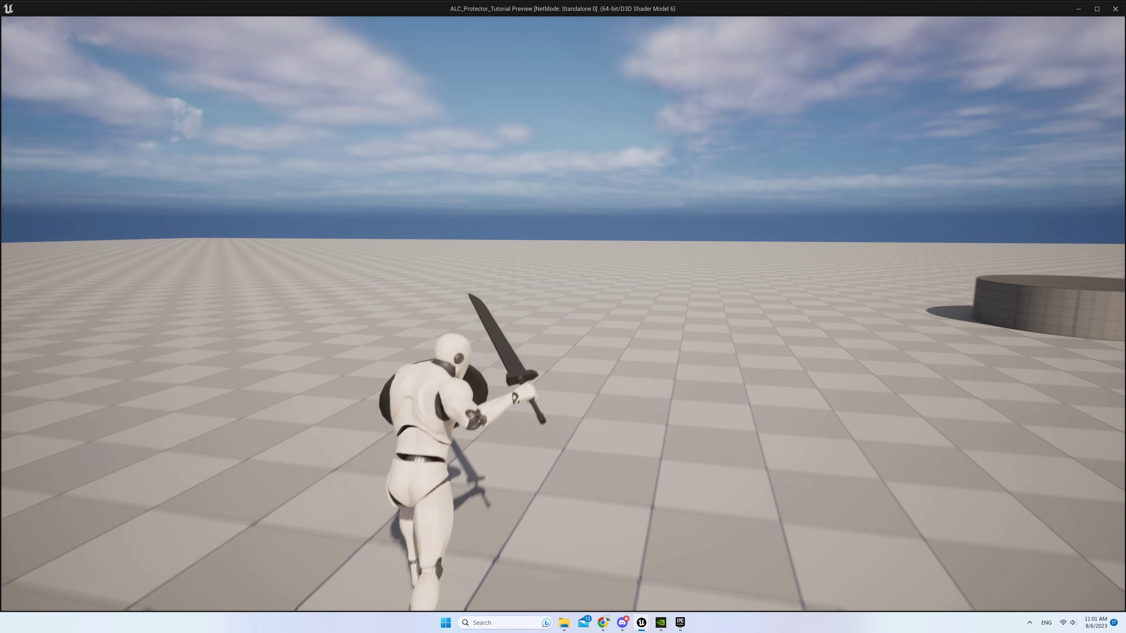
key(s)
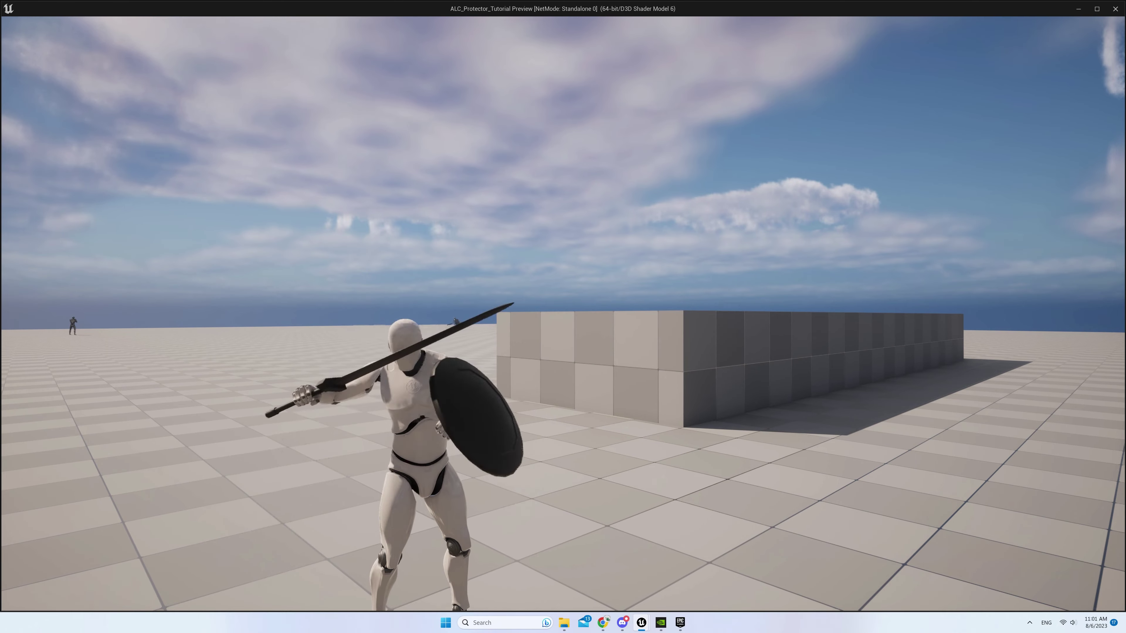
key(w)
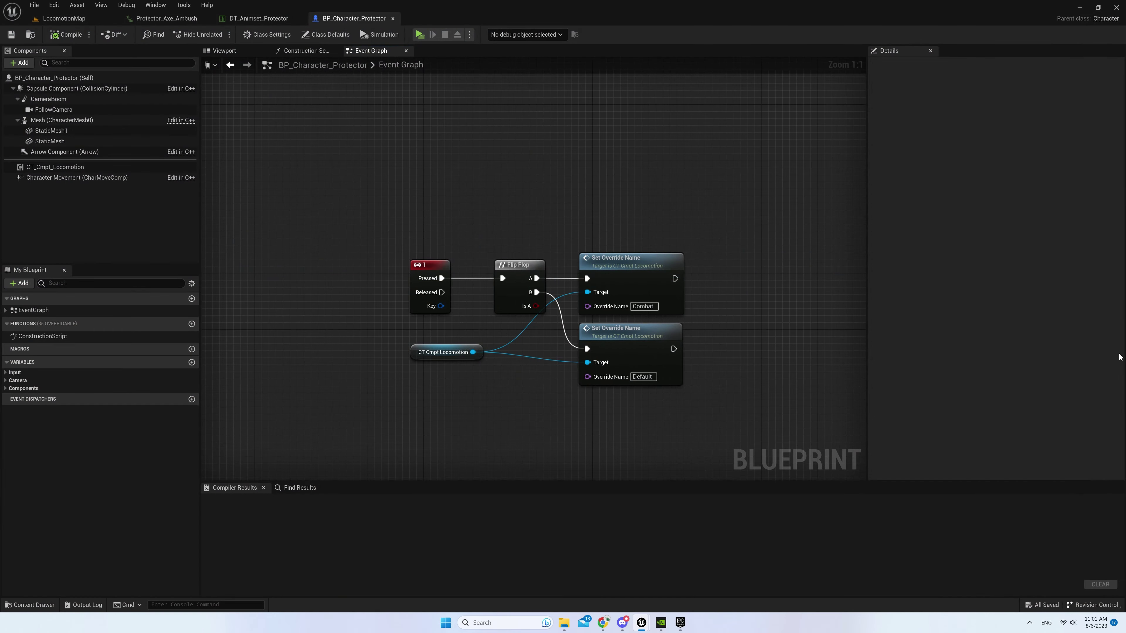
Delete the Combat entry from DT_Animset_Protector's Jog Override map, leaving only Default
drag(601, 215, 736, 445)
click(432, 103)
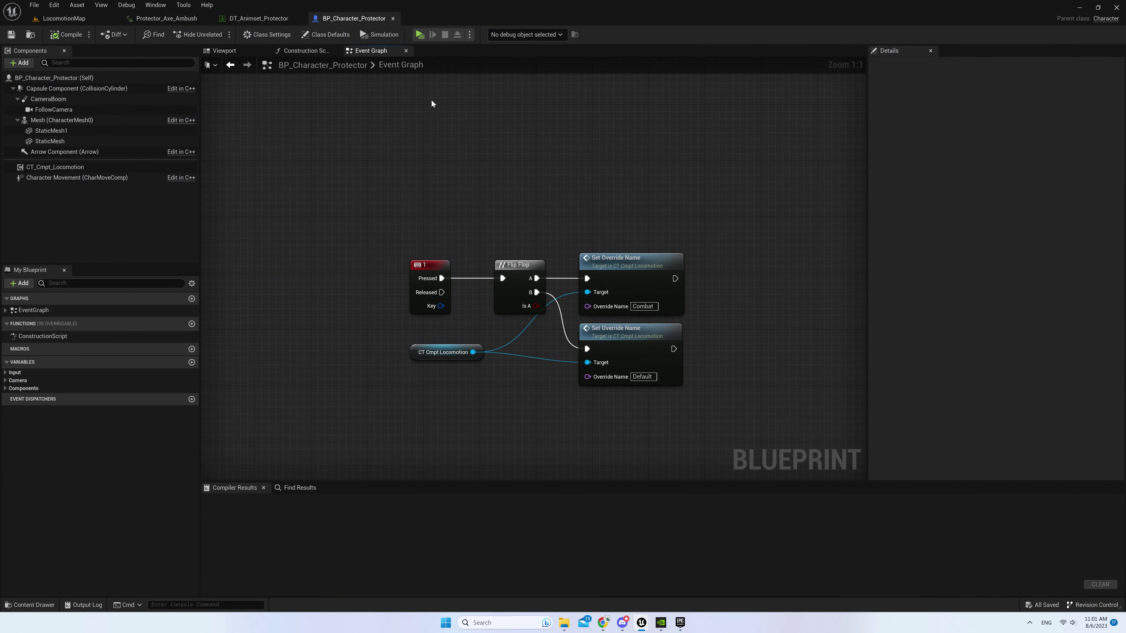
click(264, 18)
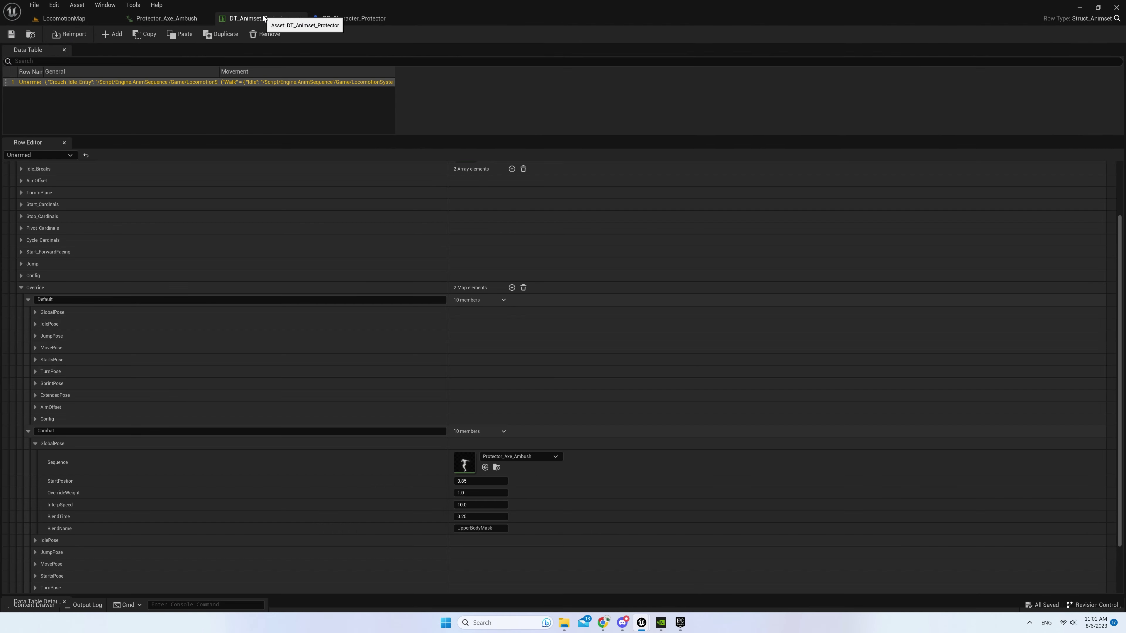
click(223, 312)
scroll(553, 450, down, 2)
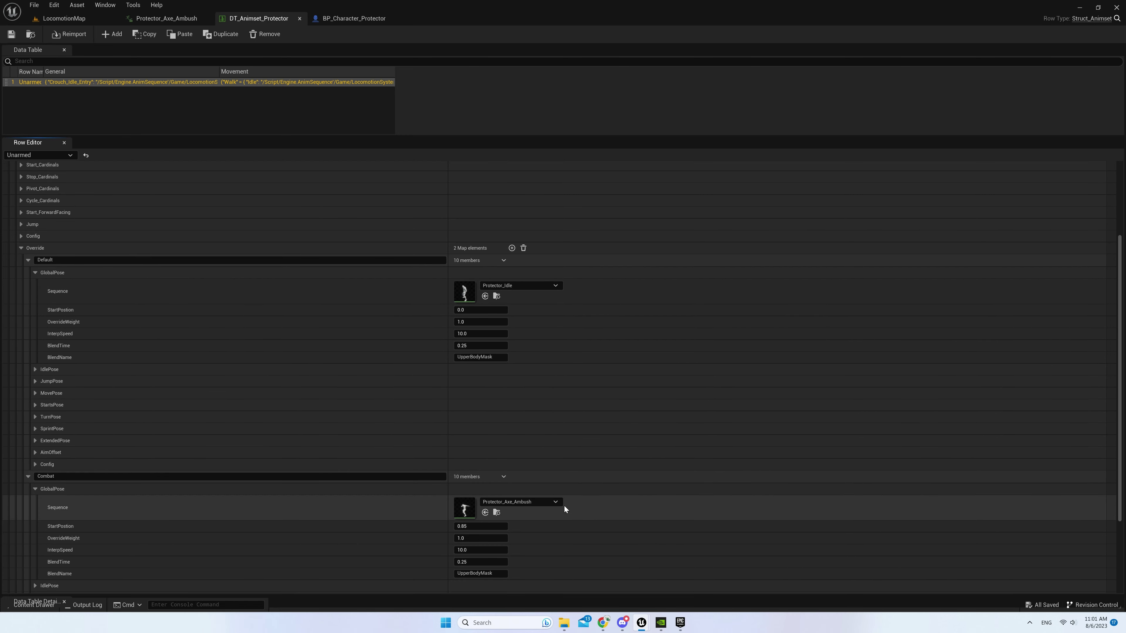
click(504, 478)
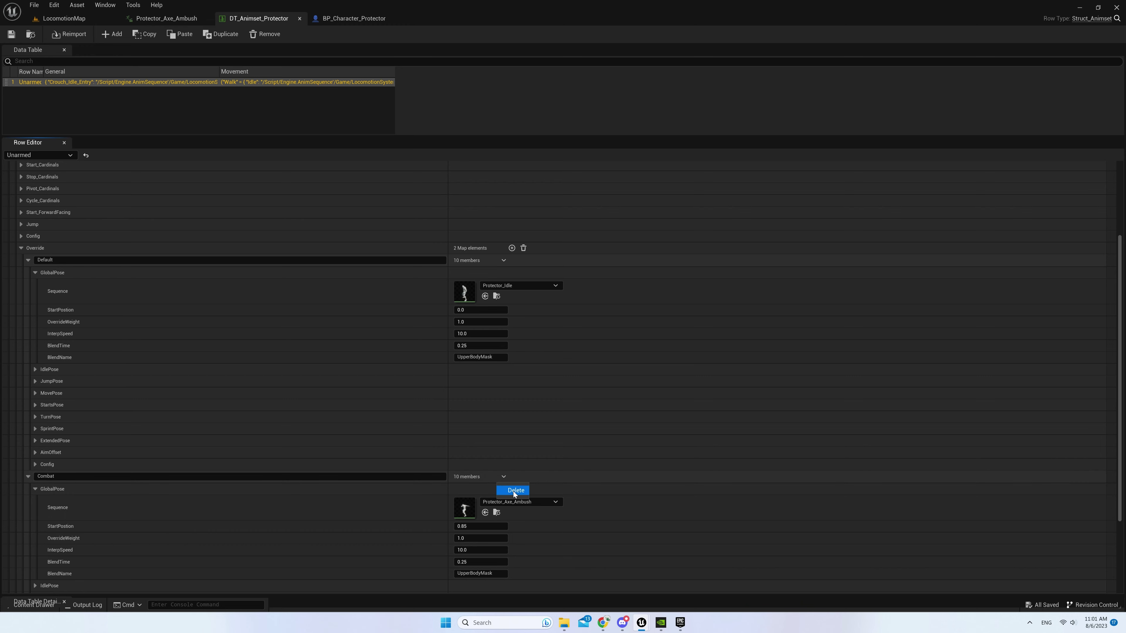
click(510, 490)
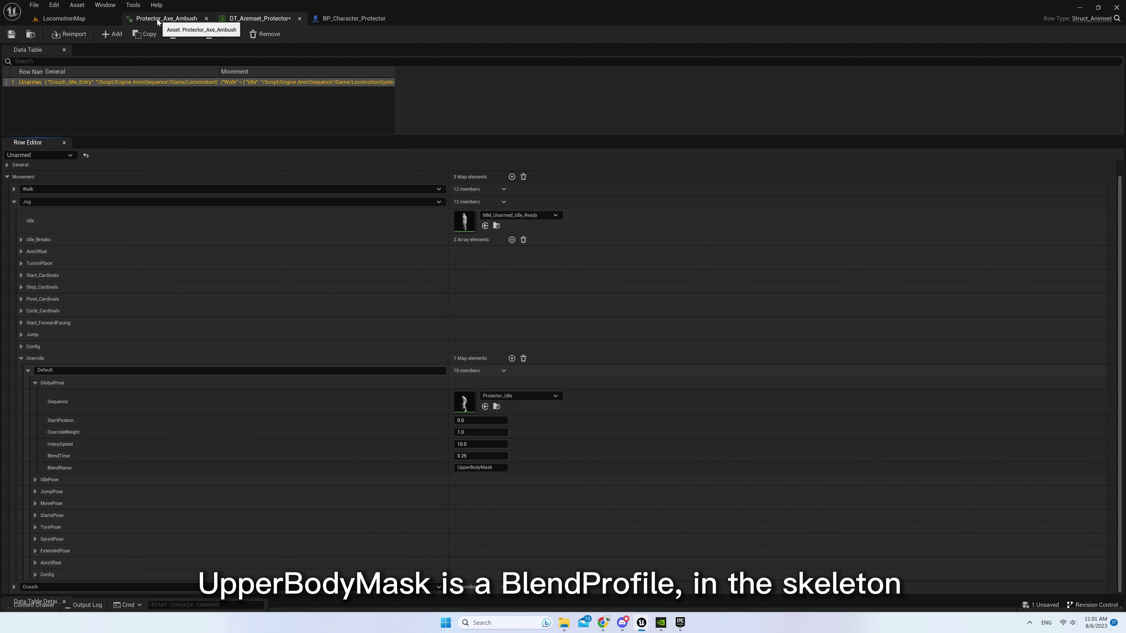
Browse to CT_Components > LocomotionSystem > Meshes and open the SK_Core_Mannequin_UE4 skeleton
click(73, 20)
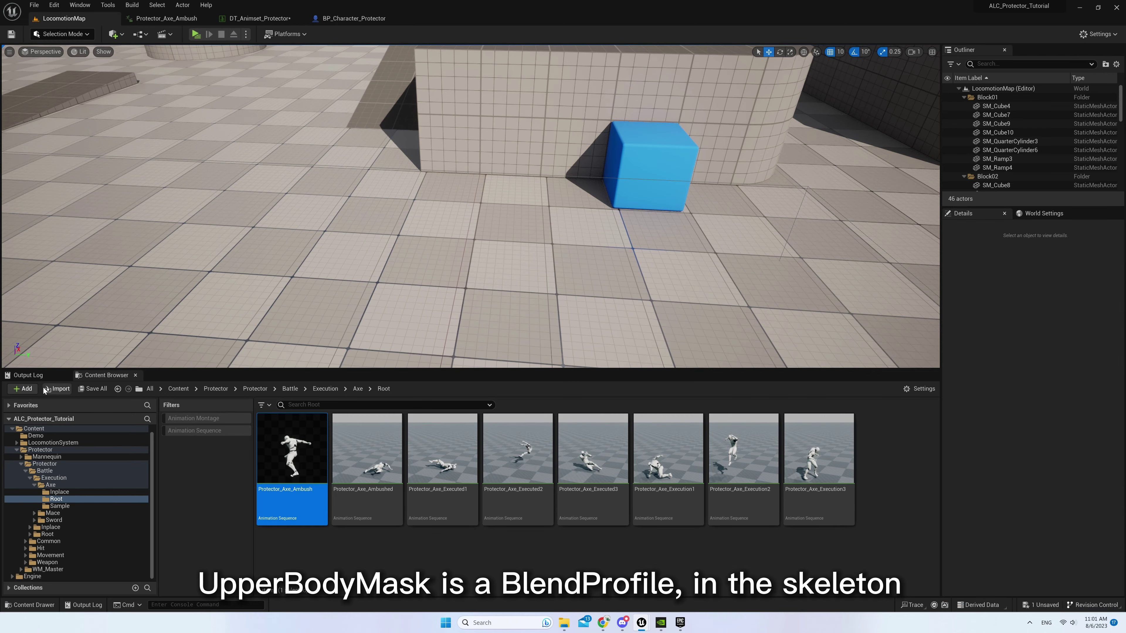
click(49, 443)
double_click(49, 442)
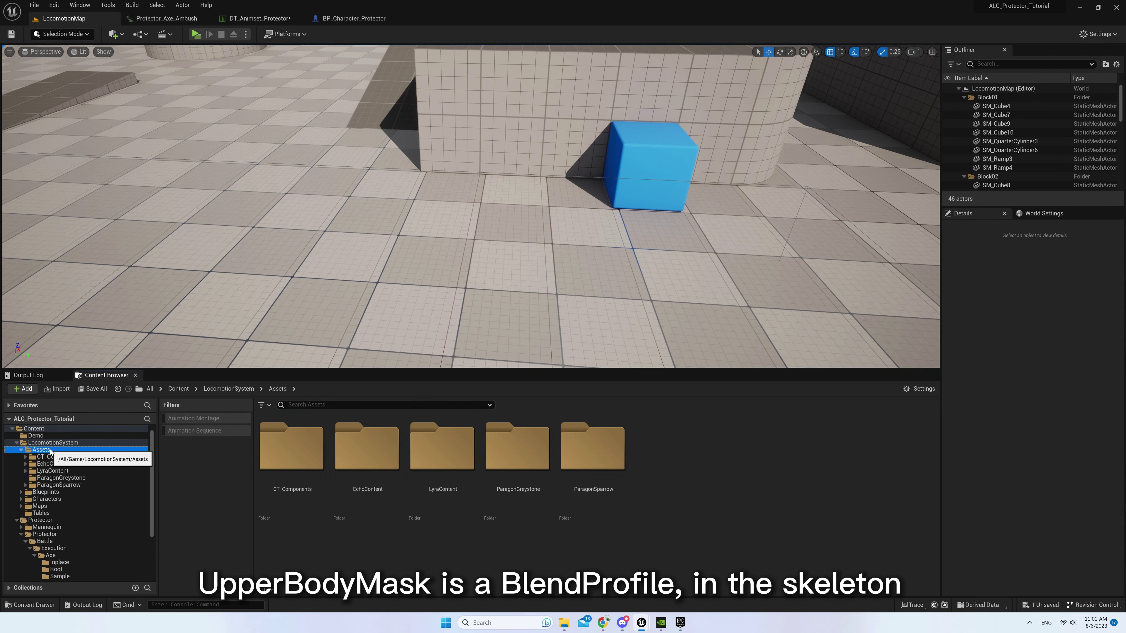
click(42, 450)
double_click(58, 457)
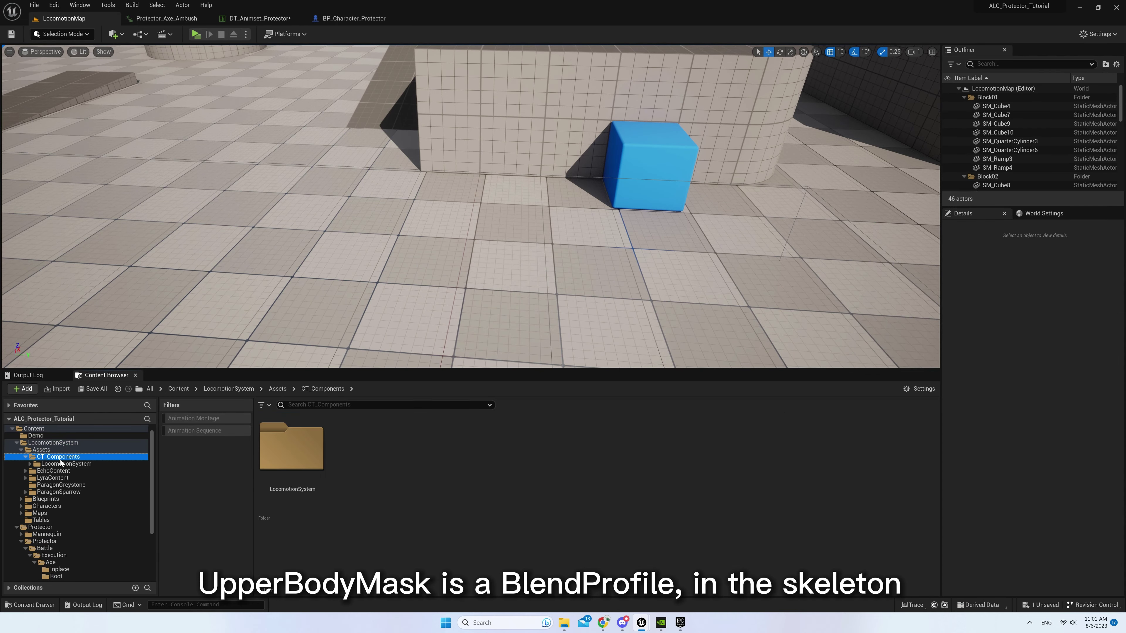
double_click(62, 463)
click(55, 499)
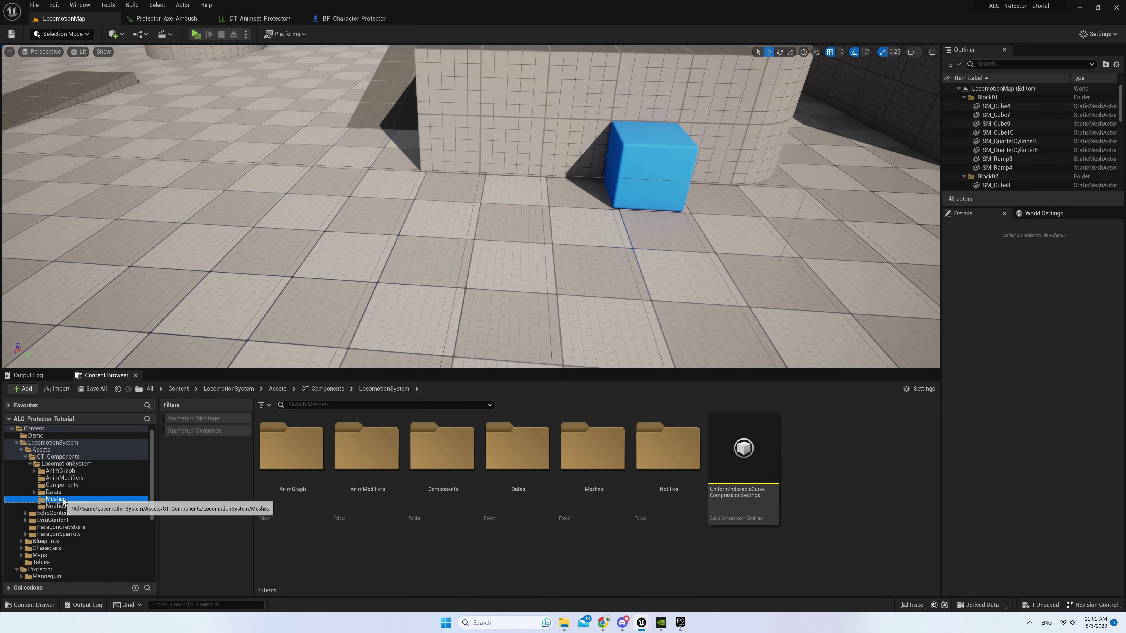
double_click(449, 440)
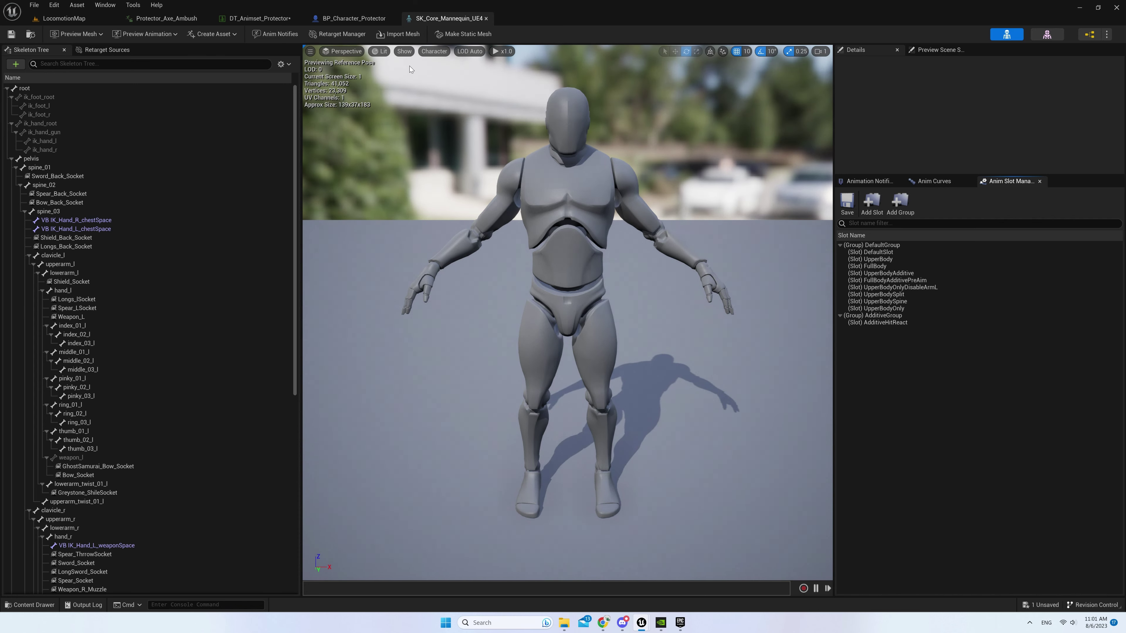
Show UpperBodyMask's per-bone weights in the Skeleton Tree, then bring up the Blend Profiles menu
click(284, 64)
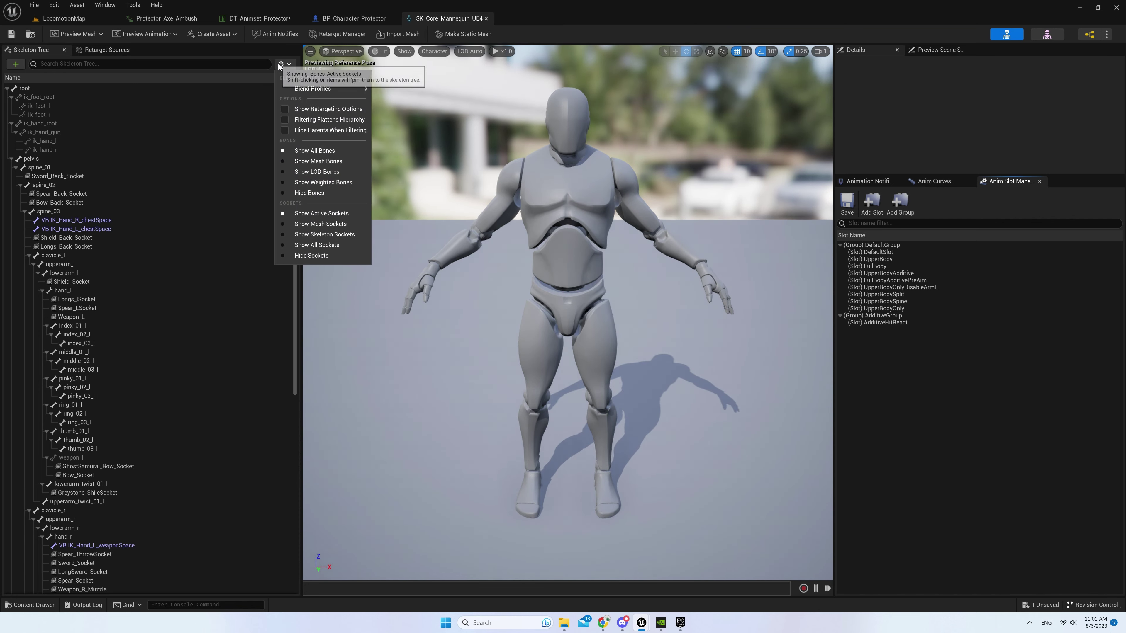
mouse_move(305, 96)
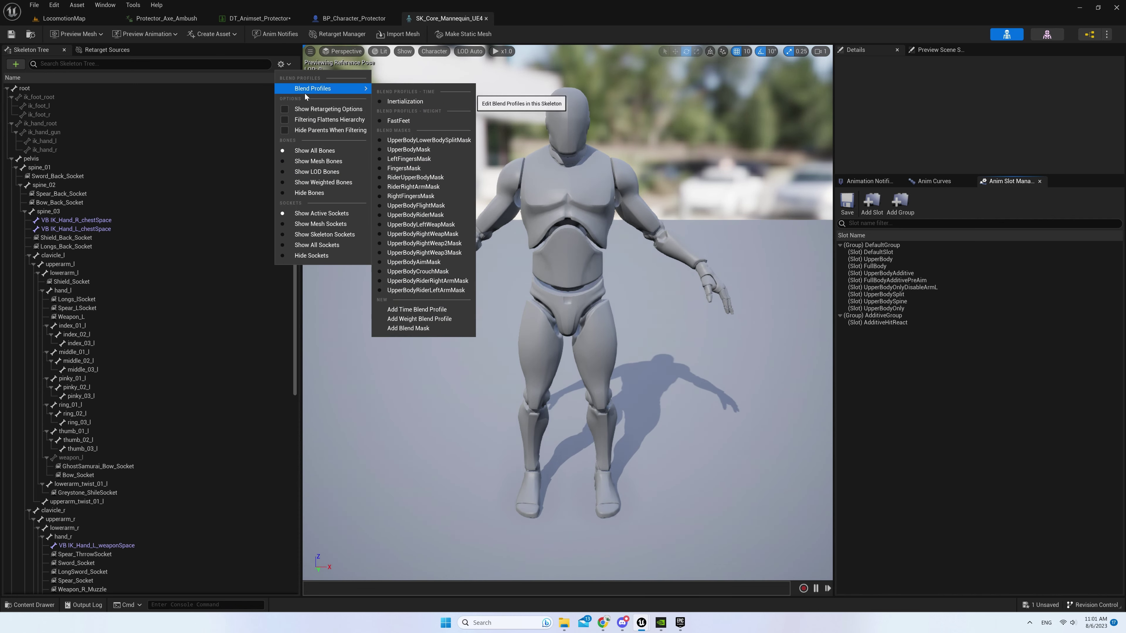
click(409, 151)
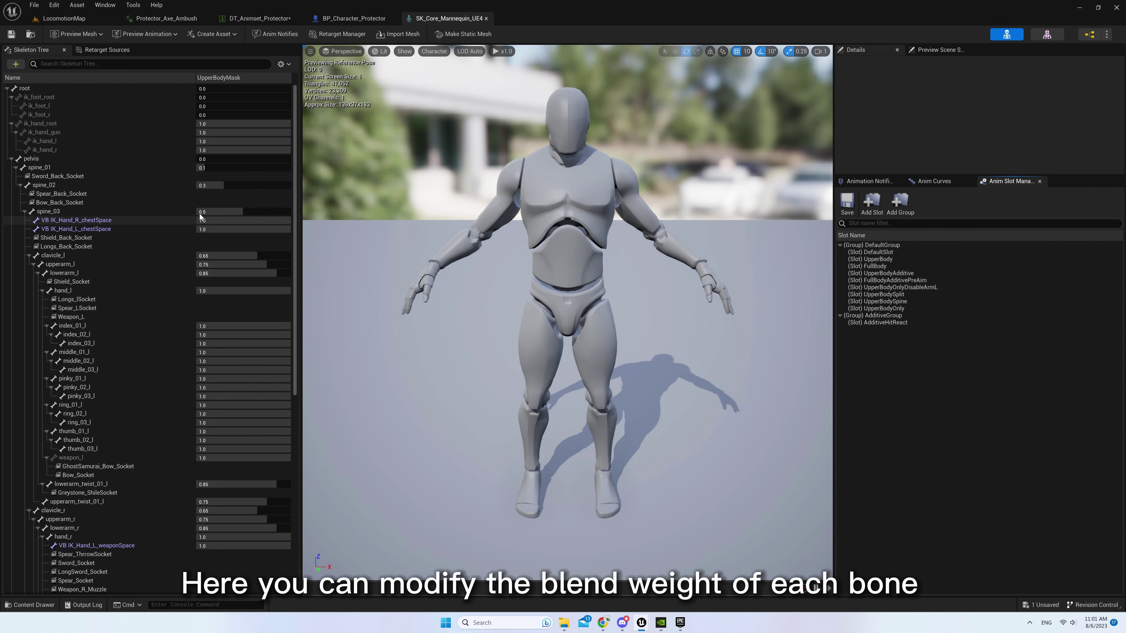
mouse_move(294, 201)
mouse_down()
mouse_move(309, 404)
mouse_move(300, 430)
mouse_move(237, 75)
mouse_up()
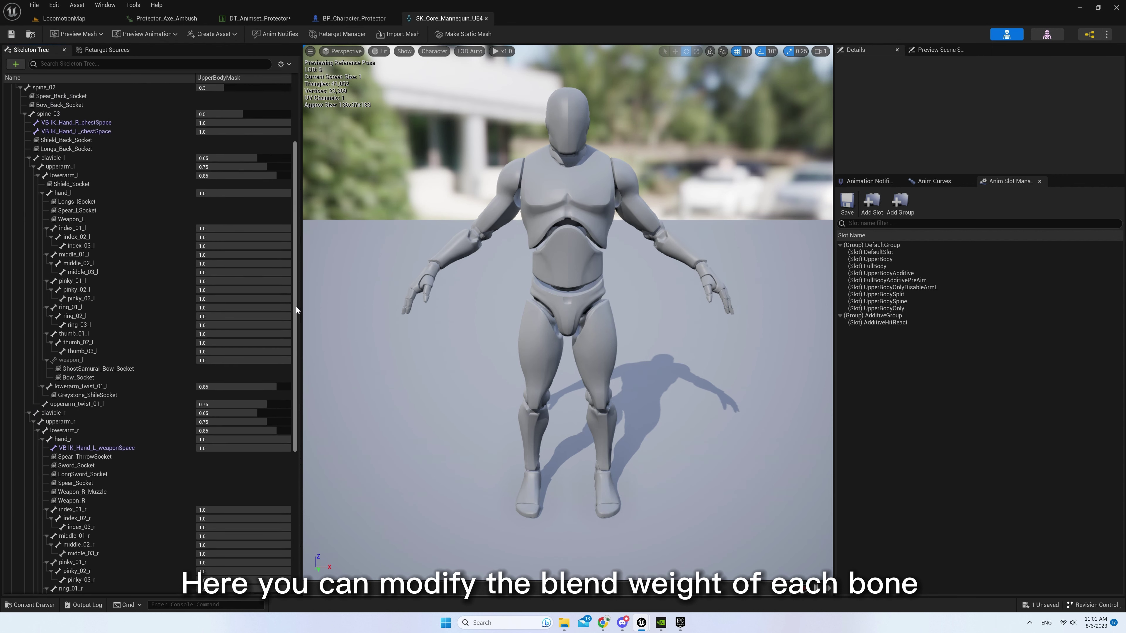
click(283, 64)
mouse_move(313, 89)
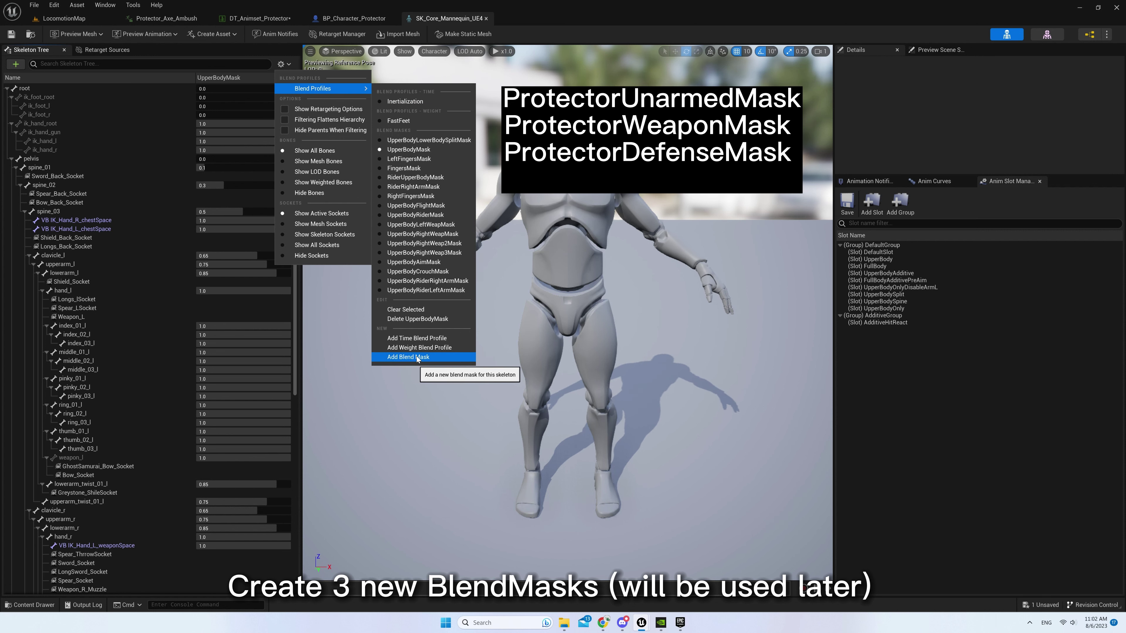
Add blend masks ProtectorUnarmedMask and ProtectorWeaponMask to the skeleton
click(419, 357)
text(ProtectorUnarmedMask)
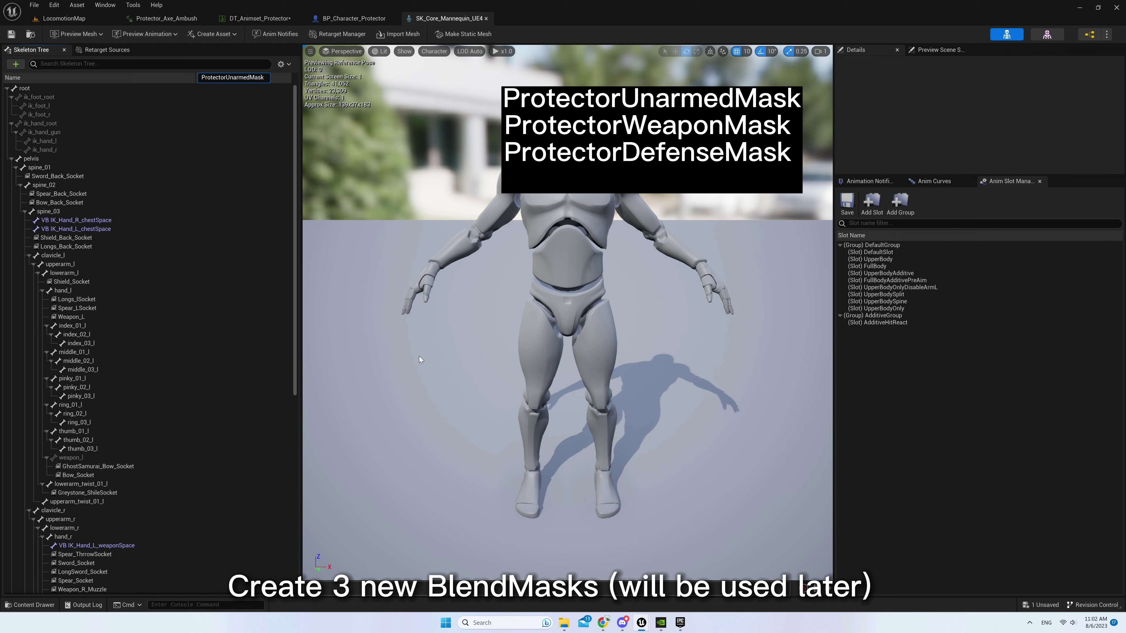
key(Return)
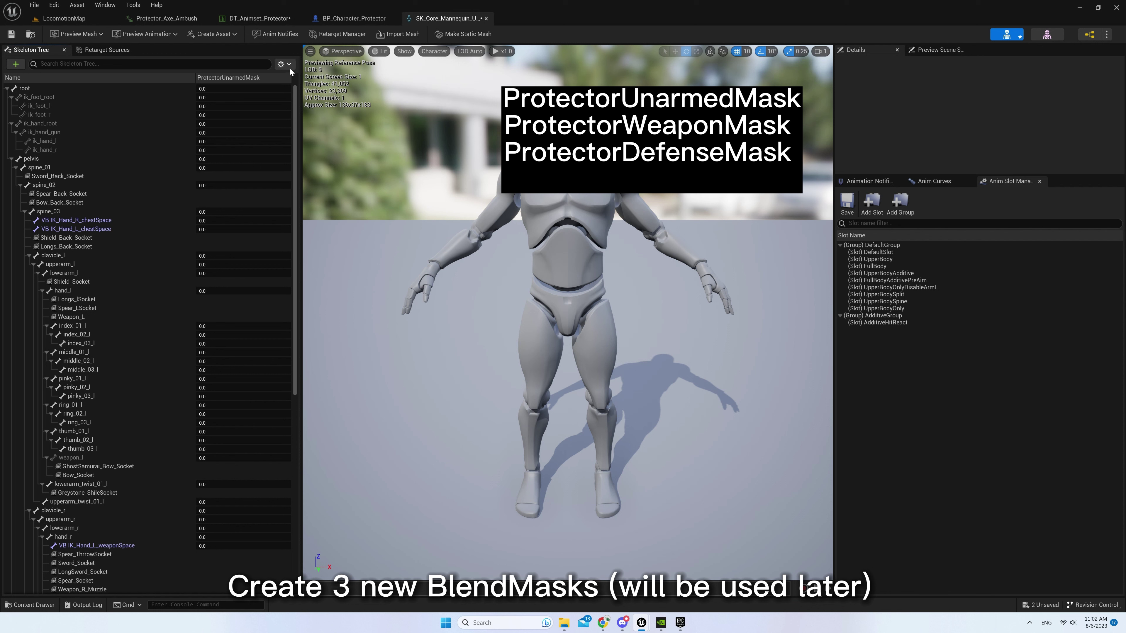
click(290, 68)
mouse_move(319, 89)
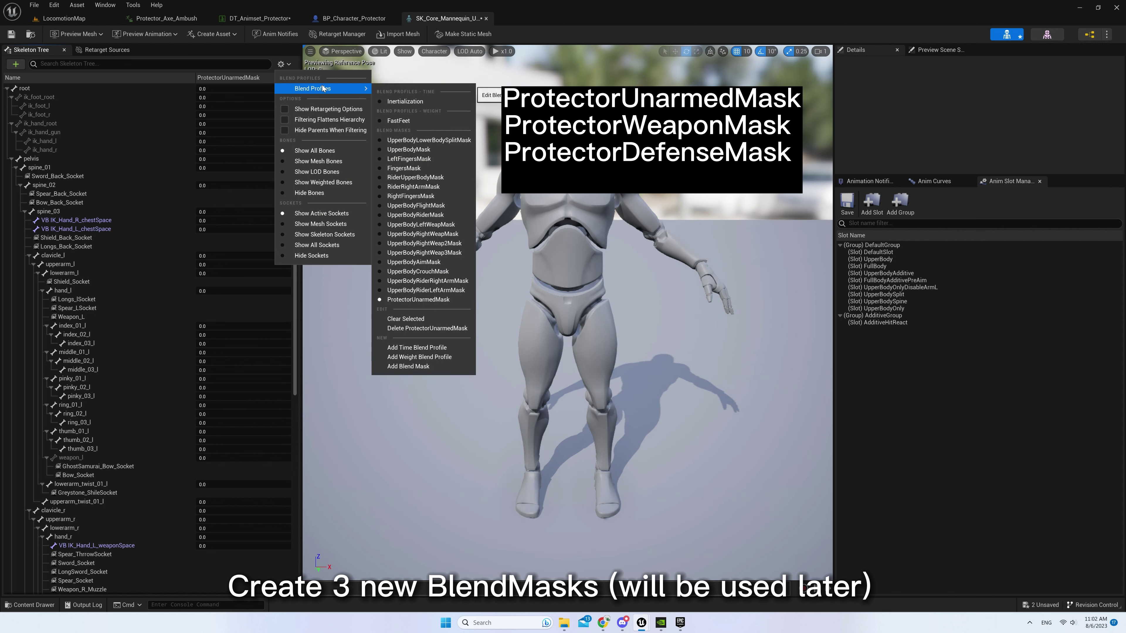
click(420, 371)
text(ProtectorWeap)
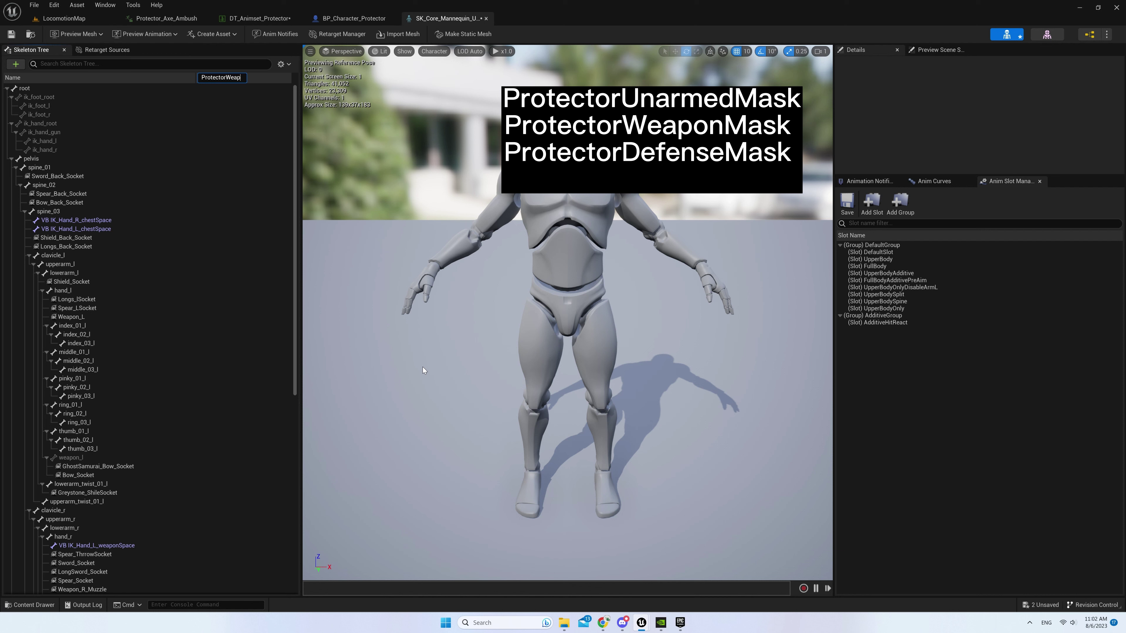
text(onMask)
key(Return)
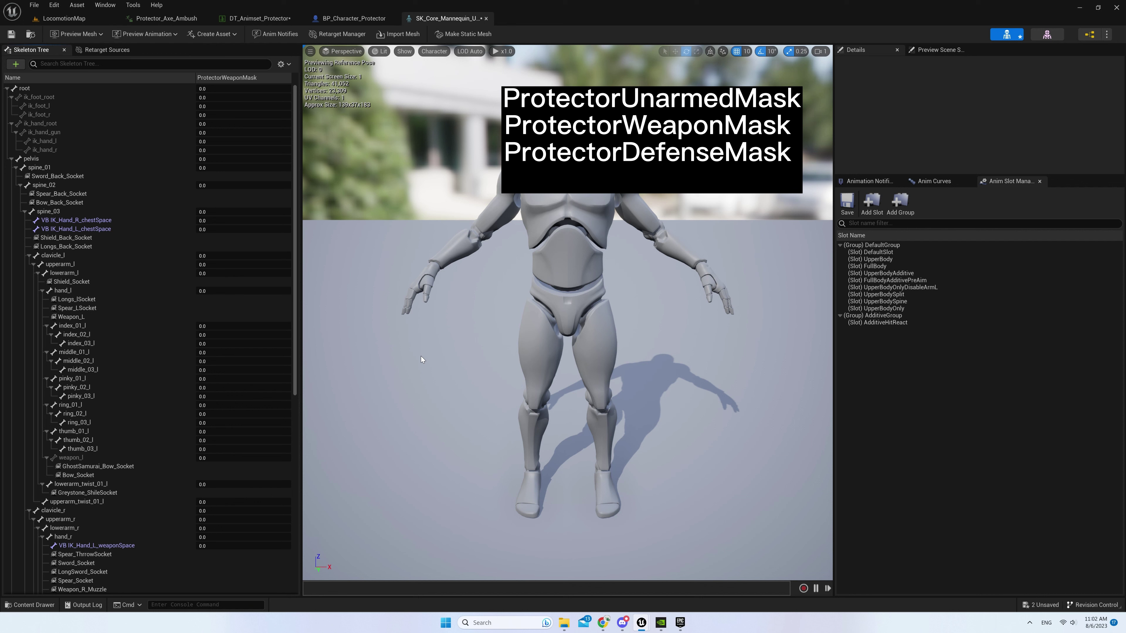
Add a third blend mask, ProtectorDefenseMask, and save the skeleton
click(282, 64)
mouse_move(319, 88)
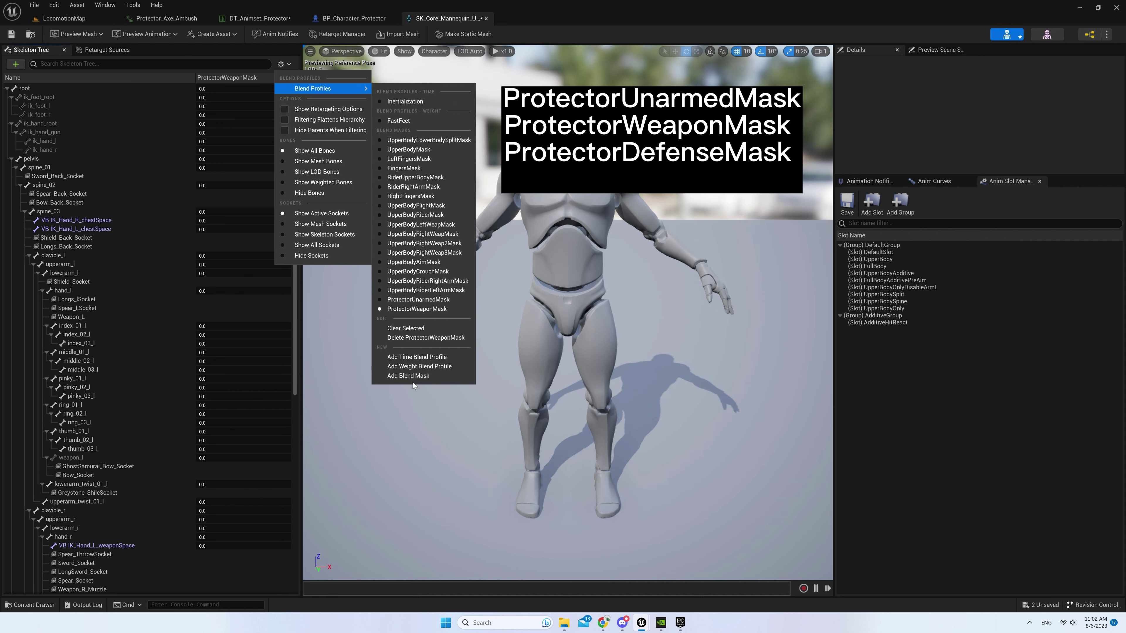
click(407, 375)
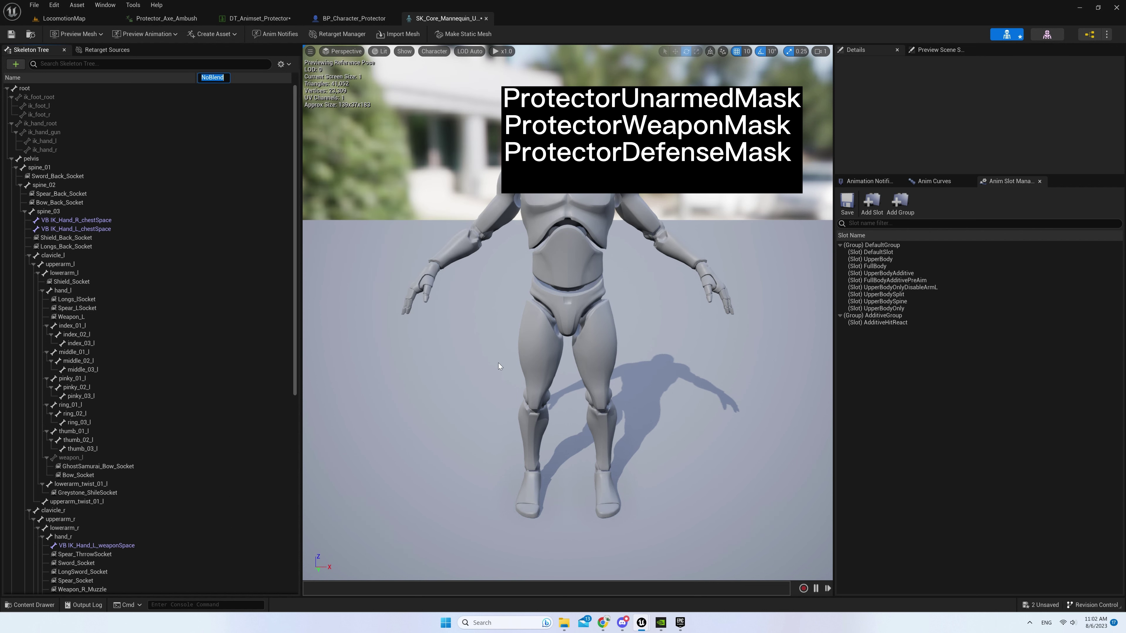
text(ProtectorDefenseMask)
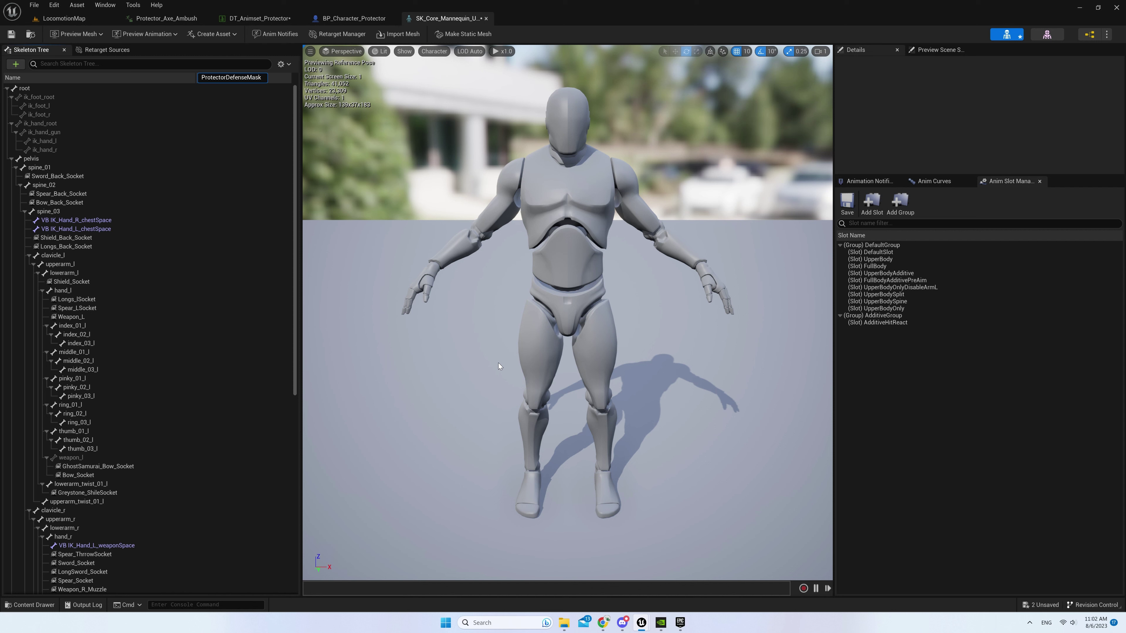
key(Return)
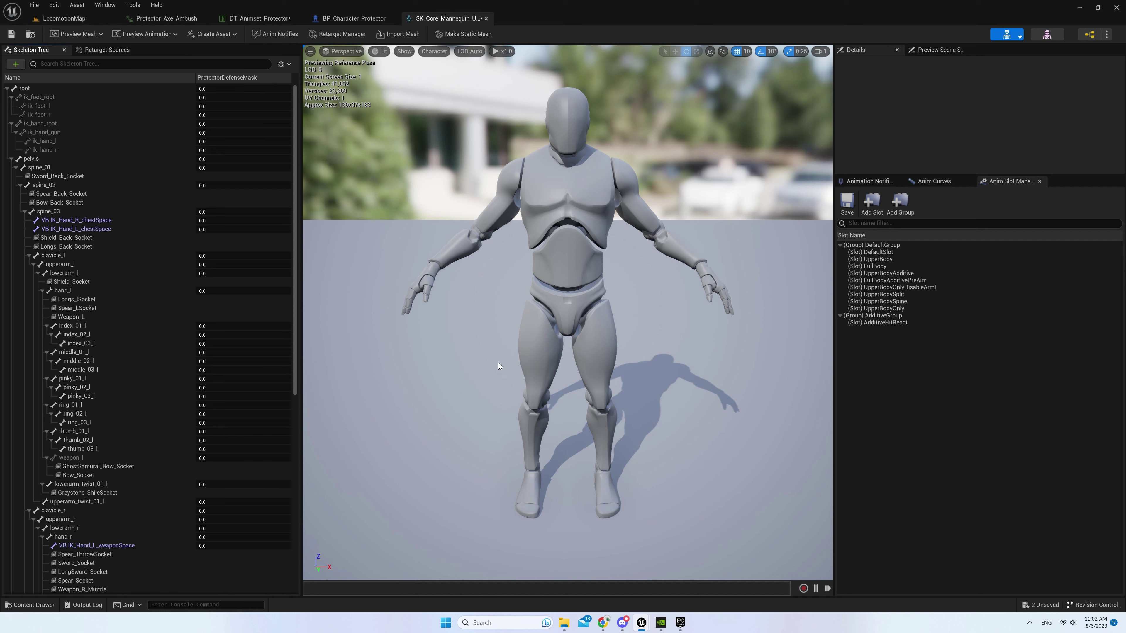
key(ctrl+s)
From the LocomotionMap Content Browser, open Enum_OverrideType in Datas > Enumerations
click(84, 21)
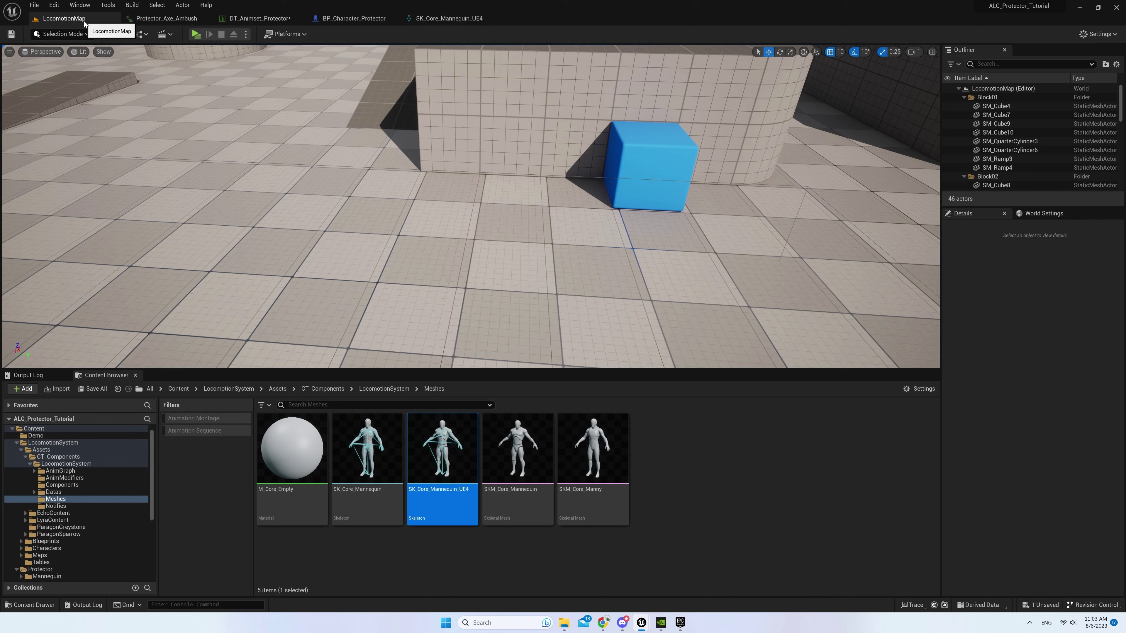
click(59, 491)
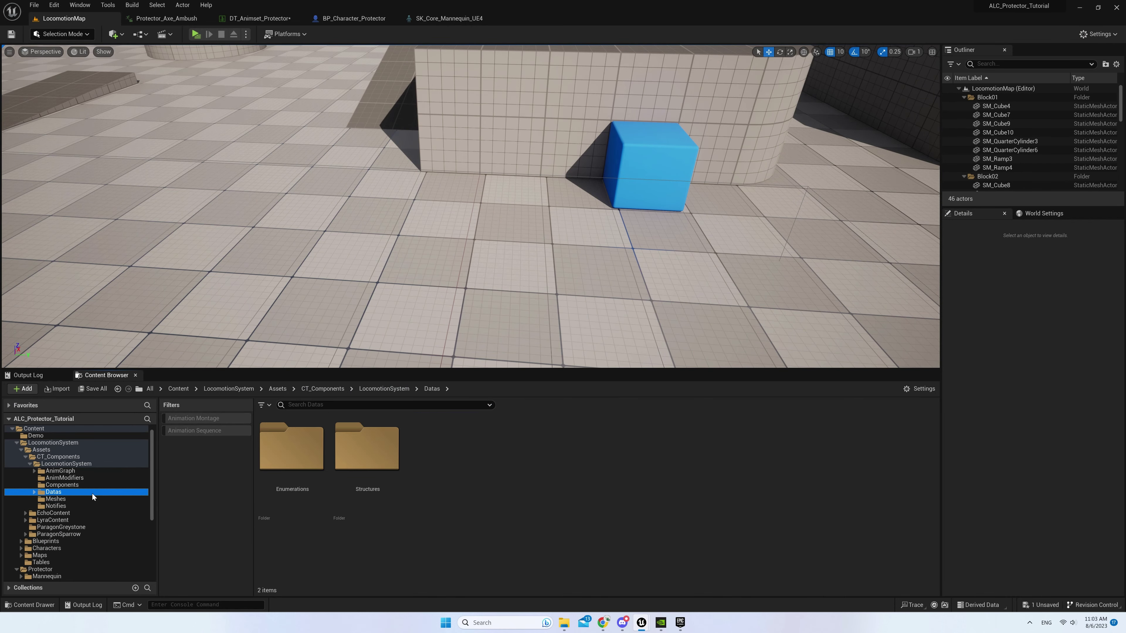
double_click(301, 457)
click(539, 508)
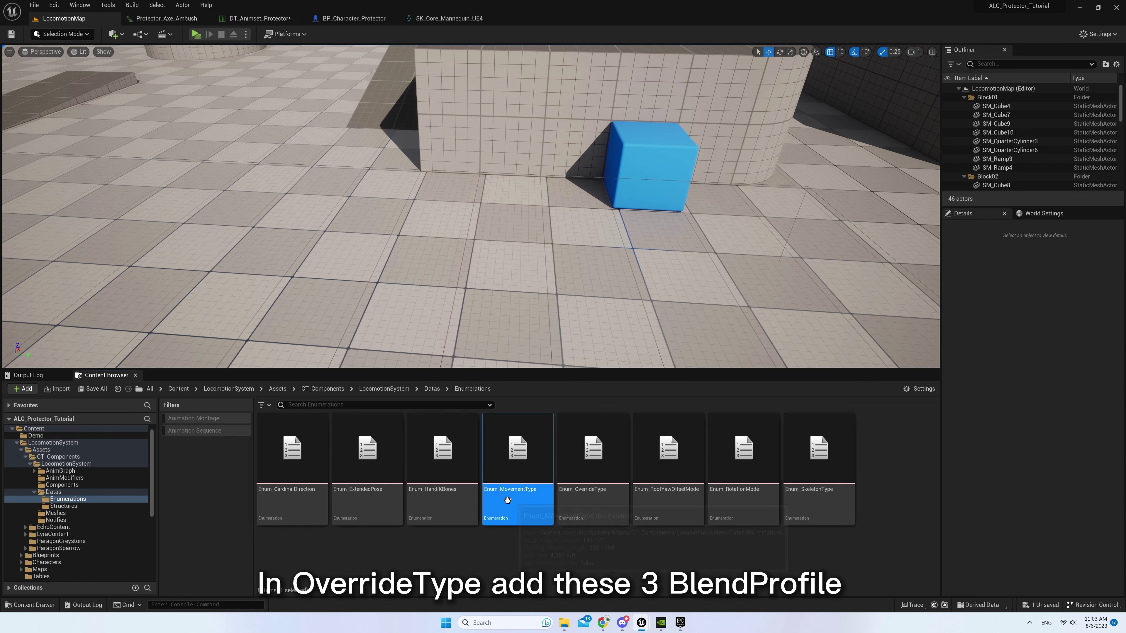
click(612, 507)
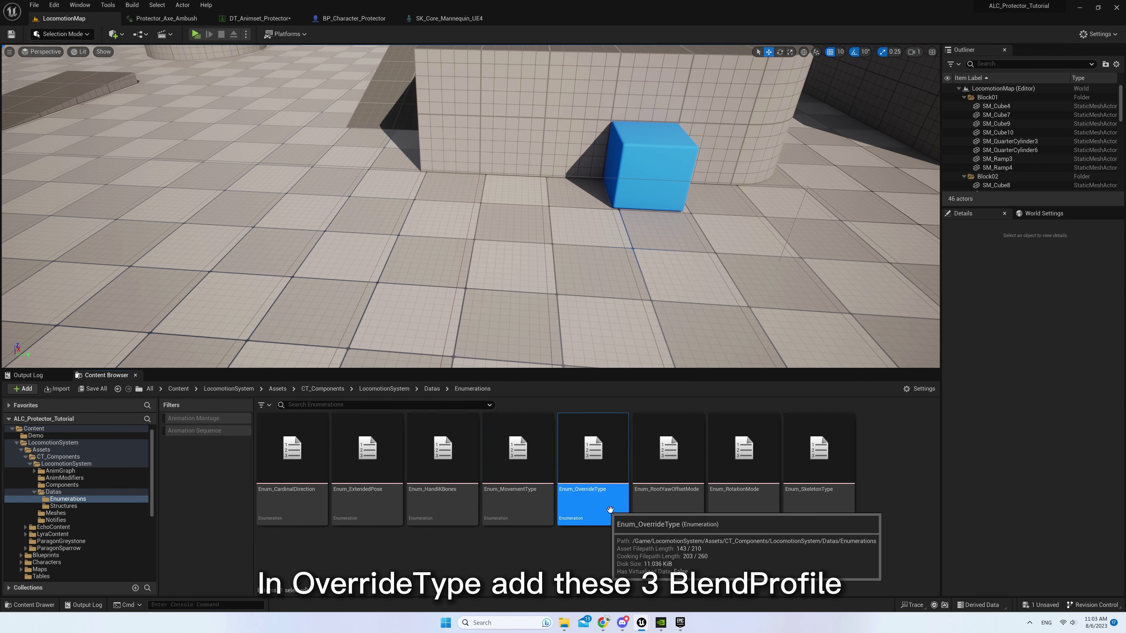
double_click(612, 506)
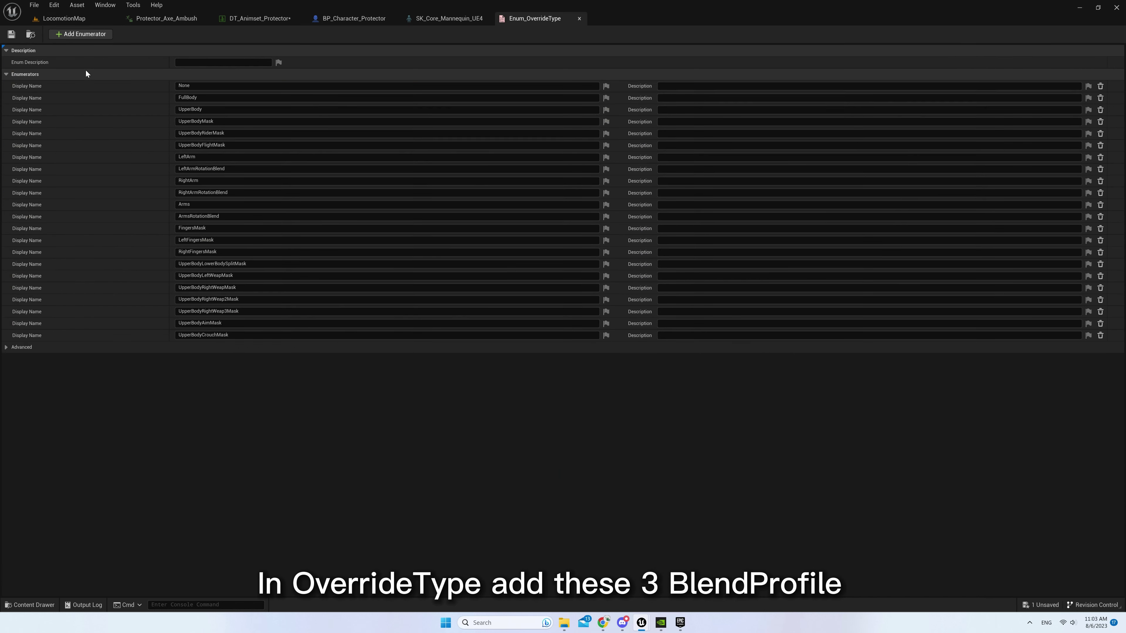
Add three enumerators and rename the first to ProtectorUnarmedMask, copying the name
click(77, 35)
click(78, 35)
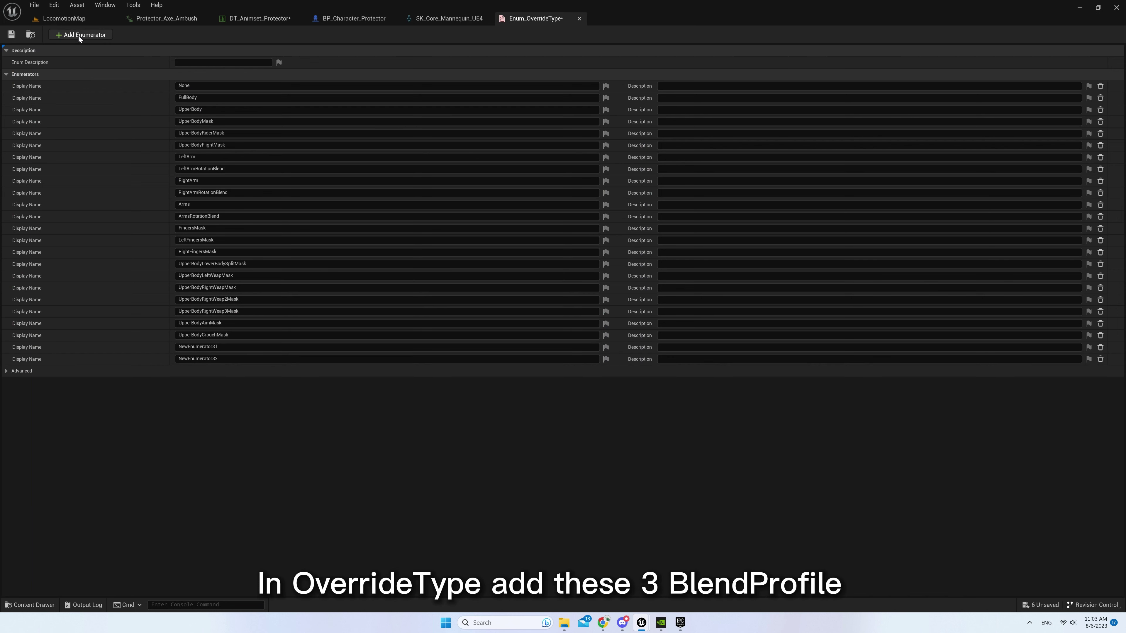
click(79, 35)
click(225, 345)
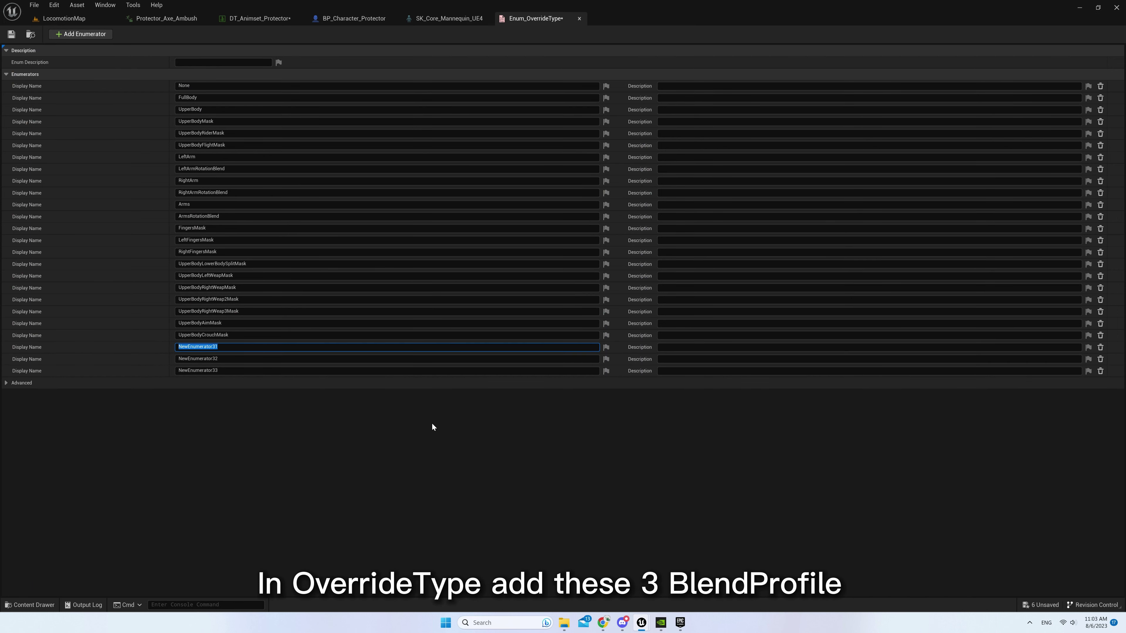
text(ProtectorUnarmedMask)
key(ctrl+a)
key(ctrl+c)
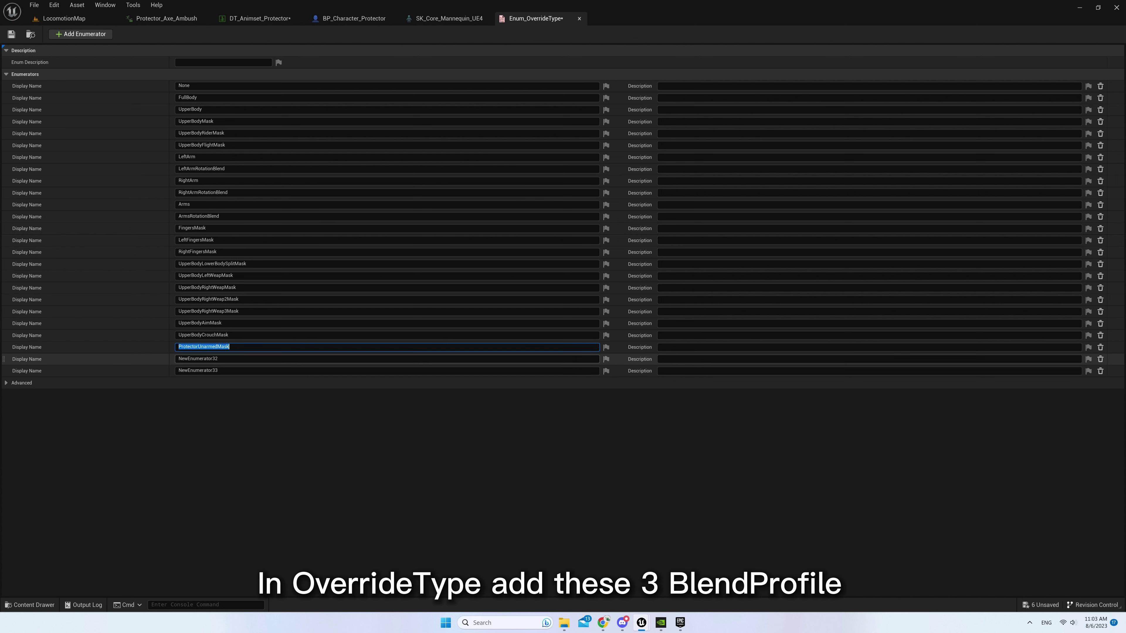
key(Return)
Rename the second new enumerator to ProtectorWeaponMask
click(235, 359)
key(ctrl+v)
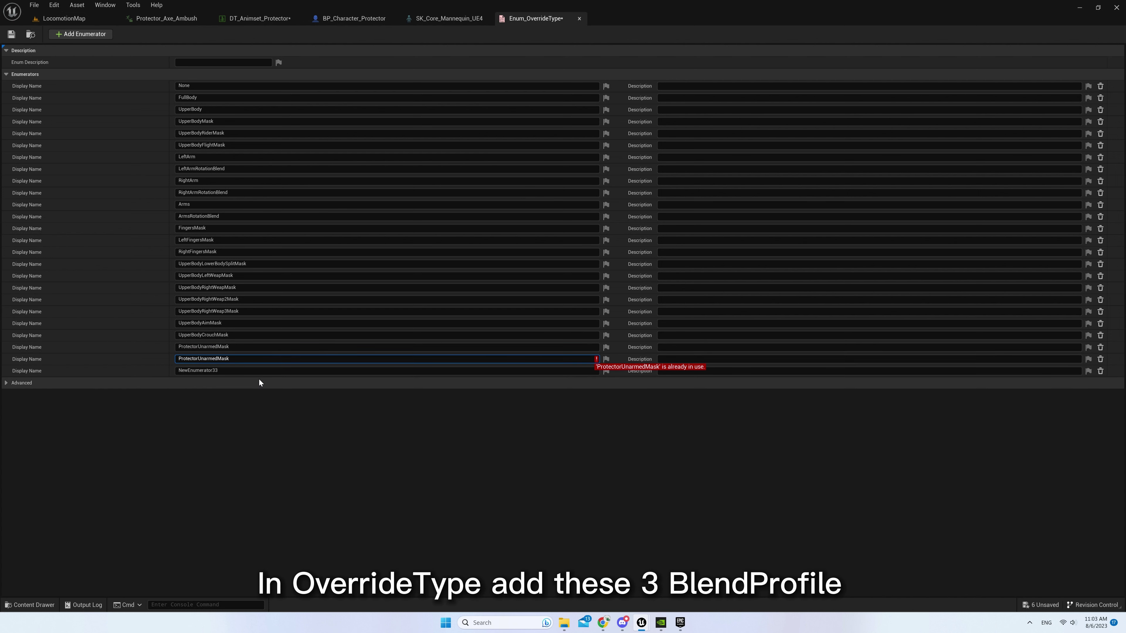
key(Left)
key(Left)
key(Left)
key(shift+Left)
key(shift+Left)
key(shift+Left)
key(shift+Left)
text(We)
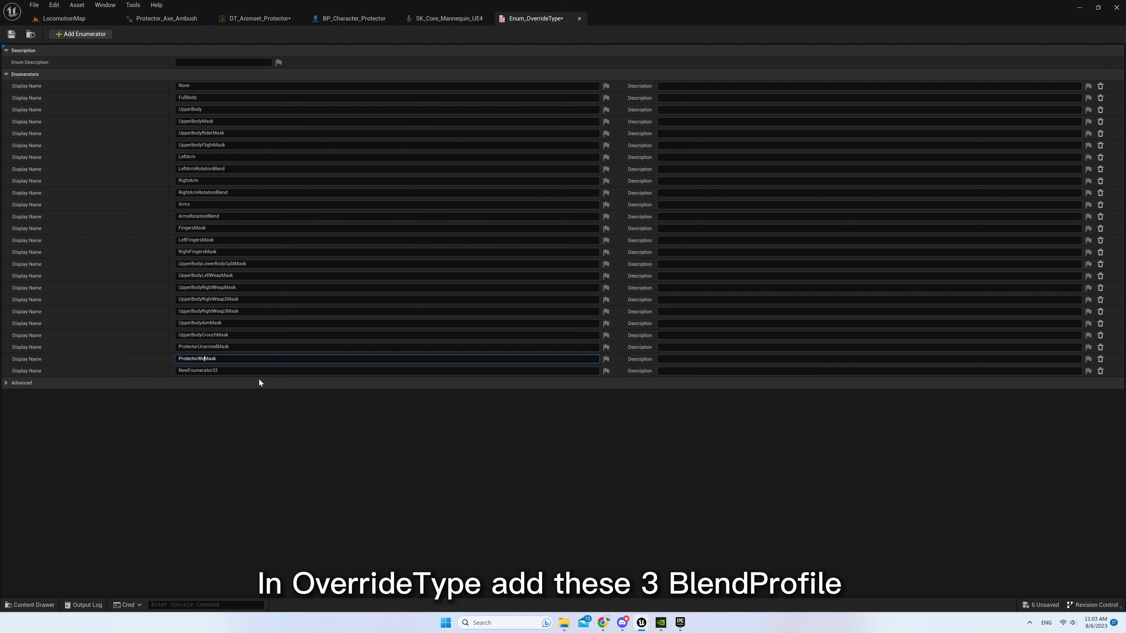
text(apon)
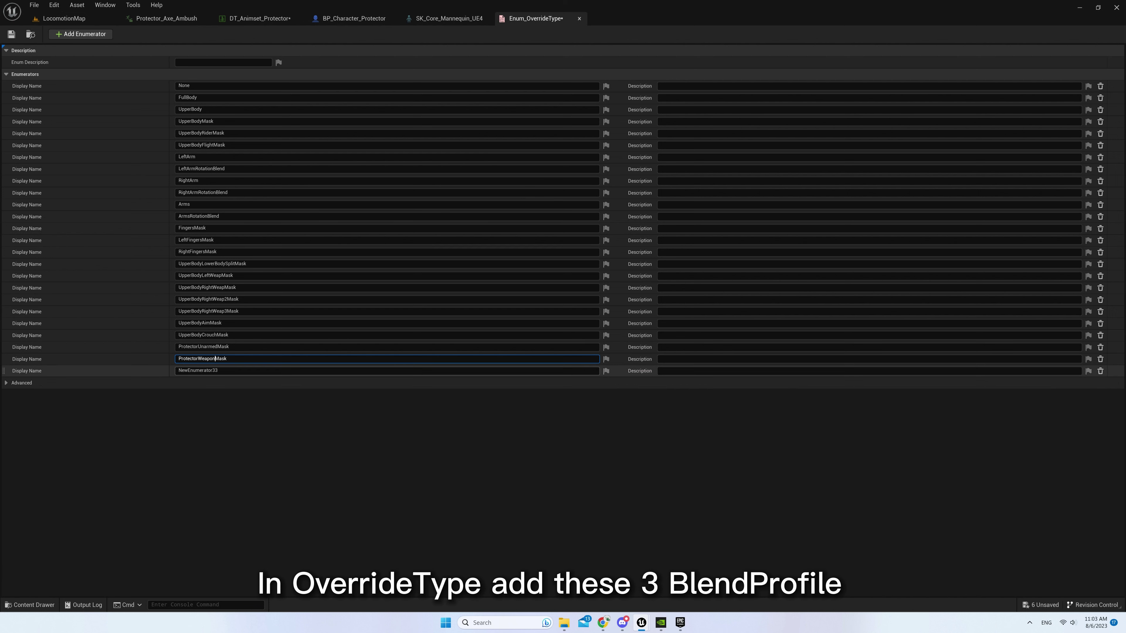
Rename the third enumerator to ProtectorDefenseMask and save Enum_OverrideType
click(232, 371)
key(ctrl+v)
click(215, 371)
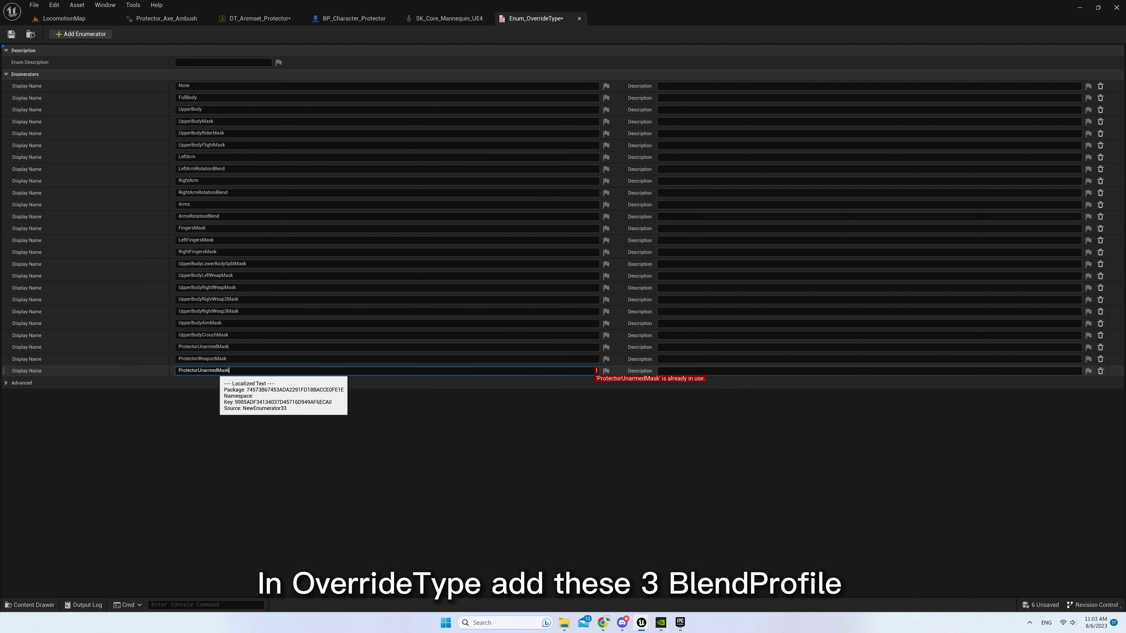
key(shift+Left)
key(shift+Left)
key(shift+Left)
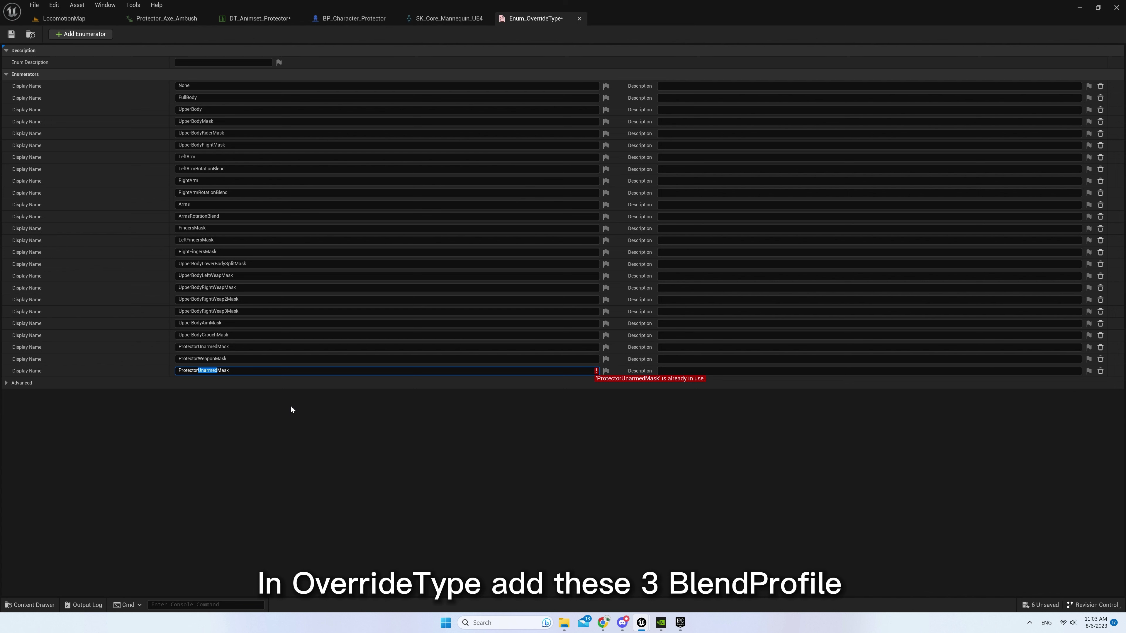
text(Defen)
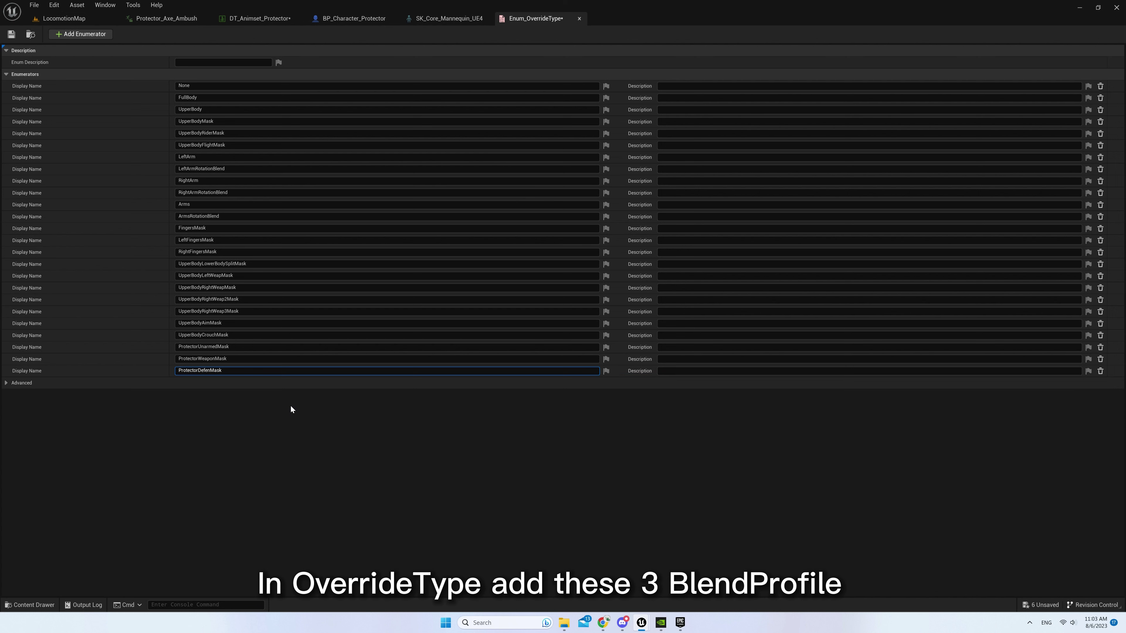
text(se)
key(Return)
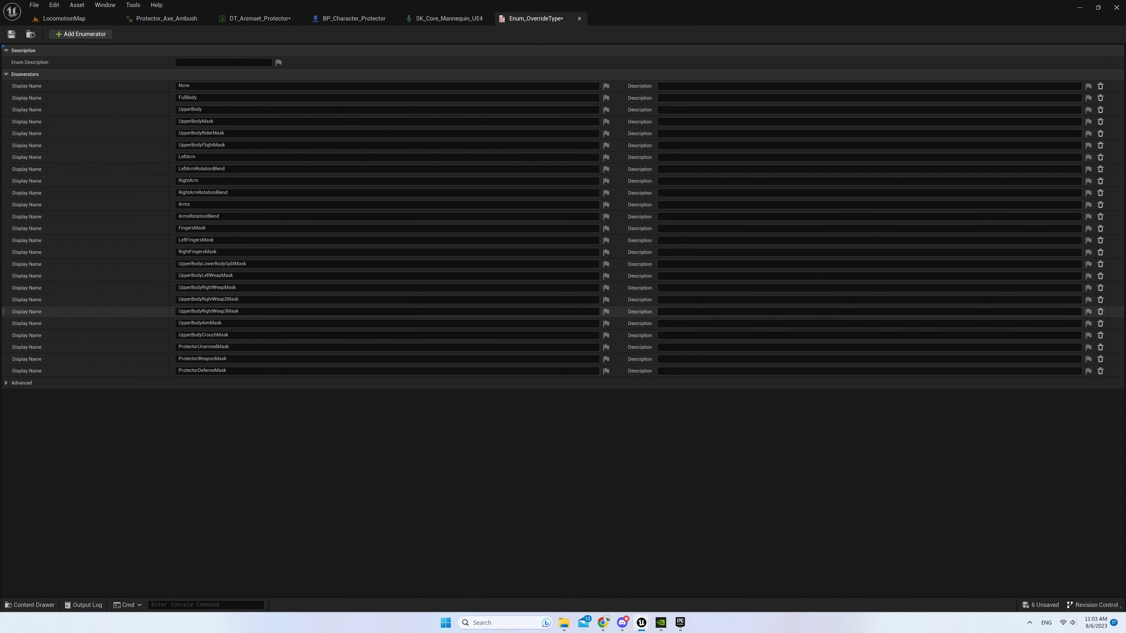
key(ctrl+s)
click(450, 20)
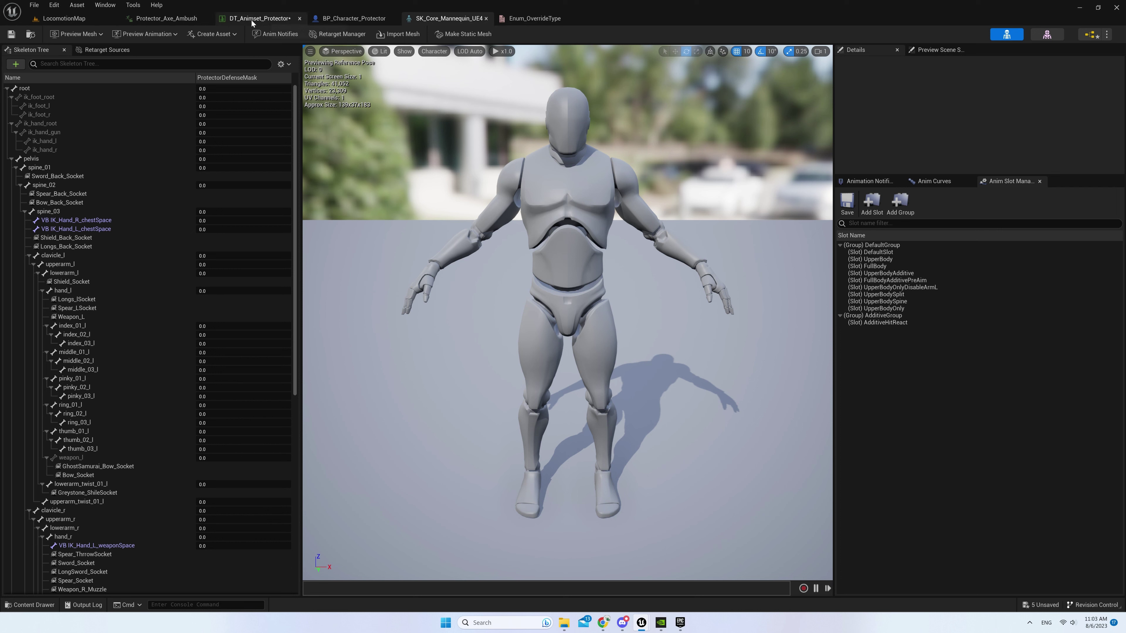
In the level editor's Content Browser, open AnimGraph > Extended and select AnimGraph_Extended_BlendMask_UE4
click(79, 23)
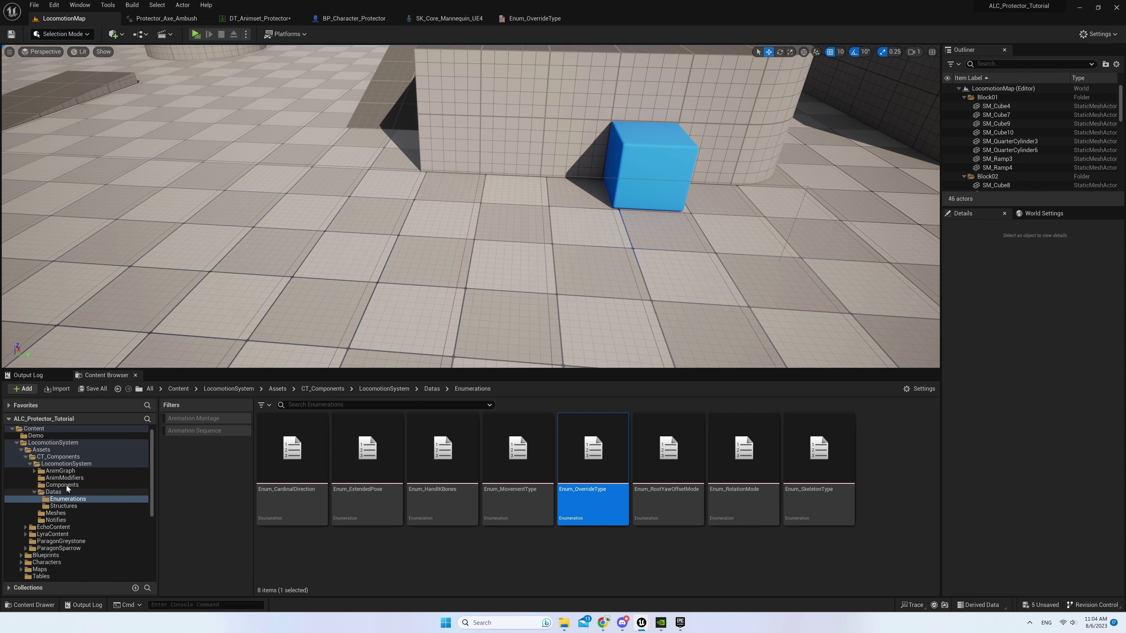
click(60, 470)
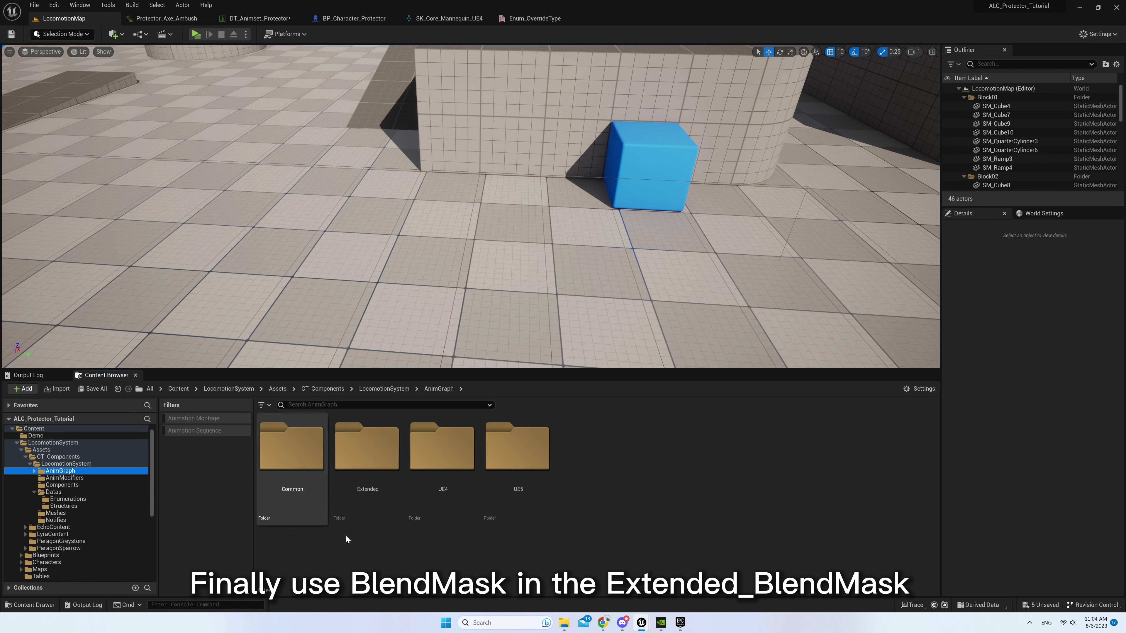
double_click(376, 497)
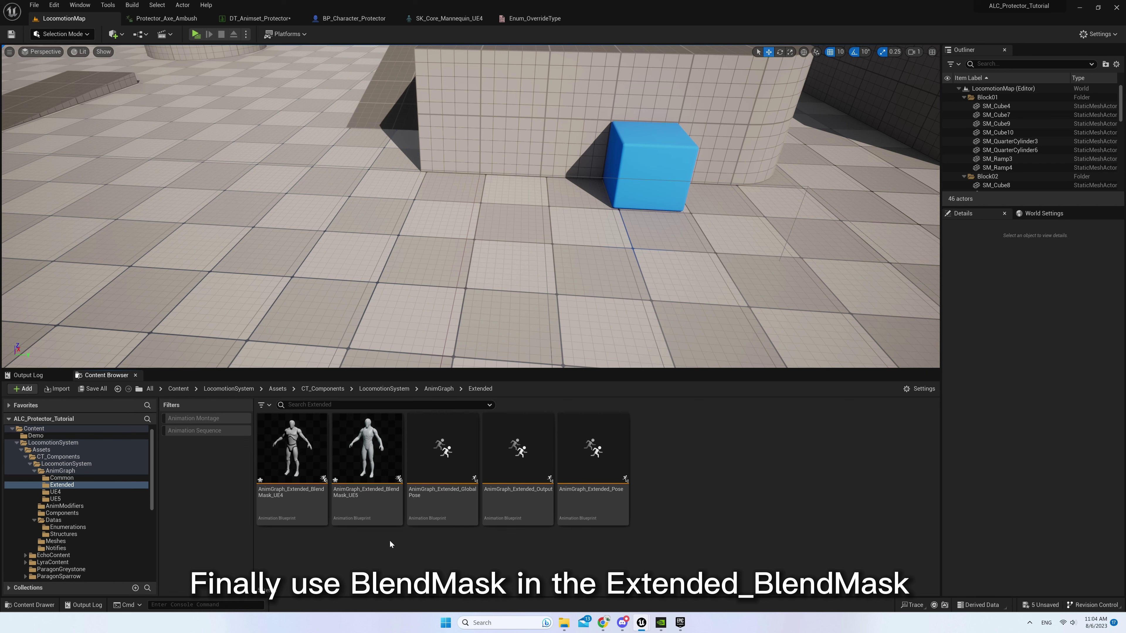
click(295, 515)
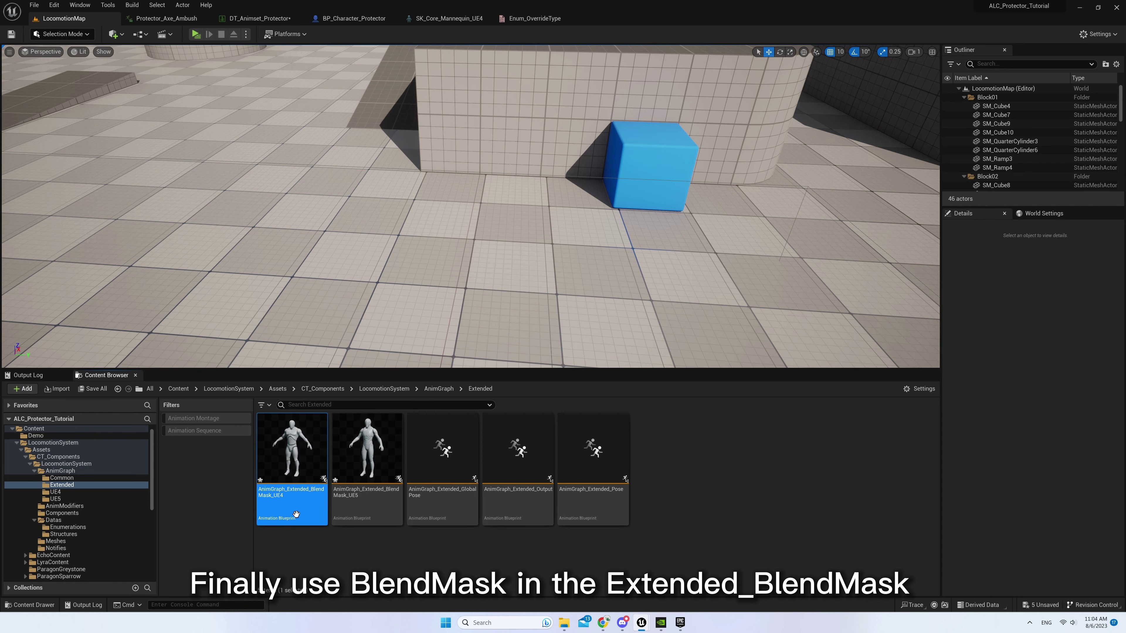
Open AnimGraph_Extended_BlendMask_UE4 and set Layered blend per bone's Blend Masks Index[0] to ProtectorUnarmedMask
double_click(302, 490)
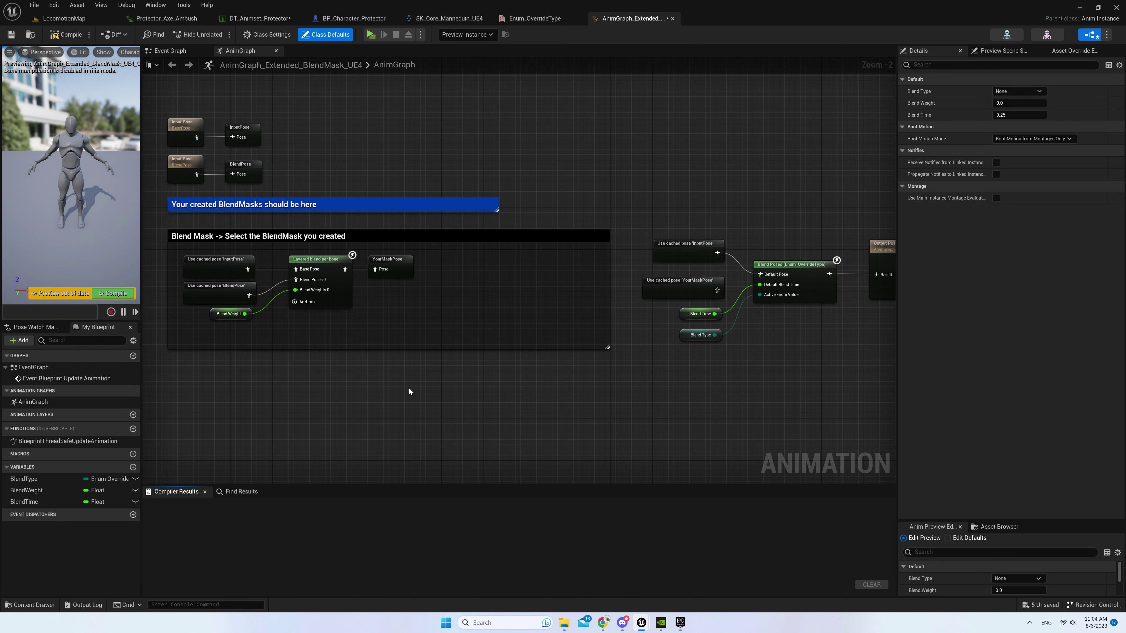
right_drag(442, 385, 494, 396)
scroll(494, 399, up, 2)
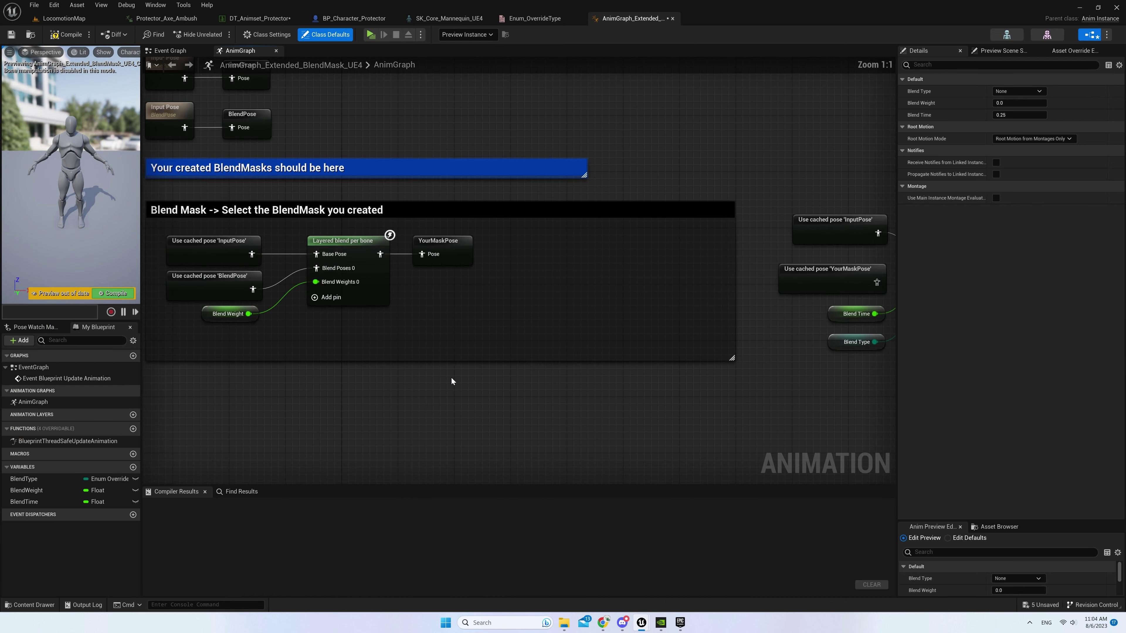
click(444, 267)
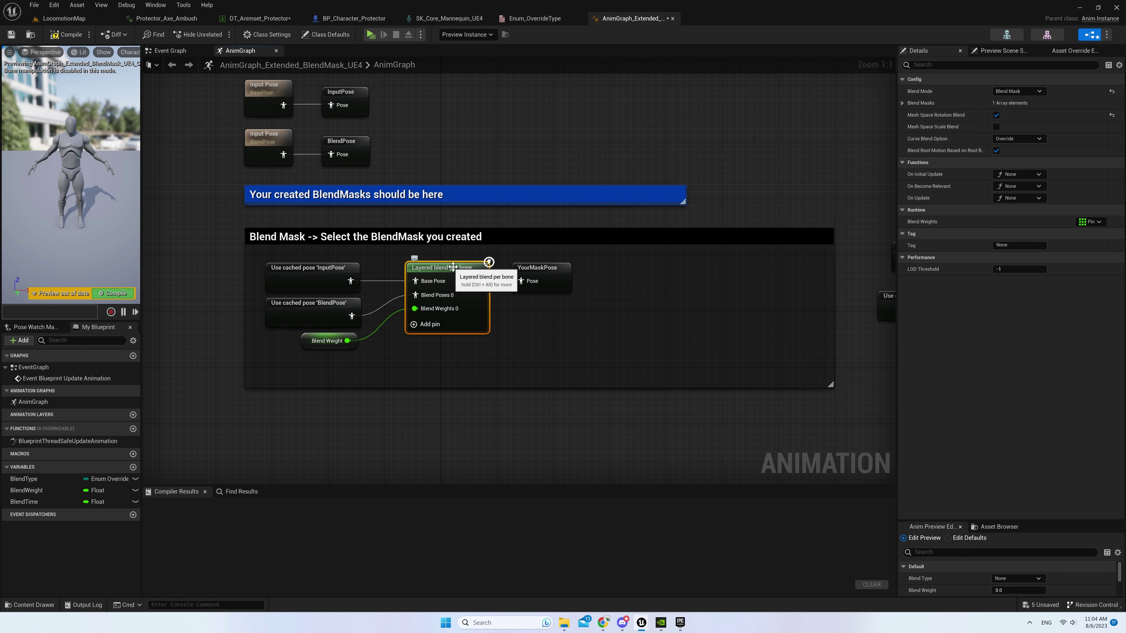
click(971, 105)
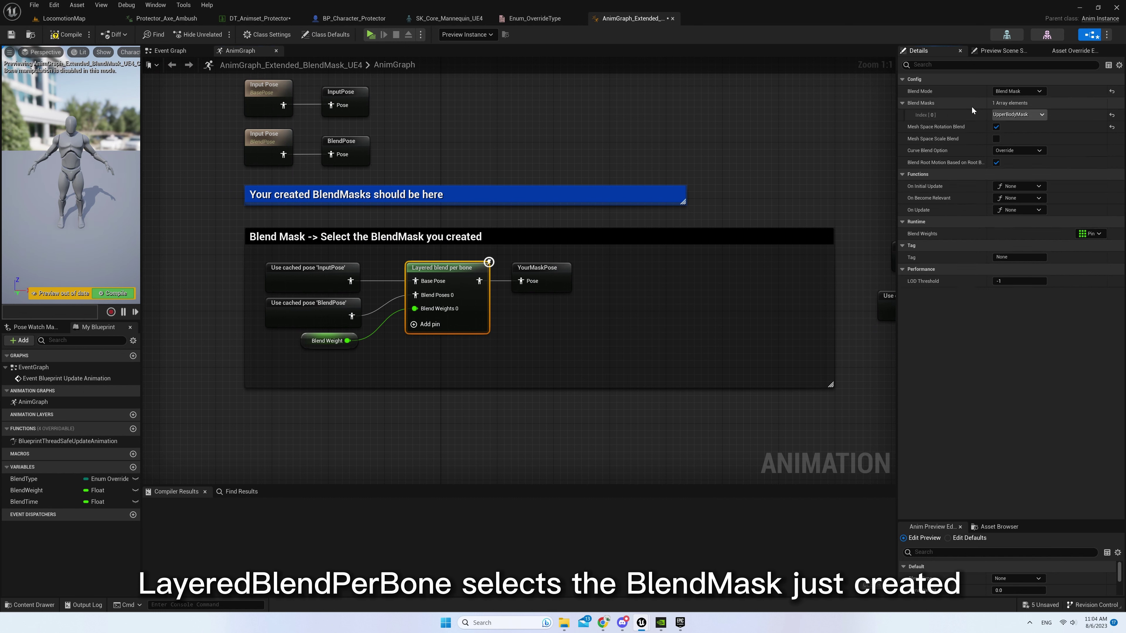
click(1019, 115)
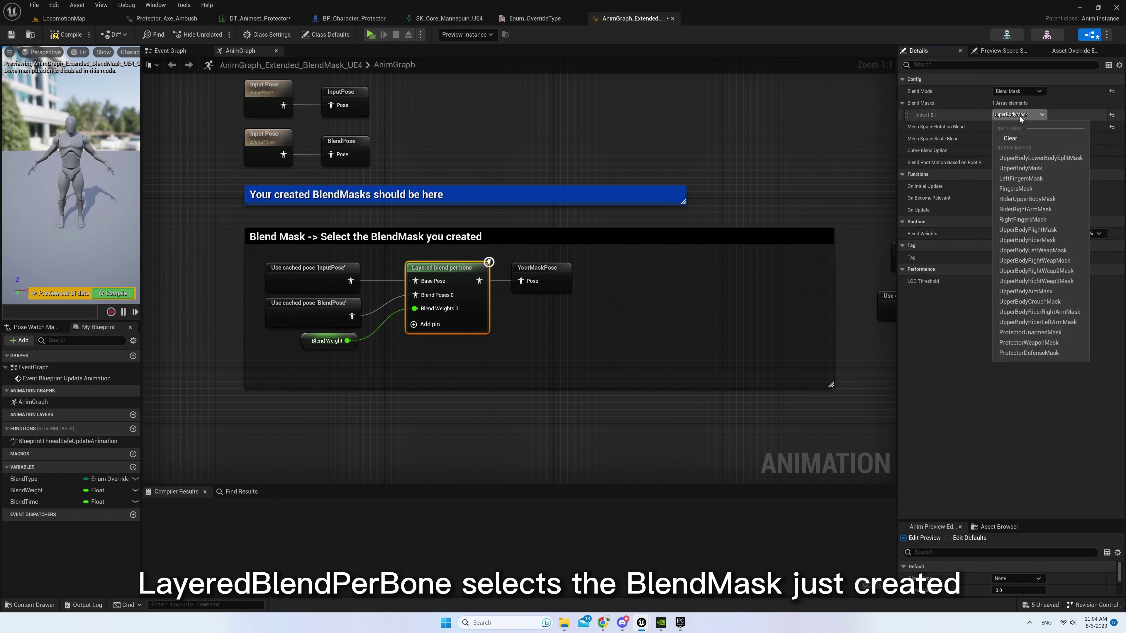
click(1032, 332)
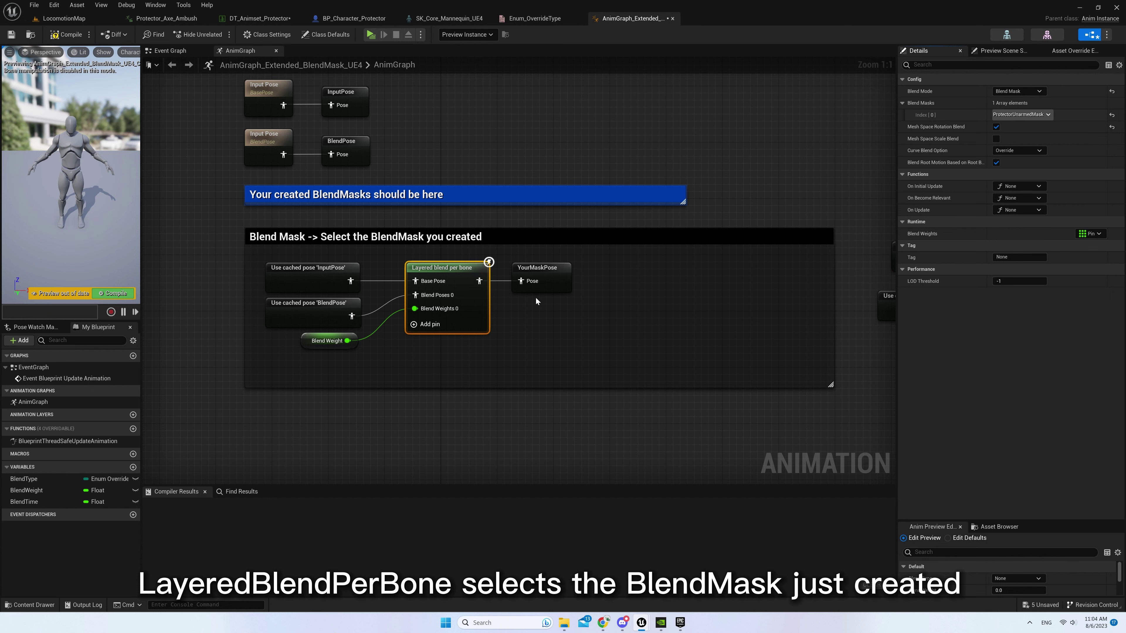
Rename the YourMaskPose cached pose to ProtectorUnarmedMaskPose
double_click(540, 268)
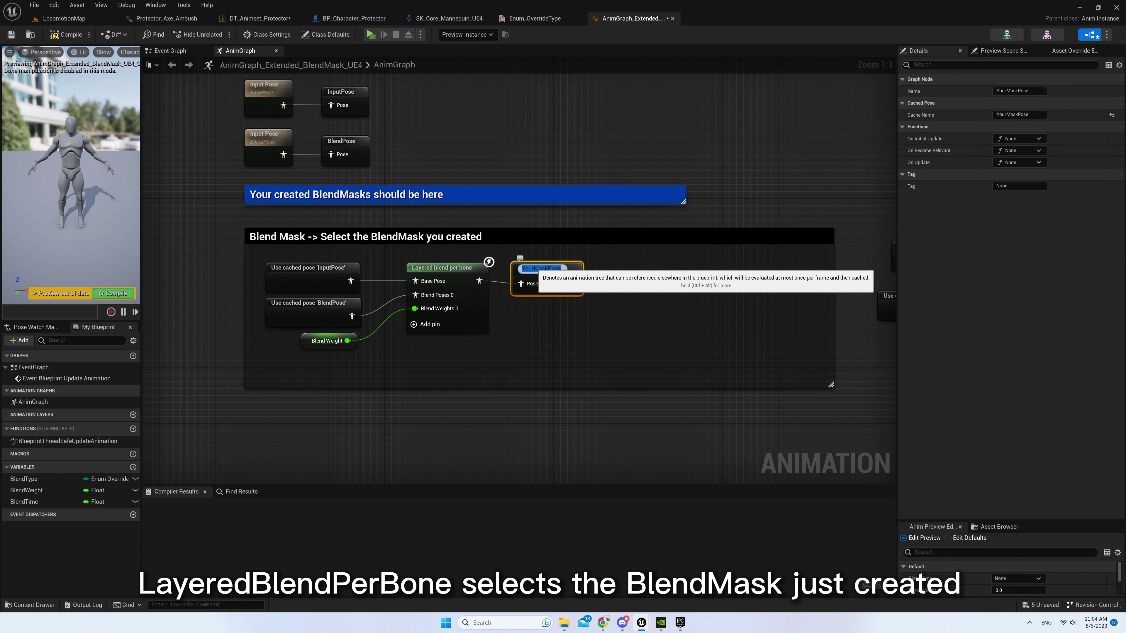
drag(533, 268, 498, 288)
text(Pro)
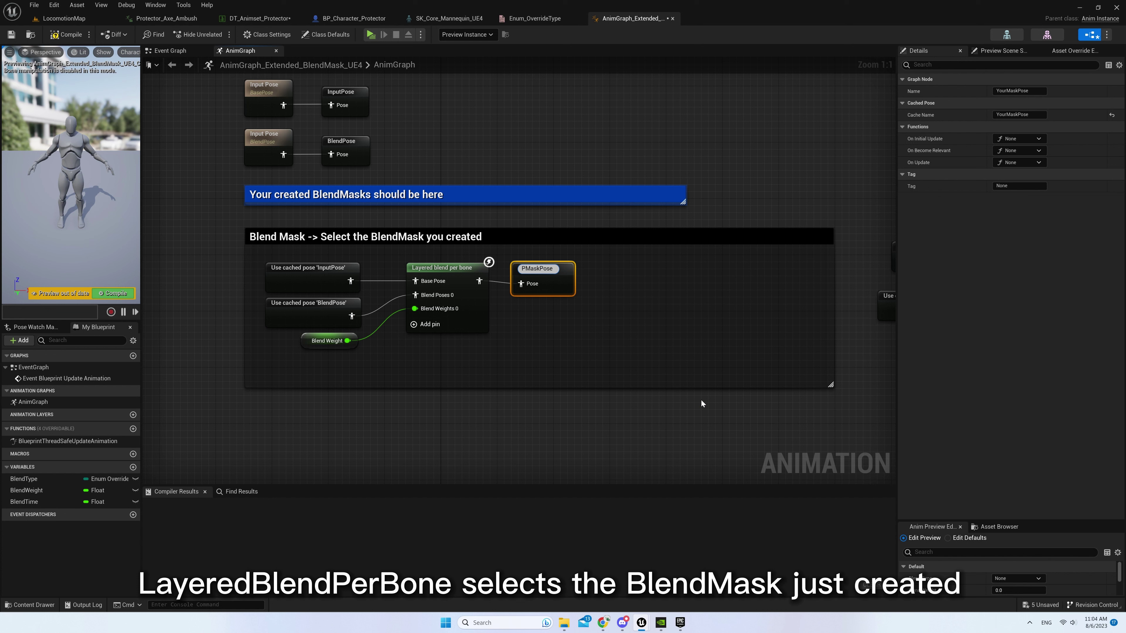
text(tector)
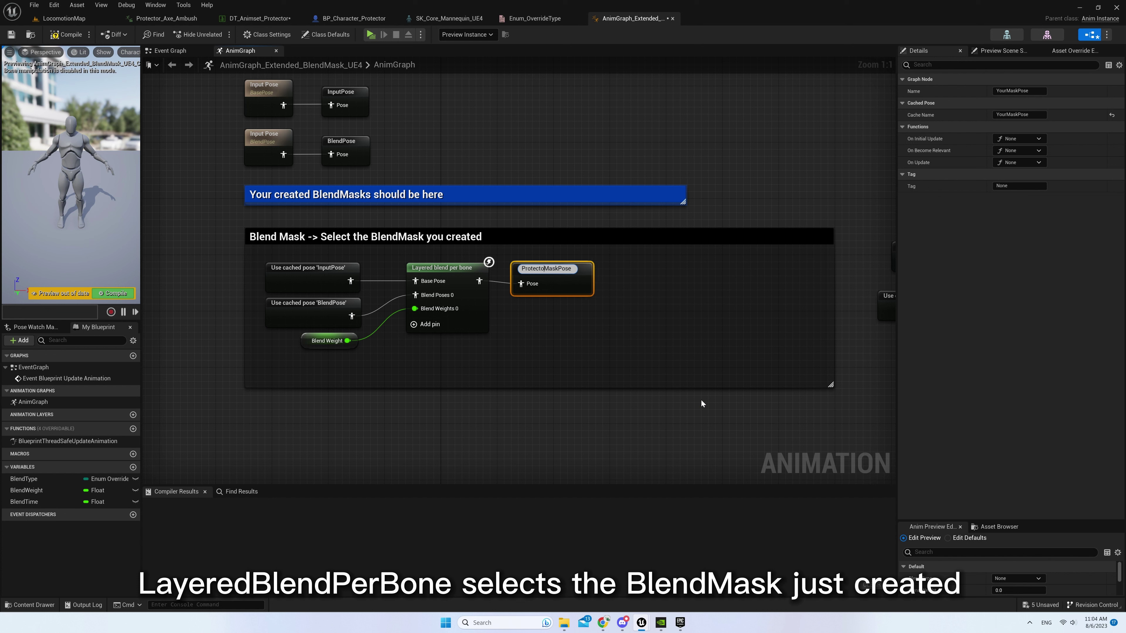
text(Unar)
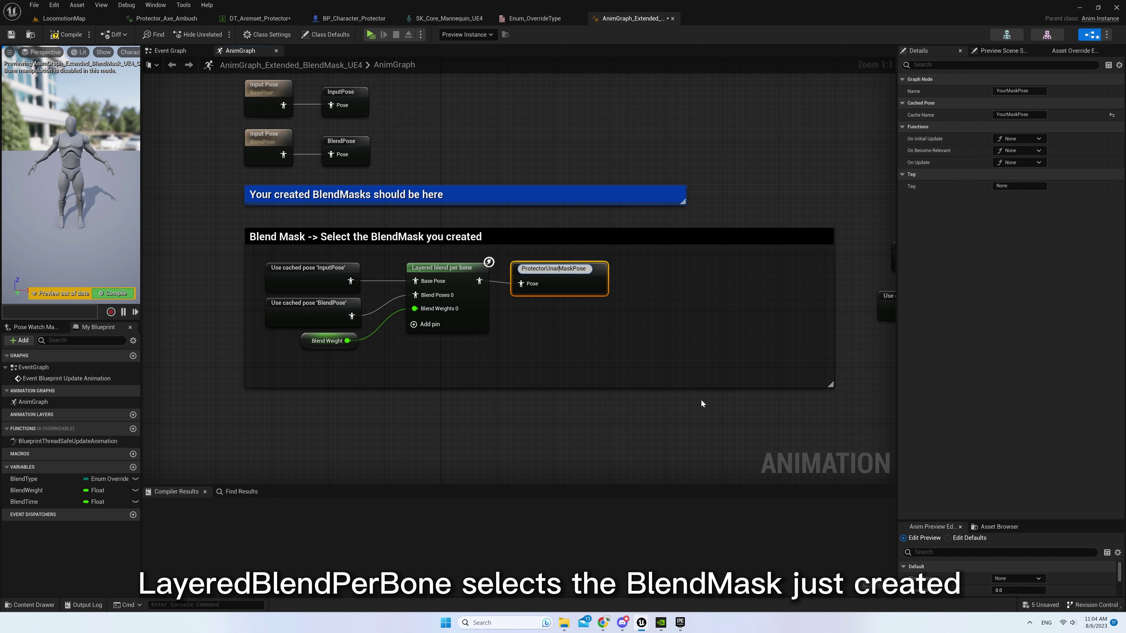
text(me)
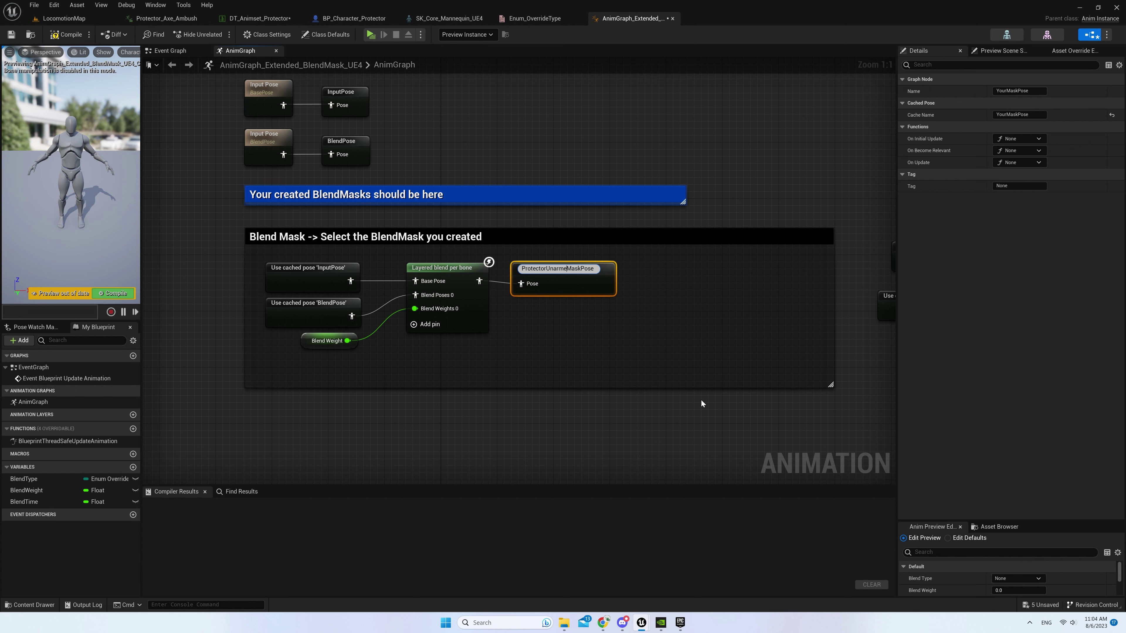
text(d)
key(Return)
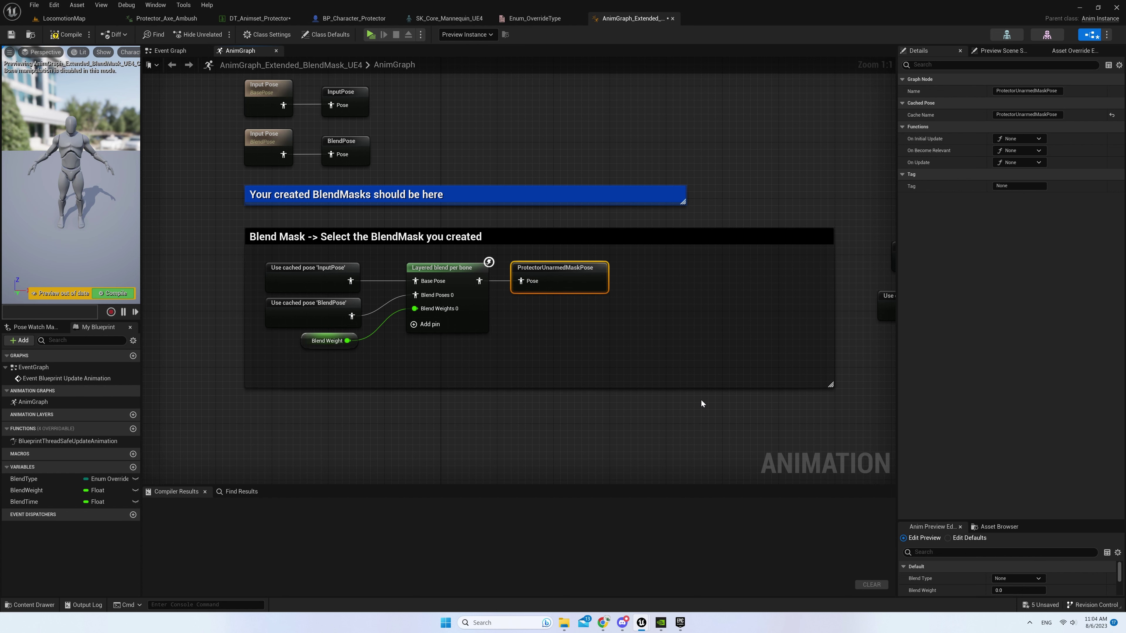
Enlarge the Blend Mask comment box and paste two copies of the five-node mask group below
right_drag(701, 400, 721, 305)
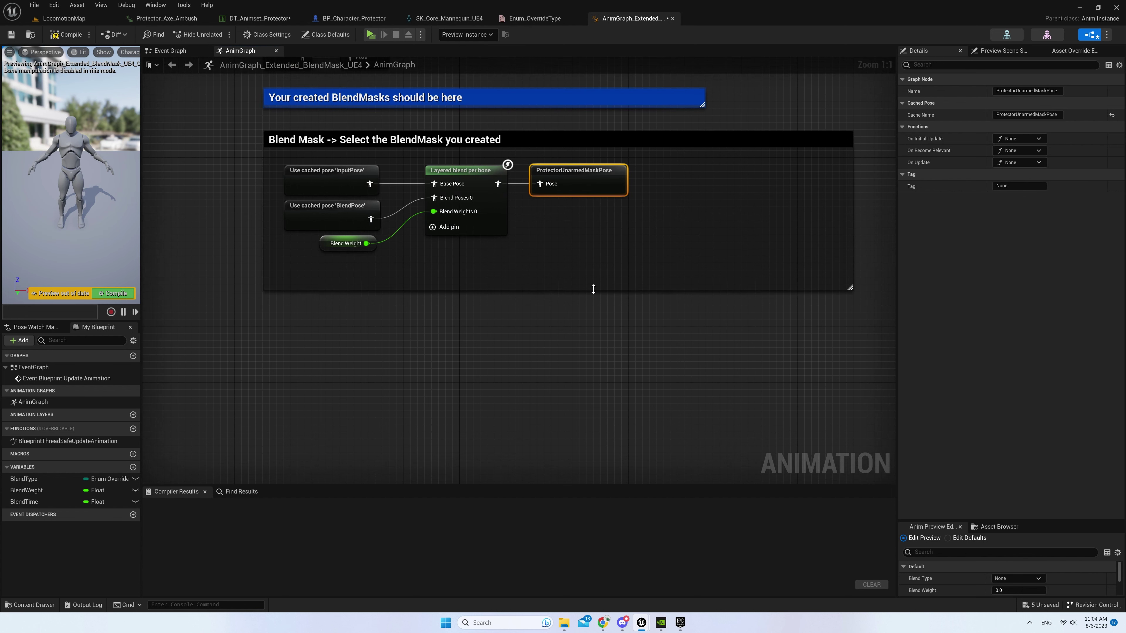
drag(585, 291, 607, 583)
drag(616, 268, 282, 164)
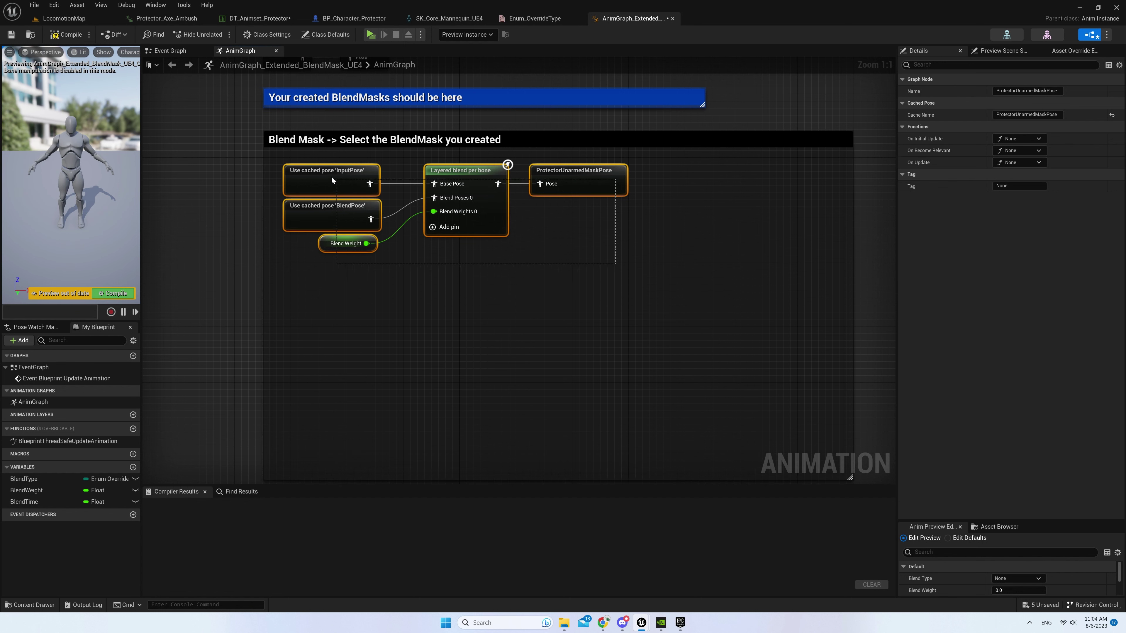
key(ctrl+c)
key(ctrl+v)
drag(449, 289, 470, 289)
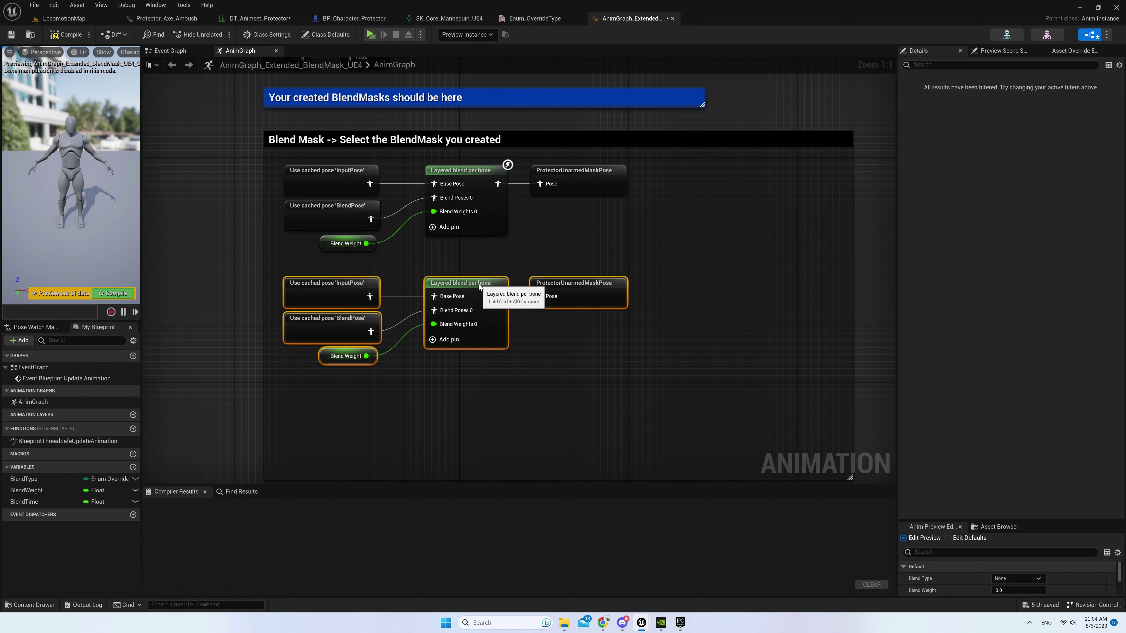
right_drag(549, 416, 558, 327)
key(ctrl+v)
drag(463, 315, 492, 308)
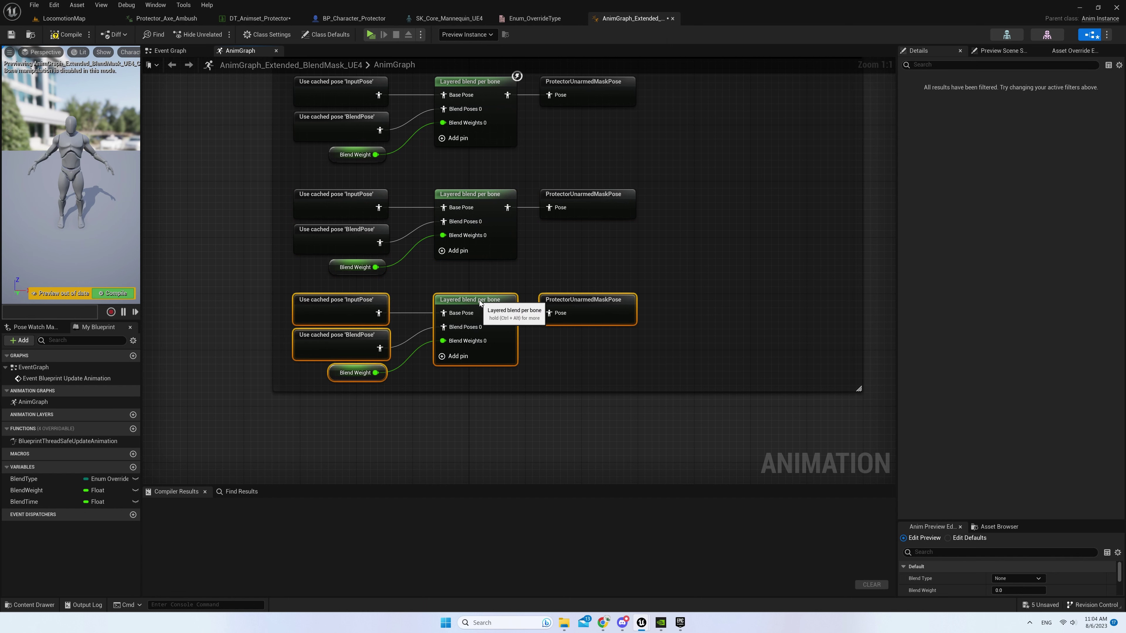
click(545, 226)
right_drag(544, 225, 565, 322)
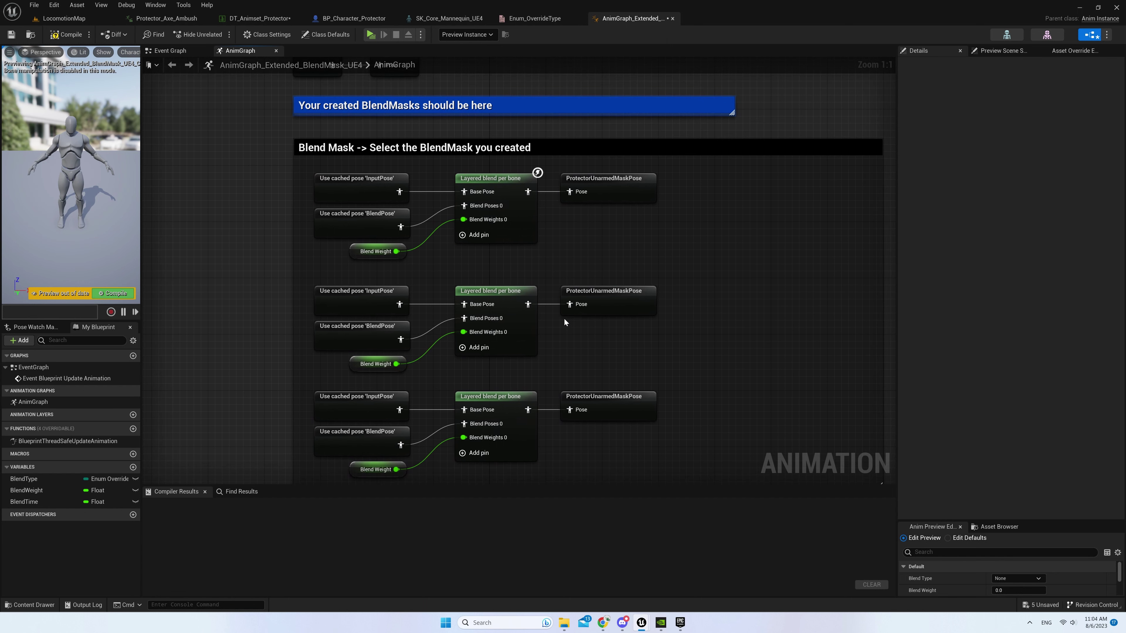
Set the middle group's mask to ProtectorWeaponMask and name its cached pose ProtectorWeaponMaskPose
click(517, 292)
click(1021, 114)
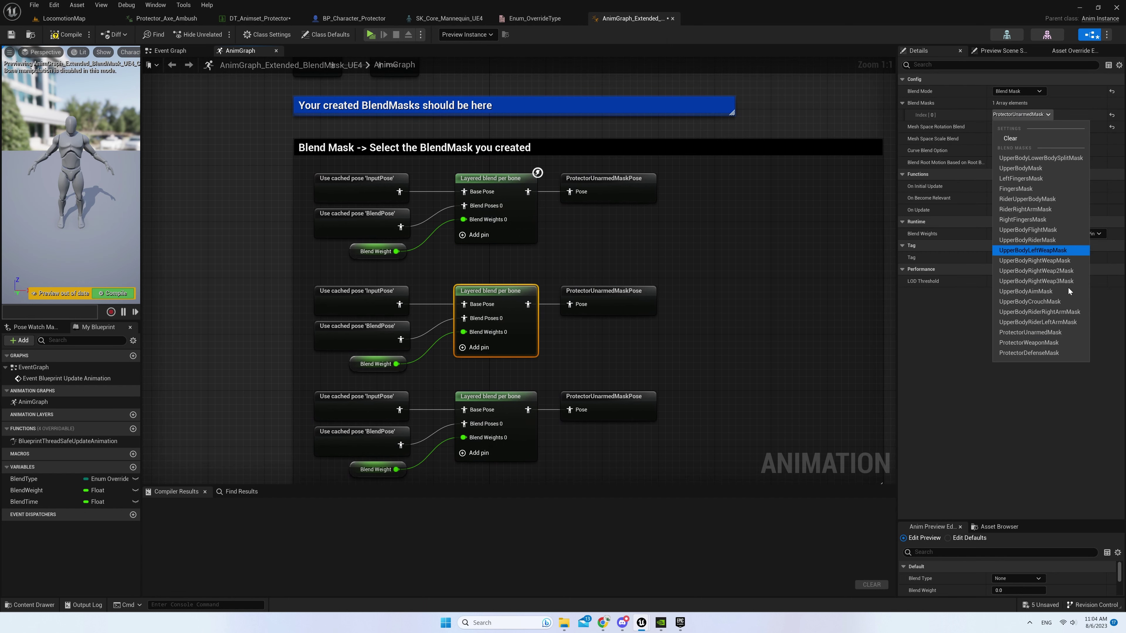
click(1038, 343)
click(587, 286)
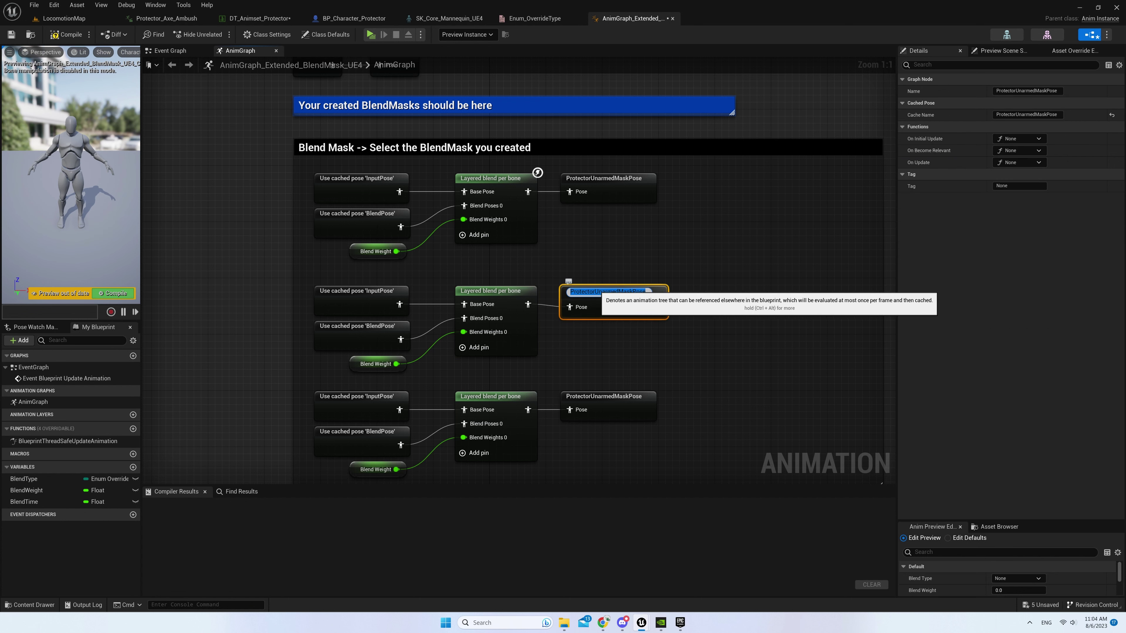
drag(595, 291, 613, 292)
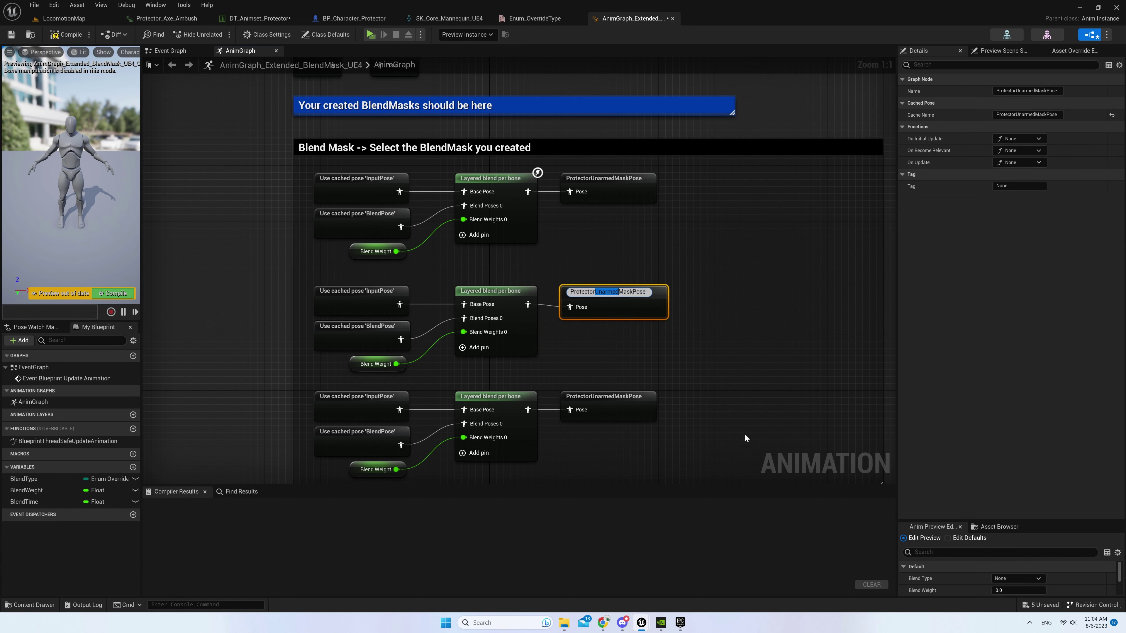
key(Delete)
key(Delete)
text(Weapon)
key(Return)
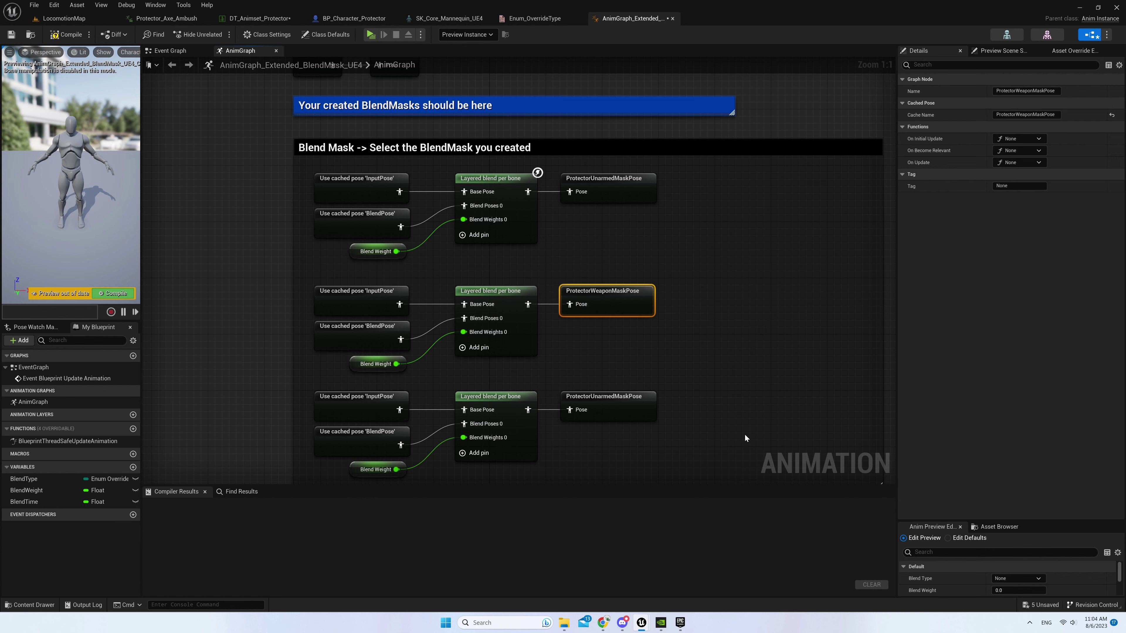
Set the bottom group's mask to ProtectorDefenseMask and name its cached pose ProtectorDefenseMaskPose
click(510, 399)
click(1022, 114)
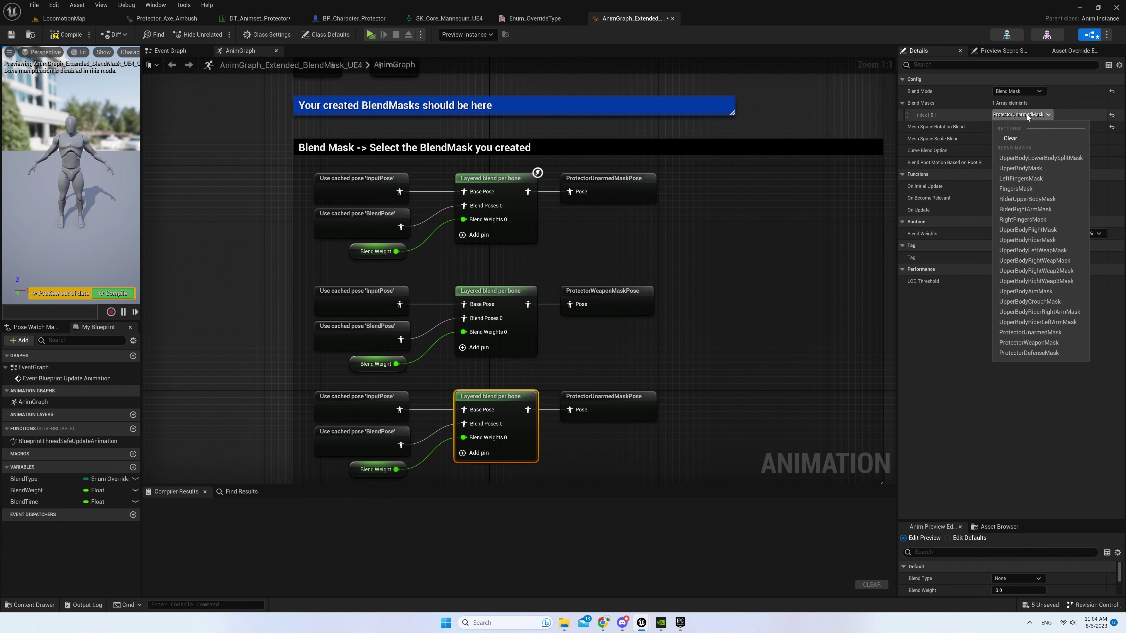
click(1040, 354)
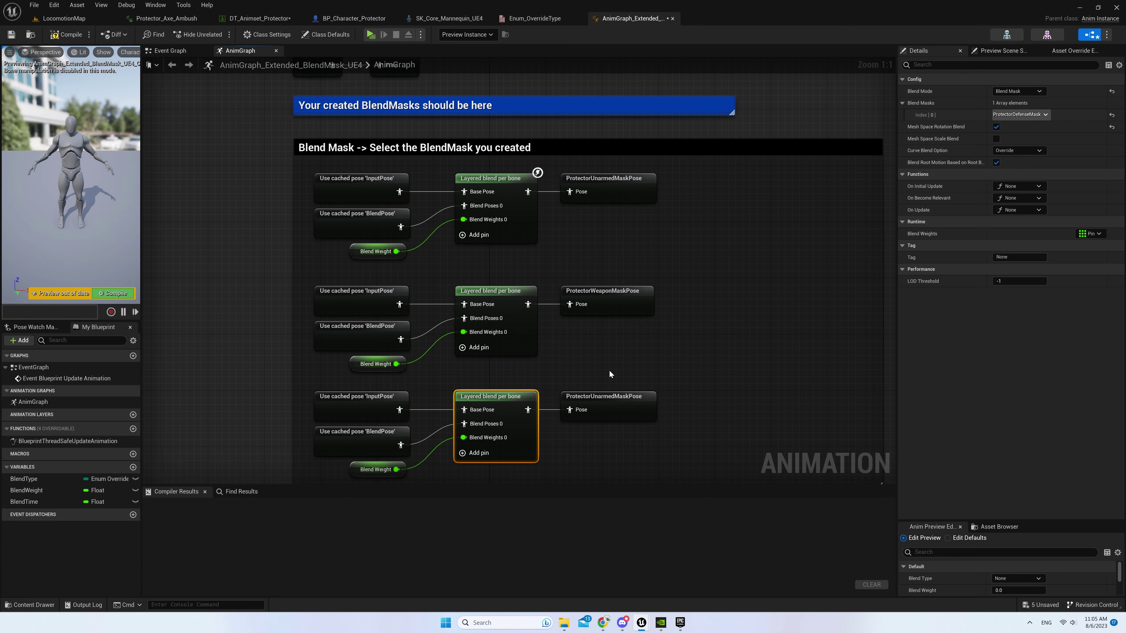
click(606, 402)
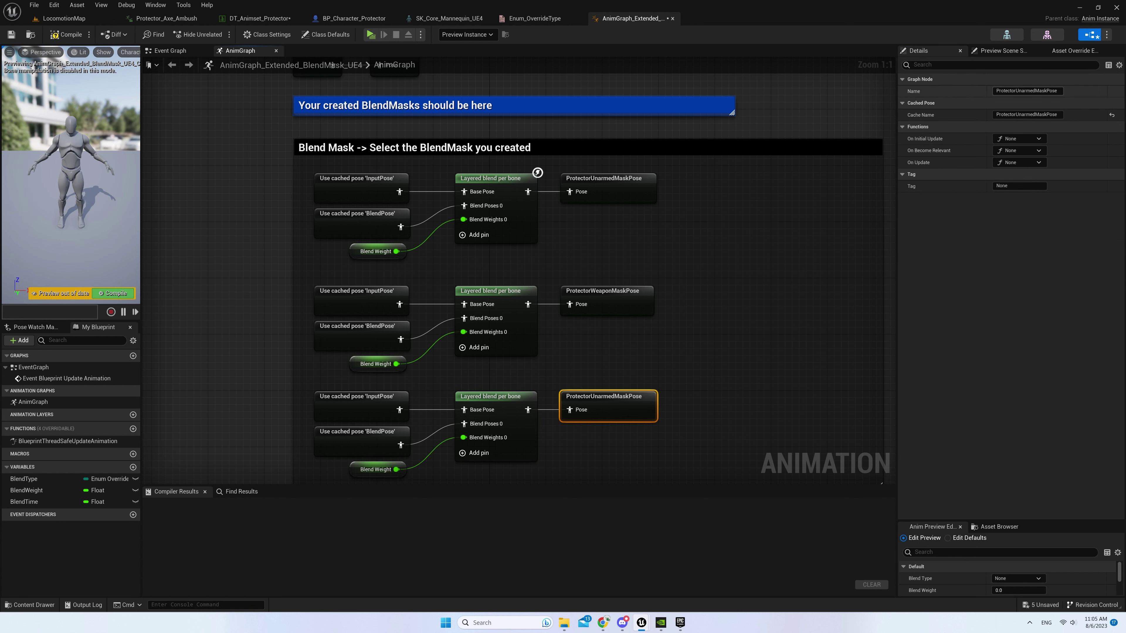
drag(1015, 90, 1024, 90)
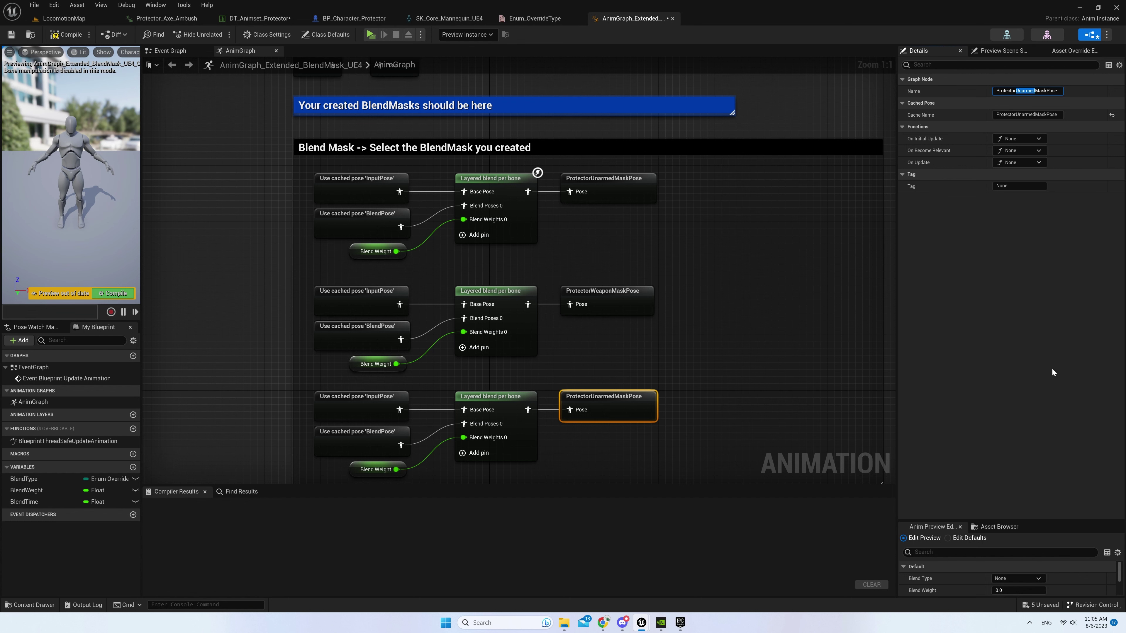
text(Defe)
text(nse)
key(Return)
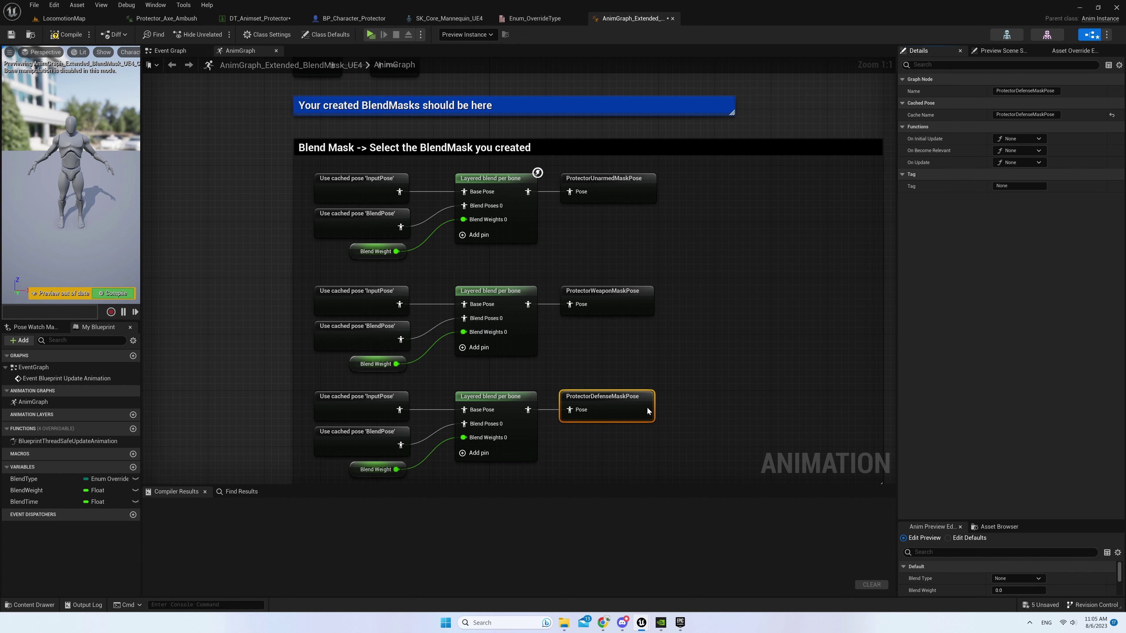
right_drag(647, 410, 599, 325)
drag(672, 288, 611, 341)
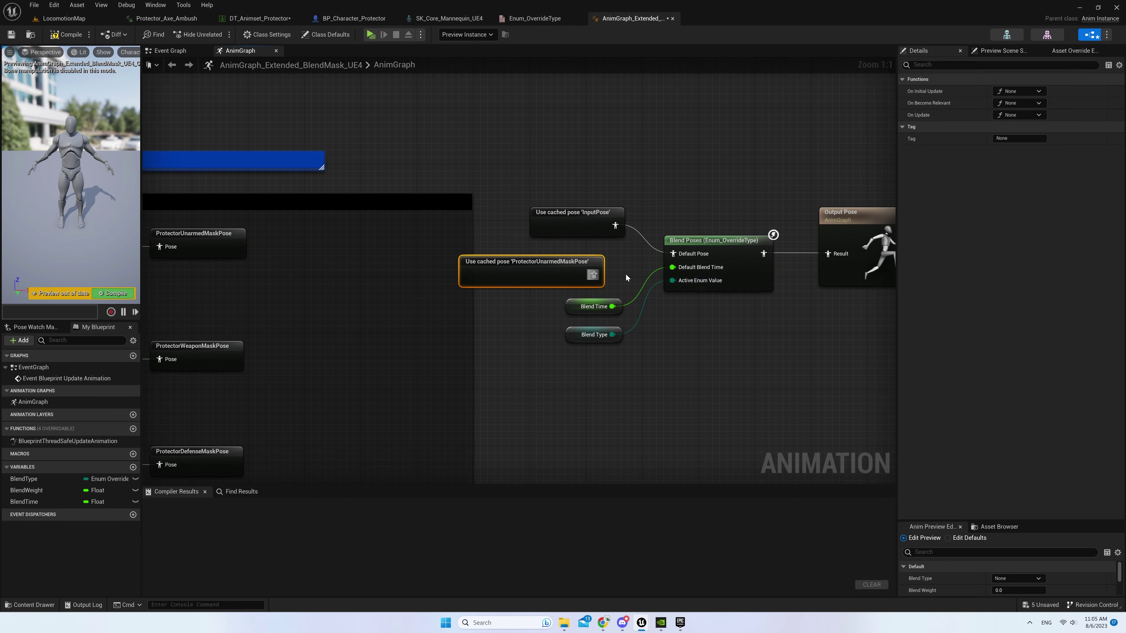
Add ProtectorUnarmedMask, ProtectorWeaponMask and ProtectorDefenseMask pose pins to Blend Poses, moving Blend Type lower
right_click(696, 256)
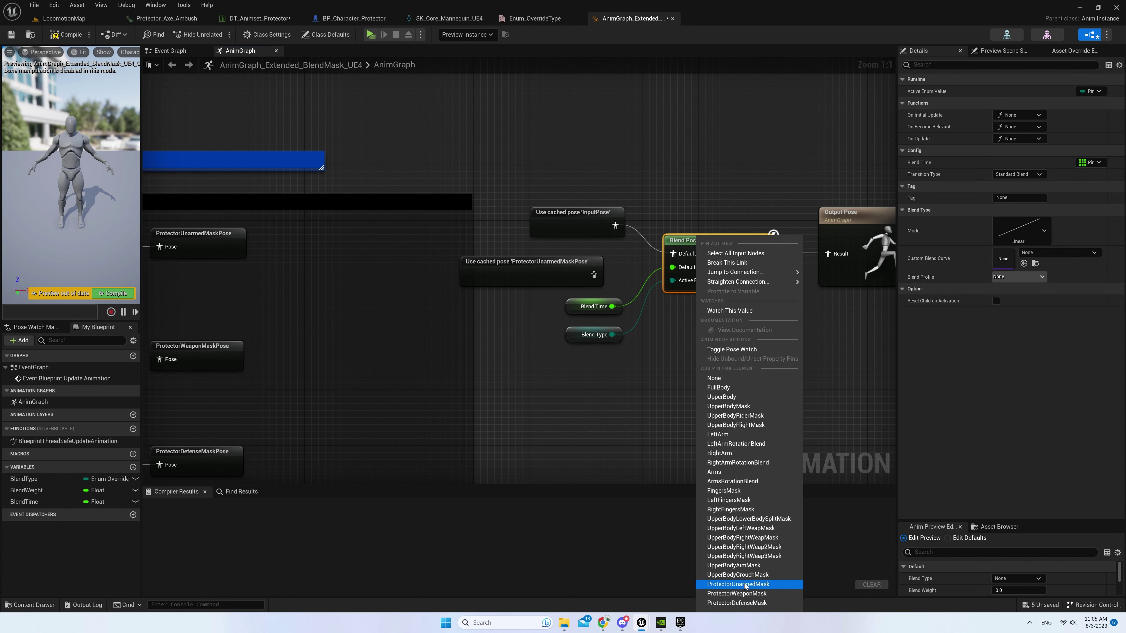
click(748, 592)
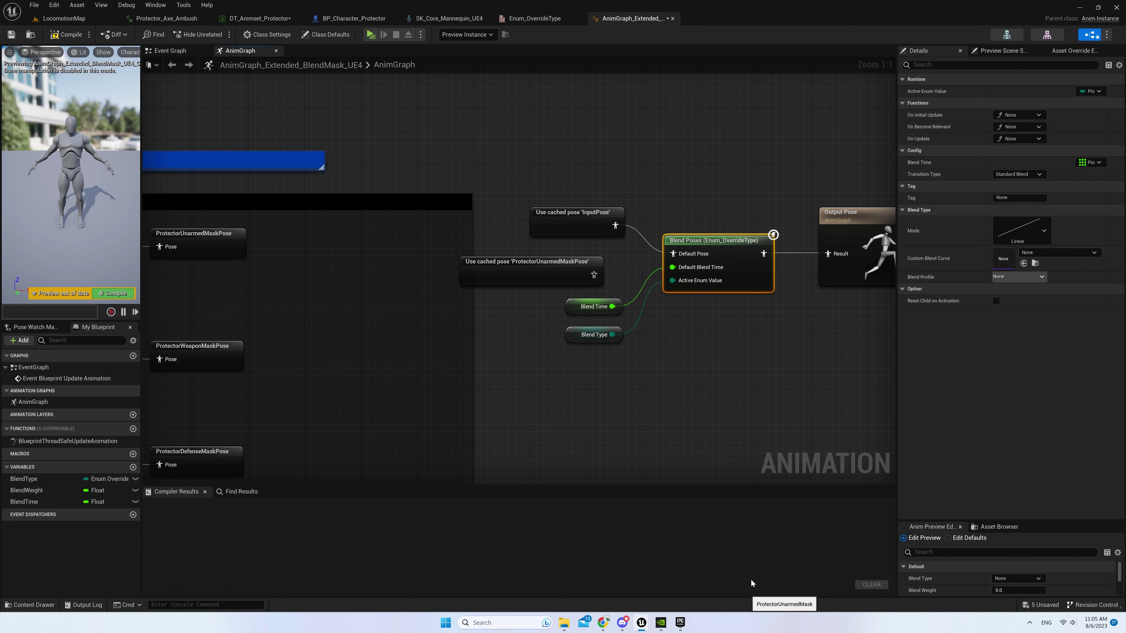
right_click(693, 259)
click(734, 603)
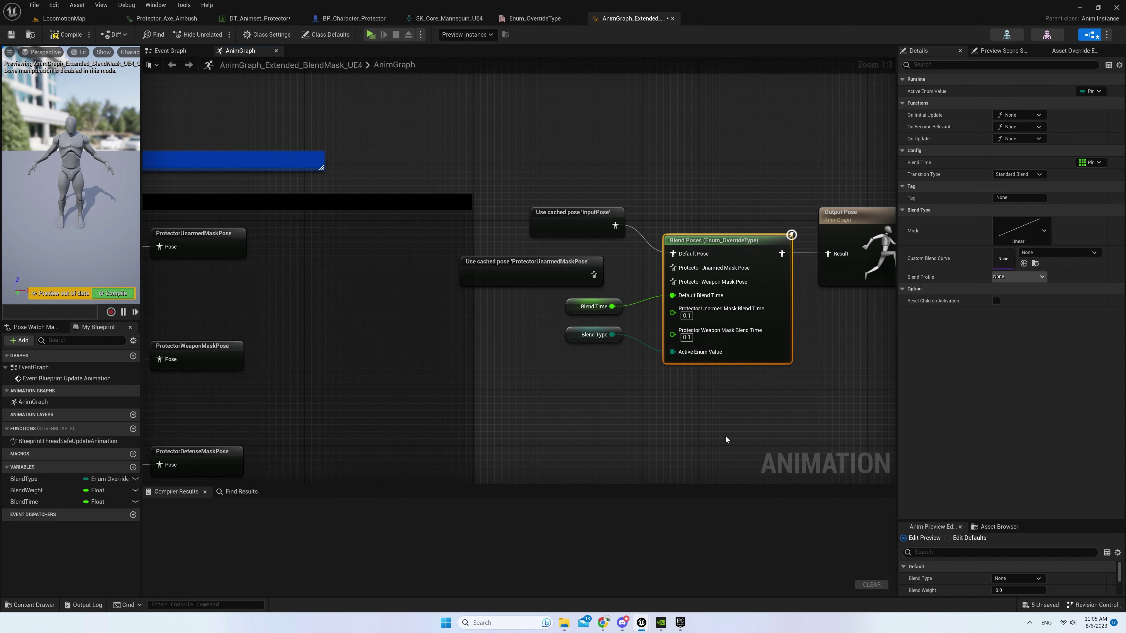
right_click(684, 254)
click(734, 603)
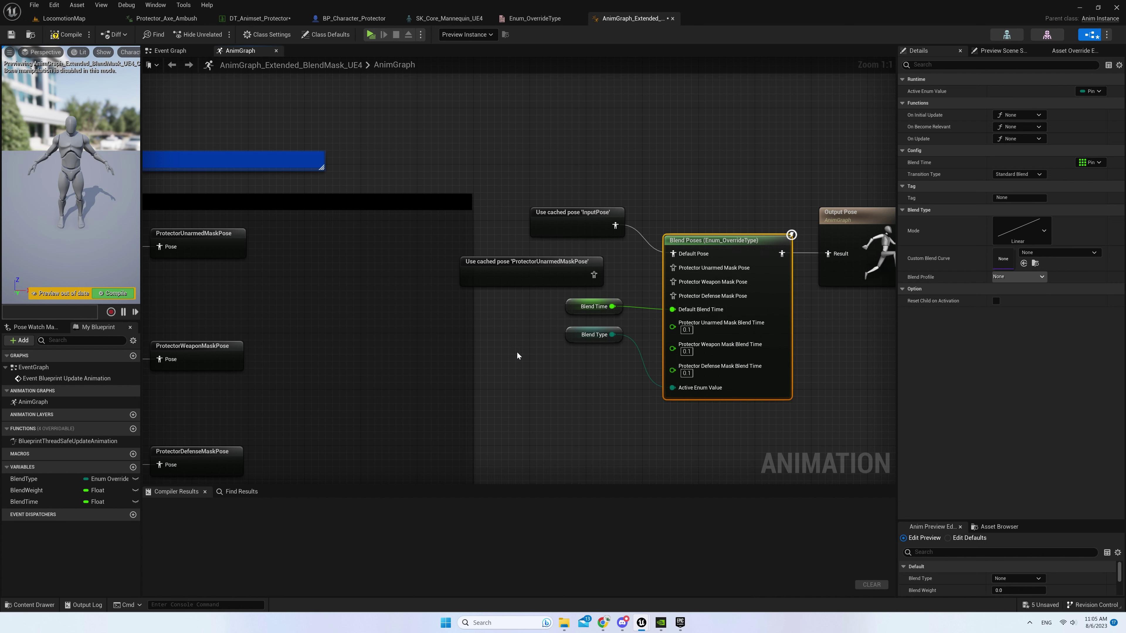
drag(576, 334, 580, 434)
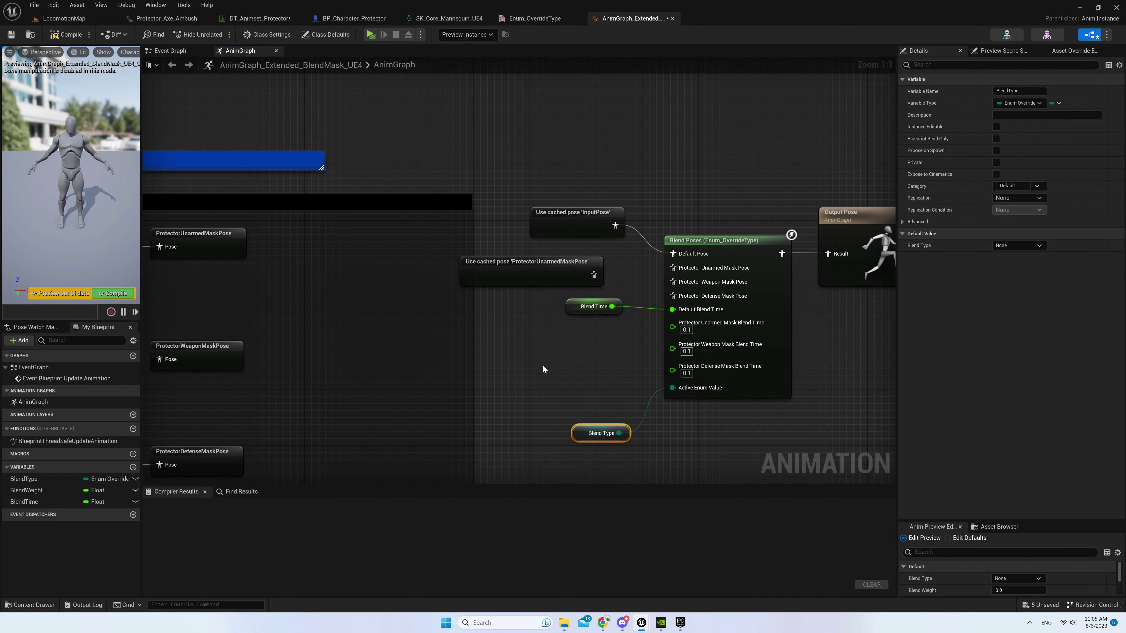
Add 'use cached pose' nodes for ProtectorWeaponMaskPose and ProtectorDefenseMaskPose
right_click(509, 334)
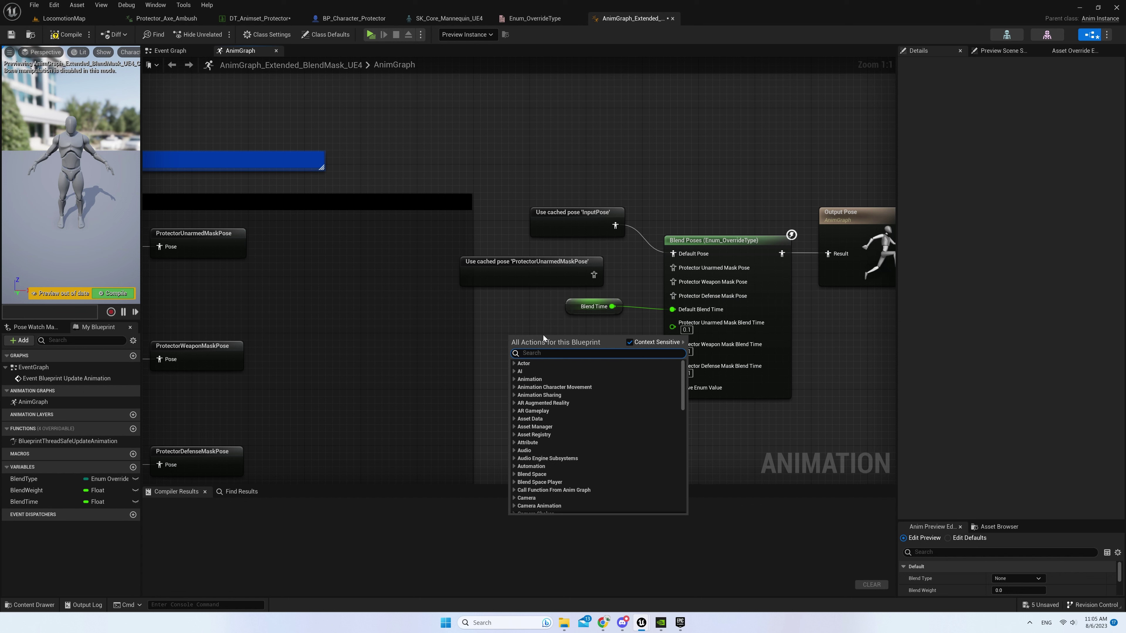
text(use pro)
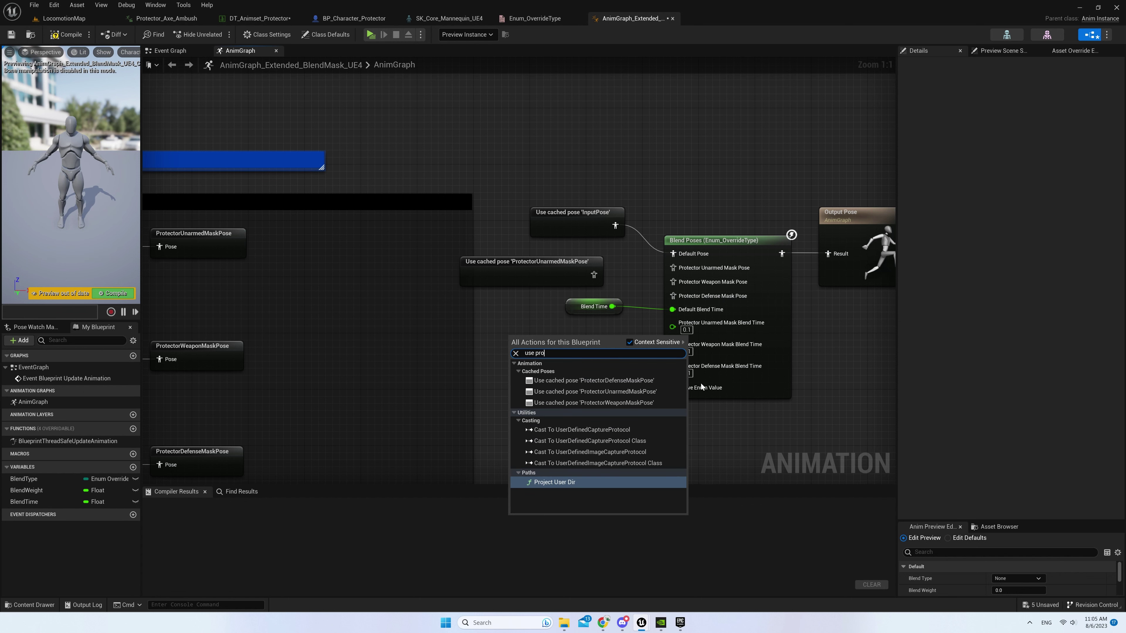
click(623, 403)
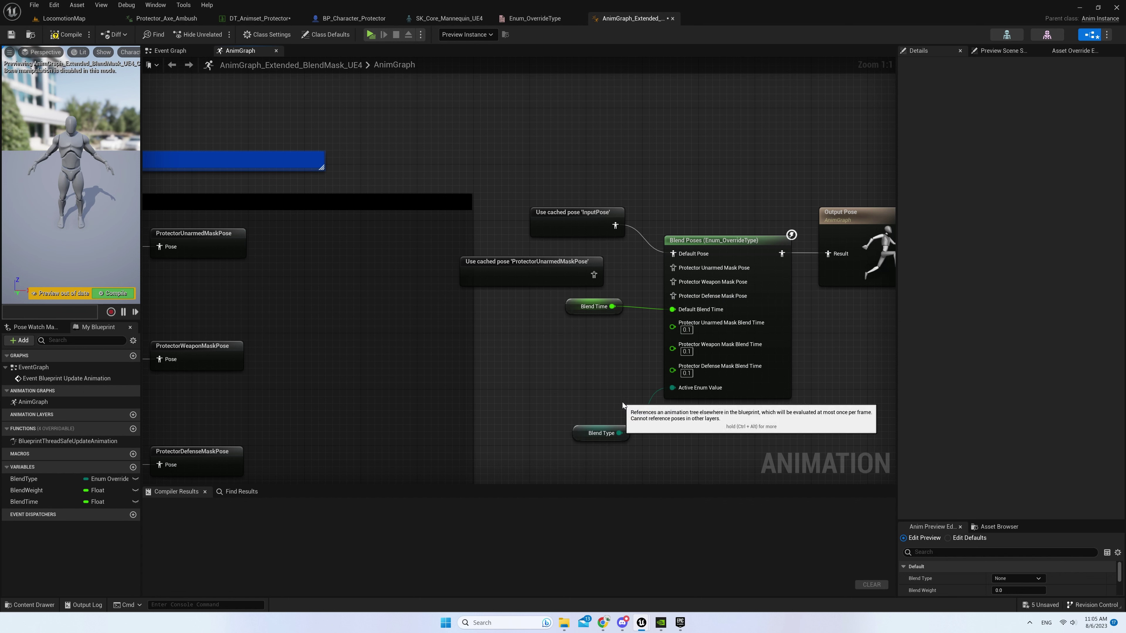
right_click(515, 393)
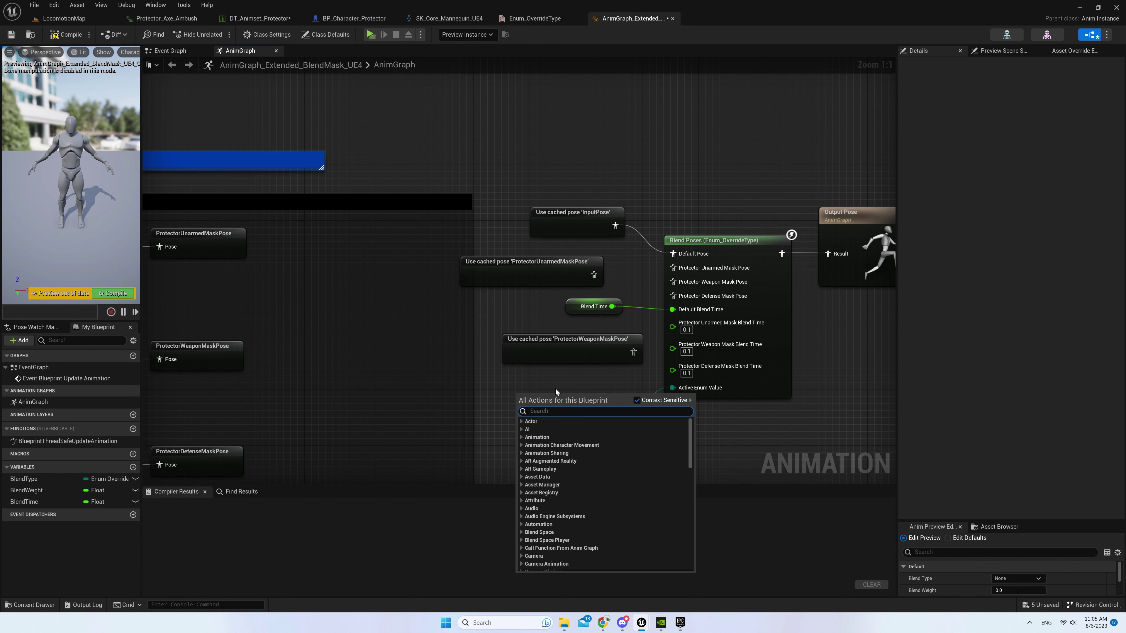
text(use pro)
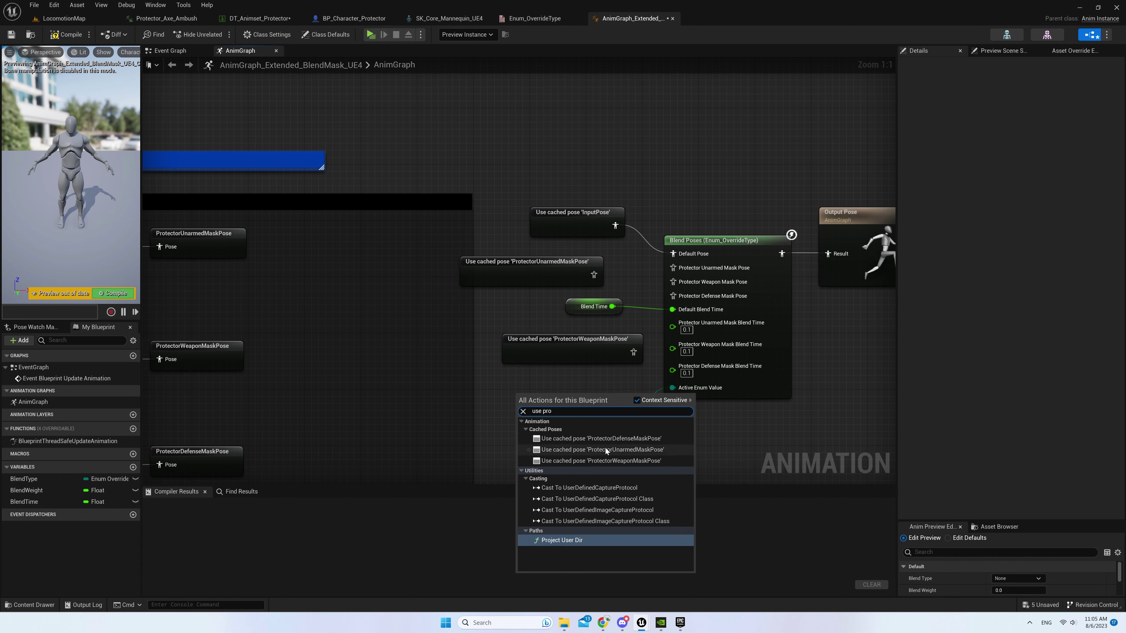
click(622, 439)
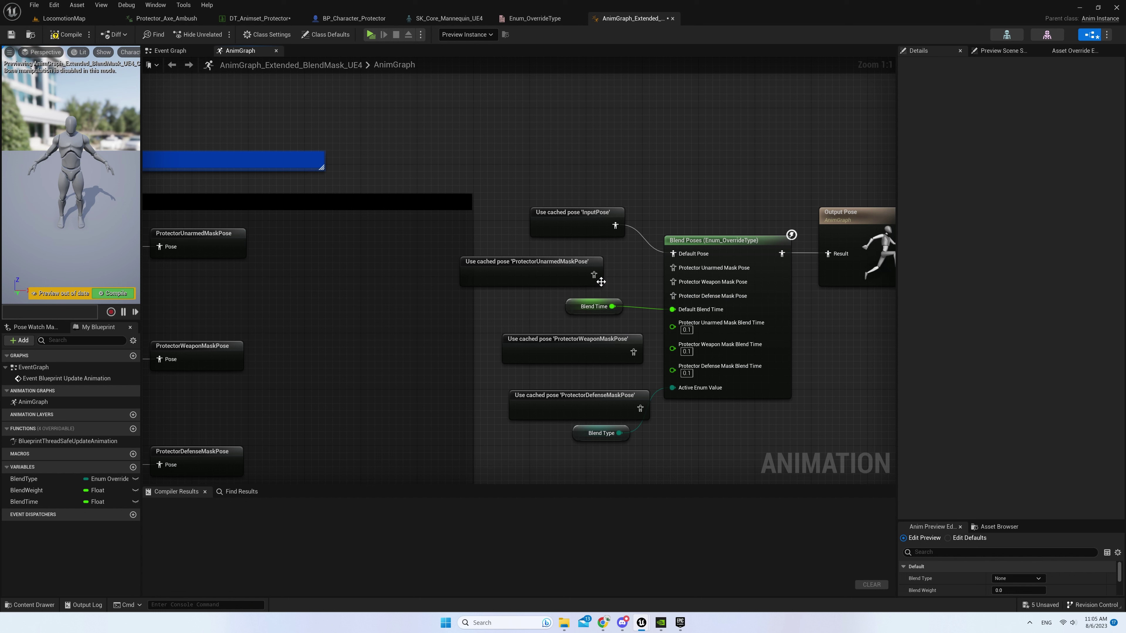
Wire the Unarmed, Weapon and Defense cached poses and Blend Time into Blend Poses
drag(595, 276, 683, 271)
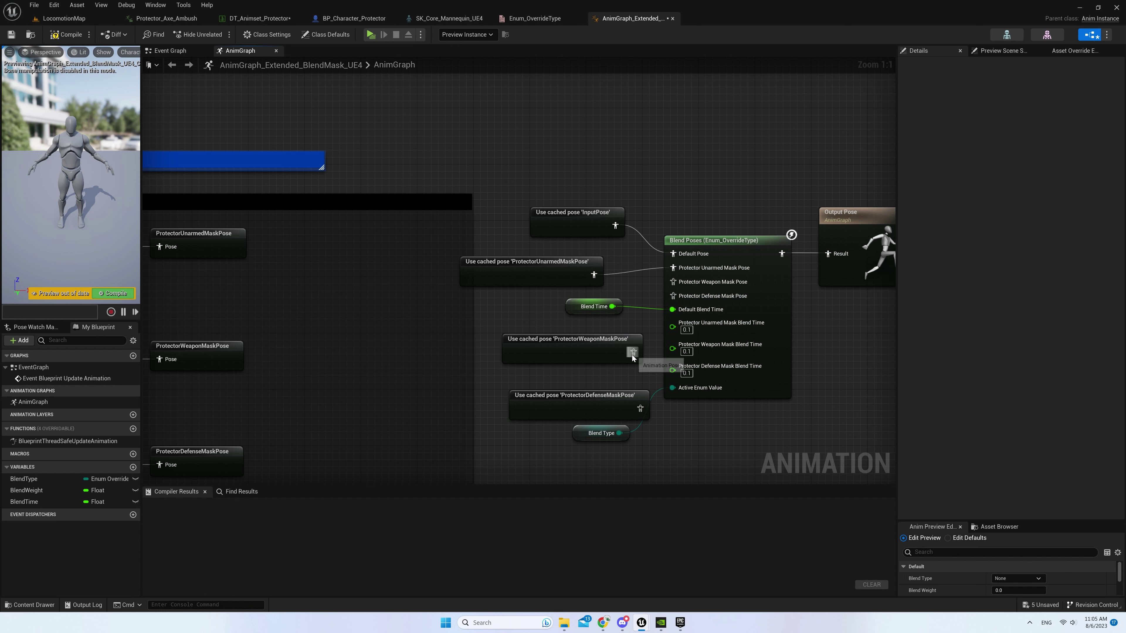
drag(634, 352, 683, 284)
drag(639, 408, 673, 295)
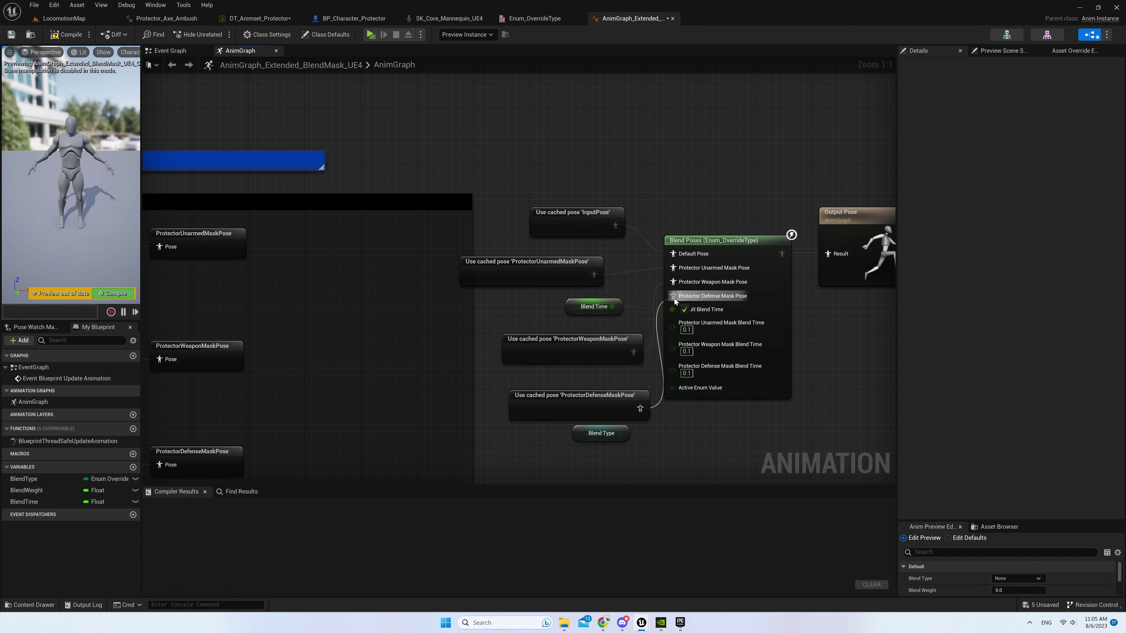
mouse_move(594, 343)
mouse_down()
mouse_move(565, 328)
mouse_move(589, 367)
mouse_up()
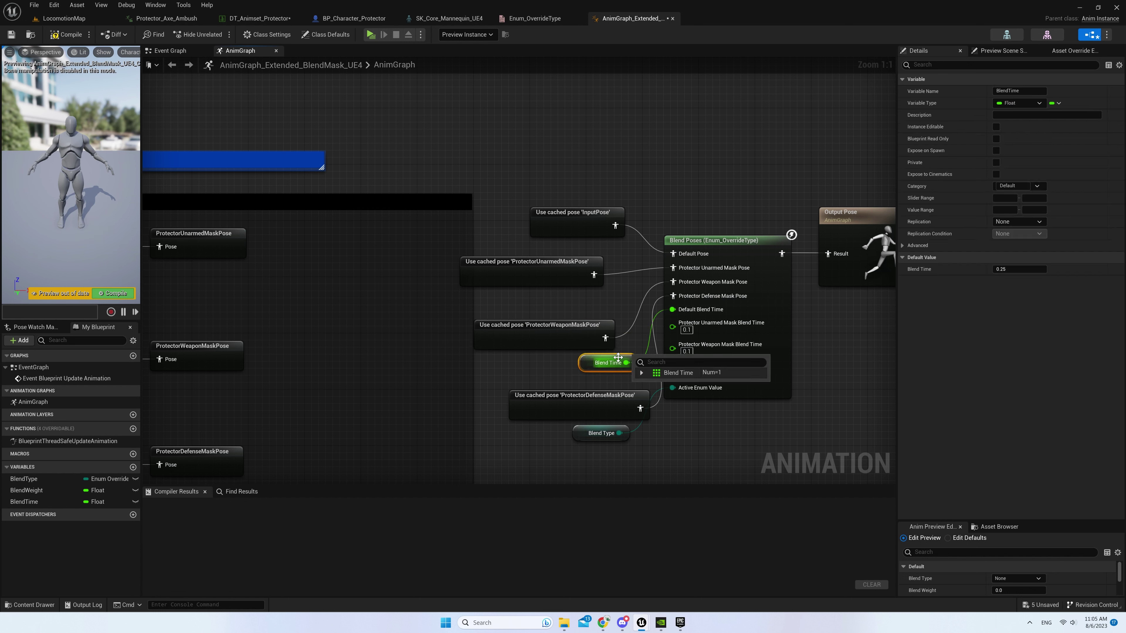
drag(626, 363, 673, 327)
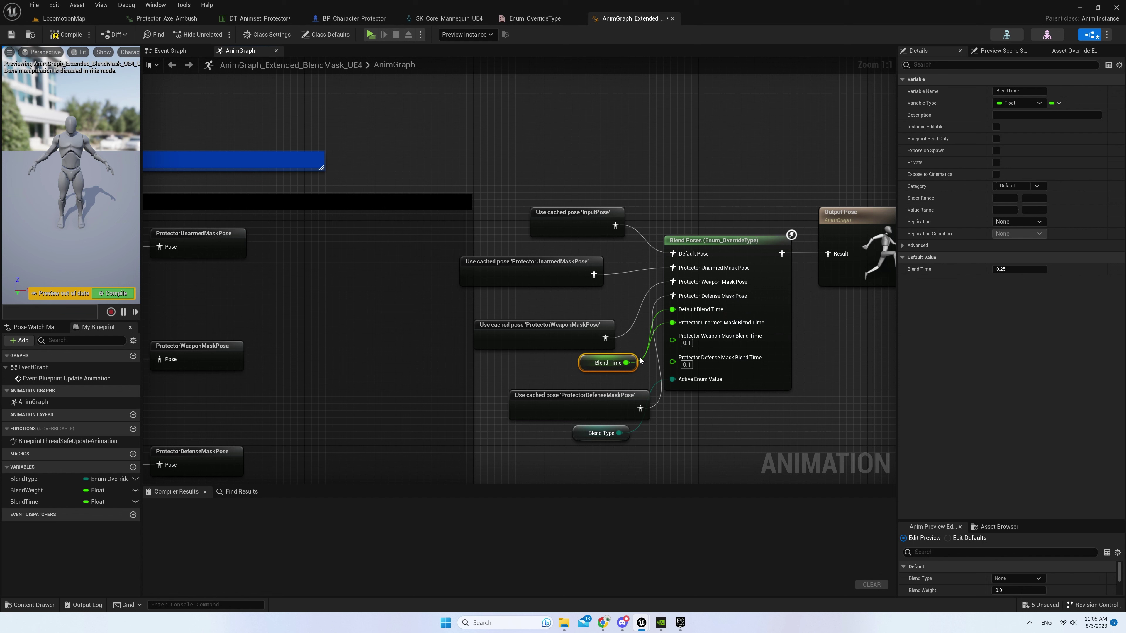
mouse_move(625, 363)
mouse_down()
mouse_move(672, 340)
mouse_move(682, 359)
mouse_move(625, 434)
mouse_move(694, 399)
mouse_up()
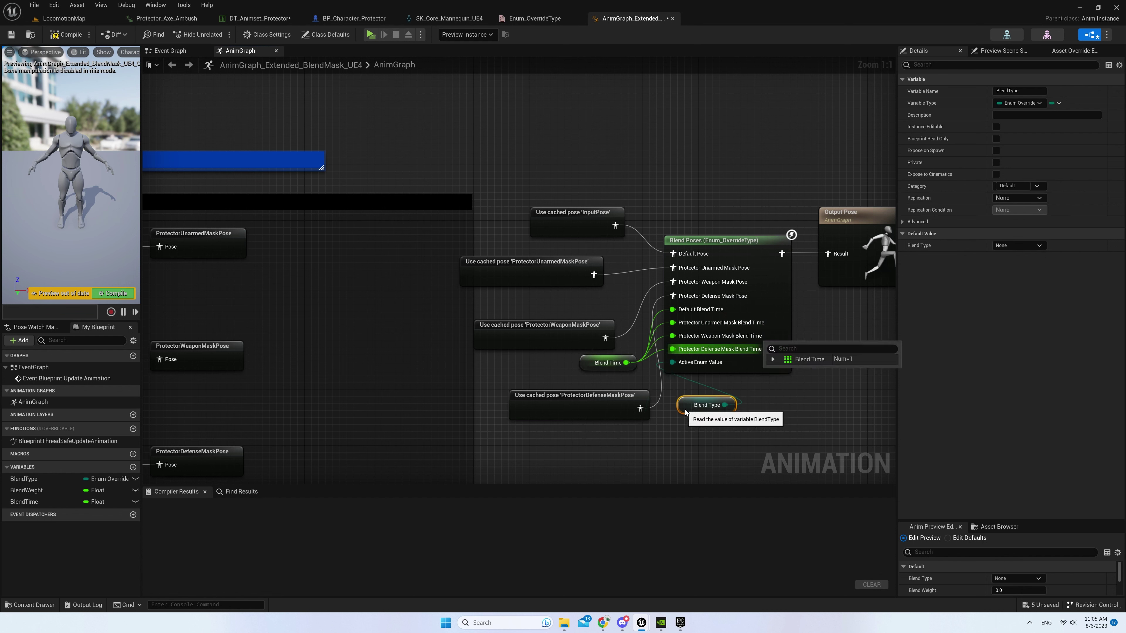
Tidy the cached pose, Blend Time and Blend Type nodes, then compile the blueprint
drag(590, 215, 583, 180)
drag(564, 274, 584, 232)
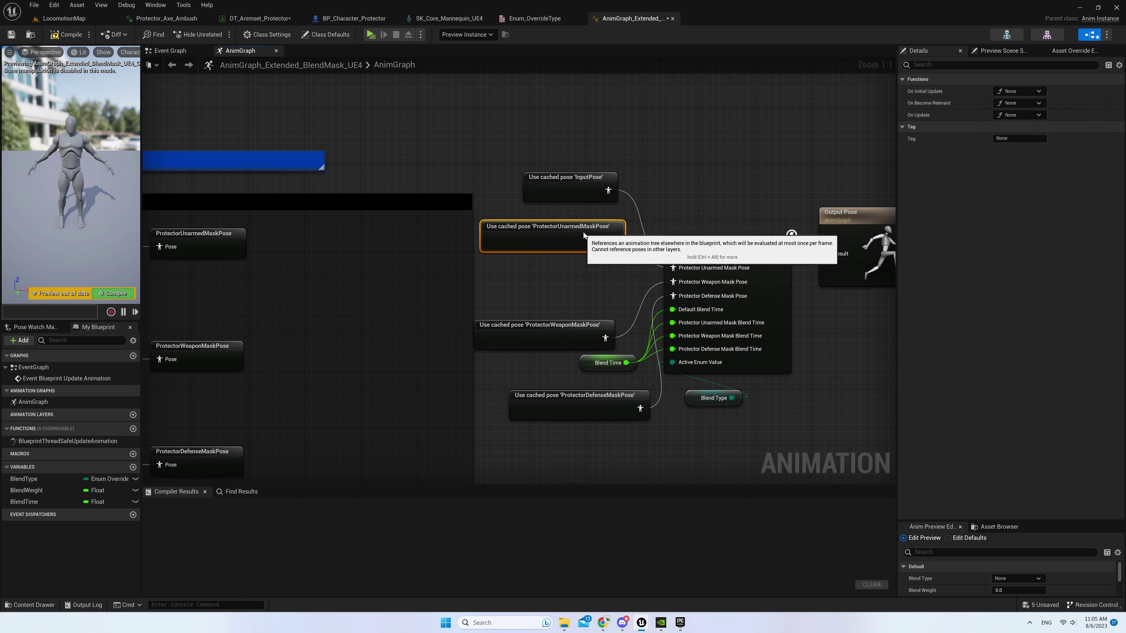
drag(567, 325, 584, 263)
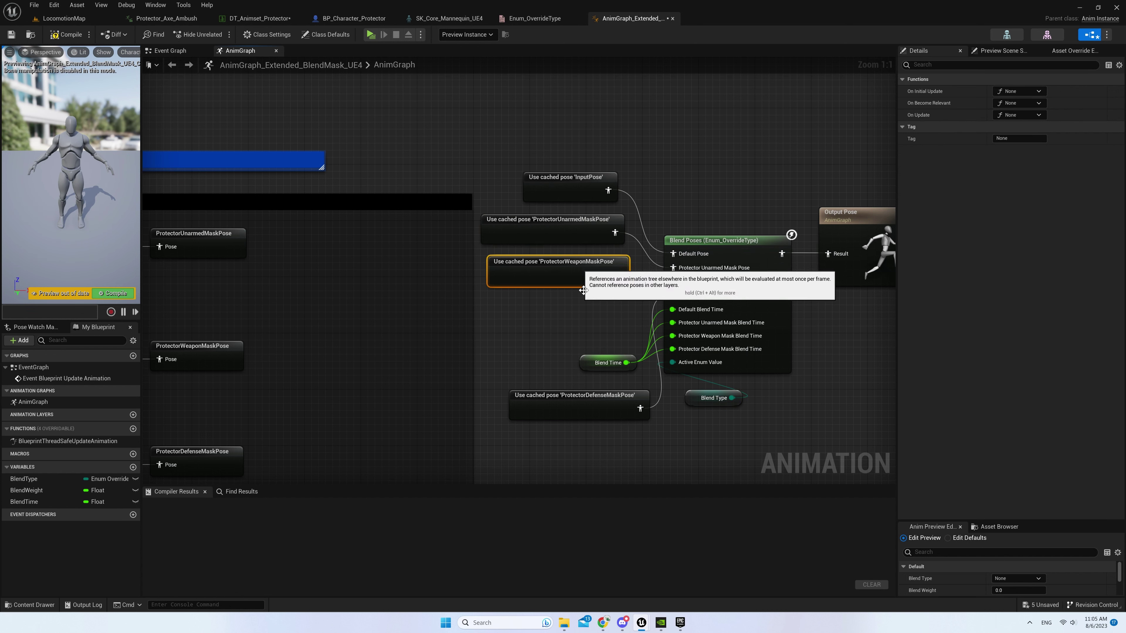
mouse_move(593, 402)
mouse_down()
mouse_move(594, 367)
mouse_move(568, 309)
mouse_up()
drag(587, 366, 580, 352)
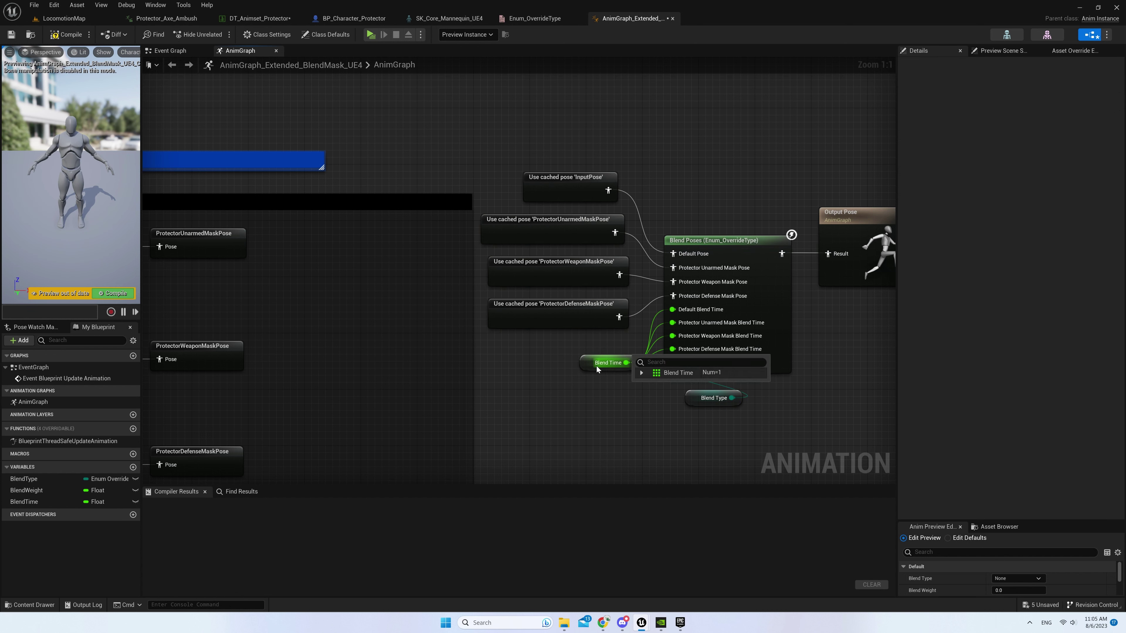
click(602, 401)
drag(697, 407, 677, 392)
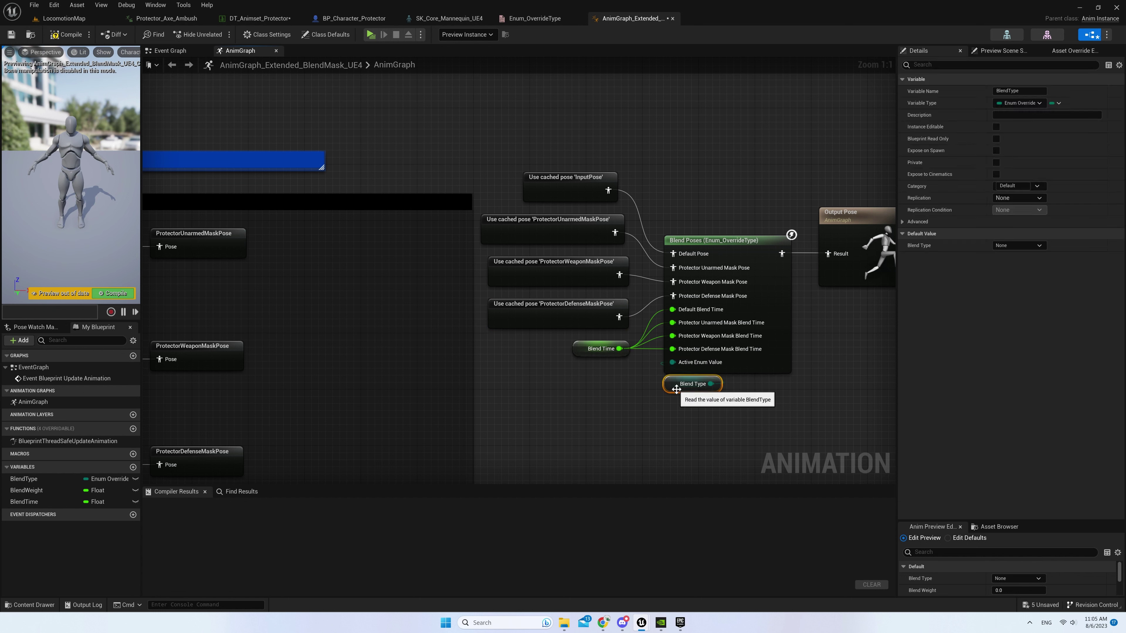
click(665, 425)
click(71, 39)
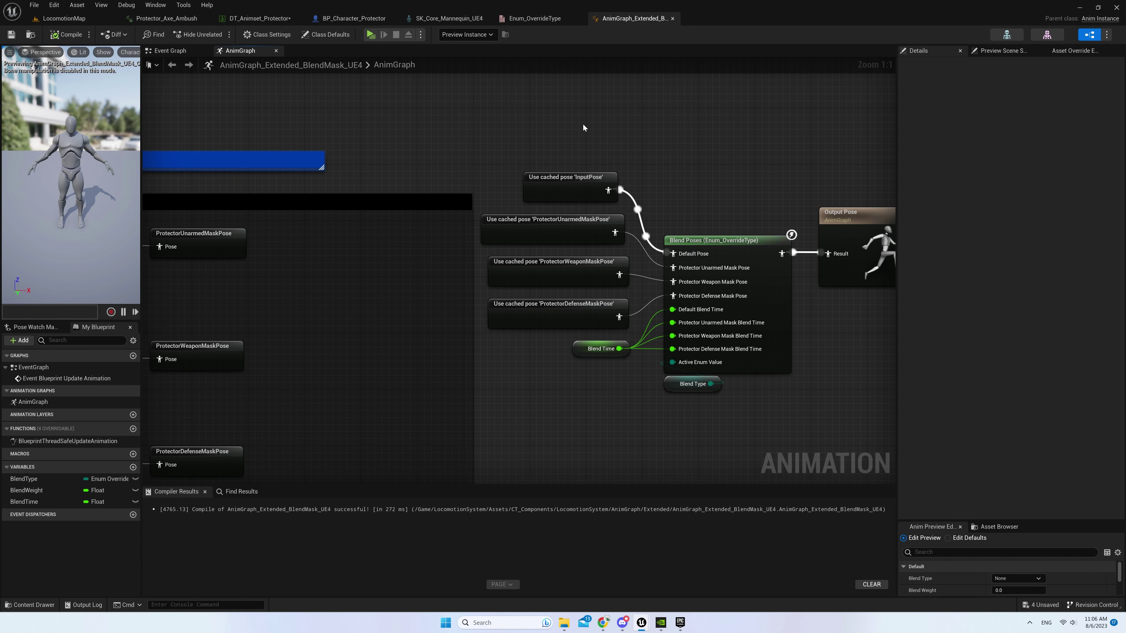
right_drag(583, 127, 503, 128)
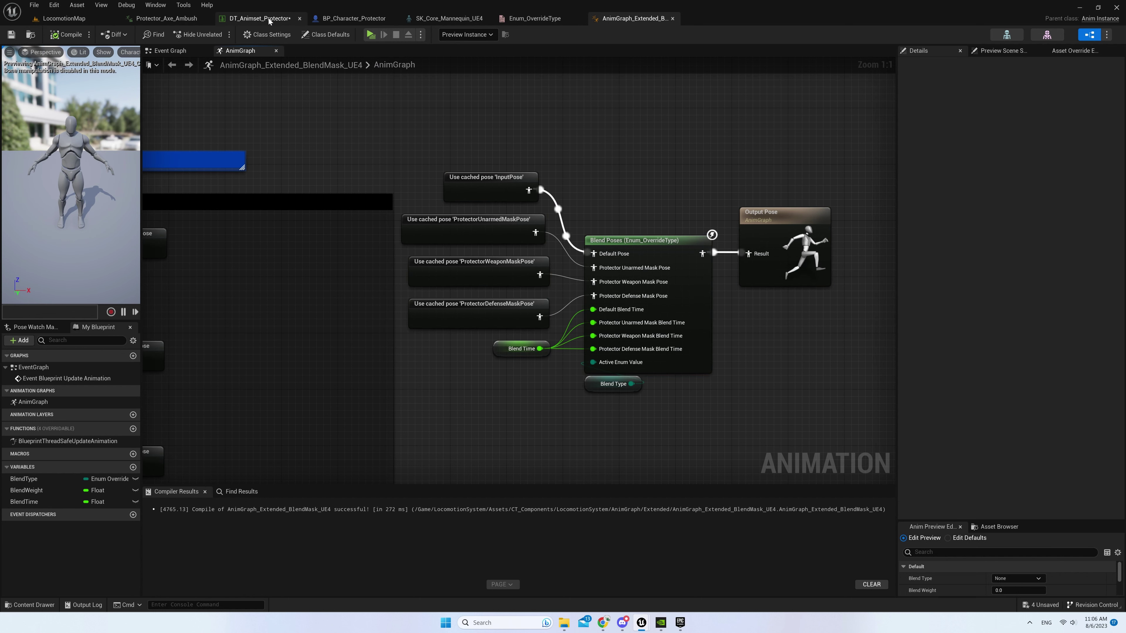
Change DT_Animset_Protector's GlobalPose BlendName from UpperBodyMask to ProtectorUnarmedMask and save
click(259, 18)
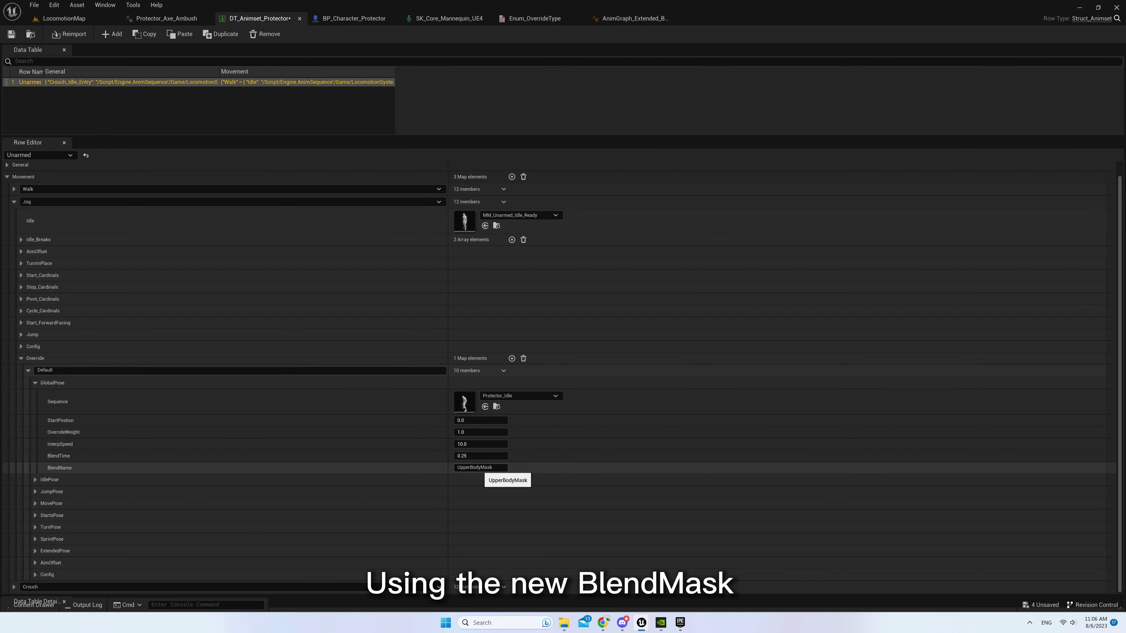
key(shift+Home)
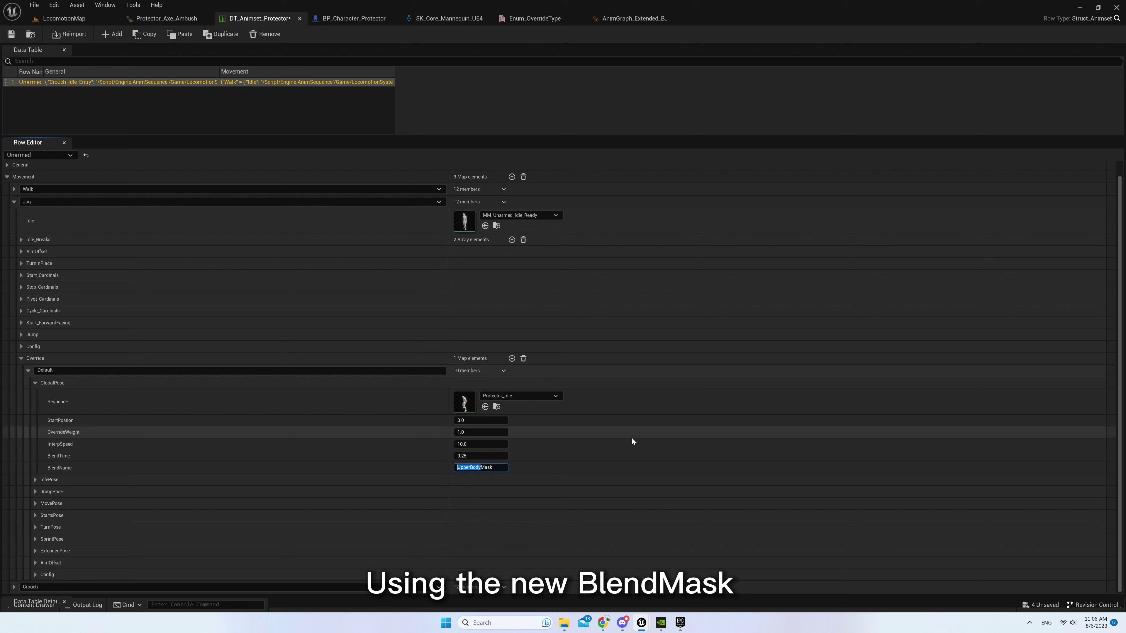
text(Protecto)
text(rUnarmed)
key(Return)
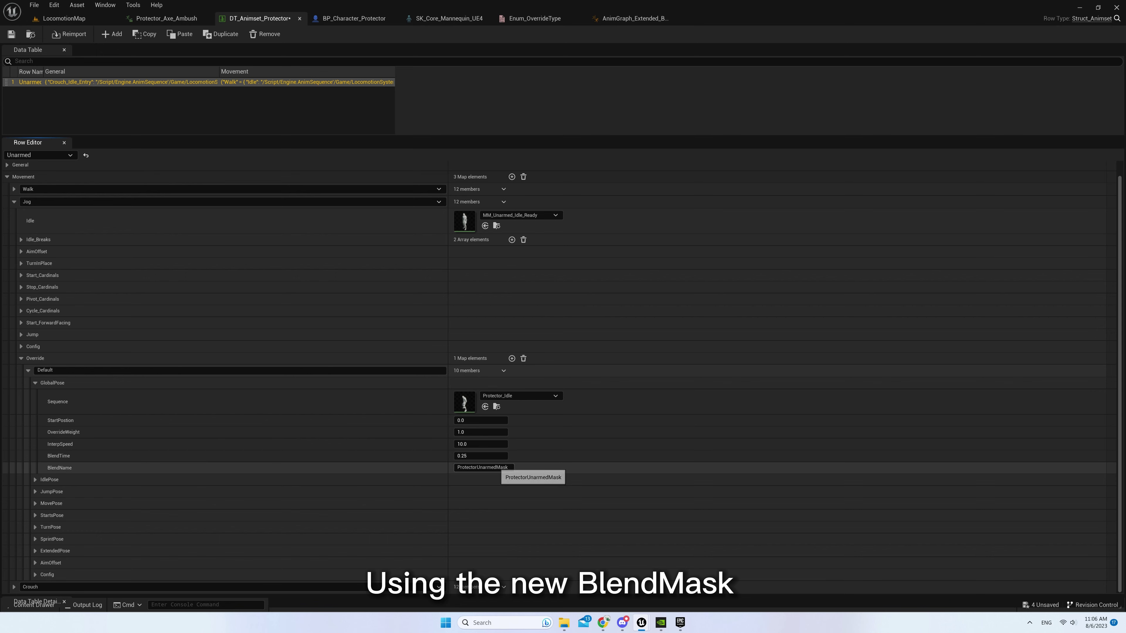
key(ctrl+s)
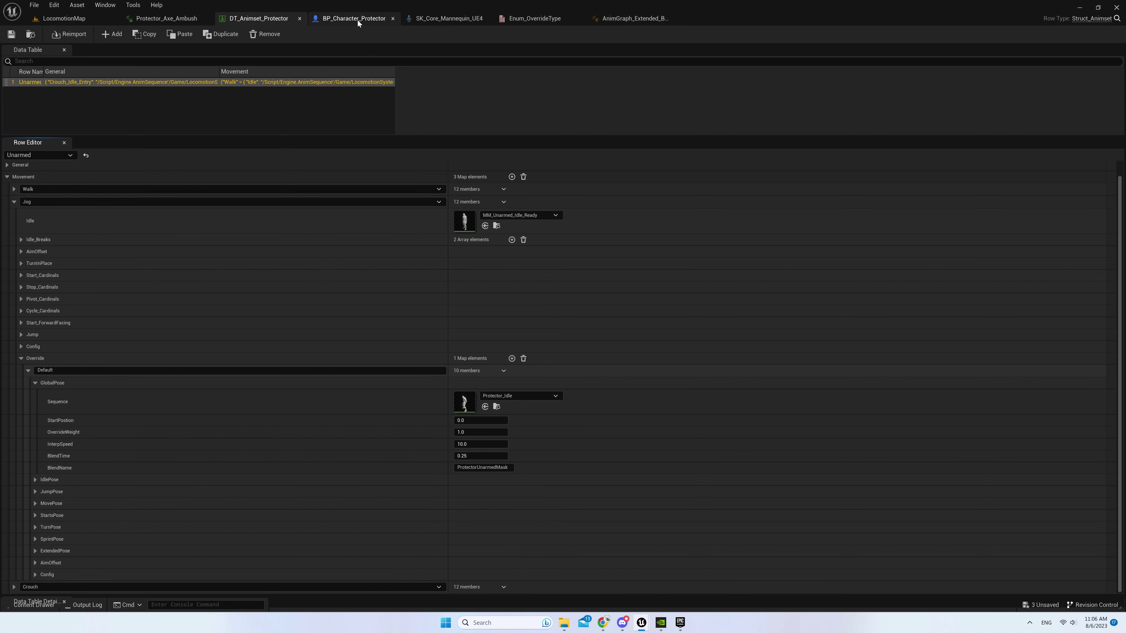
Show the ProtectorUnarmedMask blend mask weights on the SK_Core_Mannequin_UE4 skeleton
click(469, 19)
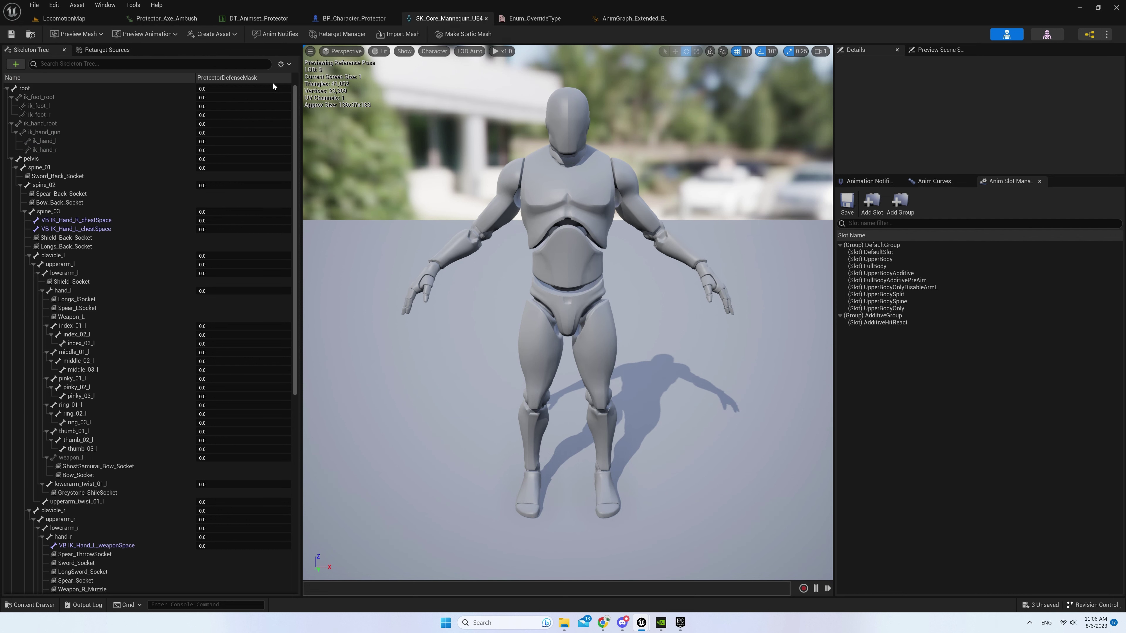
click(287, 79)
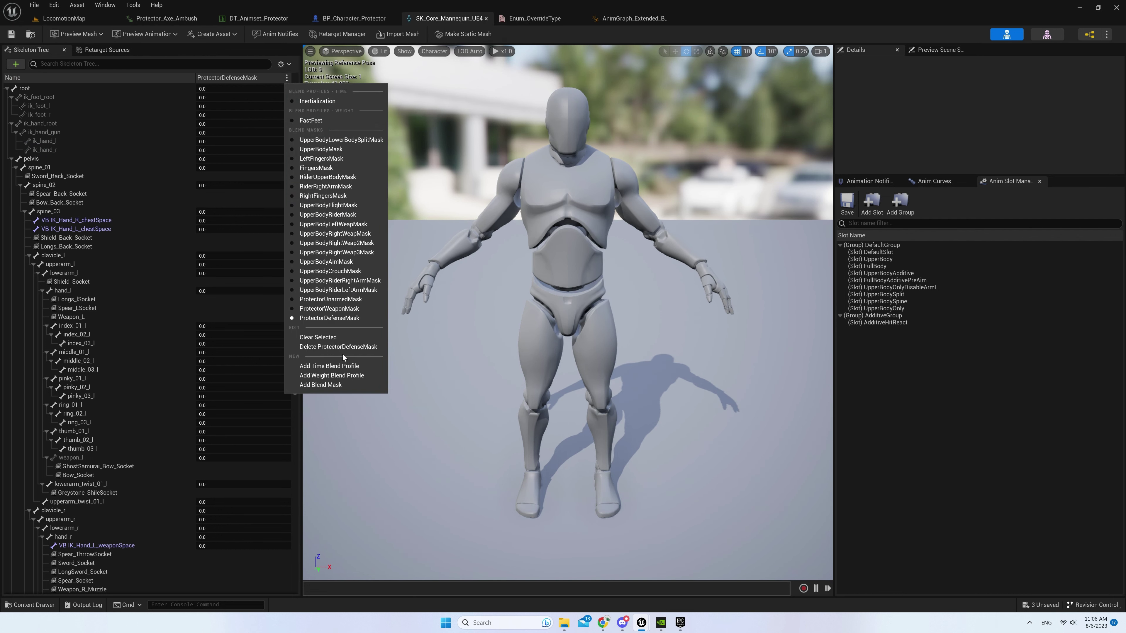
click(333, 300)
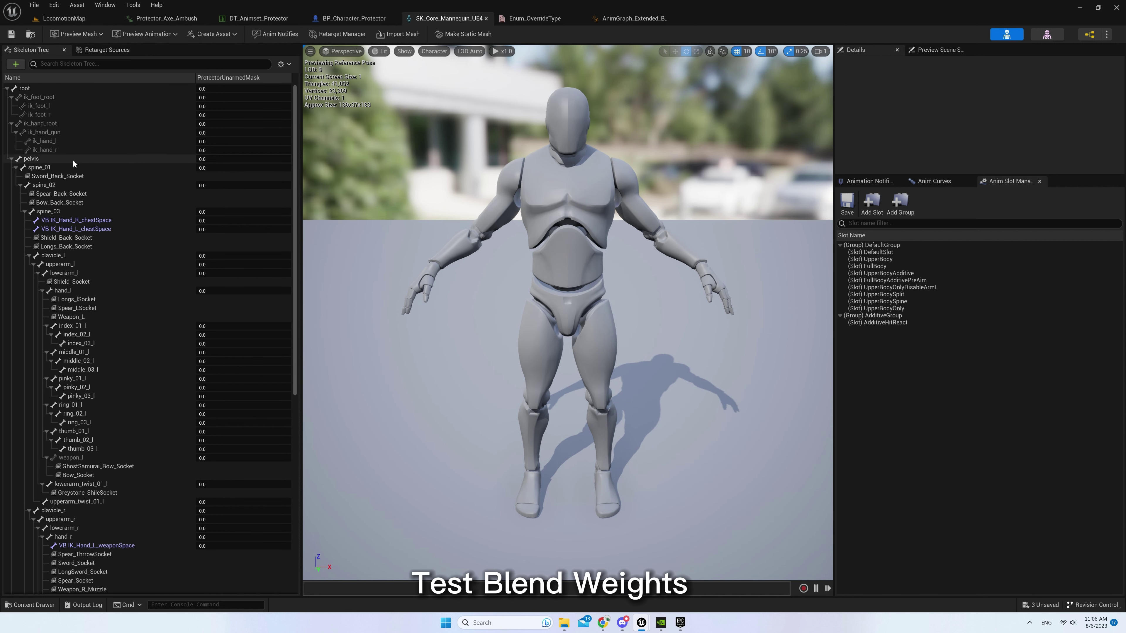
Set the pelvis and spine_01–spine_03 mask weights to 1
click(83, 159)
click(204, 159)
text(1)
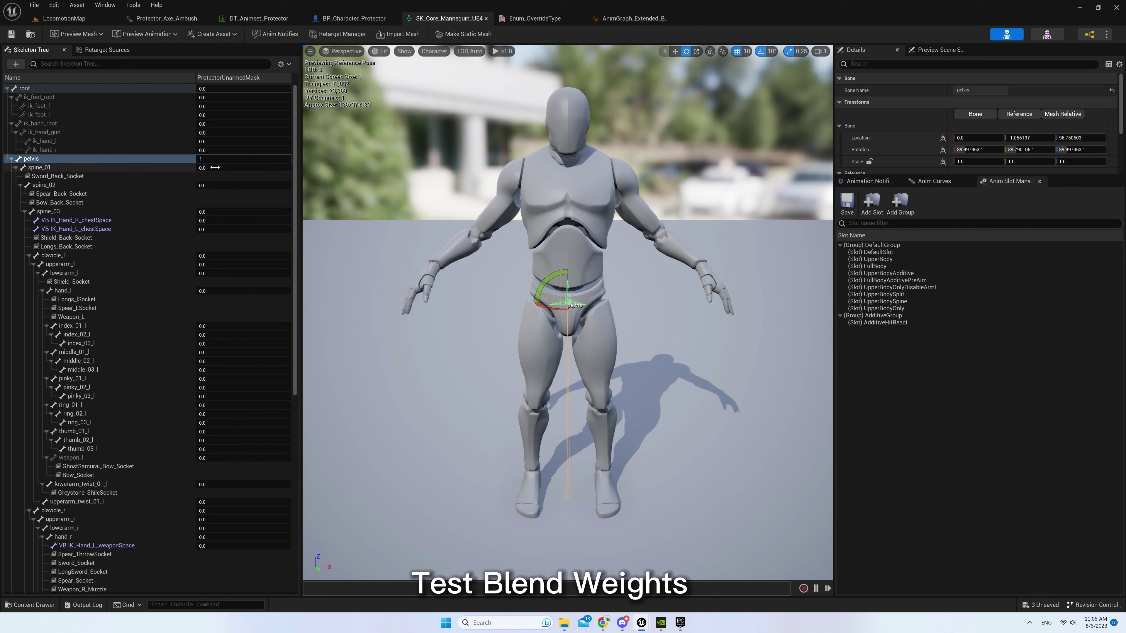
key(Tab)
text(1)
key(Tab)
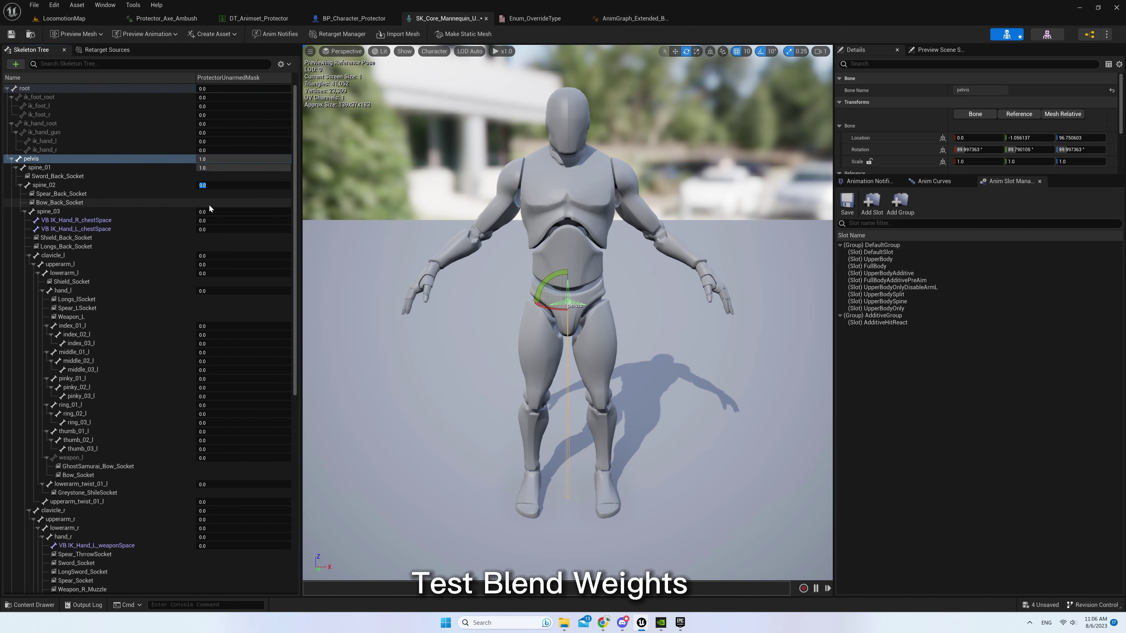
text(1)
key(Tab)
text(1)
click(149, 203)
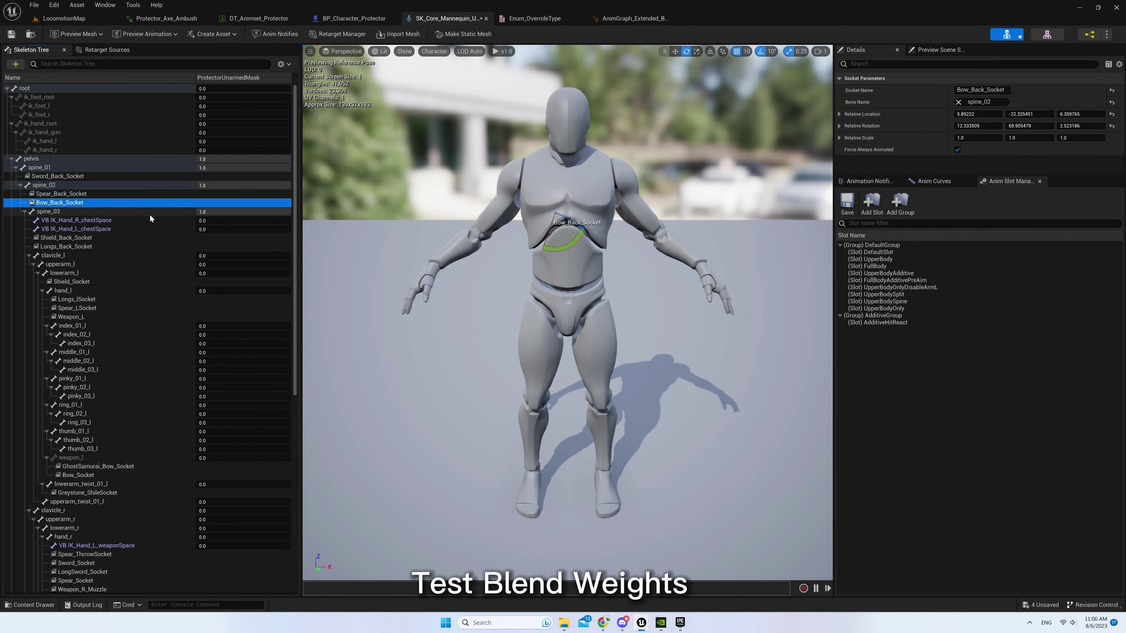
Set clavicle_l and clavicle_r mask weights to 1 and save the skeleton
click(134, 256)
click(204, 256)
text(1)
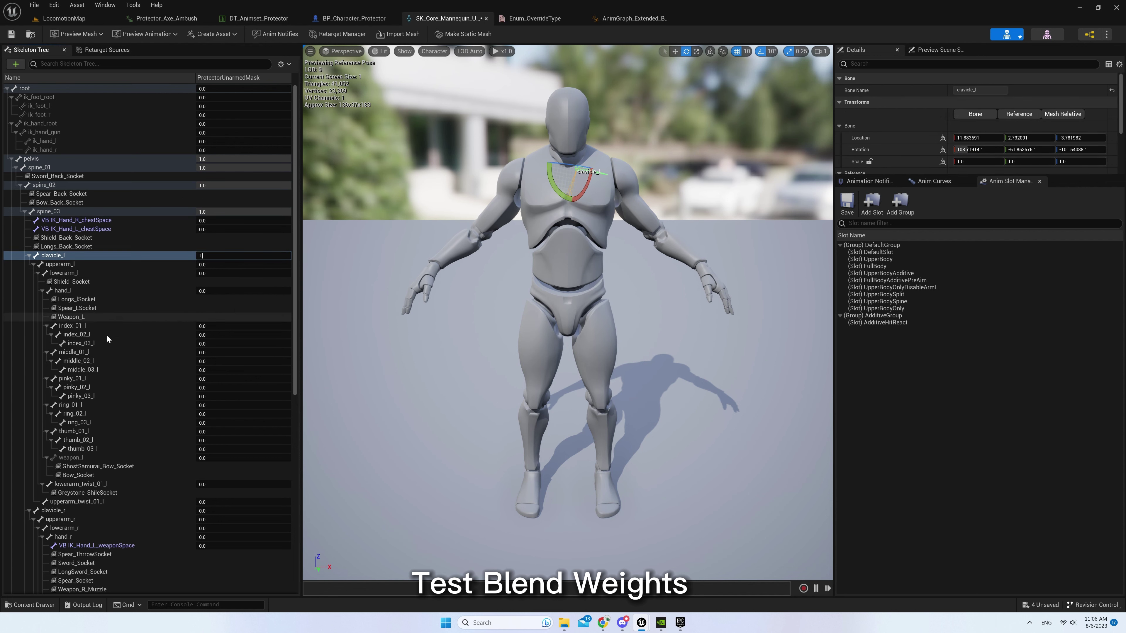
click(160, 511)
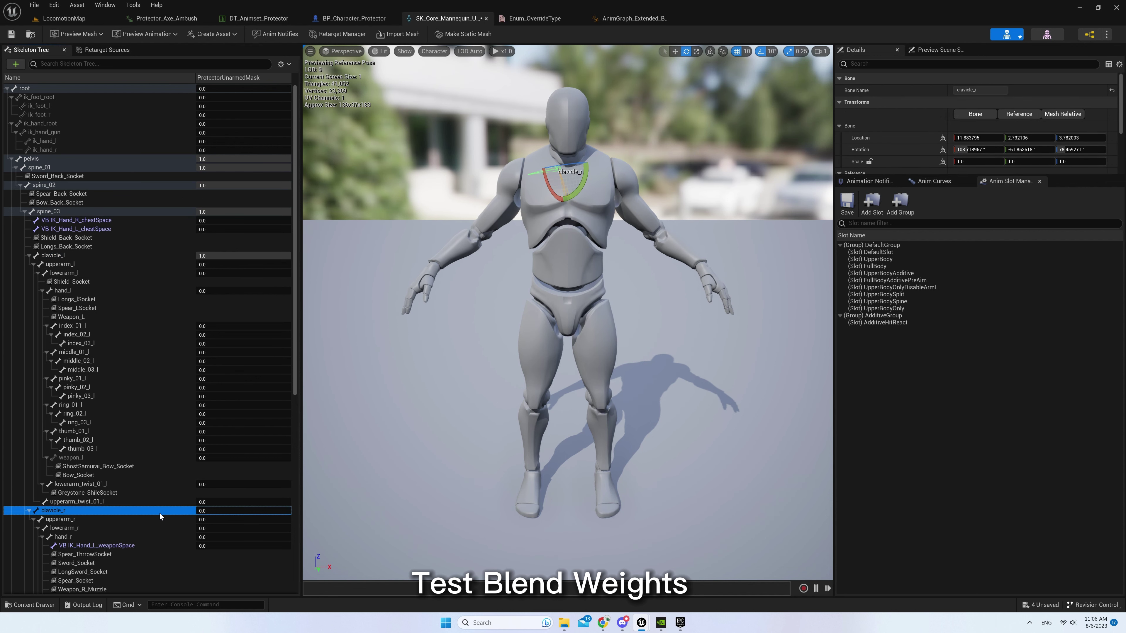
click(390, 475)
key(ctrl+s)
click(113, 422)
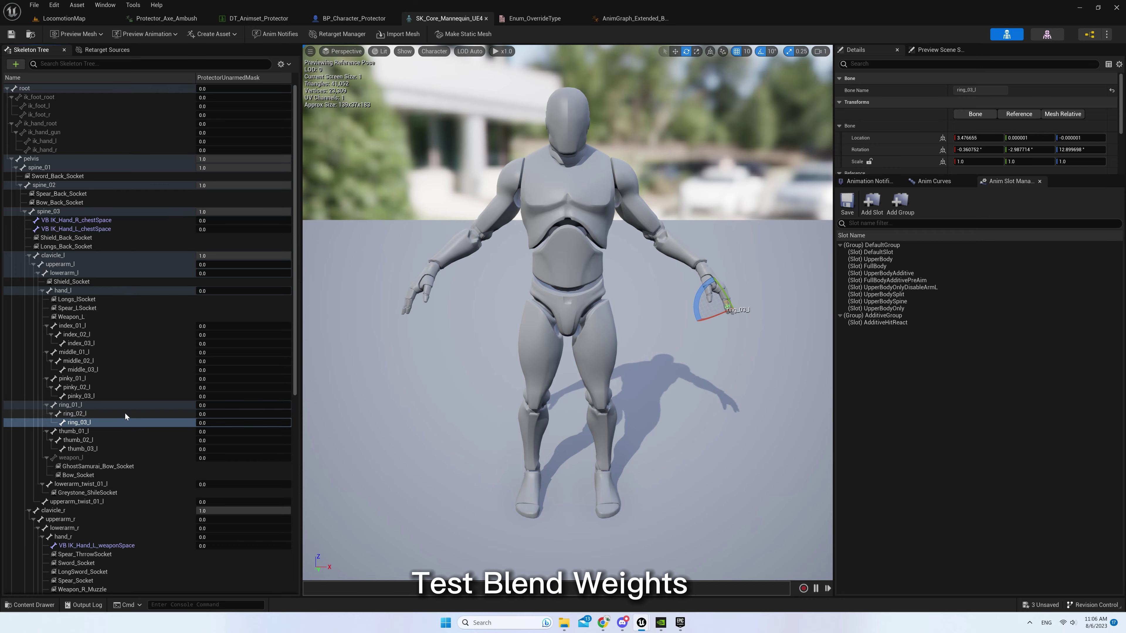
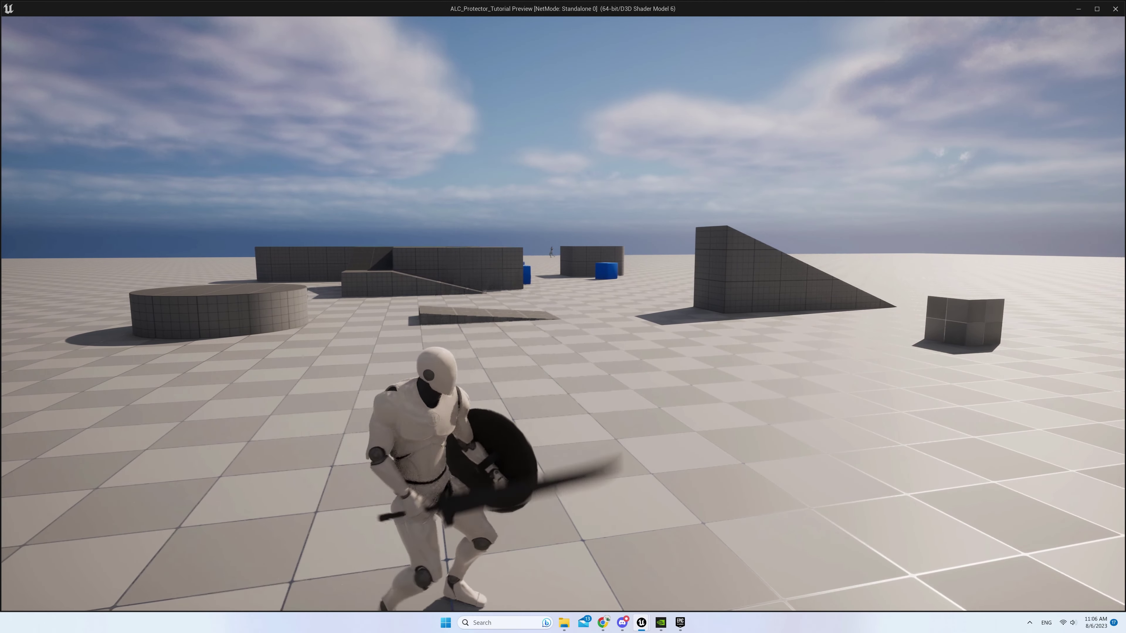
Exit the standalone game preview with Esc to get back to the SK_Core_Mannequin_UE4 skeleton editor
key(Escape)
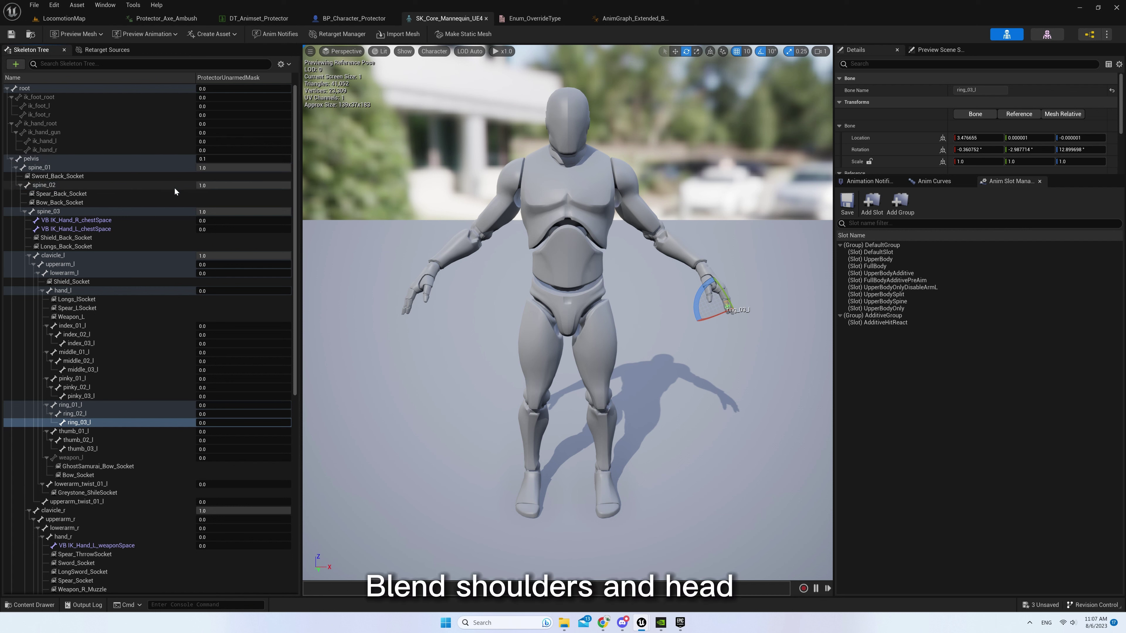
Give pelvis and spine bones ProtectorUnarmedMask blend values 0.1, 0.1, 0.2 and 0.3
text(.1)
key(Tab)
text(0)
key(Tab)
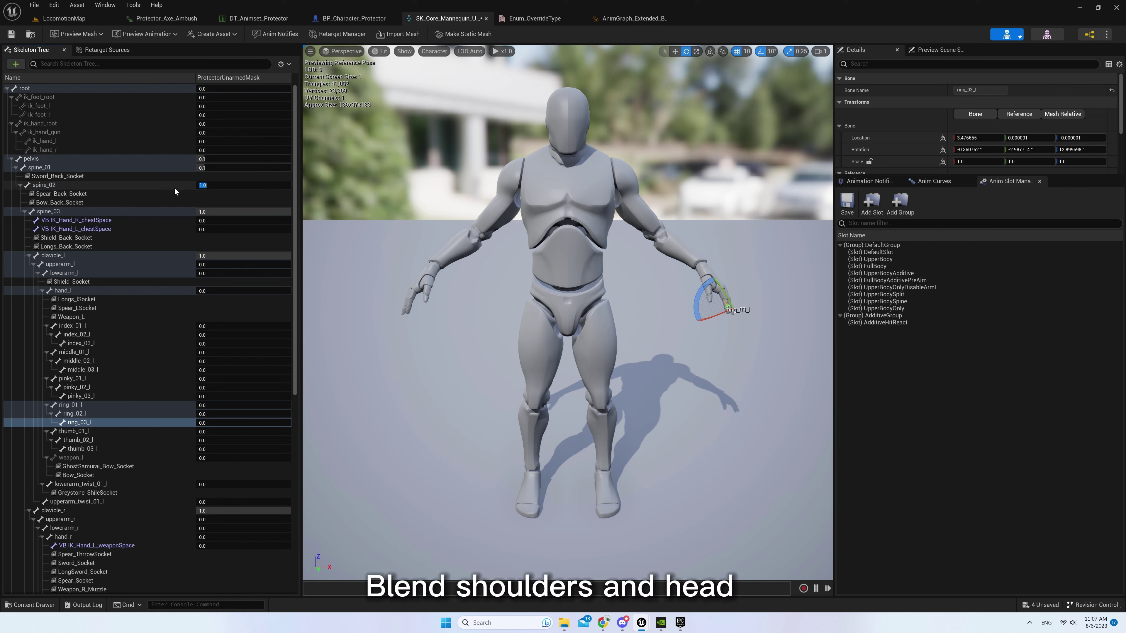
text(.2)
key(Tab)
text(0.3)
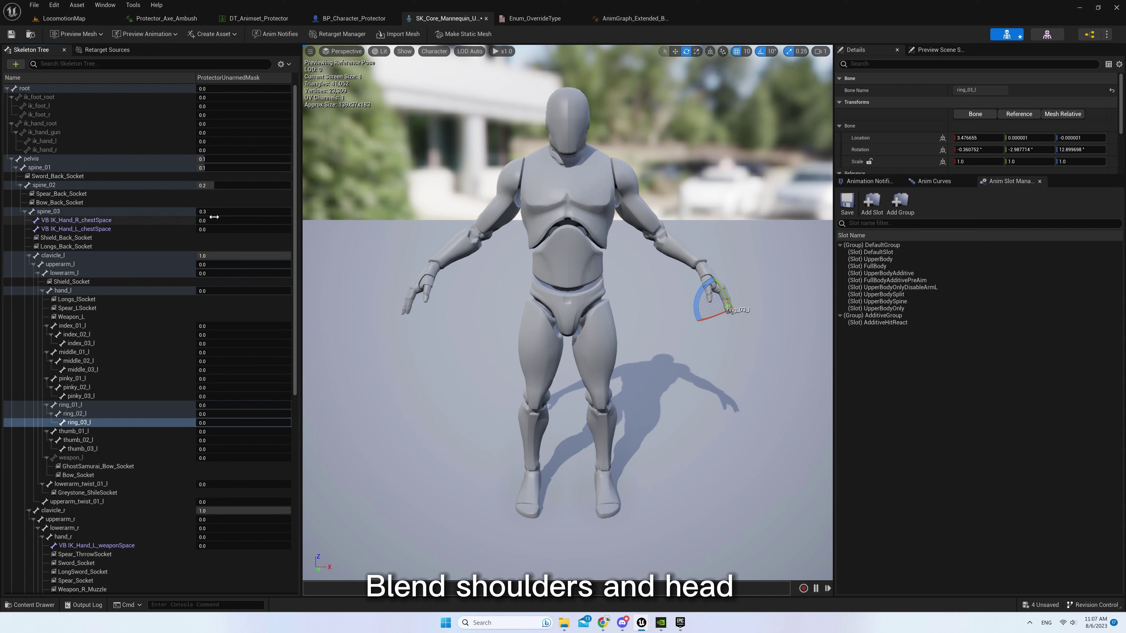
click(209, 256)
text(0.3)
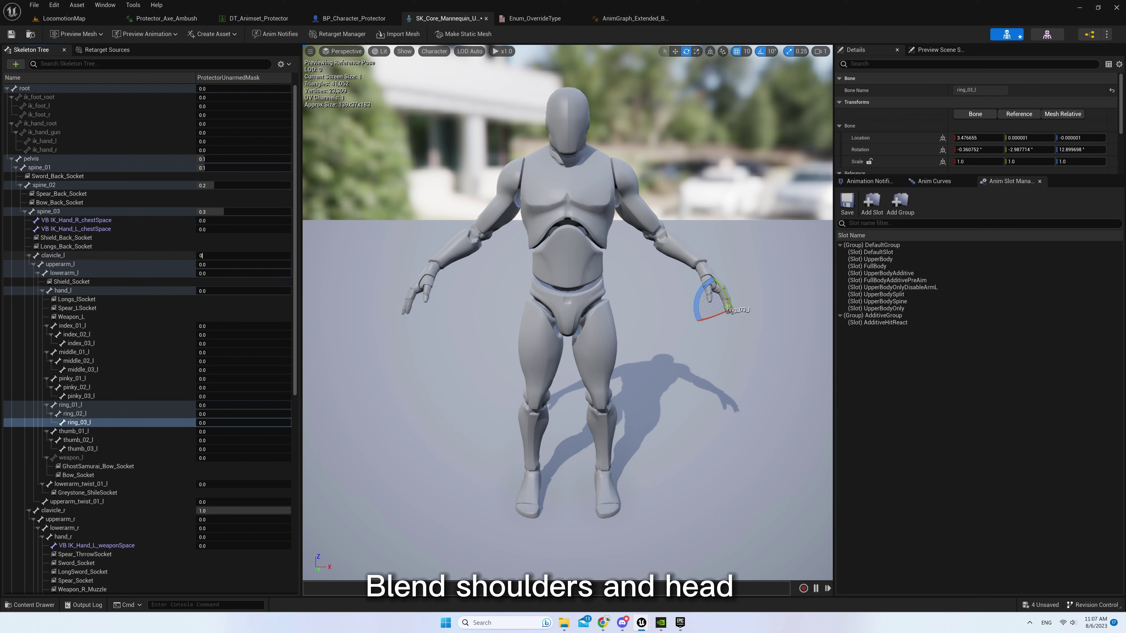
Set both clavicles to 0.3, neck_01 to 0.7 and head to 0.8, then save the skeleton
click(110, 511)
click(208, 510)
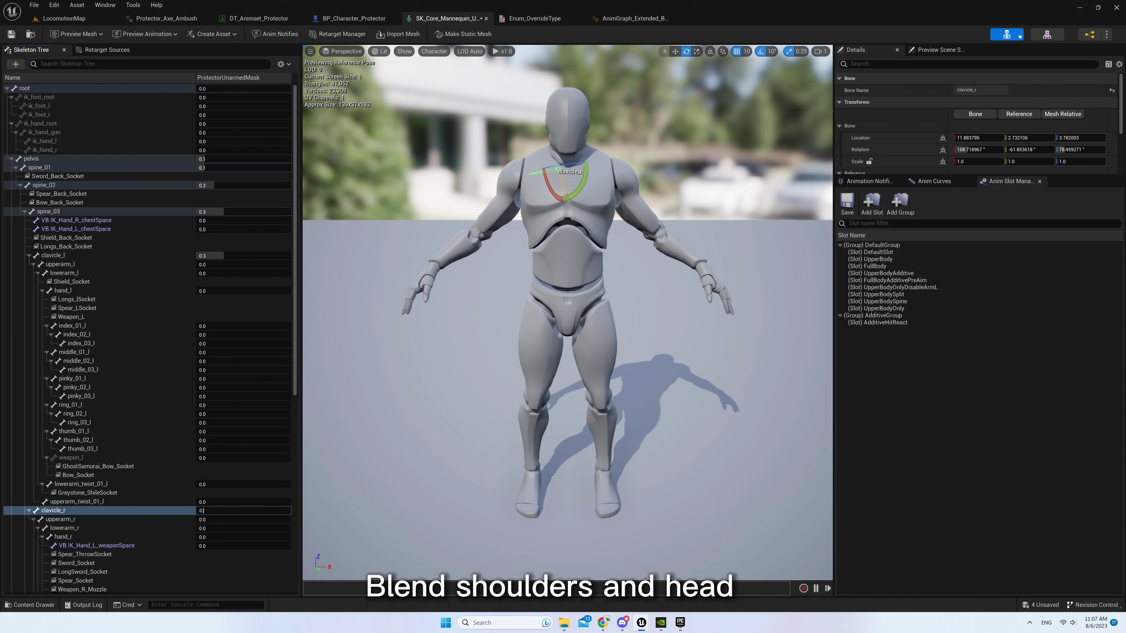
text(.3)
click(149, 519)
scroll(148, 510, down, 3)
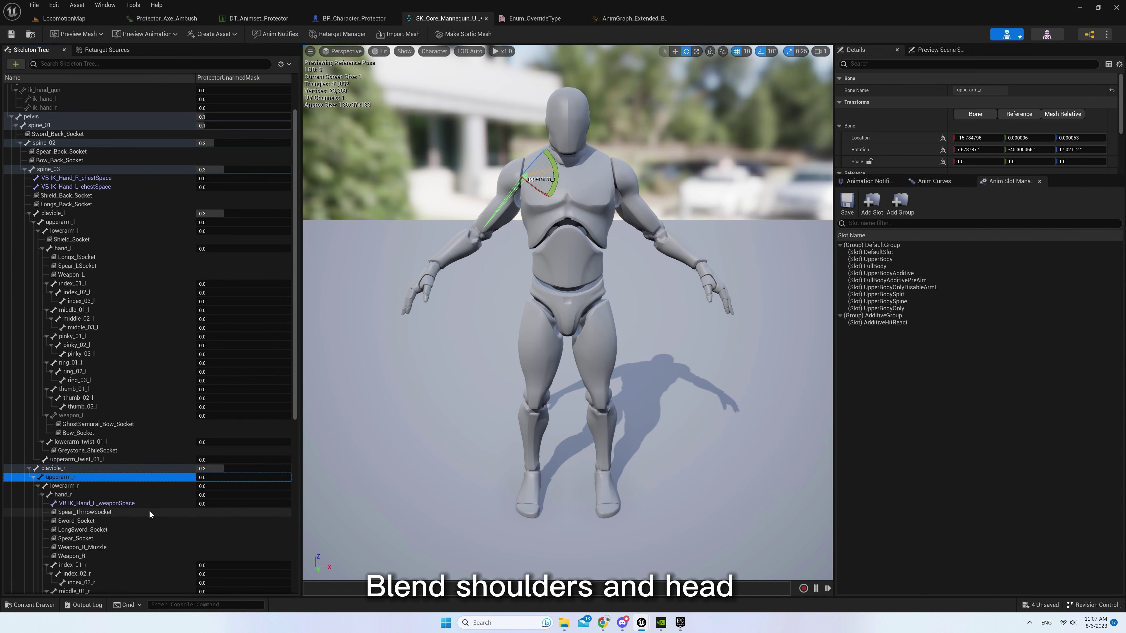
scroll(123, 500, down, 3)
scroll(121, 503, down, 2)
scroll(132, 538, up, 1)
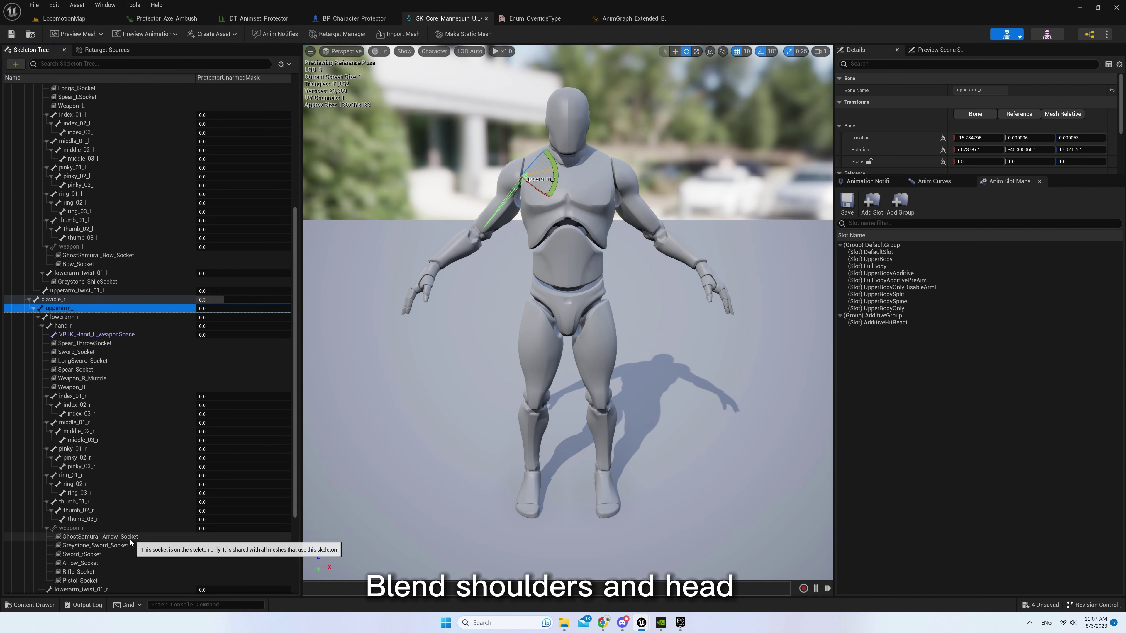
scroll(132, 536, down, 3)
click(159, 523)
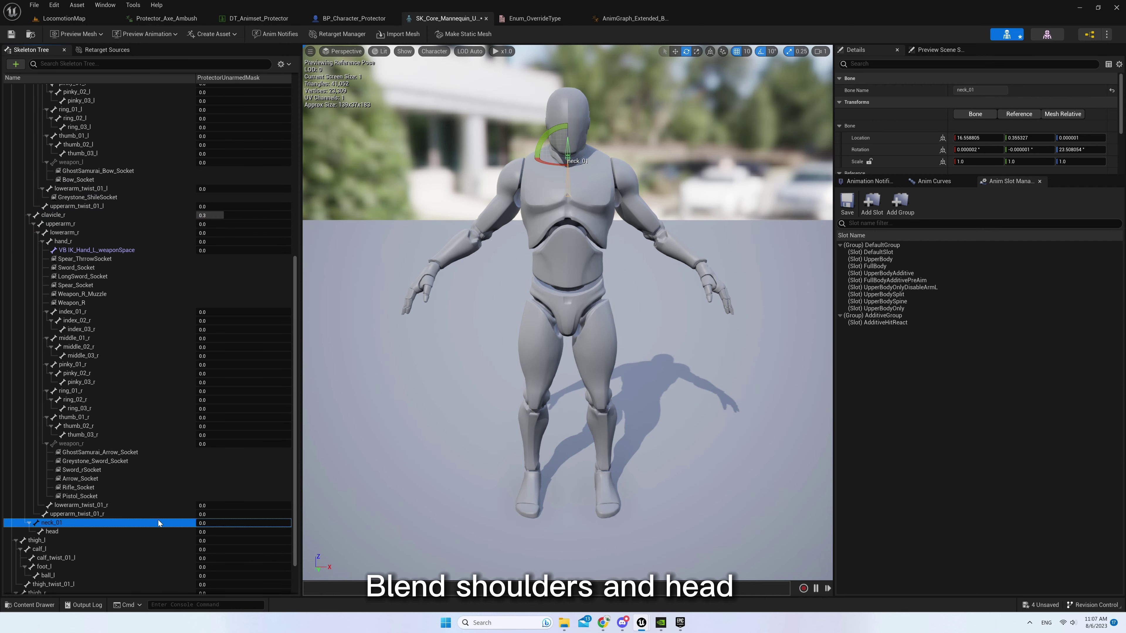
click(203, 522)
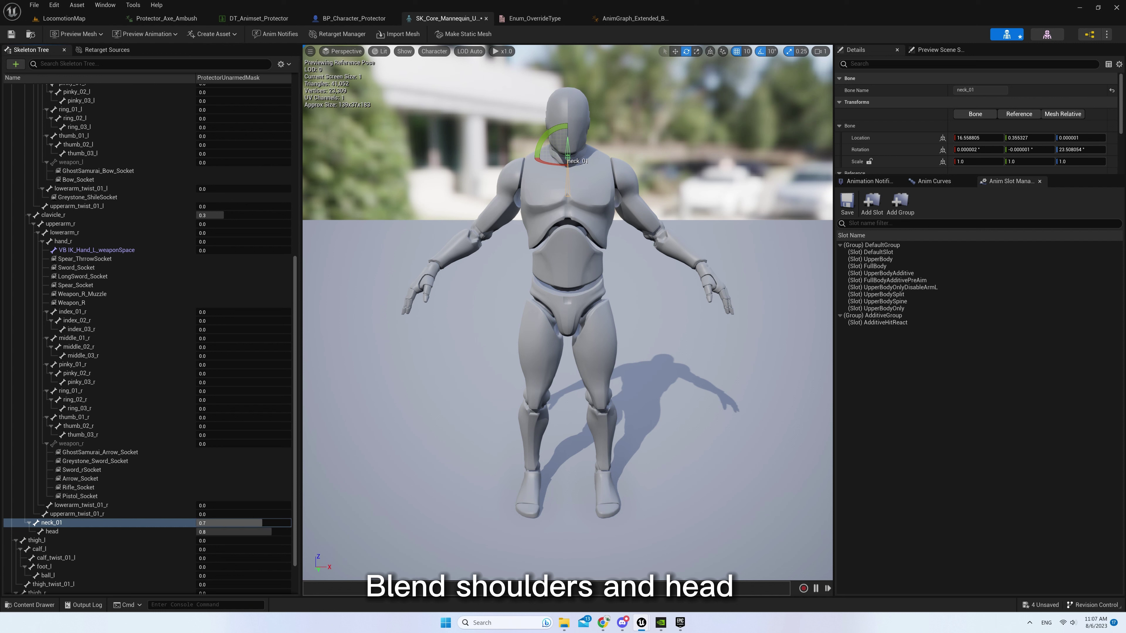
key(ctrl+s)
click(359, 487)
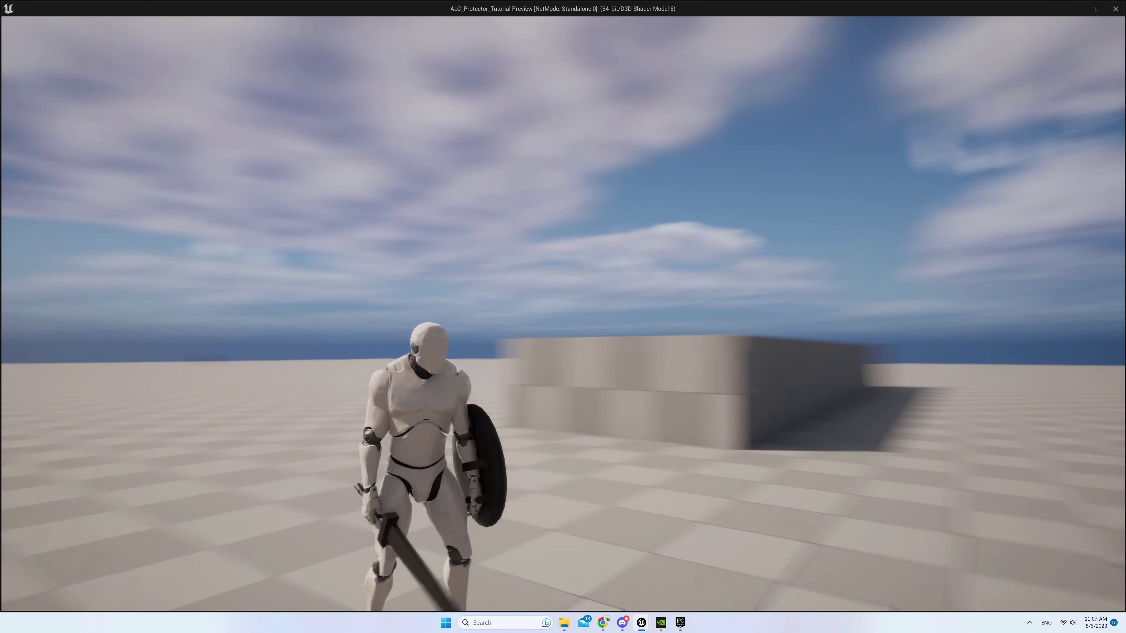
key(Escape)
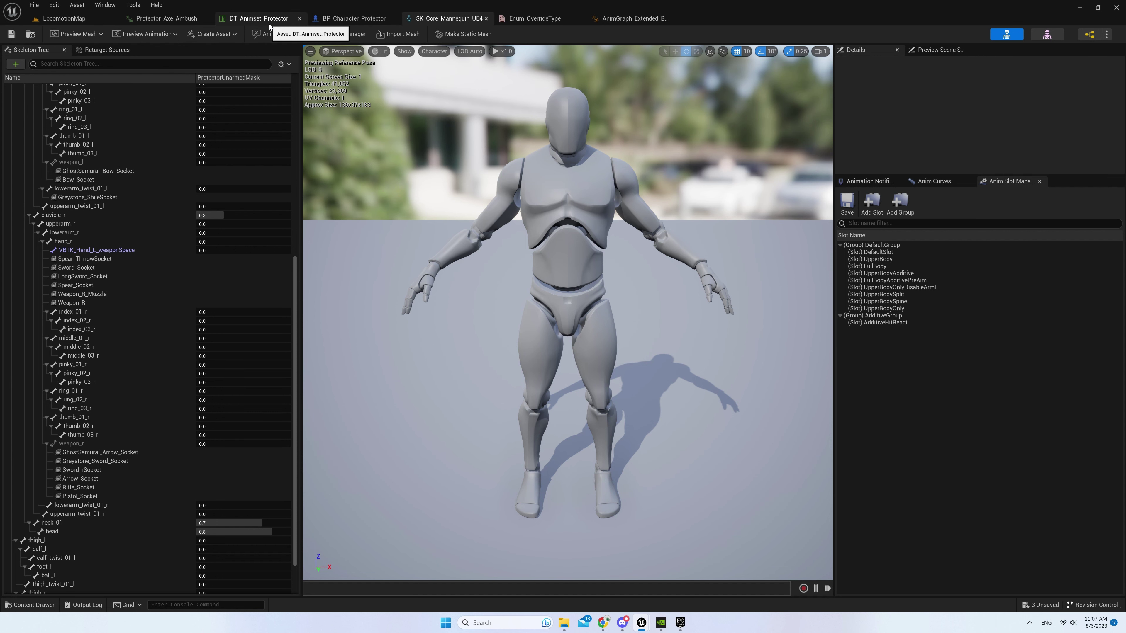
In BP_Character_Protector's Event Graph, replace the old input nodes with a Keyboard T event
click(390, 23)
mouse_move(405, 380)
right_down()
mouse_move(659, 208)
mouse_move(462, 311)
right_up()
drag(727, 189, 412, 347)
key(Delete)
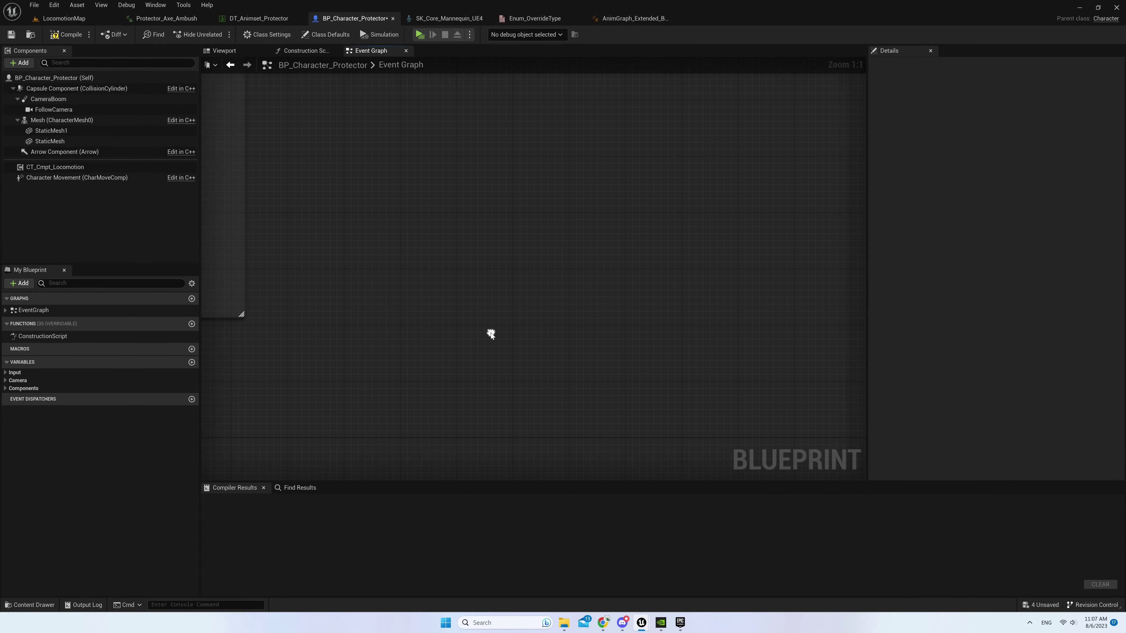
right_click(435, 301)
text(keyboard )
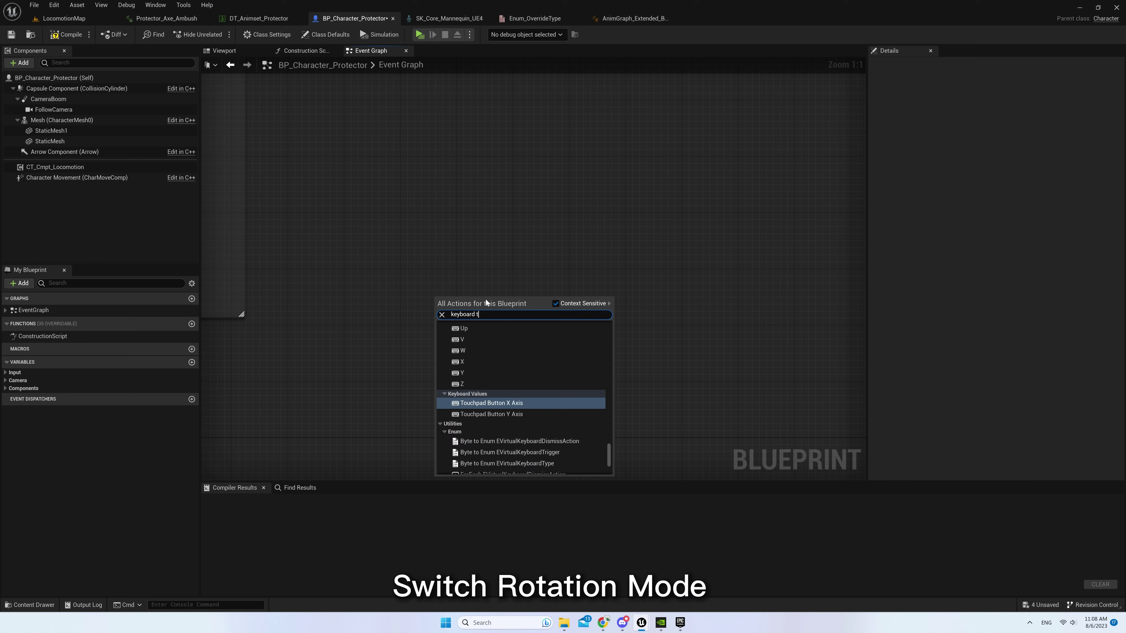
text(t)
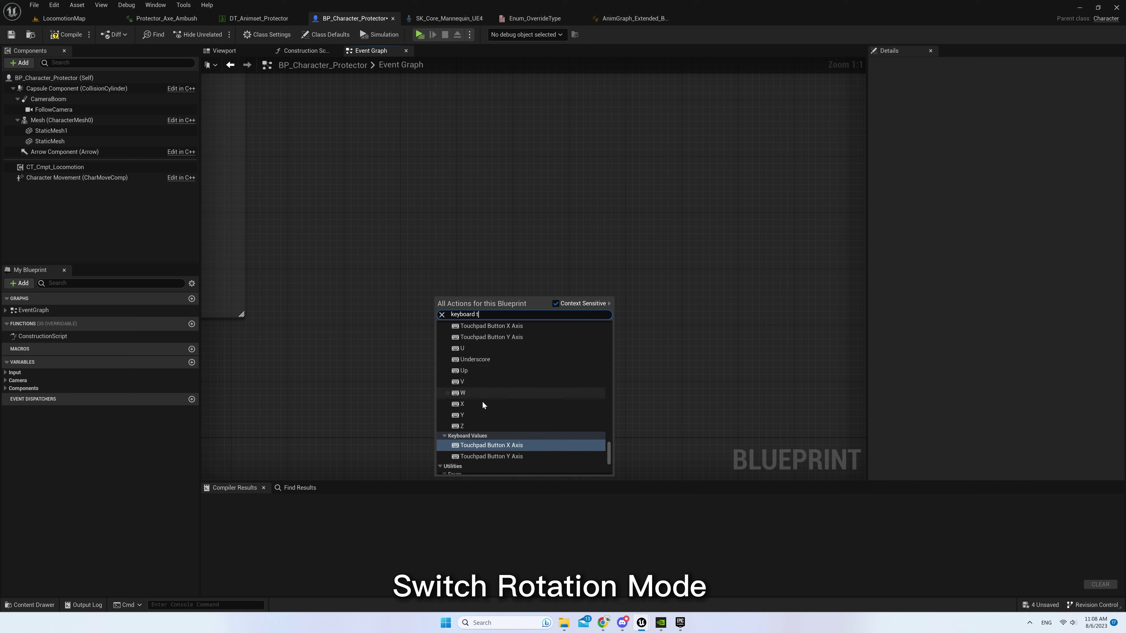
scroll(483, 385, up, 2)
click(481, 369)
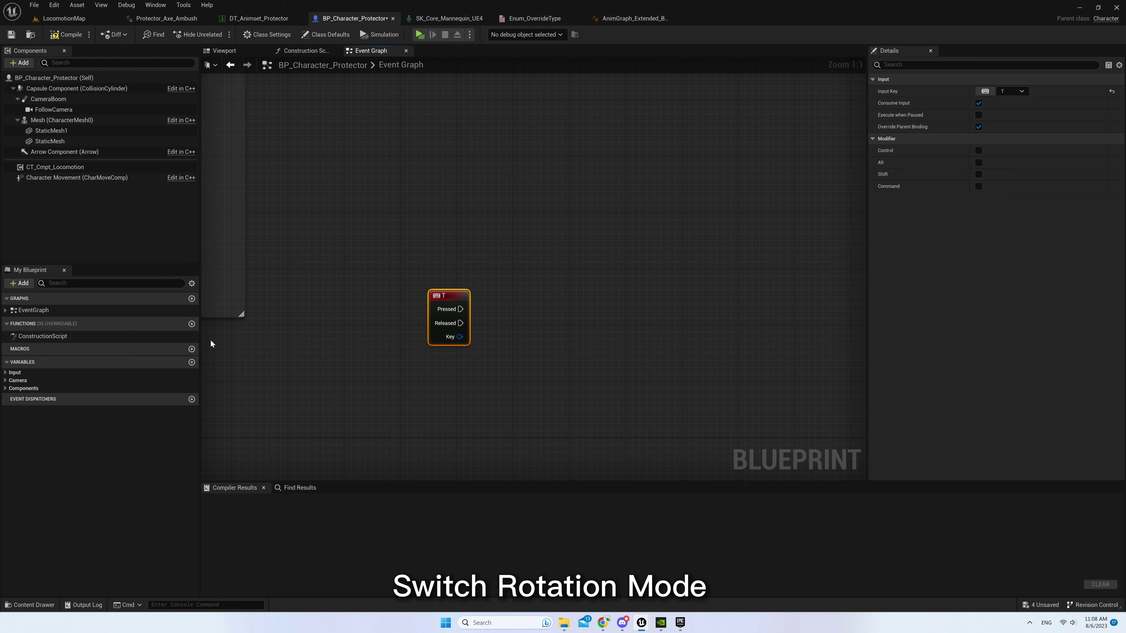
Add a CT Cmpt Locomotion reference driving two Set Rotation Mode calls
mouse_move(55, 167)
mouse_down()
mouse_move(436, 367)
mouse_move(415, 376)
mouse_move(531, 342)
mouse_up()
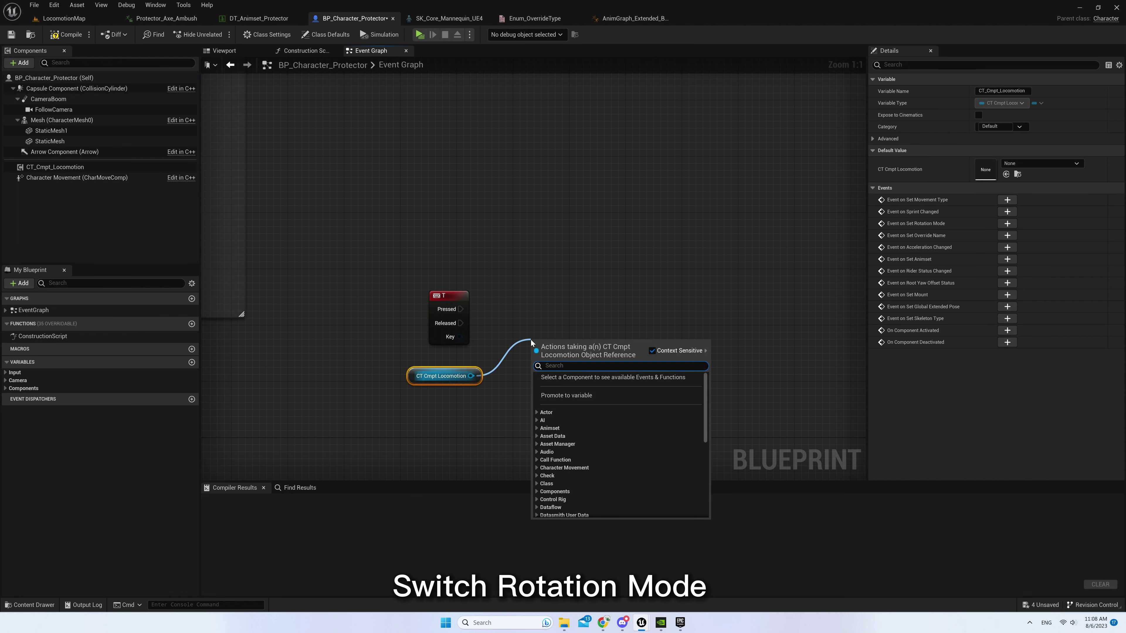
text(set )
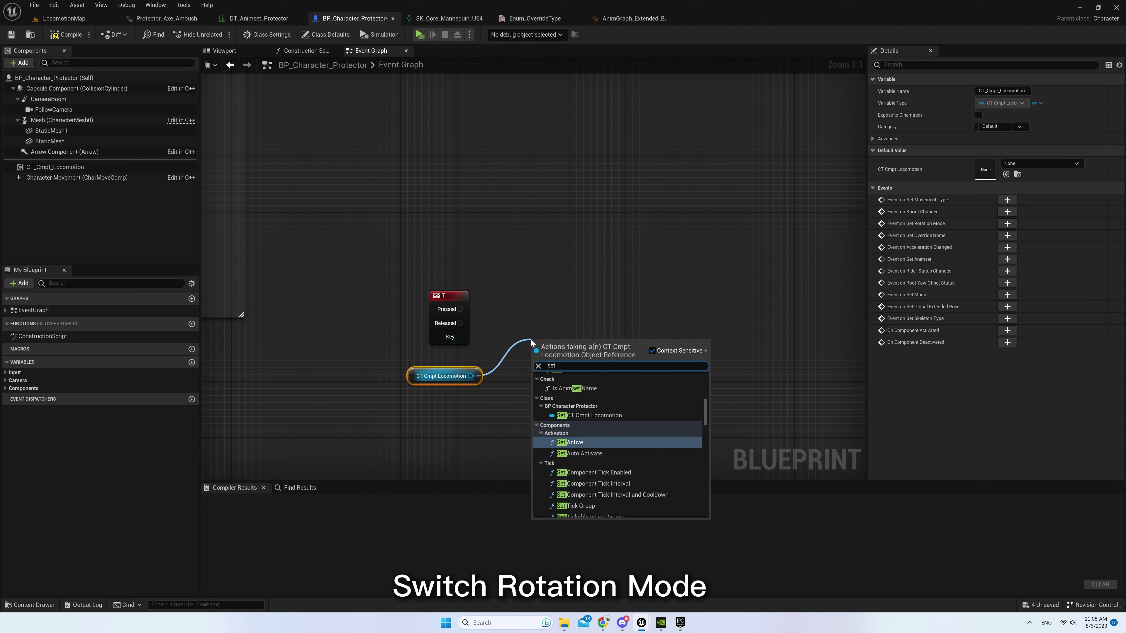
text(rotation mode)
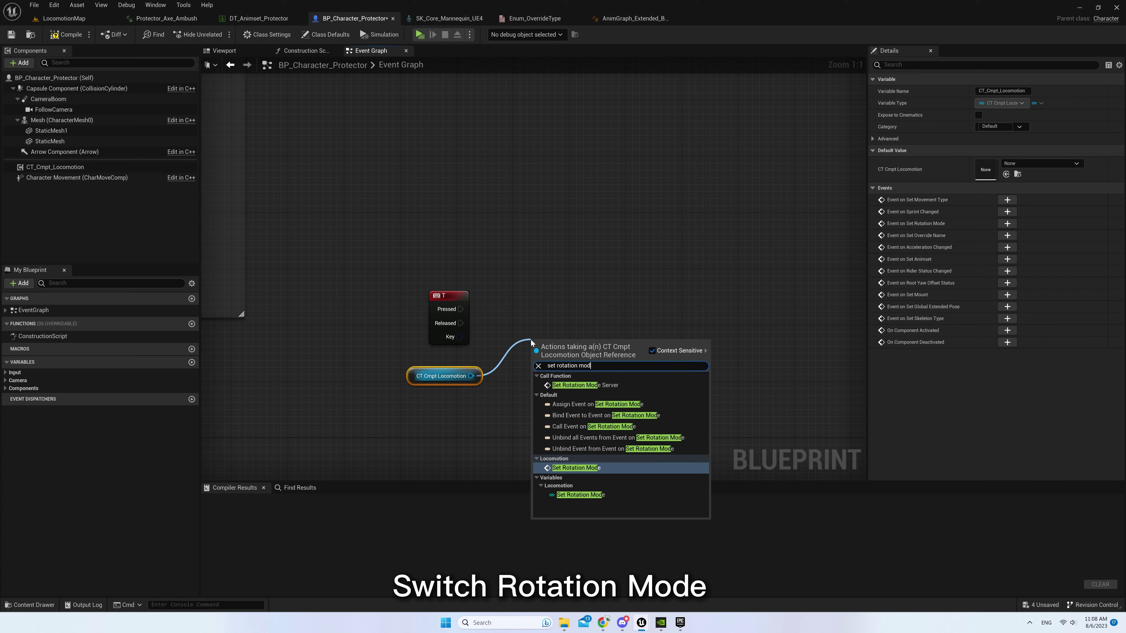
click(574, 469)
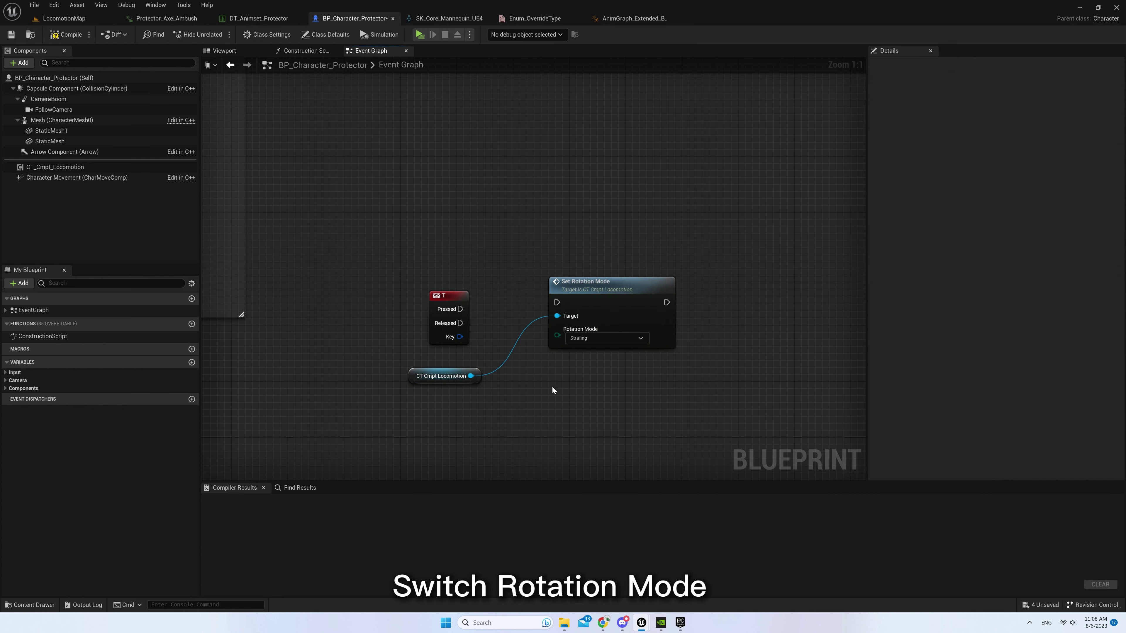
key(ctrl+v)
drag(472, 376, 557, 421)
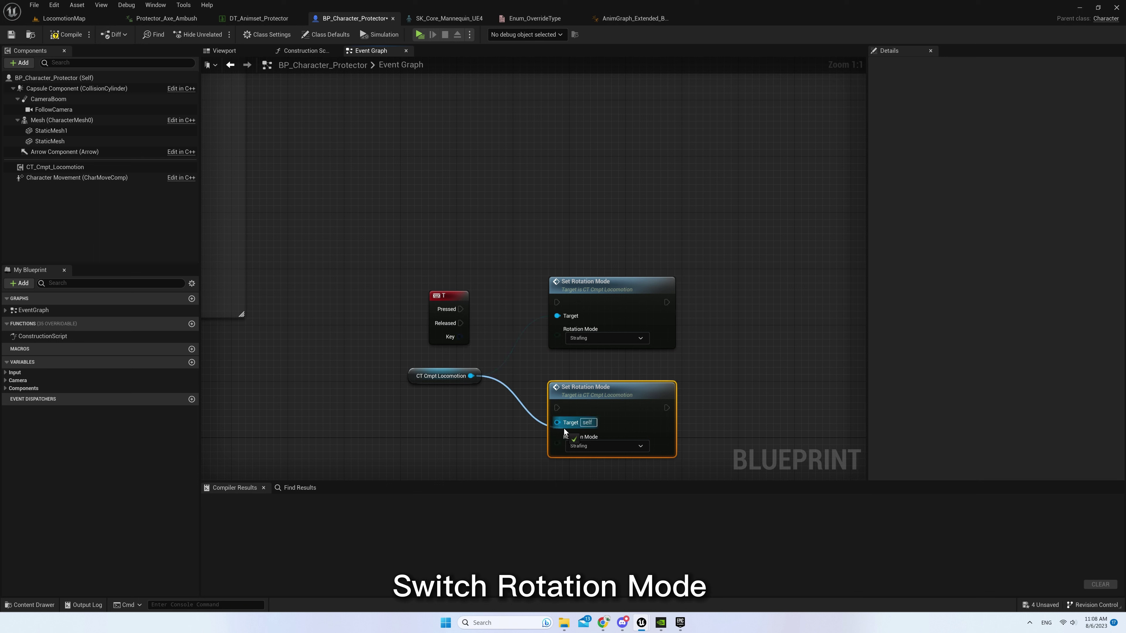
Route T through a Flip Flop to Strafing and Forward-facing calls, save, and launch the game
mouse_move(450, 304)
mouse_down()
mouse_move(400, 297)
mouse_move(461, 306)
mouse_up()
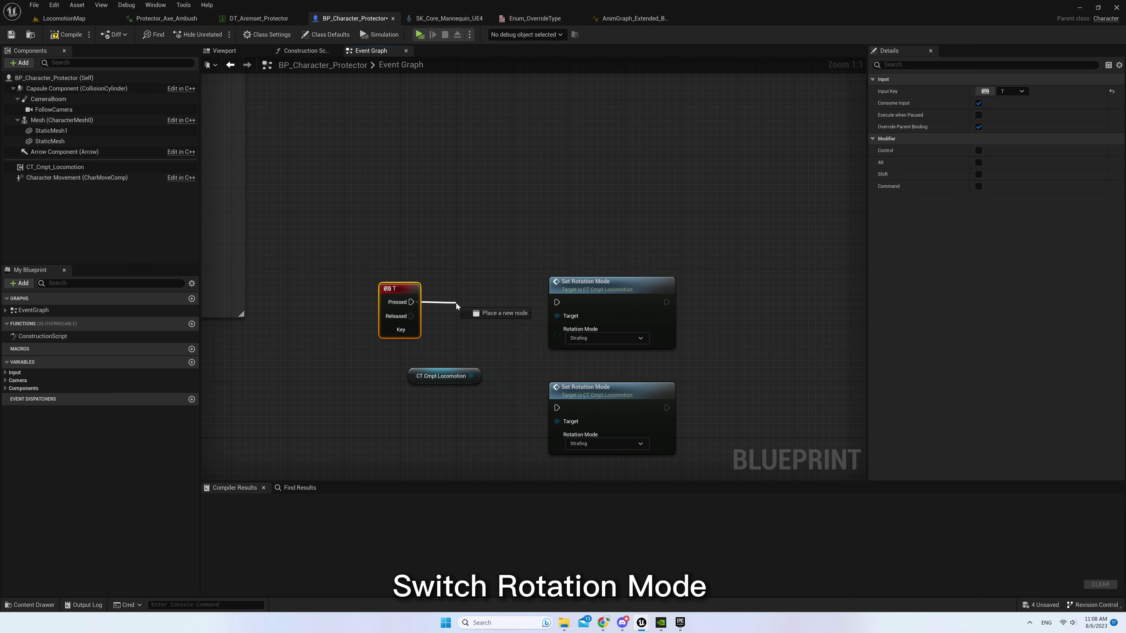
text(fli)
key(Return)
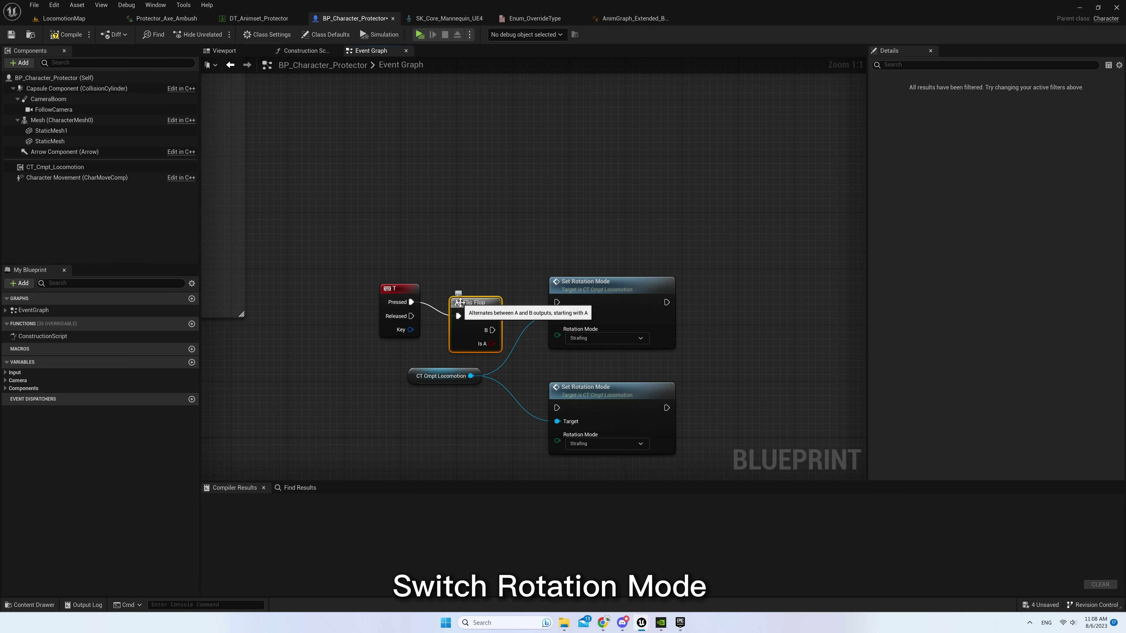
mouse_move(488, 299)
mouse_down()
mouse_move(548, 307)
mouse_move(557, 412)
mouse_up()
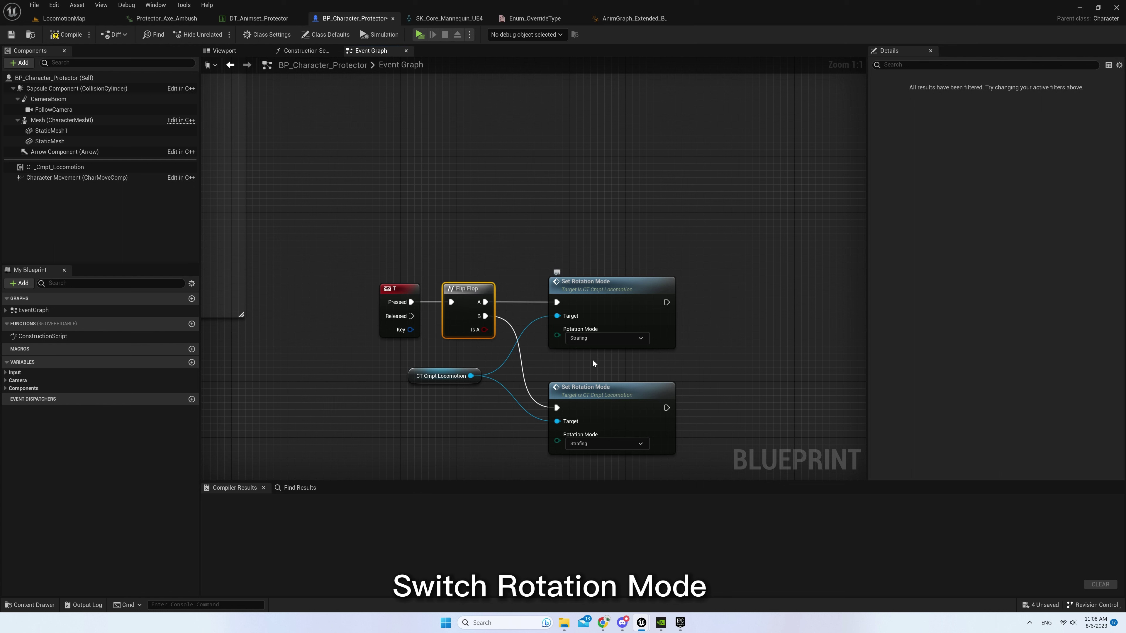
click(598, 444)
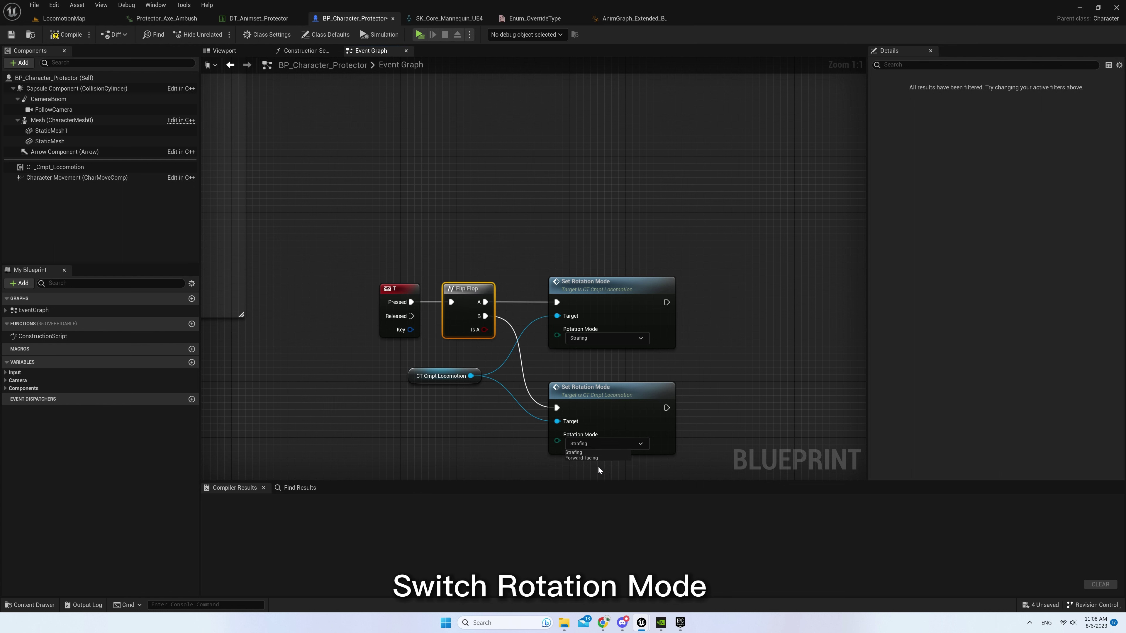
click(737, 380)
key(ctrl+s)
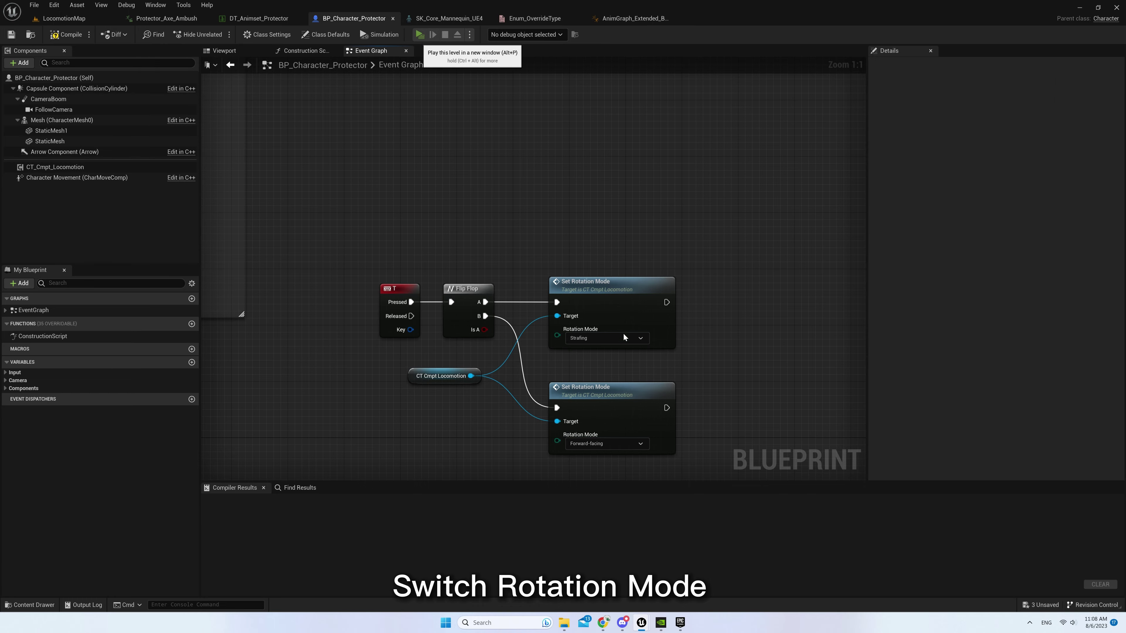
click(420, 38)
Run the character past the ramp and across the floor, then exit the preview with Esc
key(a)
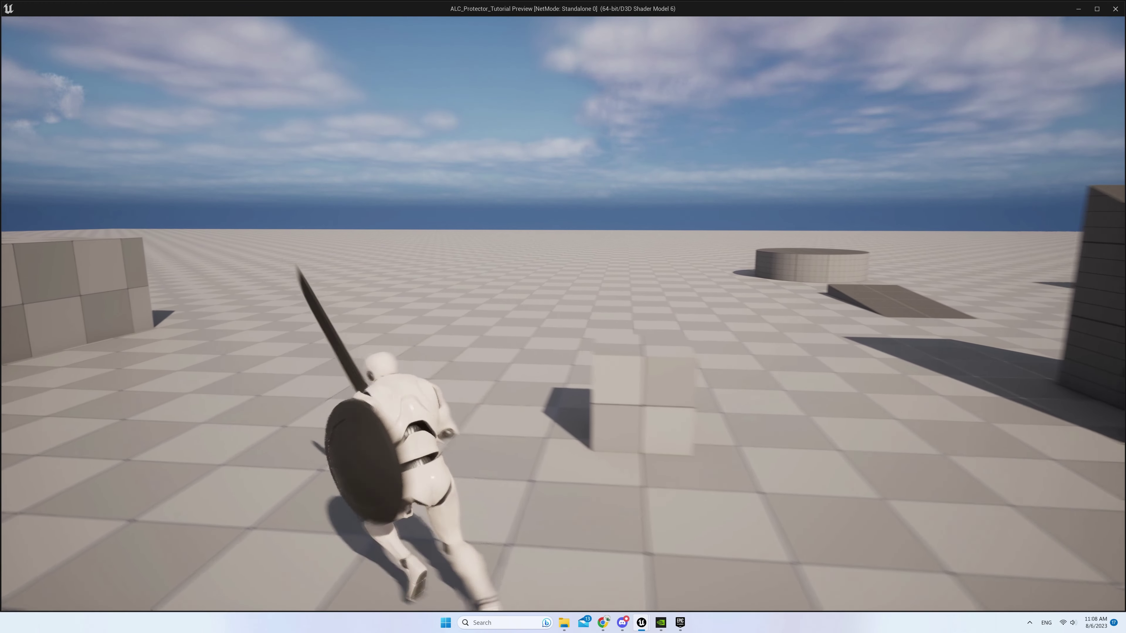
key(w)
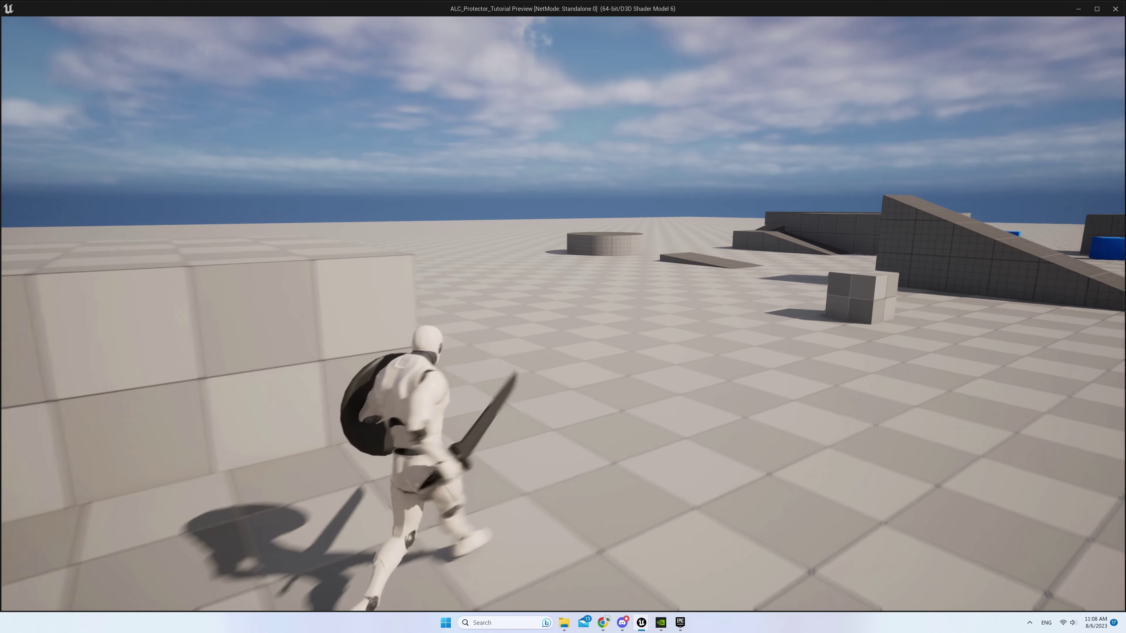
key(w)
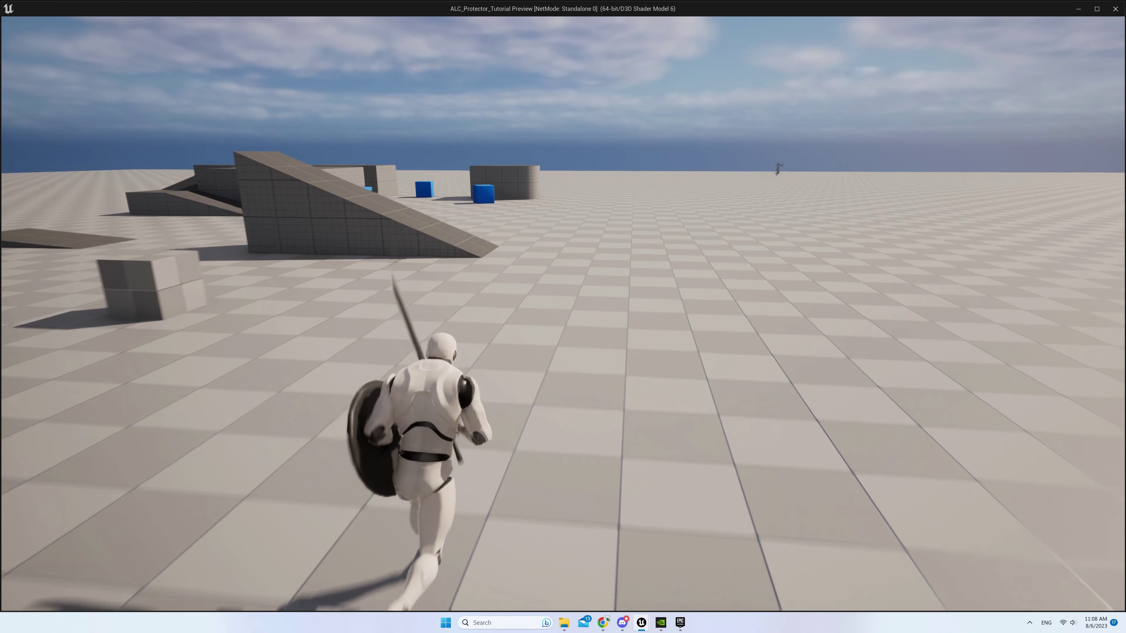
key(w)
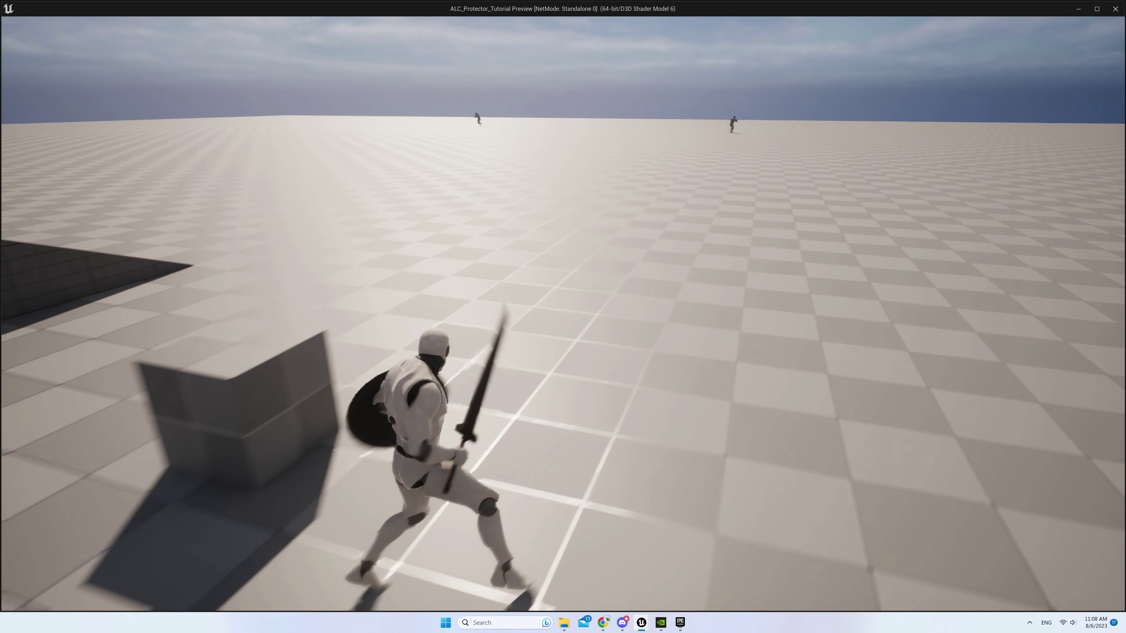
key(w)
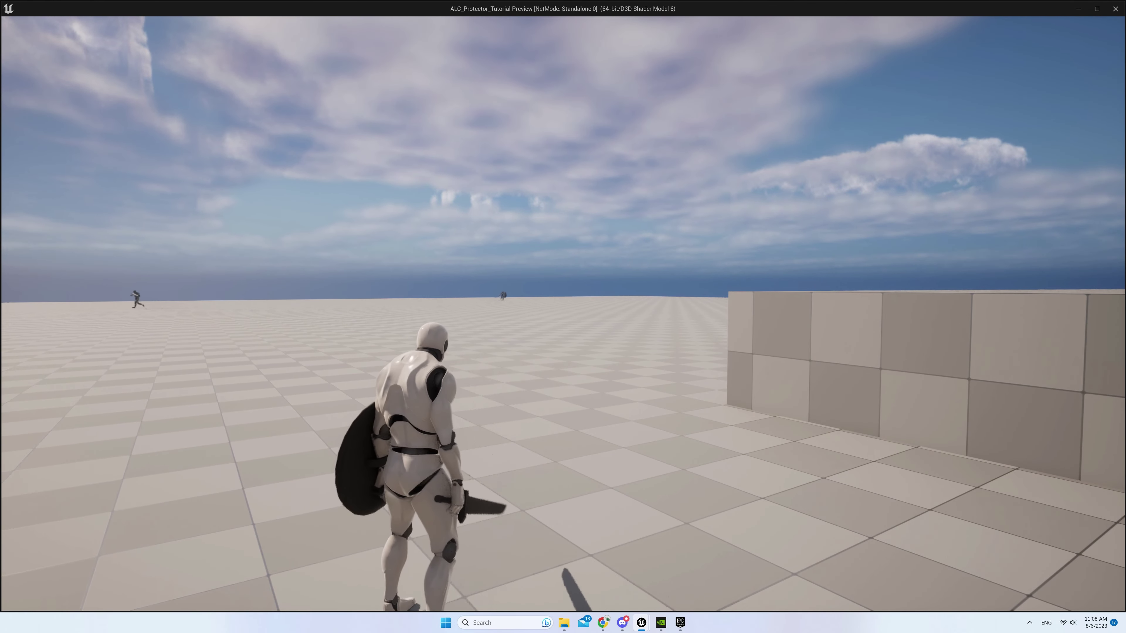
key(Escape)
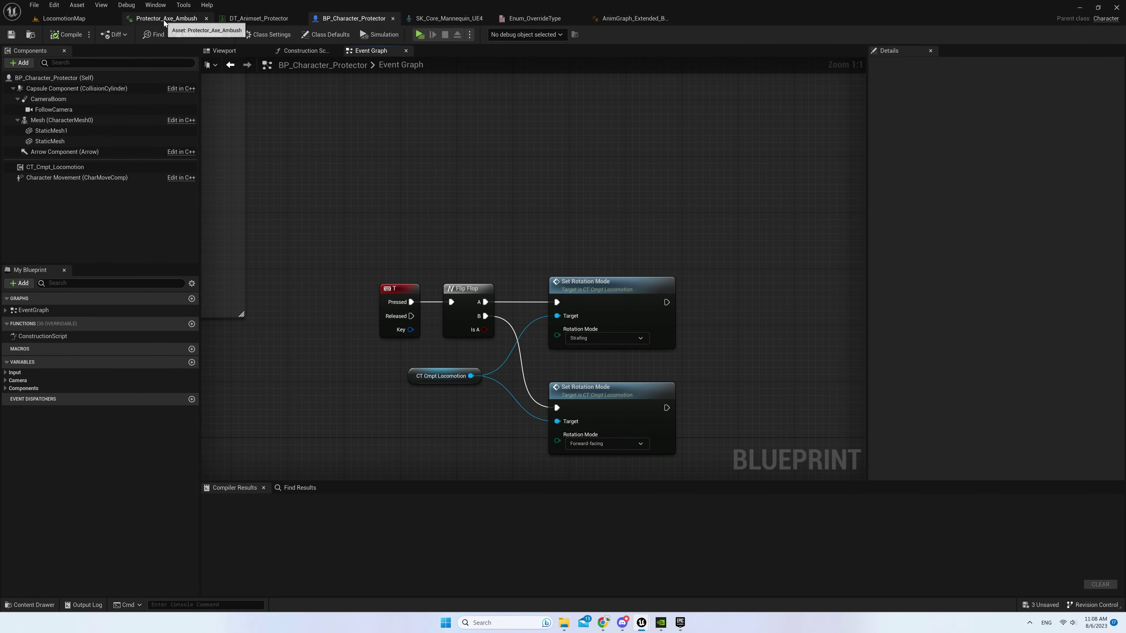
Tick Hidden in Game for StaticMesh and StaticMesh1 in BP_Character_Protector, then go to DT_Animset_Protector
click(164, 19)
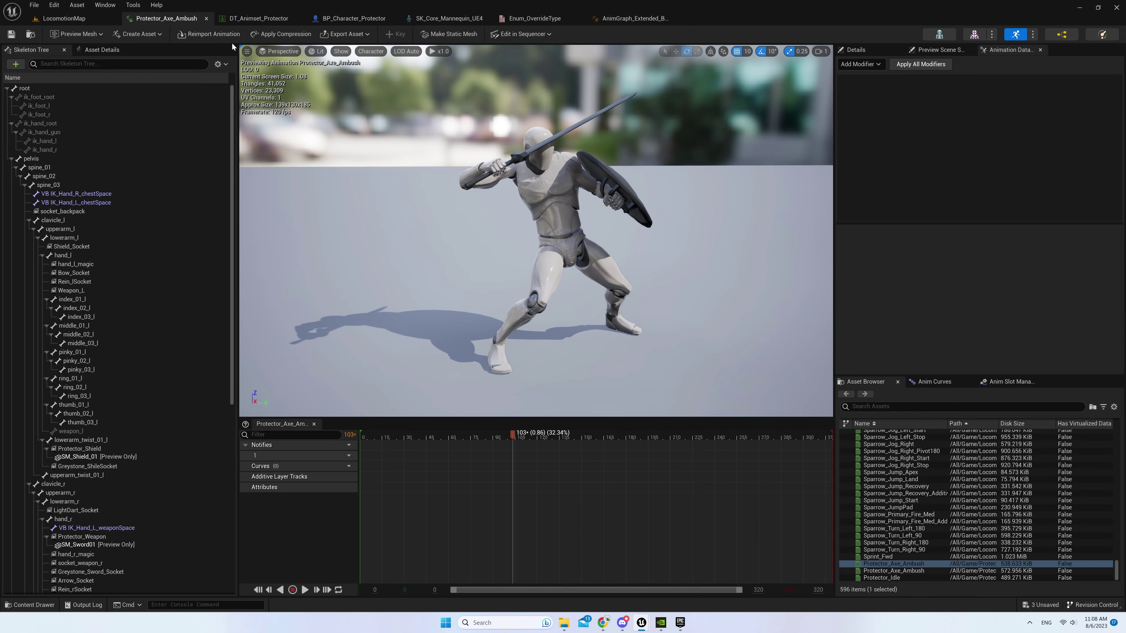
click(353, 18)
click(50, 131)
ctrl+click(59, 142)
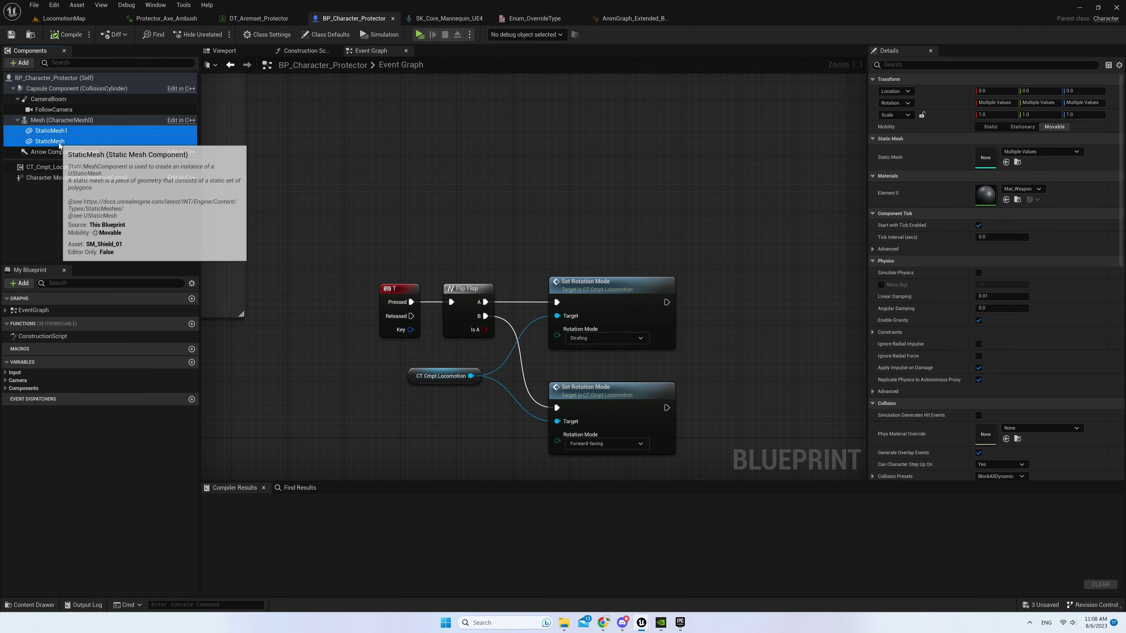
click(241, 312)
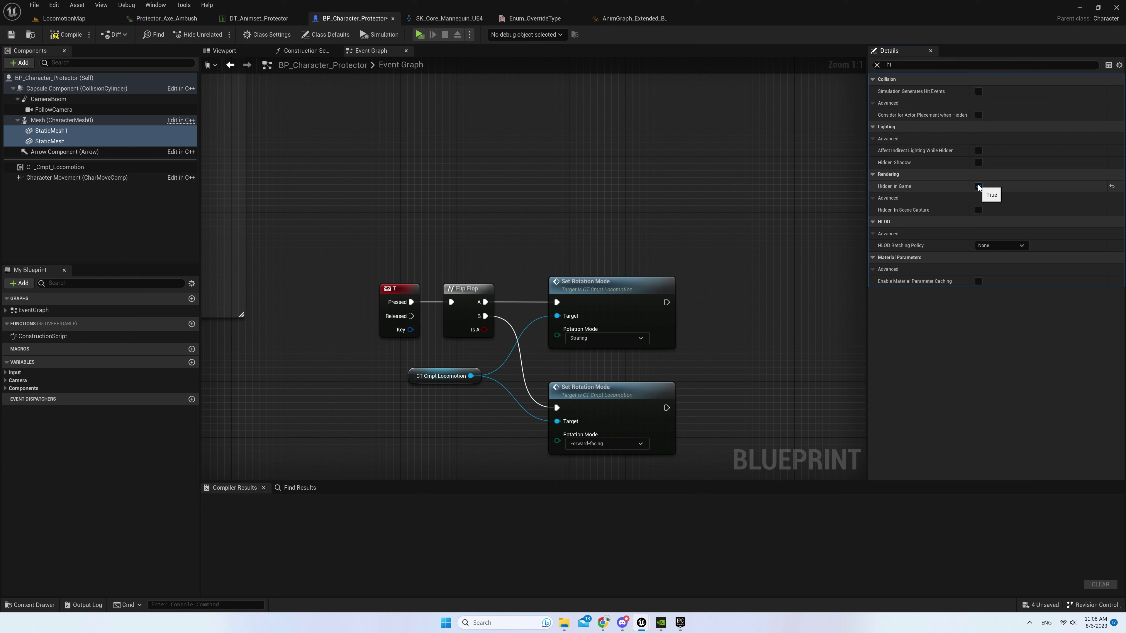
click(978, 186)
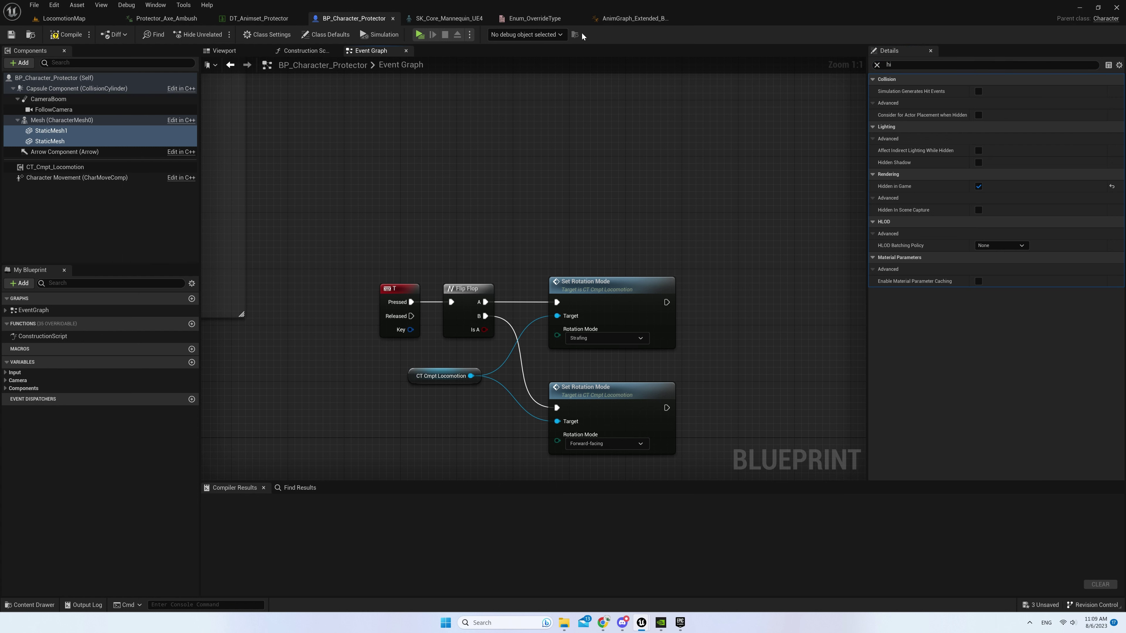
click(259, 19)
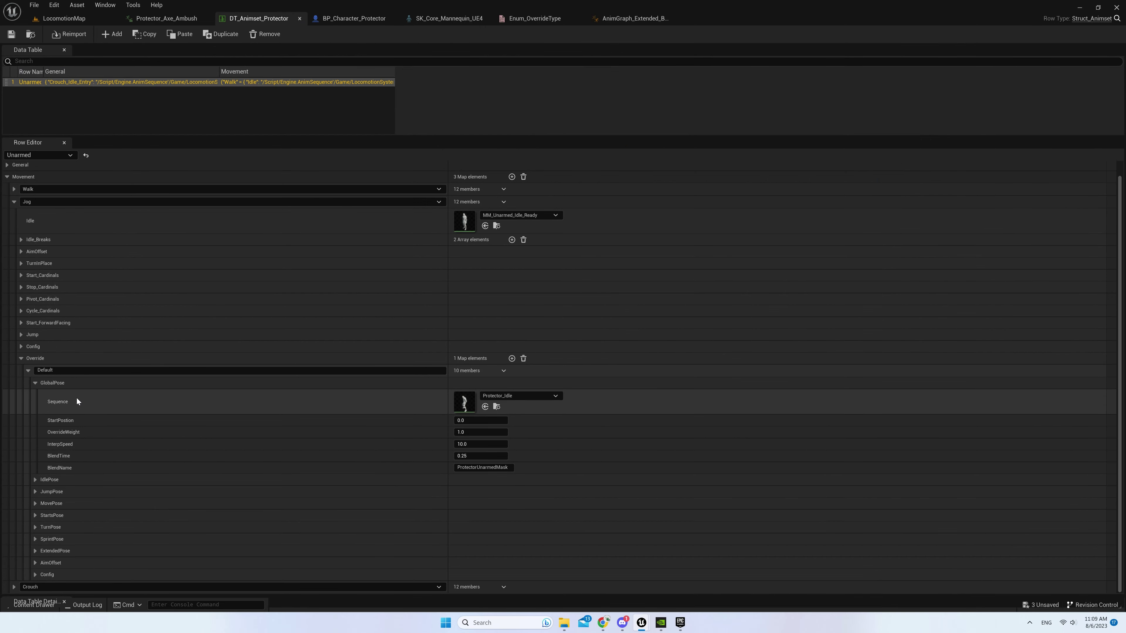
Copy the GlobalPose settings and paste them into IdlePose
right_click(79, 383)
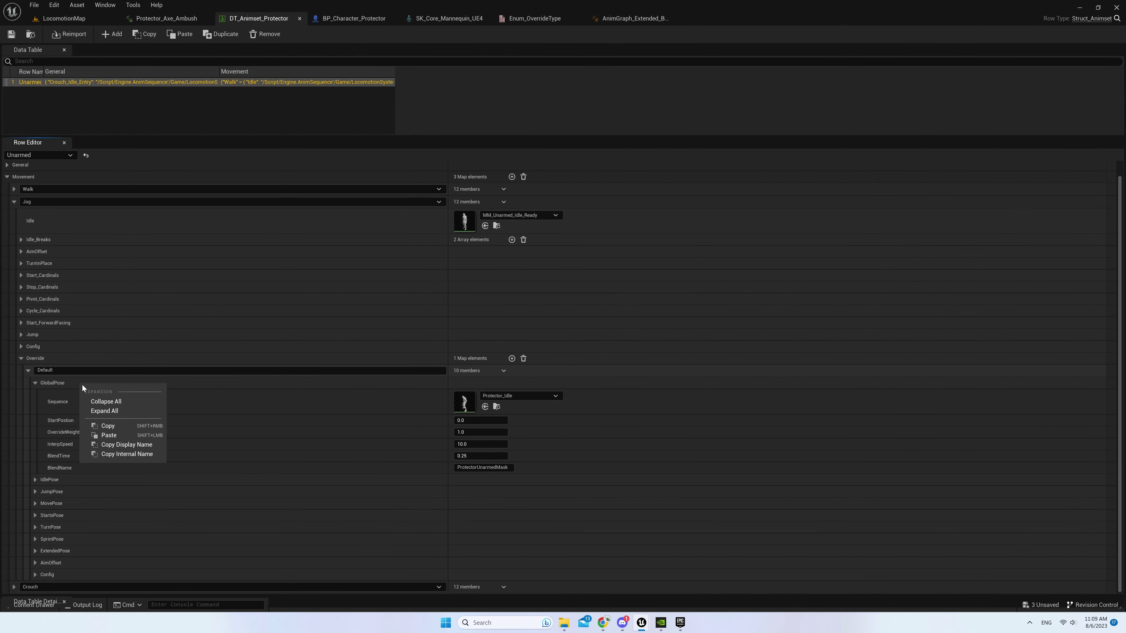
click(111, 425)
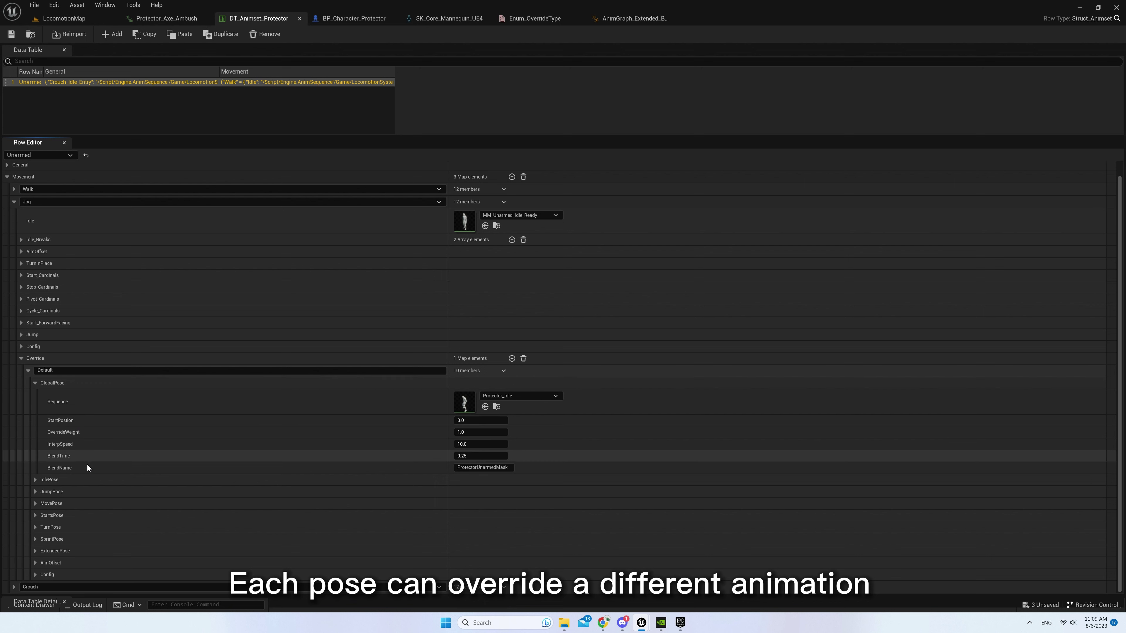
click(71, 478)
right_click(82, 479)
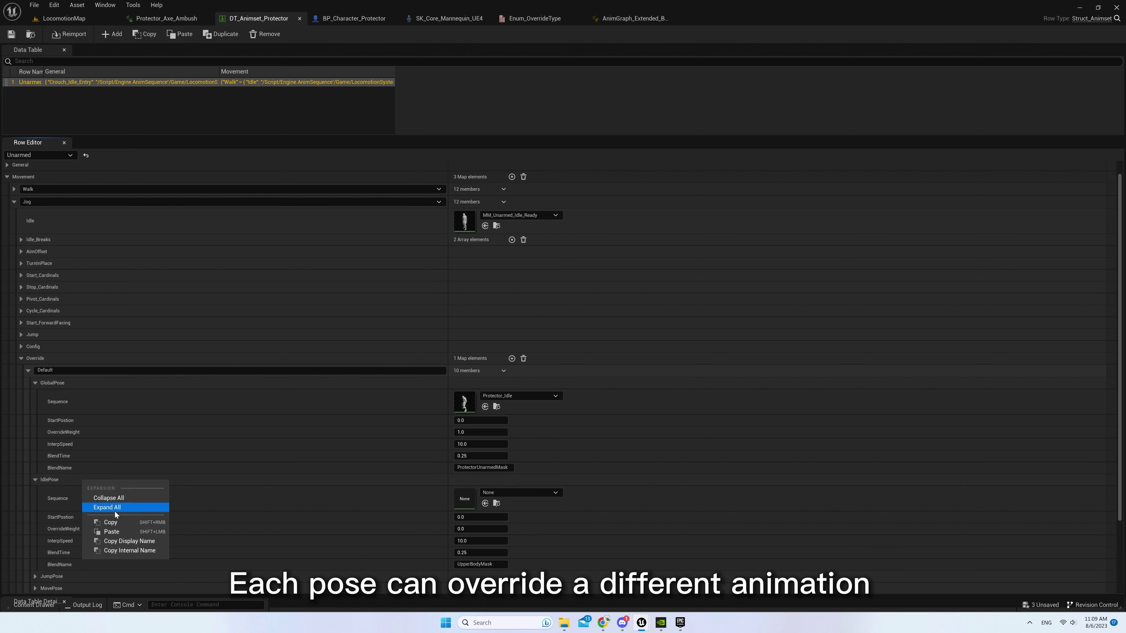
click(113, 532)
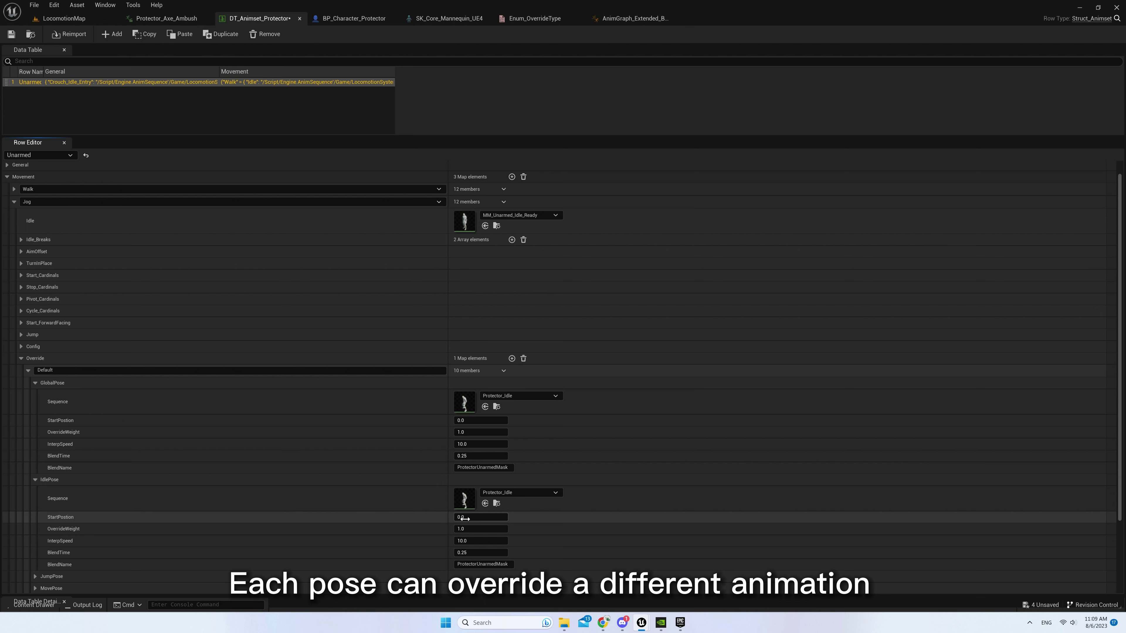
Set GlobalPose's OverrideWeight to 0 and clear its Sequence
click(481, 432)
text(0)
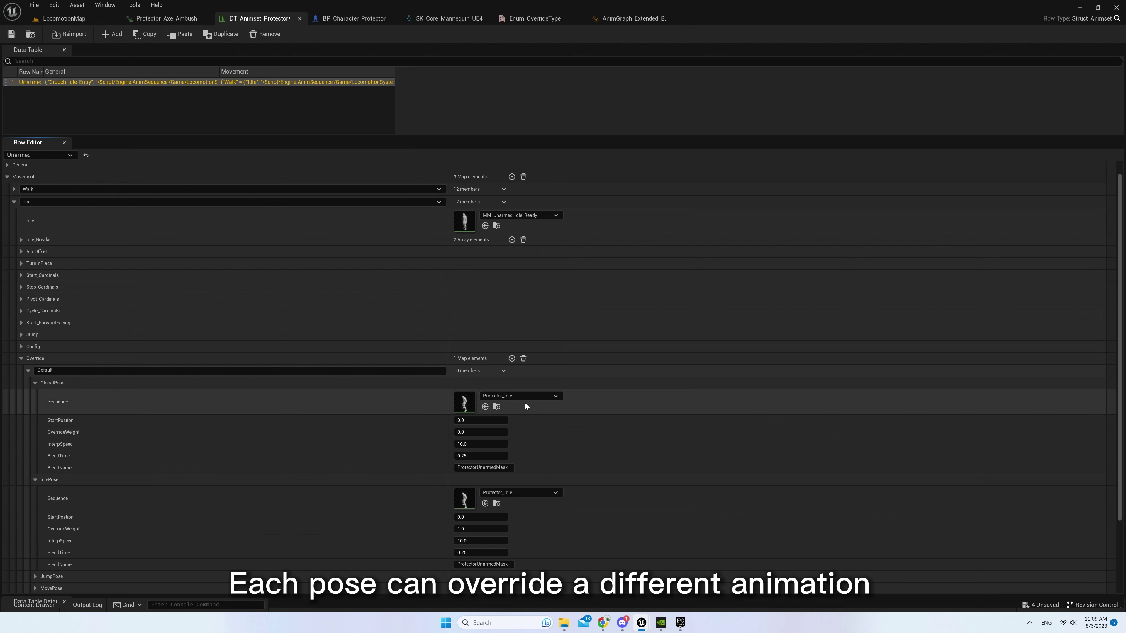
click(523, 396)
click(522, 447)
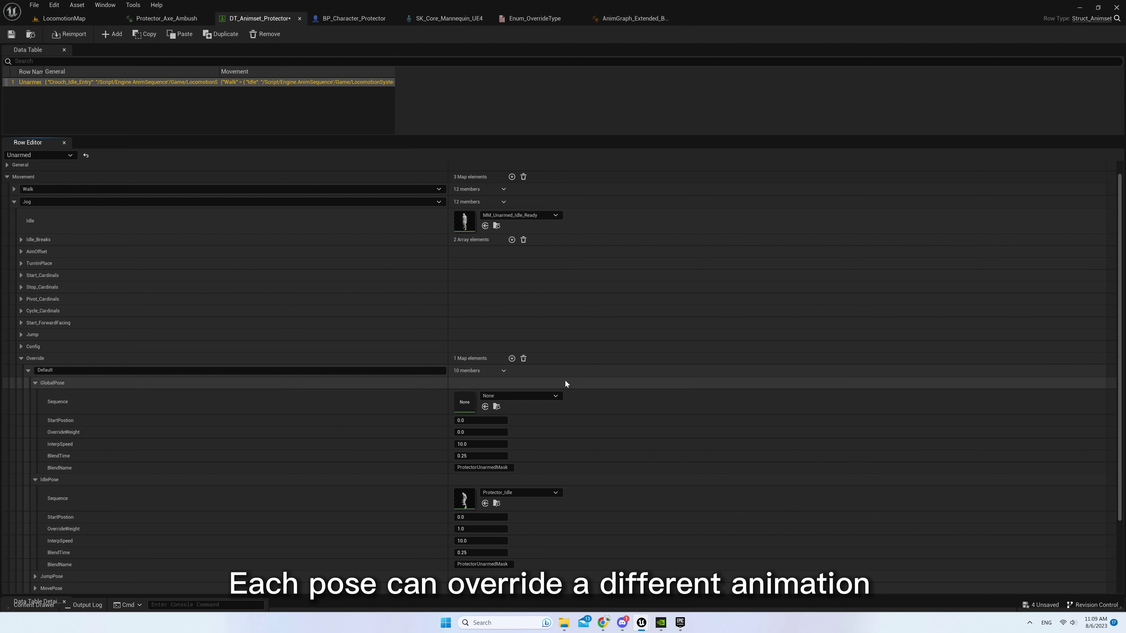
click(564, 381)
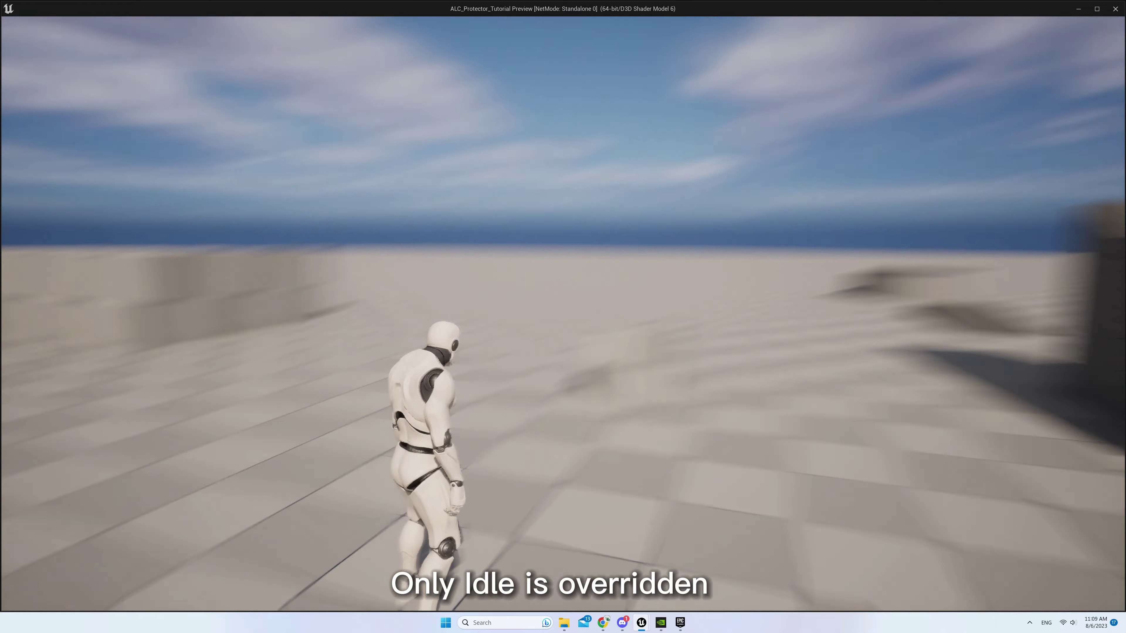
key(w)
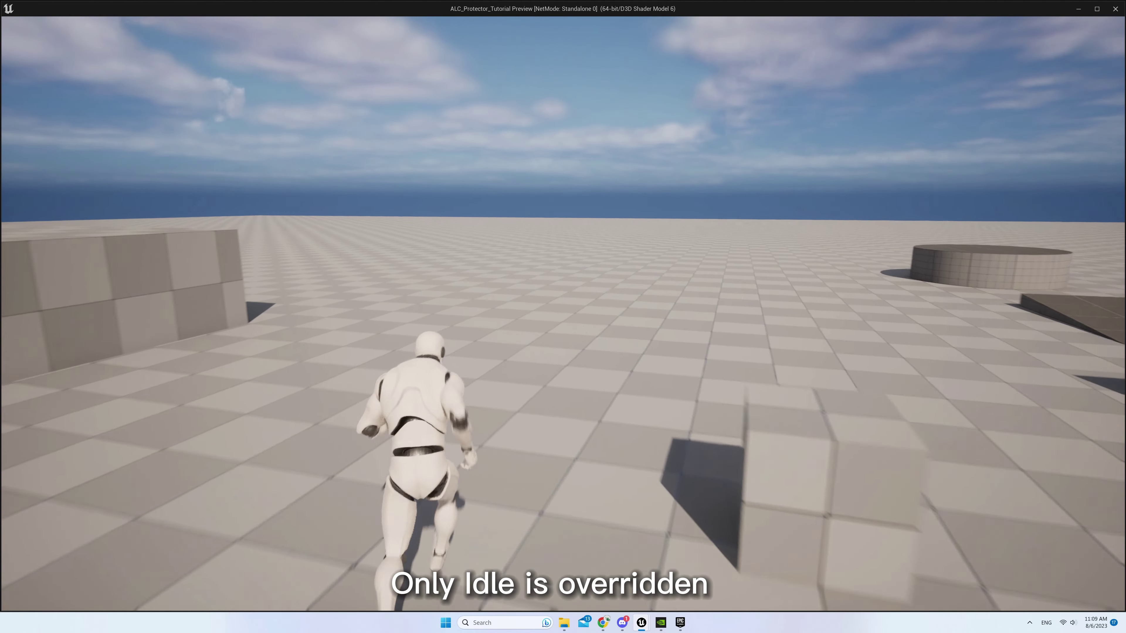
key(a)
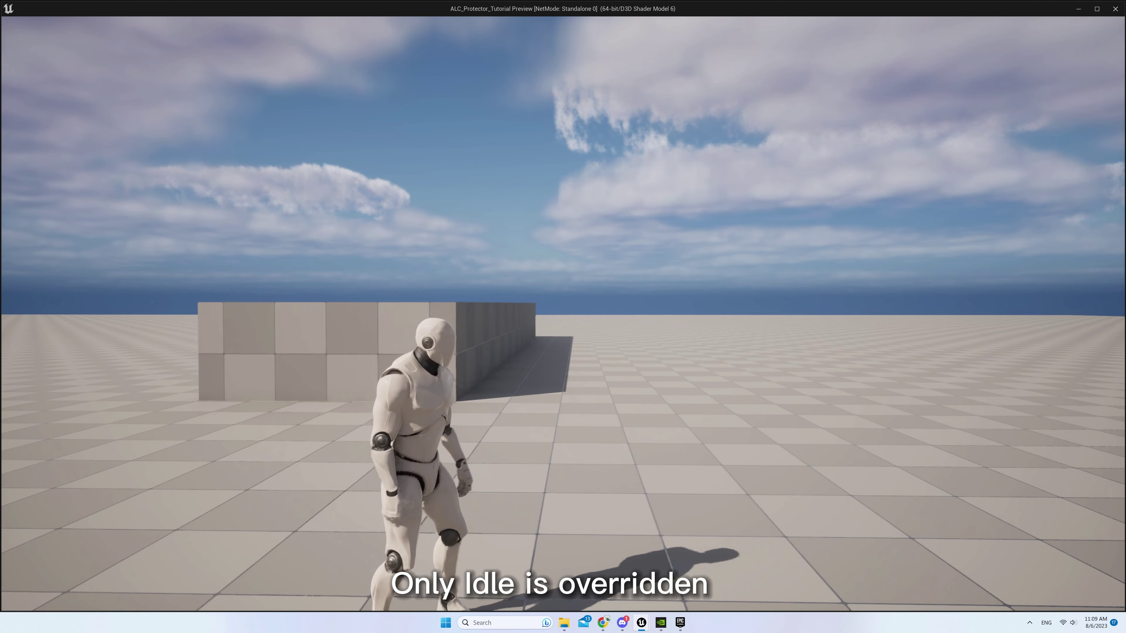
key(d)
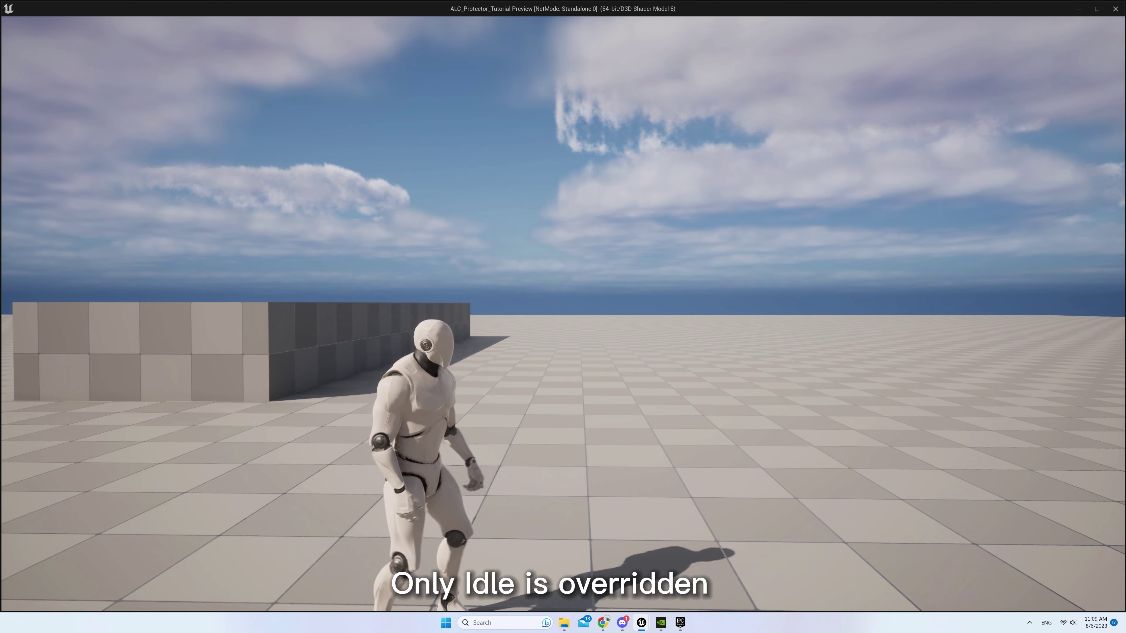
key(d)
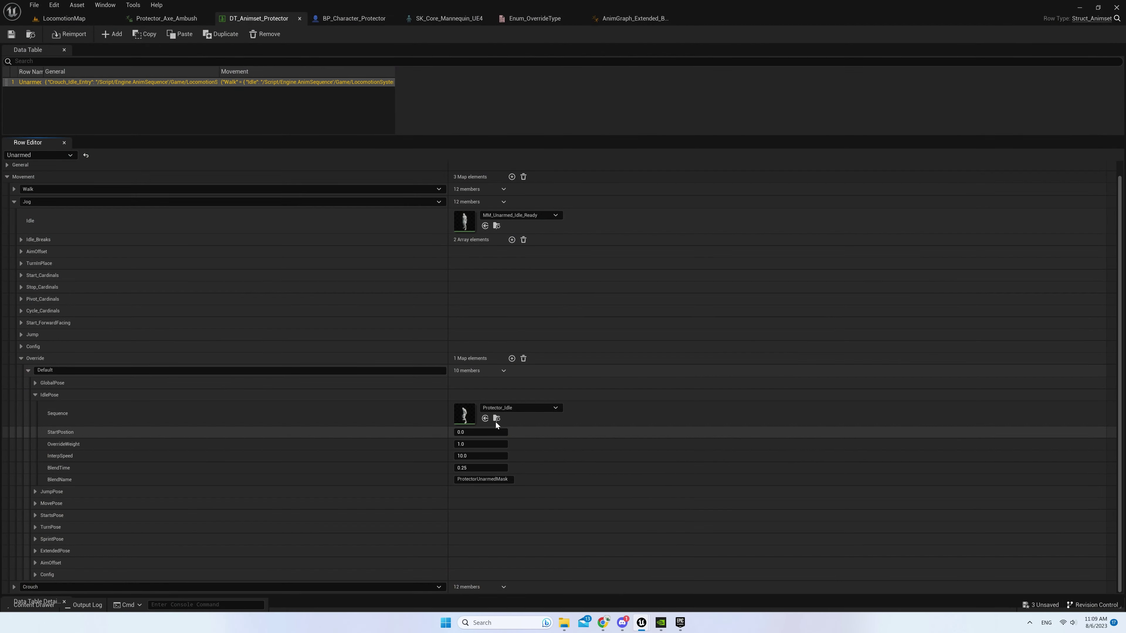
click(496, 419)
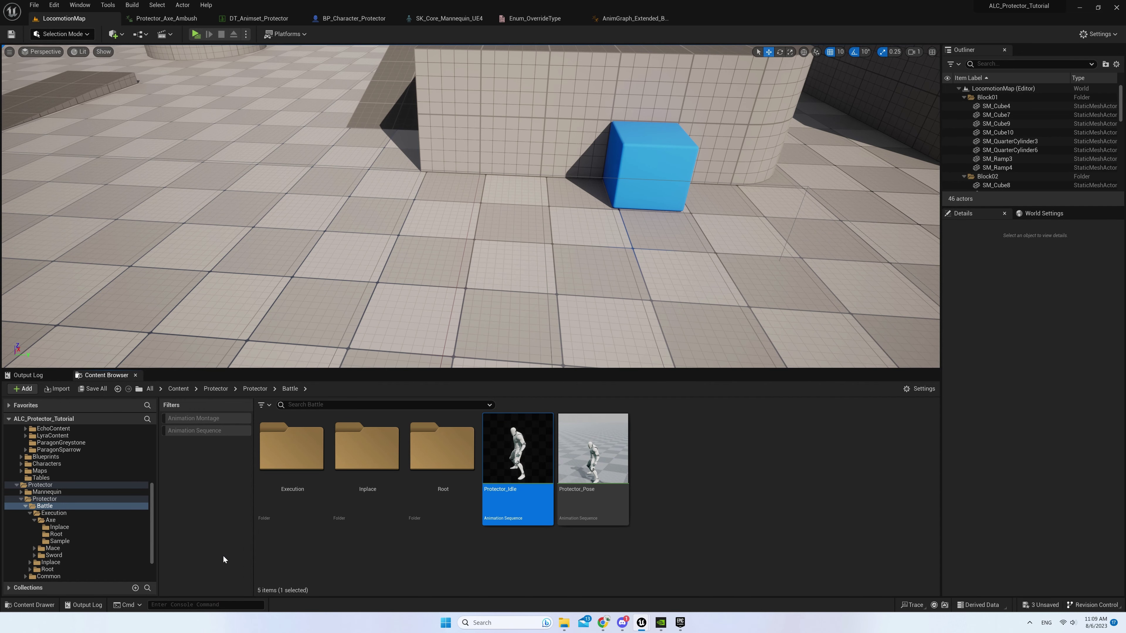
click(254, 389)
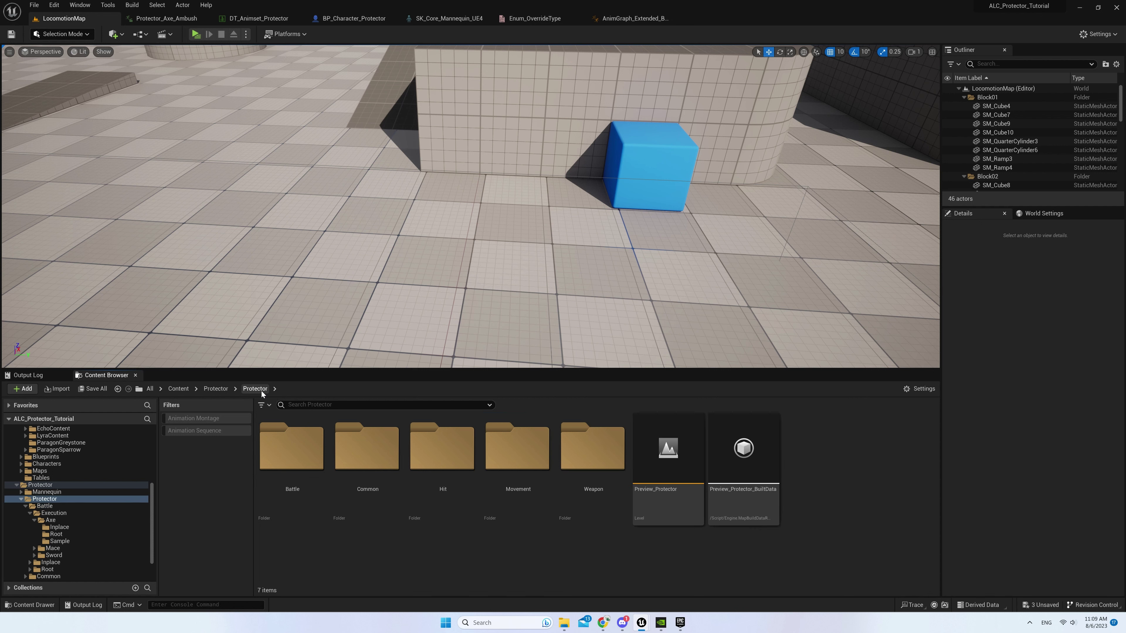
double_click(388, 478)
double_click(370, 466)
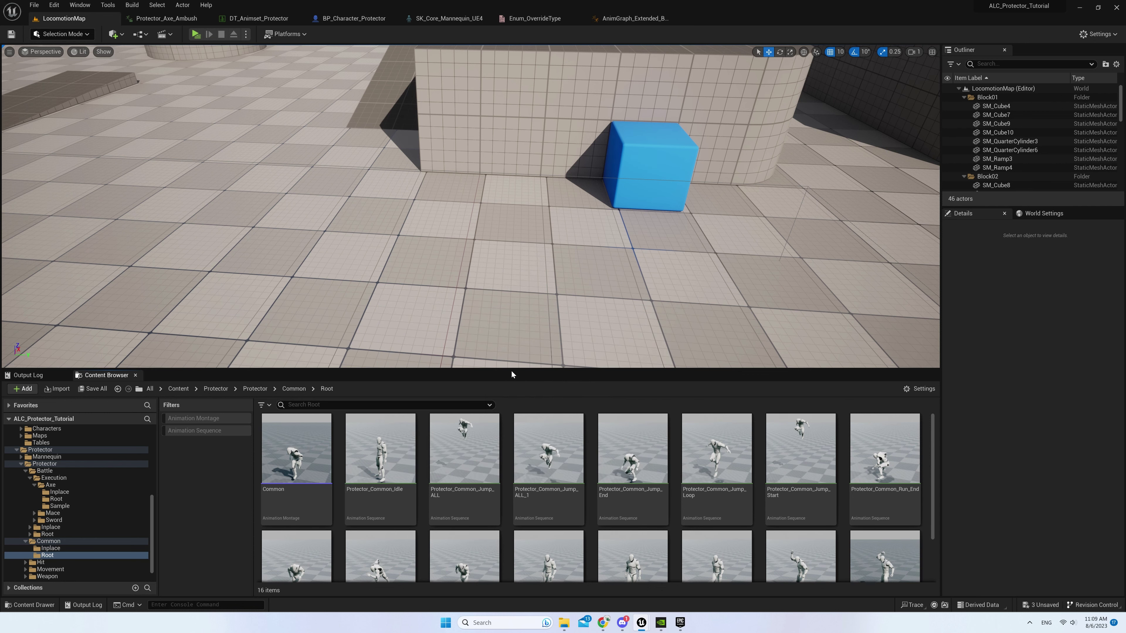
drag(512, 372, 509, 268)
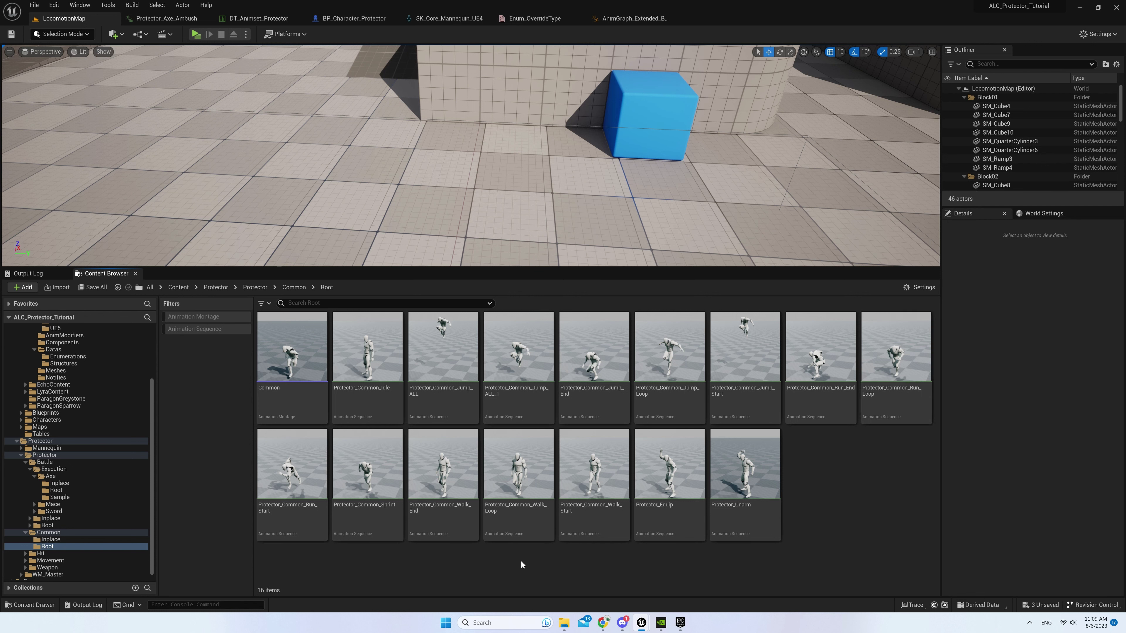
click(370, 387)
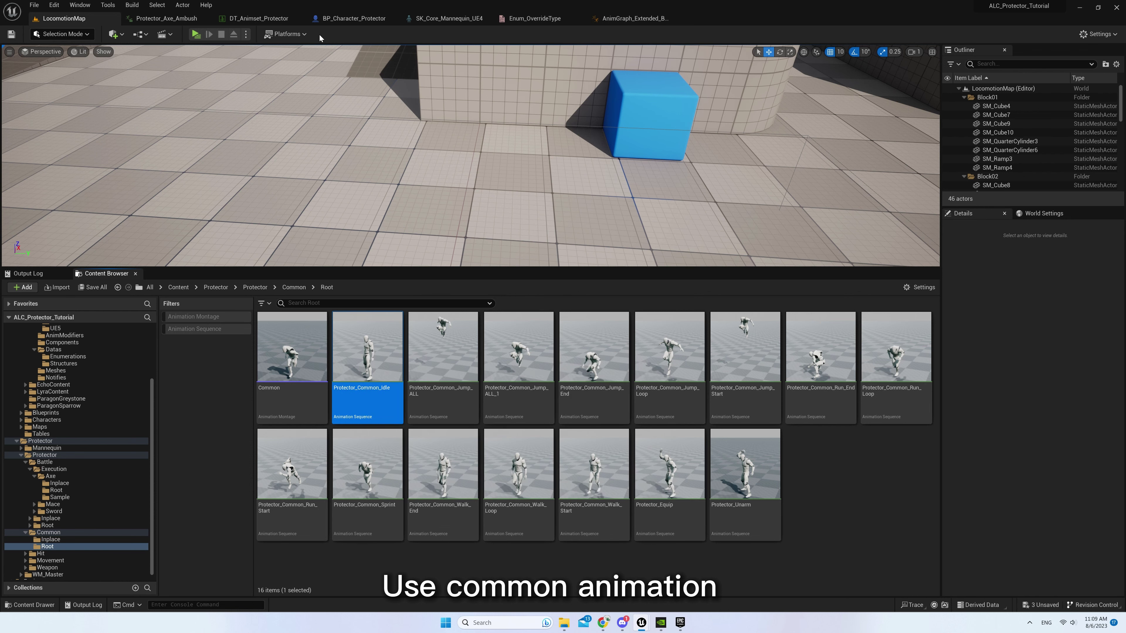
click(264, 22)
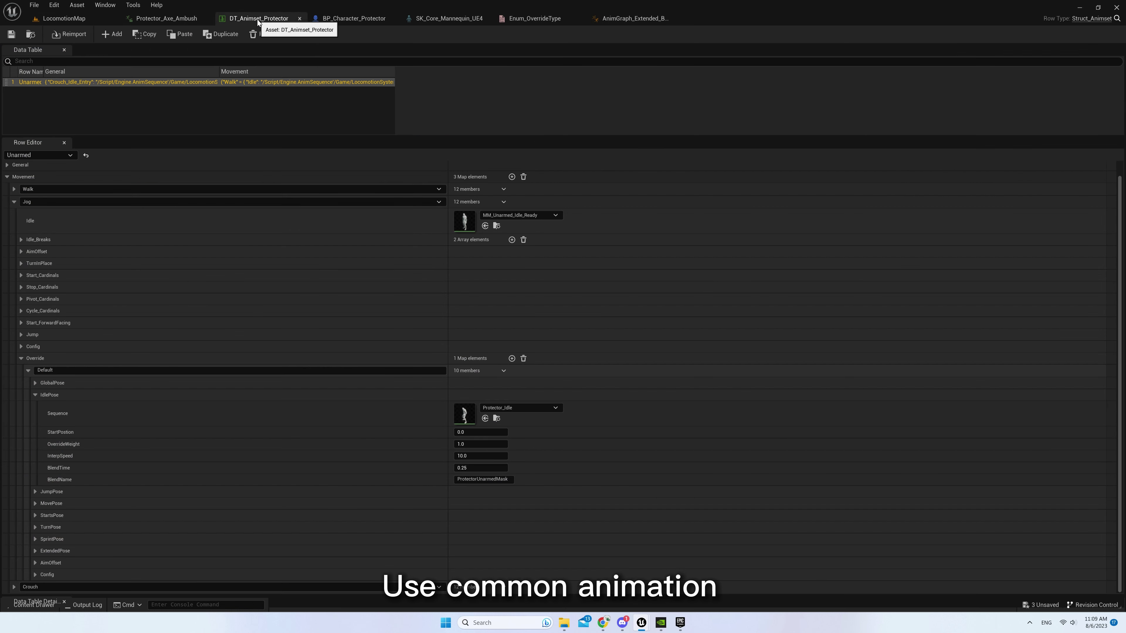
Switch IdlePose's Sequence to Protector_Common_Idle and run a quick play test
click(508, 406)
text(Protector_Common_Idle)
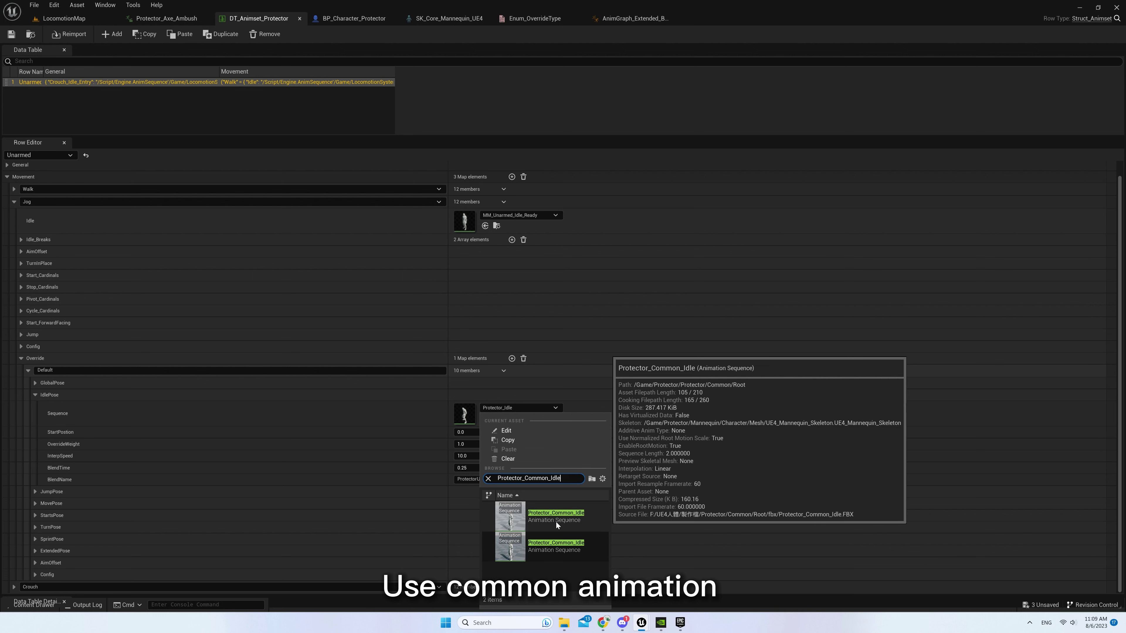
click(559, 516)
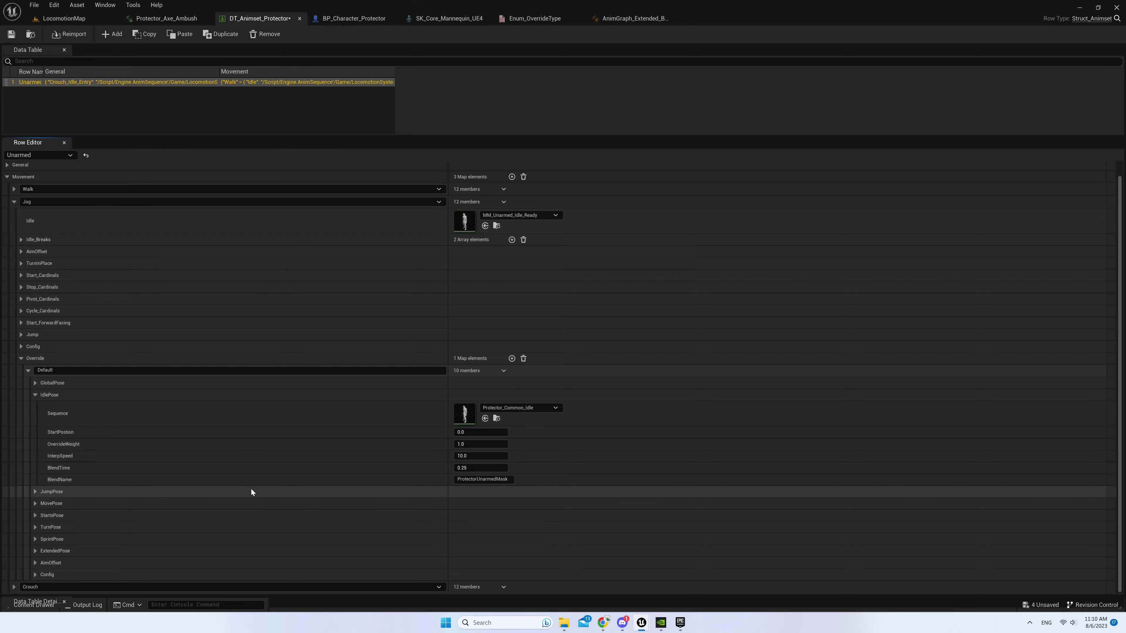
key(alt+p)
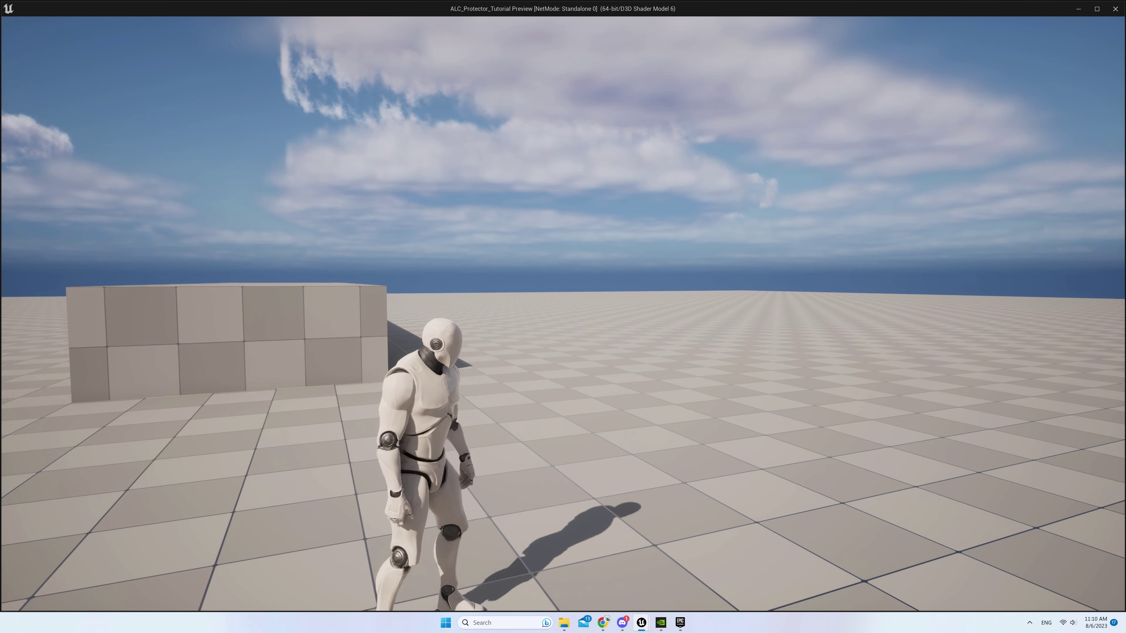
key(Escape)
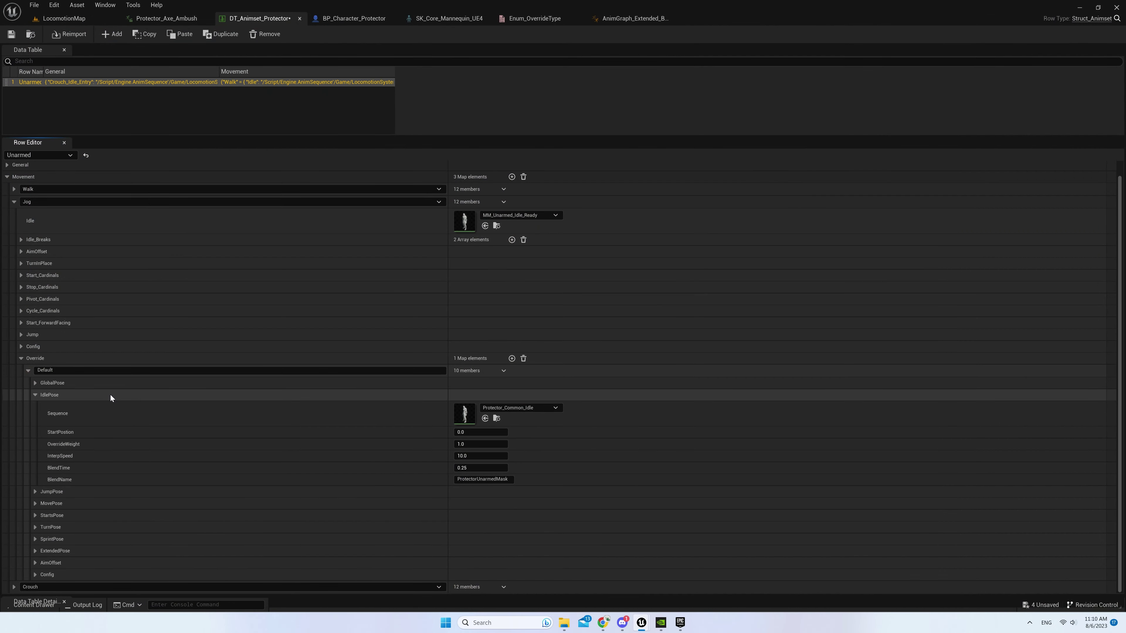
Copy the IdlePose settings into MovePose's Stop entry
right_click(110, 393)
click(138, 436)
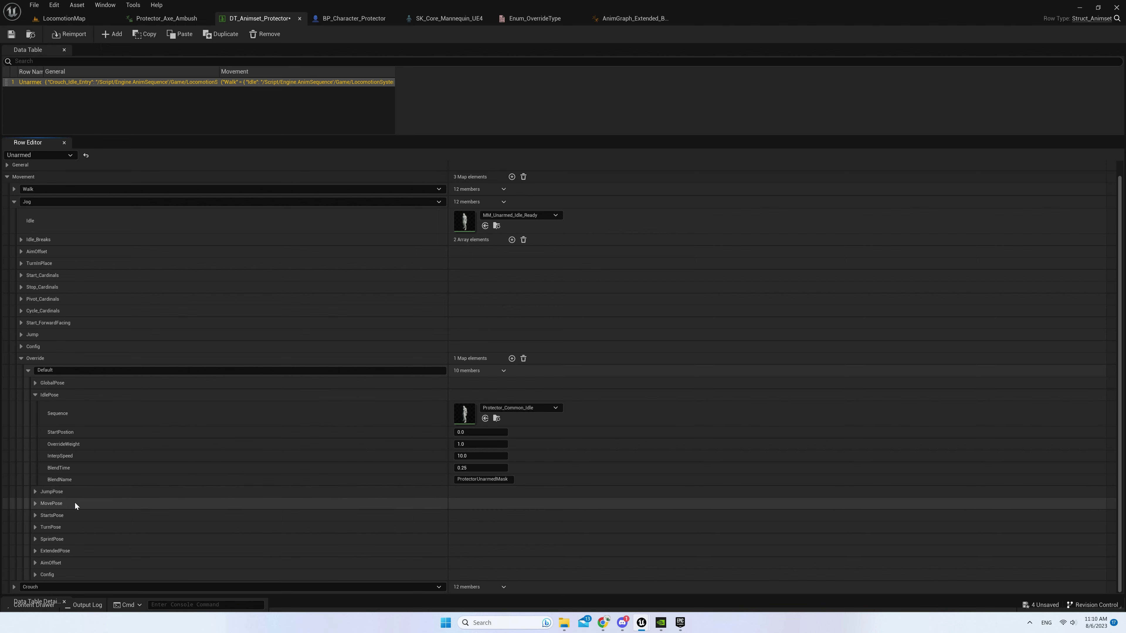
click(77, 501)
scroll(89, 510, down, 2)
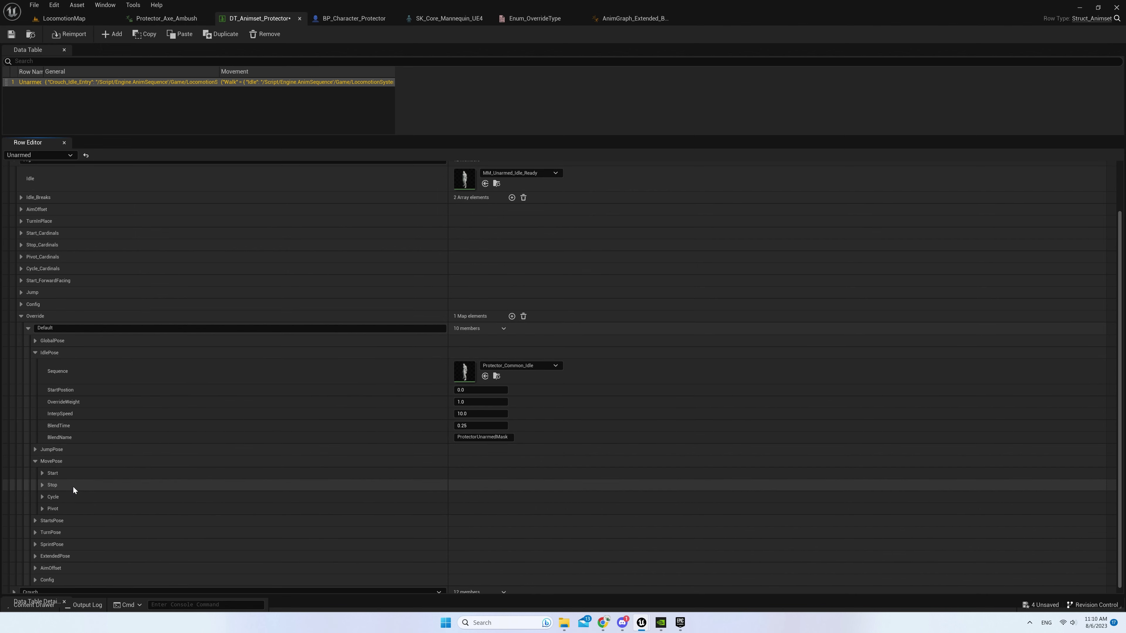
click(73, 486)
right_click(84, 485)
click(118, 537)
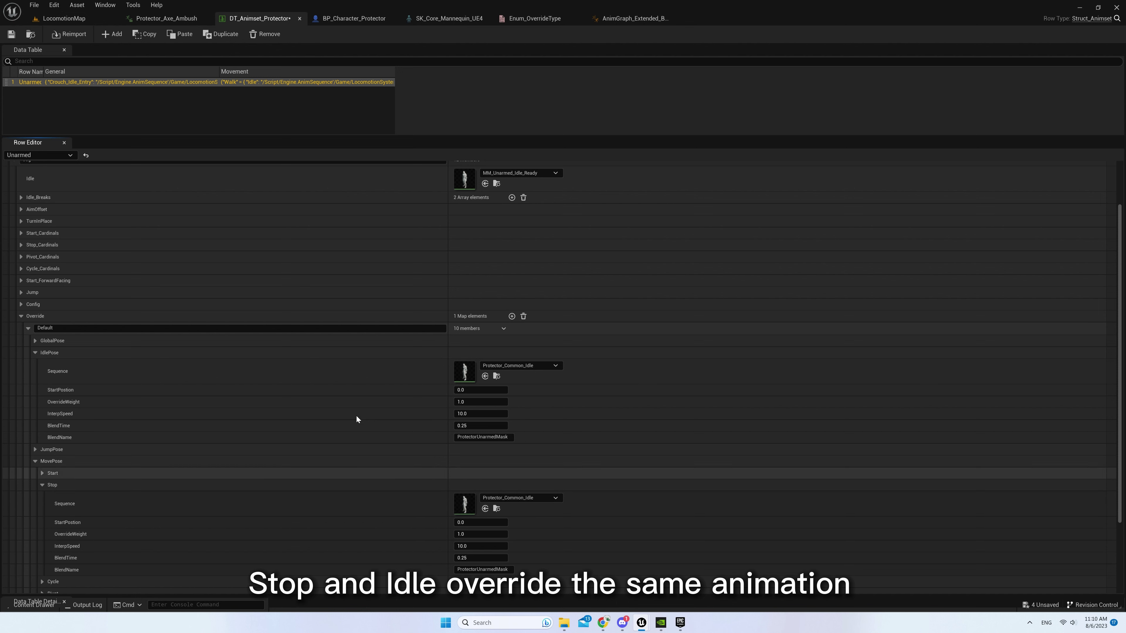
Find Protector_Common_Run_Loop in the Content Browser, then return to DT_Animset_Protector
click(77, 19)
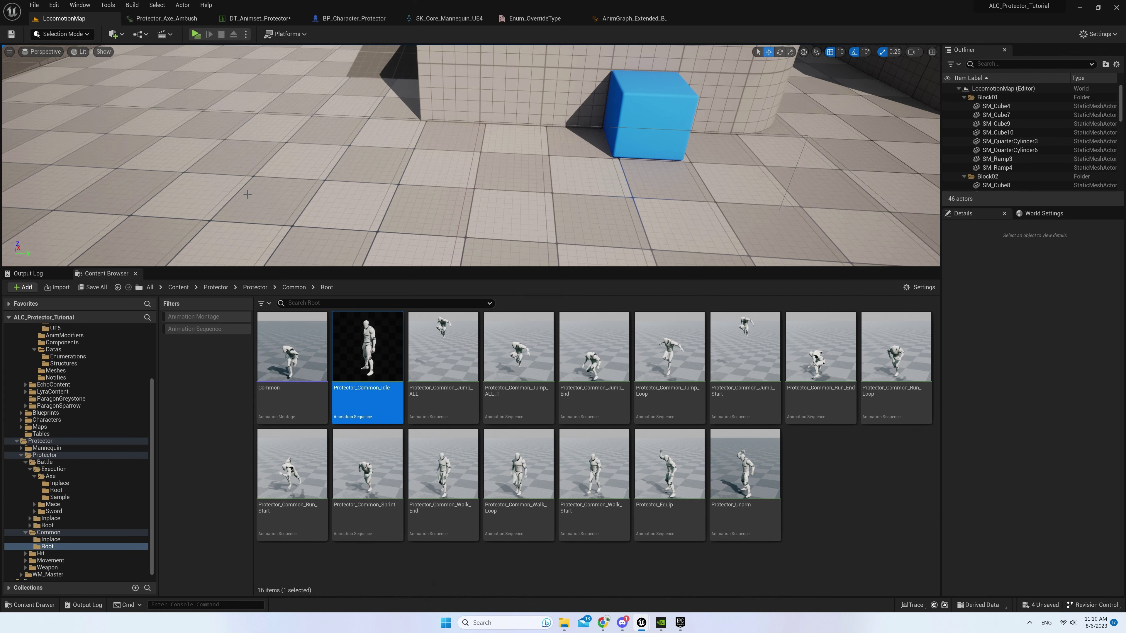
click(907, 405)
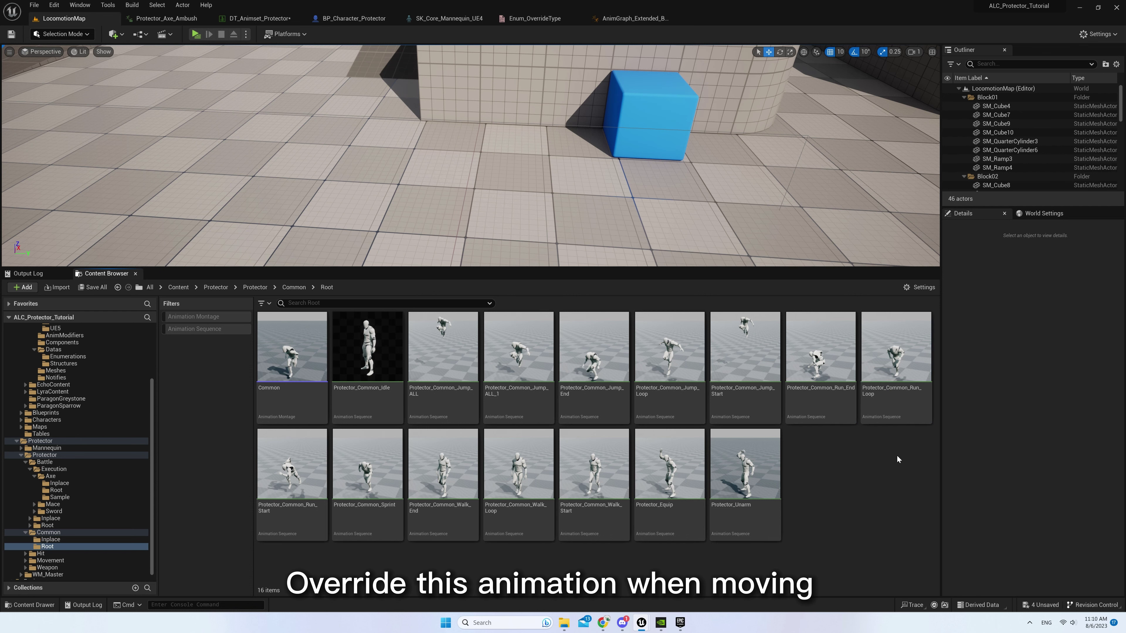
click(270, 23)
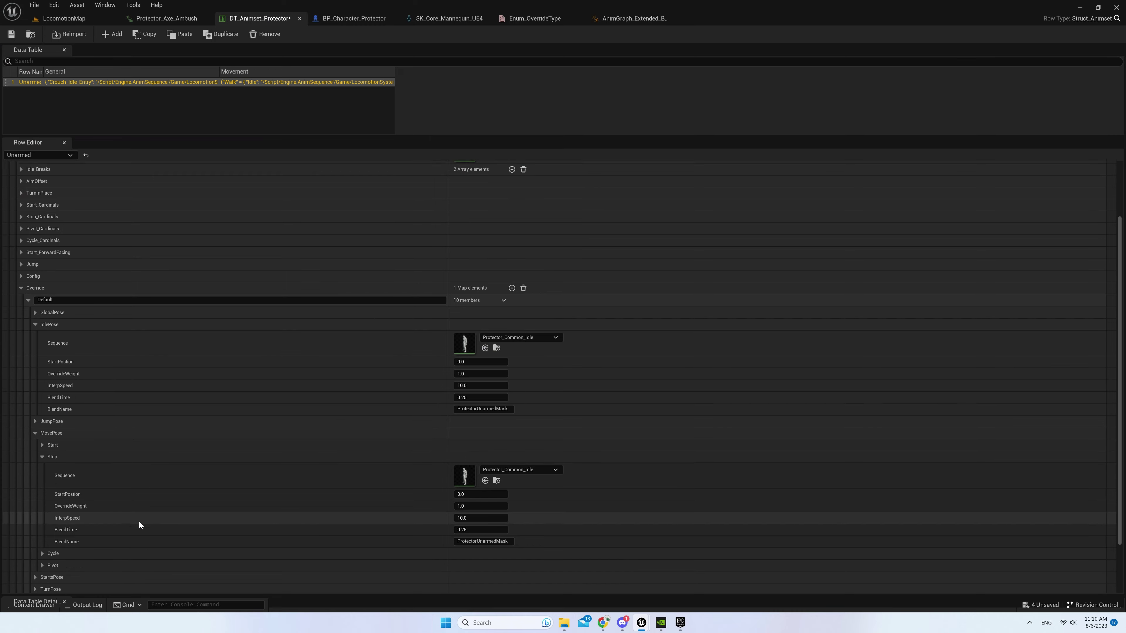
Set MovePose Cycle's Sequence to Protector_Common_Run_Loop with OverrideWeight 1.0
scroll(139, 526, down, 3)
click(73, 496)
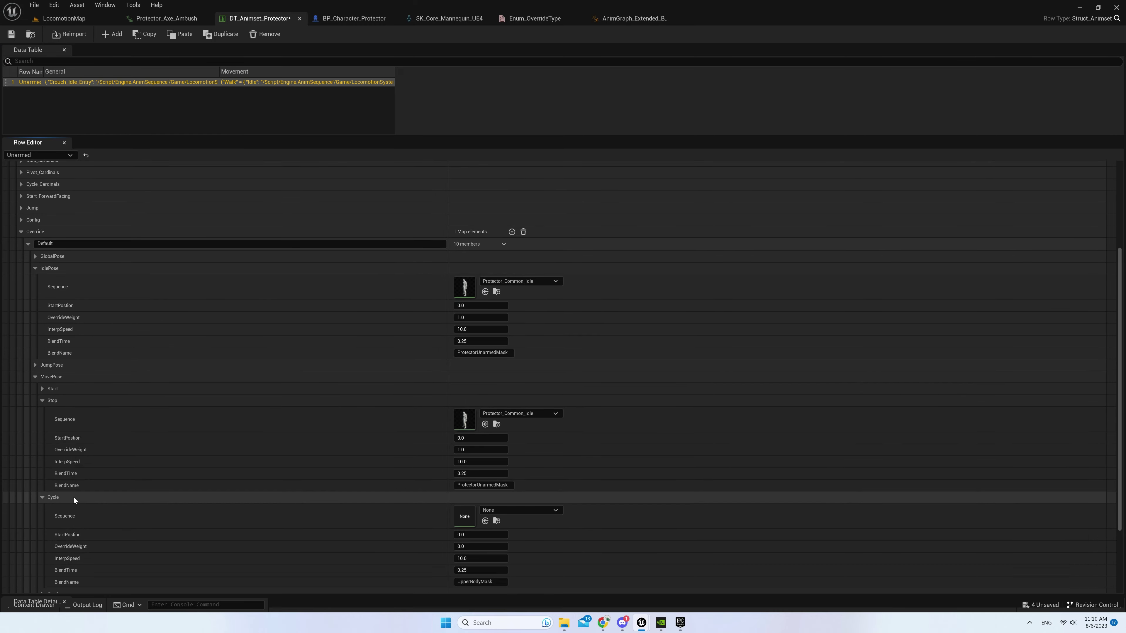
scroll(139, 520, down, 3)
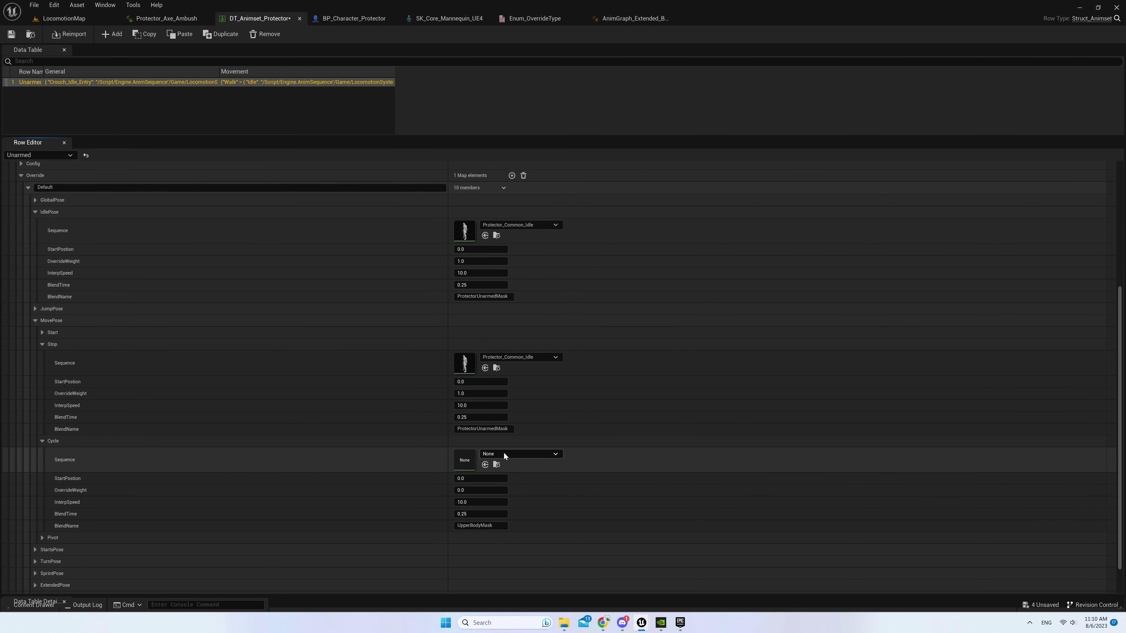
click(503, 453)
text(Protector_Common_Run_Loop)
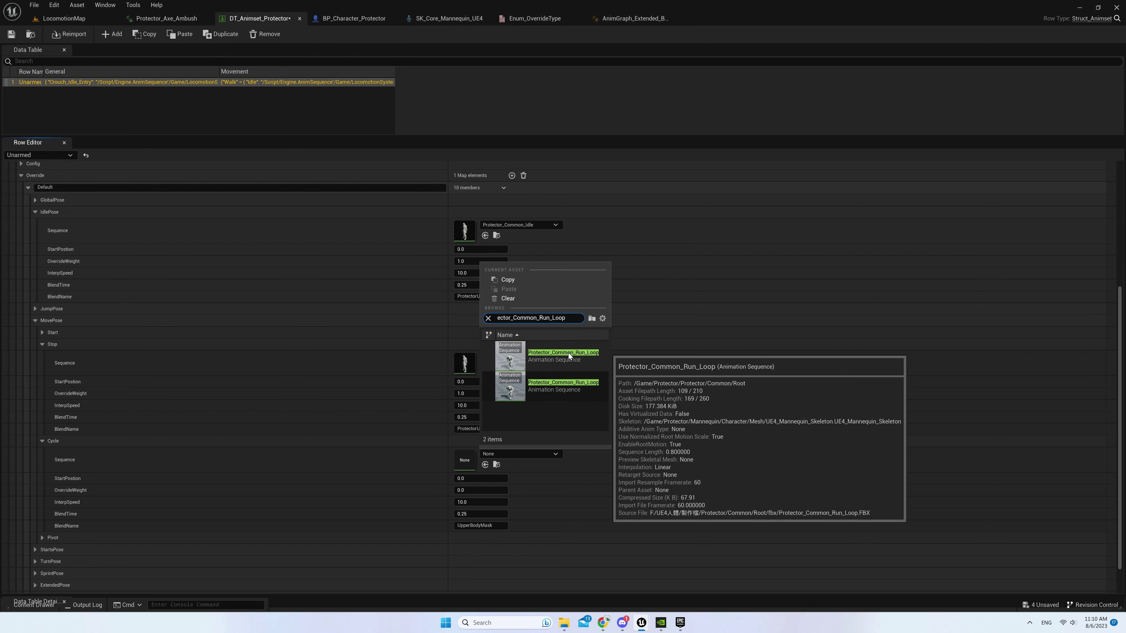
click(569, 353)
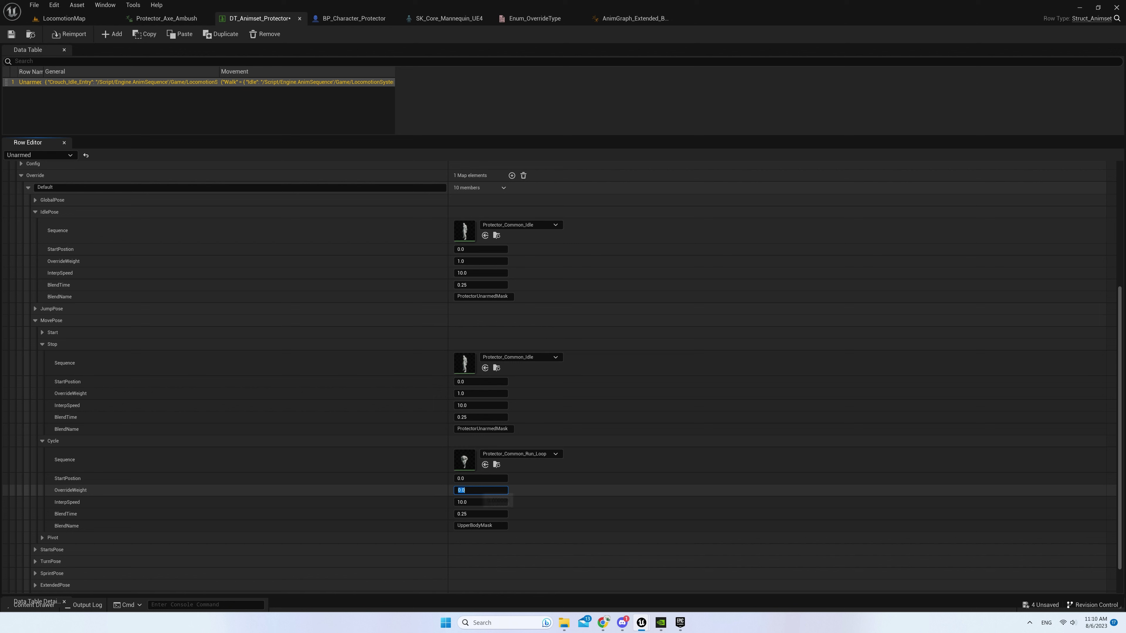
text(1)
click(481, 429)
Set Cycle's BlendName to ProtectorUnarmedMask, save the data table, and launch the game
click(485, 525)
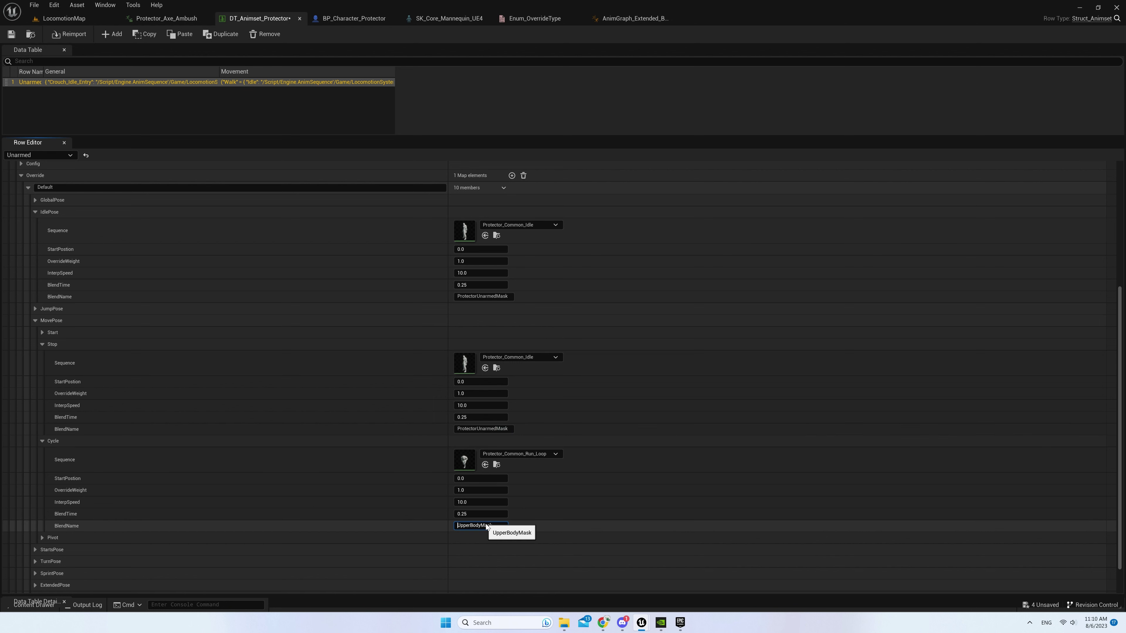
key(ctrl+a)
text(ProtectorUnarmedMask)
key(Return)
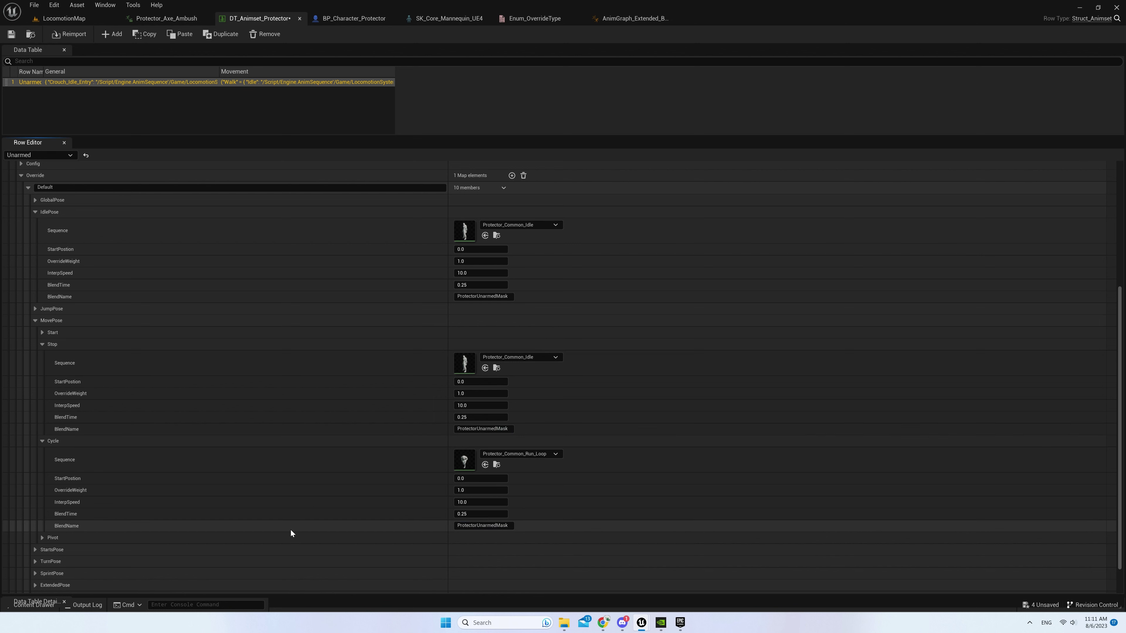
key(ctrl+s)
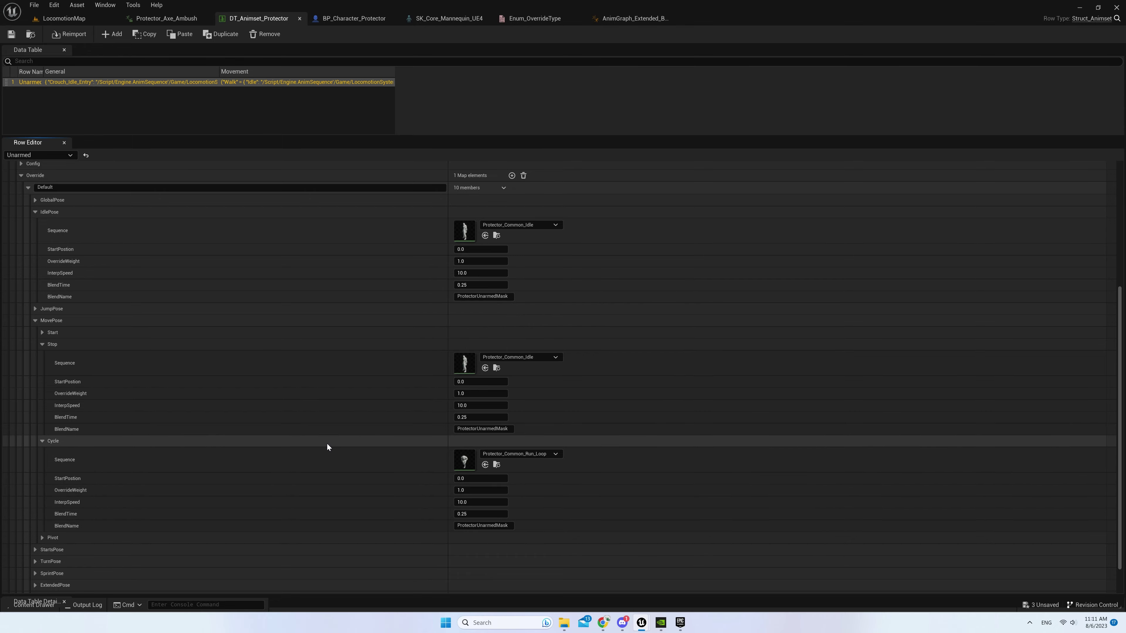
key(alt+Tab)
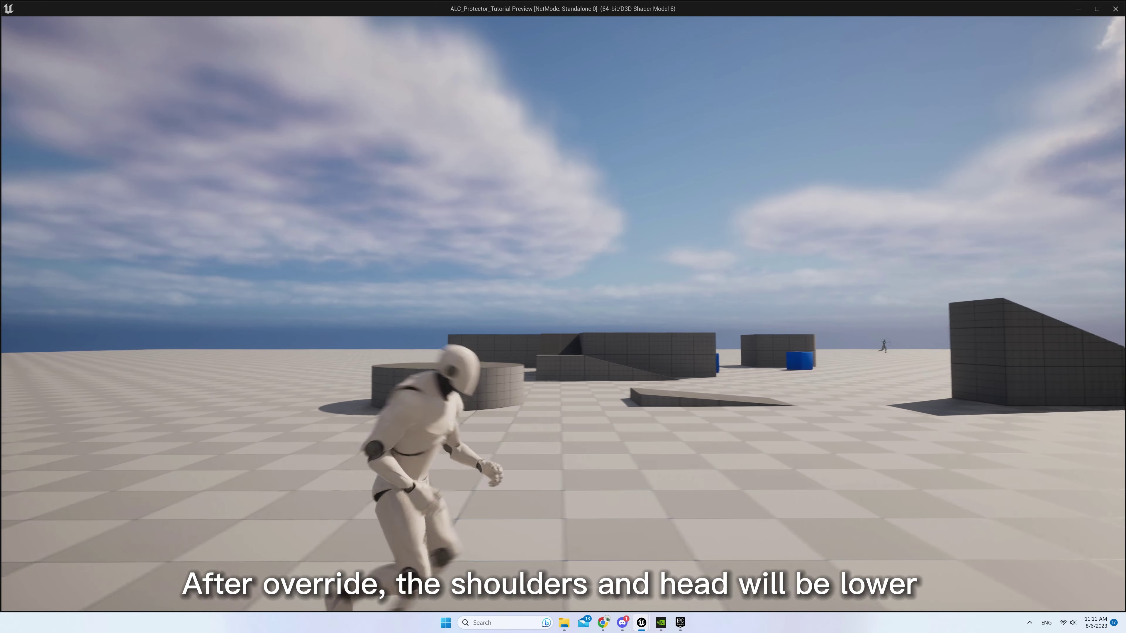
Watch the run cycle in the standalone game, then close the preview with Esc
key(Escape)
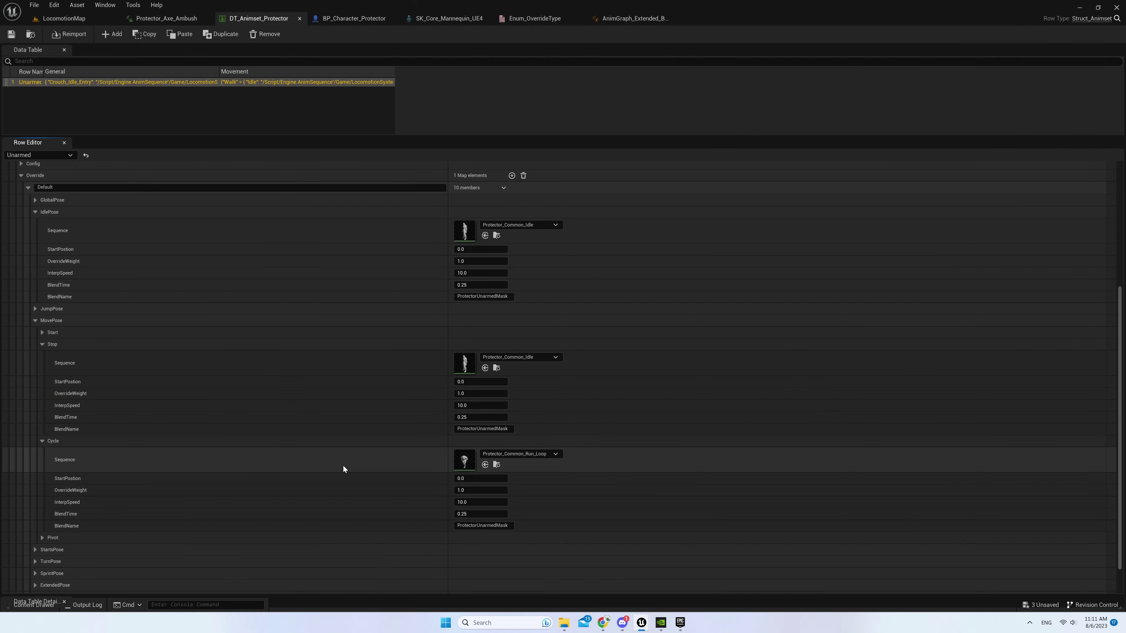
Copy the Cycle pose's Protector_Common_Run_Loop values into the Start and Pivot move poses
right_click(149, 441)
click(180, 485)
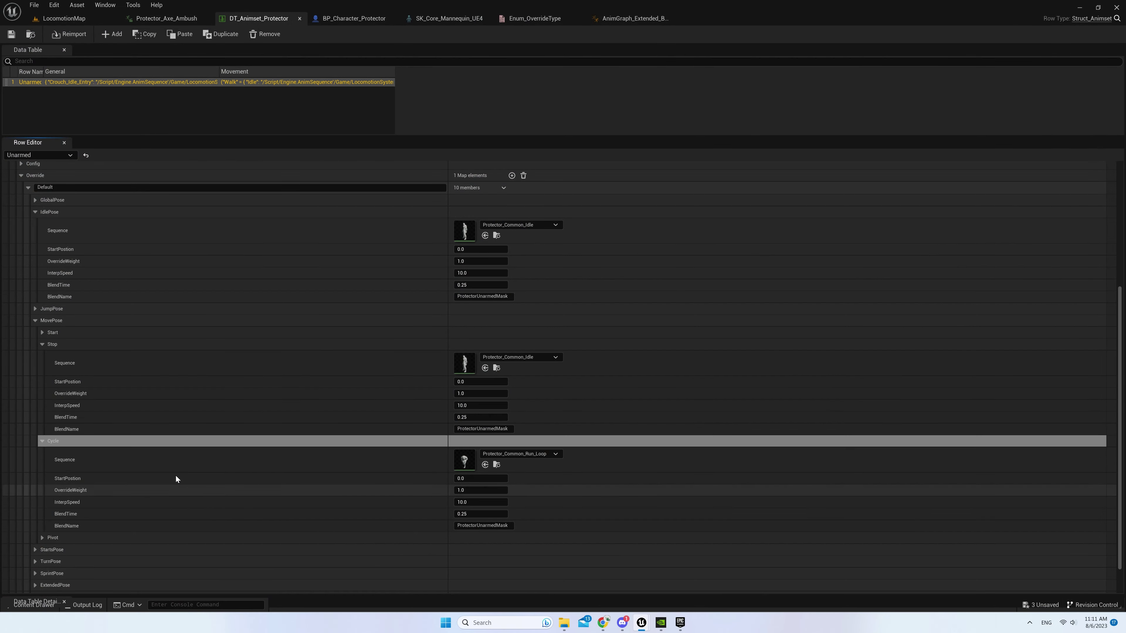
click(91, 333)
right_click(91, 332)
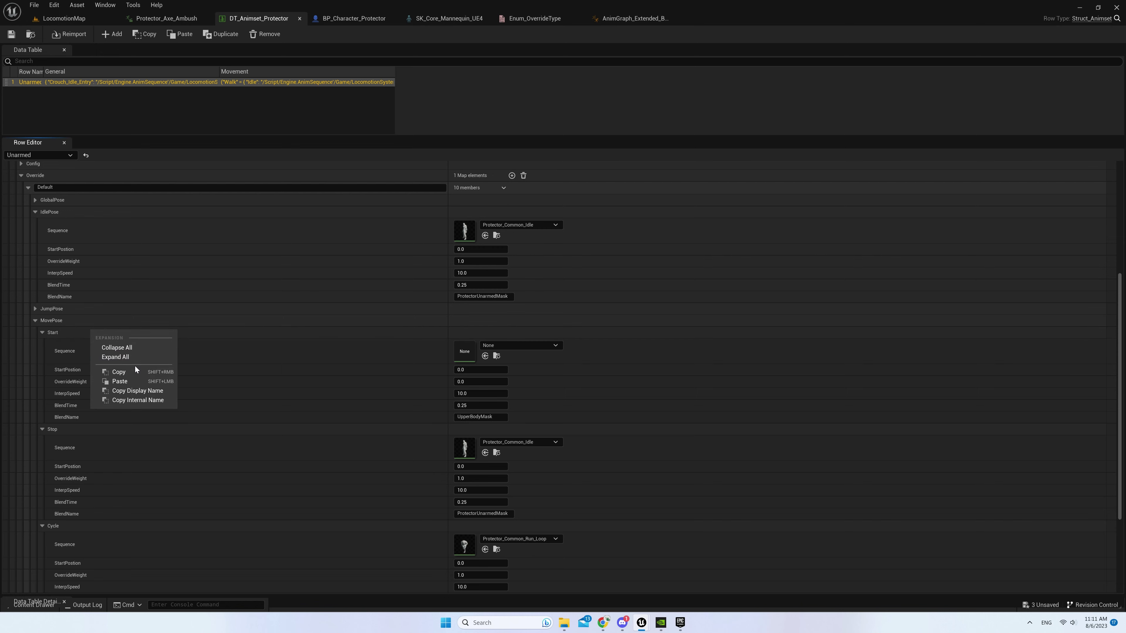
click(133, 382)
scroll(164, 564, down, 1)
scroll(120, 547, down, 1)
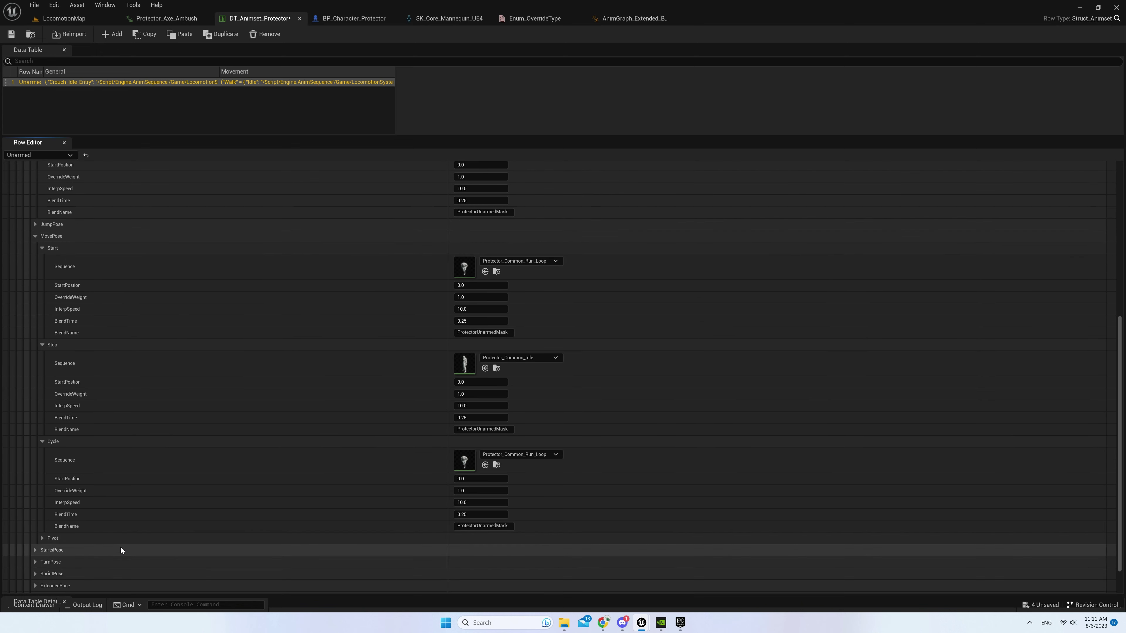
right_click(116, 537)
click(154, 516)
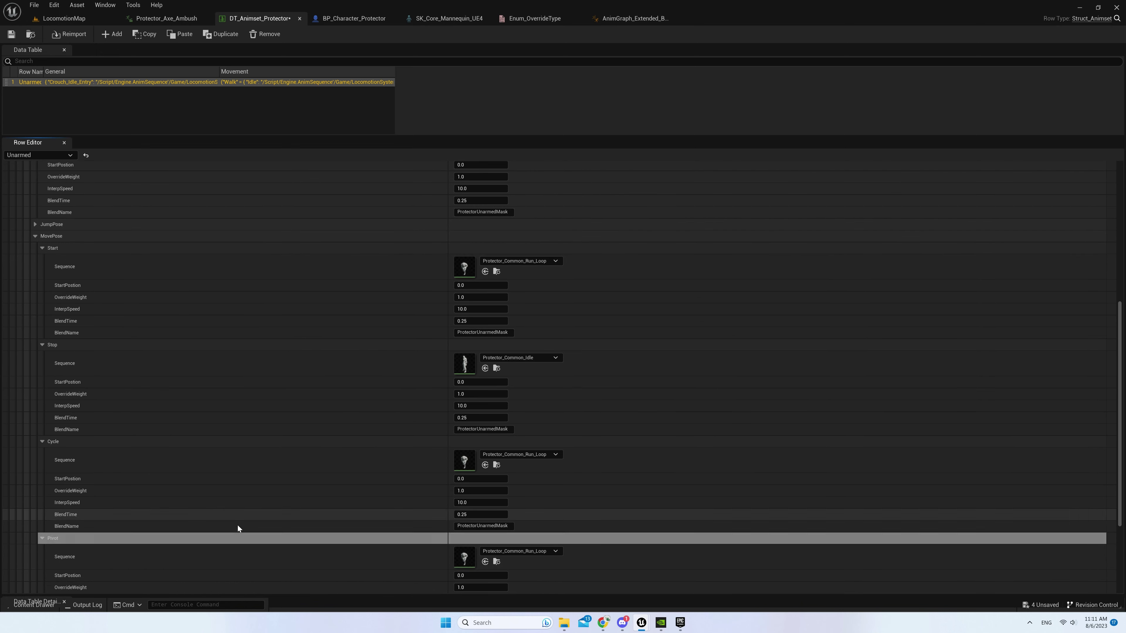
Copy the Forward start pose into StartsPose Forward_L90, Forward_R90, Forward_L180 and Forward_R180
scroll(406, 558, down, 1)
scroll(482, 518, down, 1)
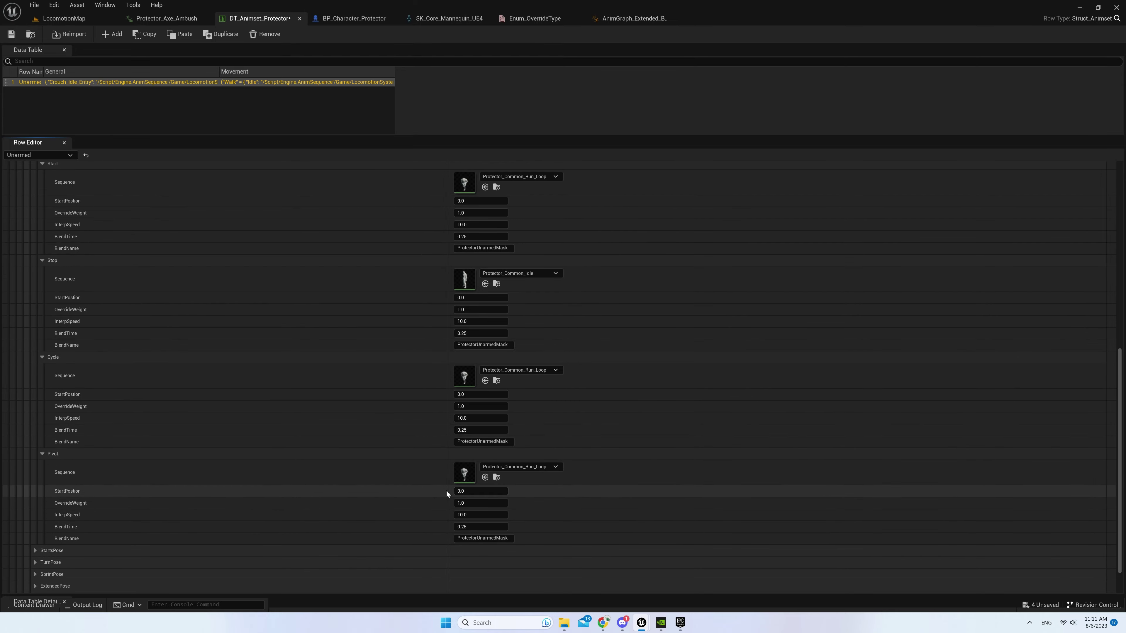
scroll(245, 528, down, 1)
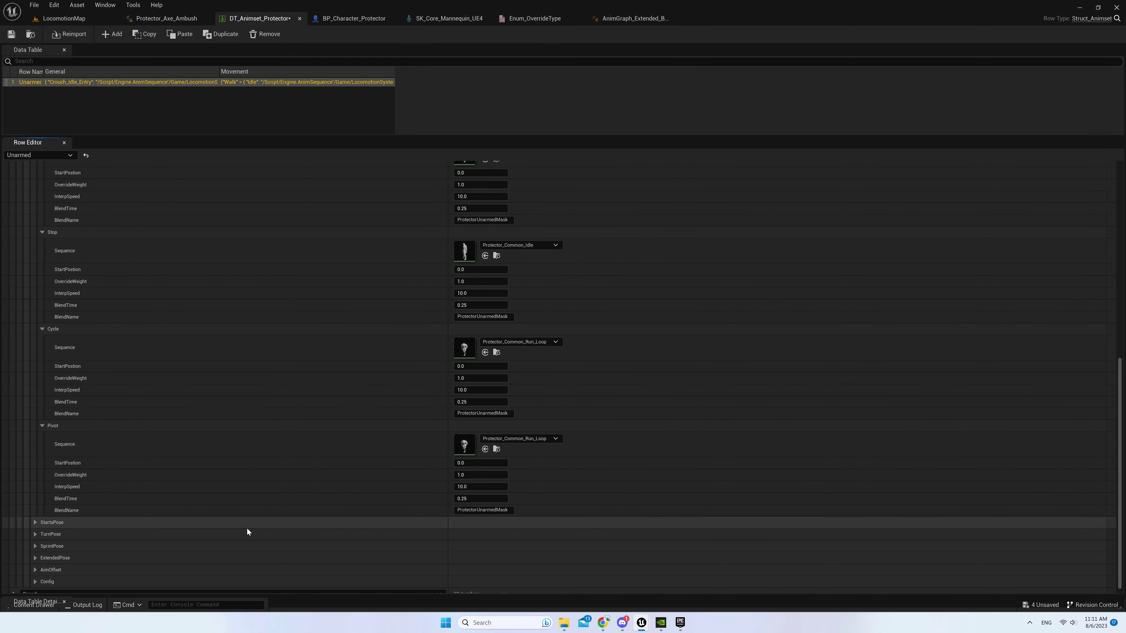
click(239, 525)
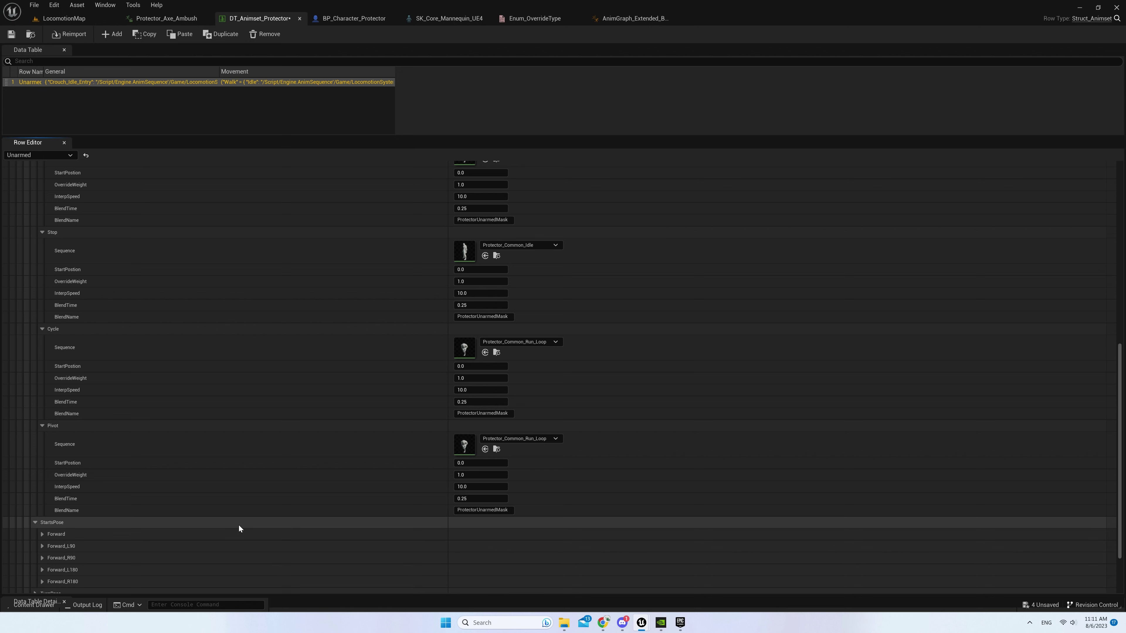
scroll(265, 528, down, 1)
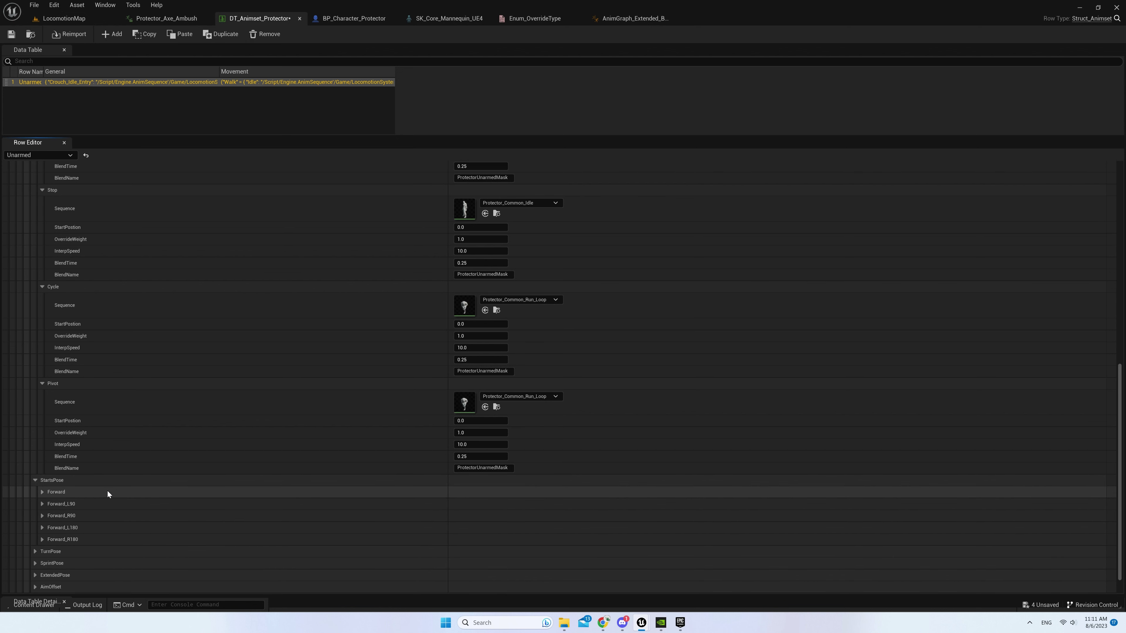
right_click(147, 494)
click(178, 536)
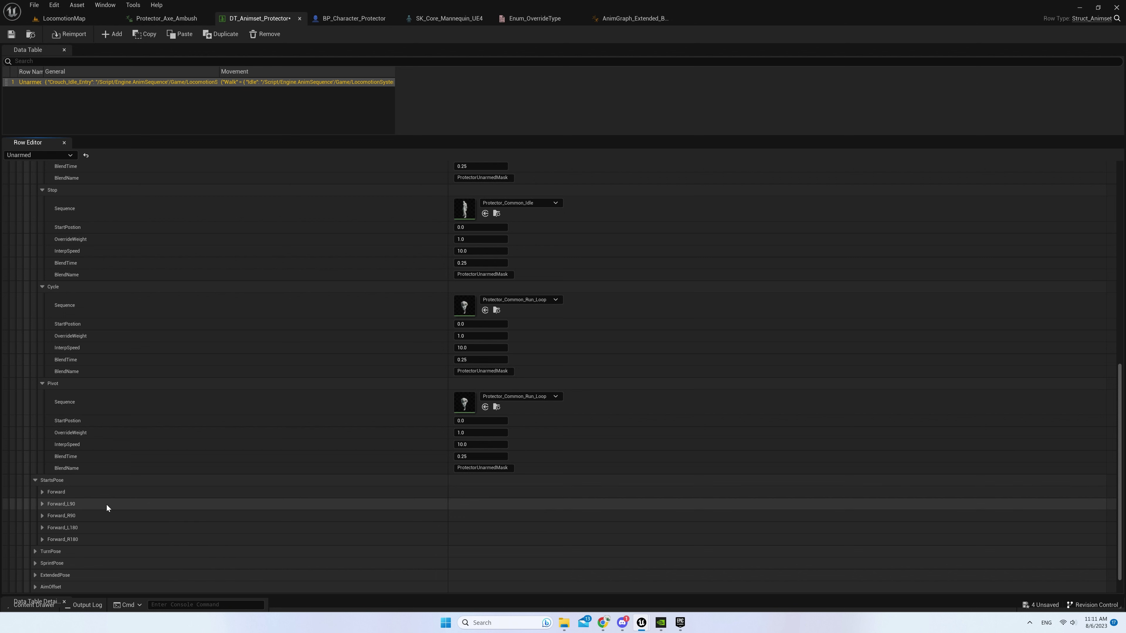
right_click(106, 504)
click(153, 555)
right_click(90, 516)
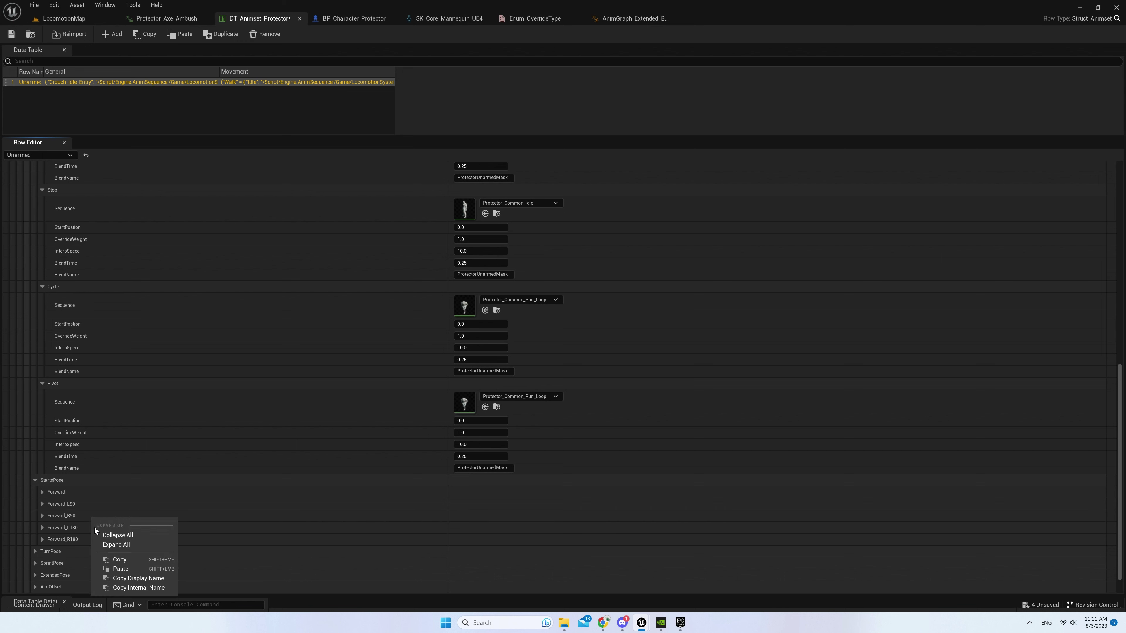
click(132, 569)
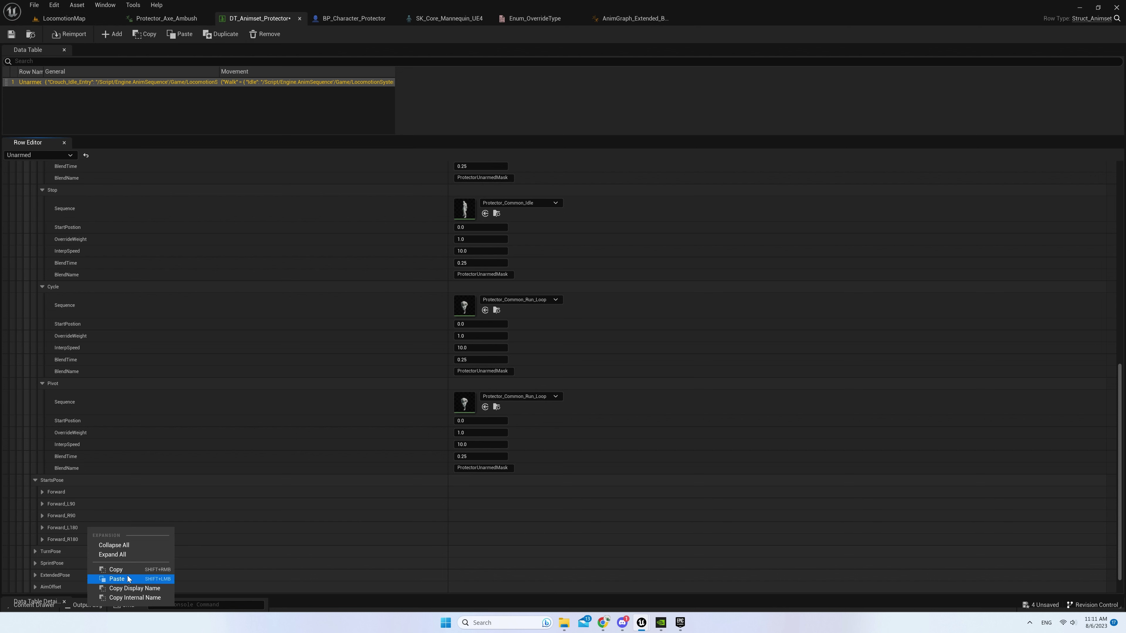
click(127, 576)
right_click(94, 537)
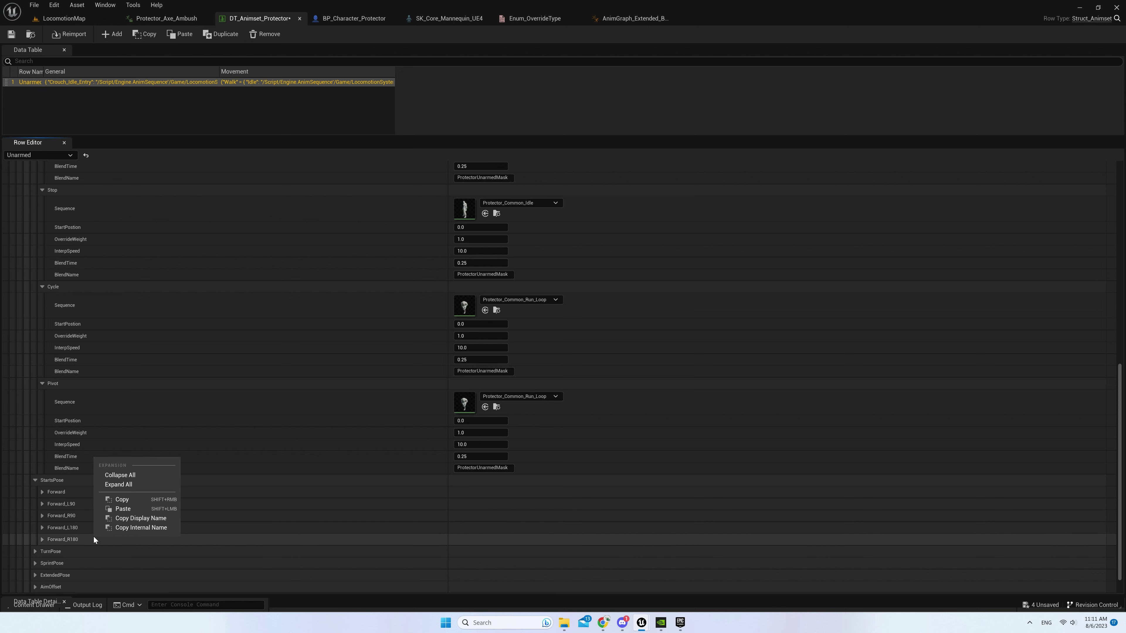
click(129, 509)
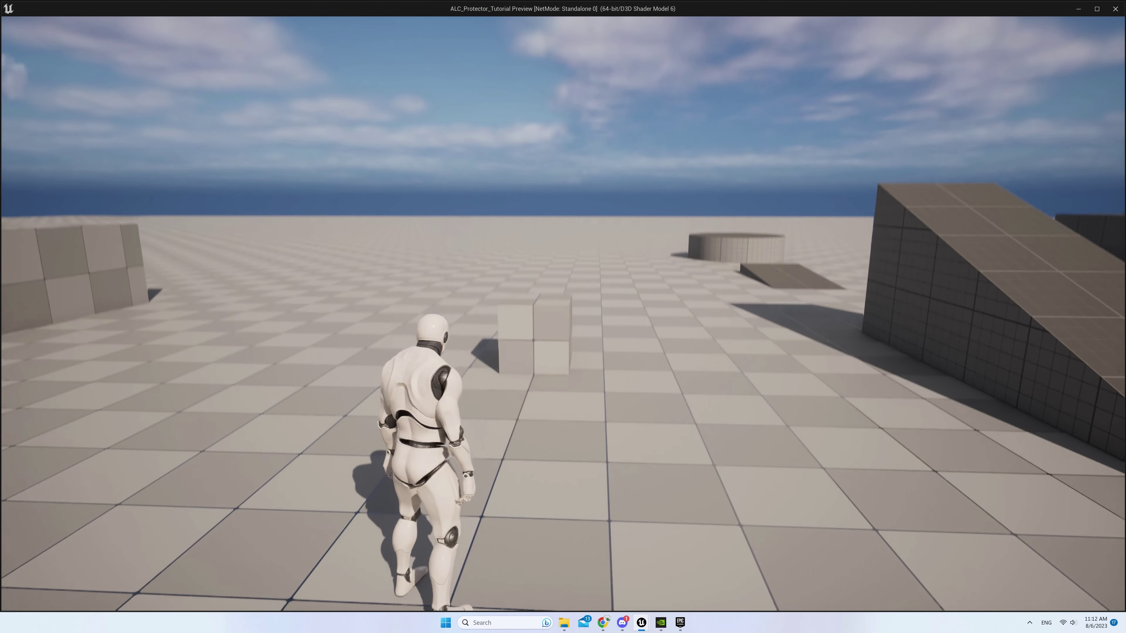
Play-test the new start poses by running the character forward in the game
key(w)
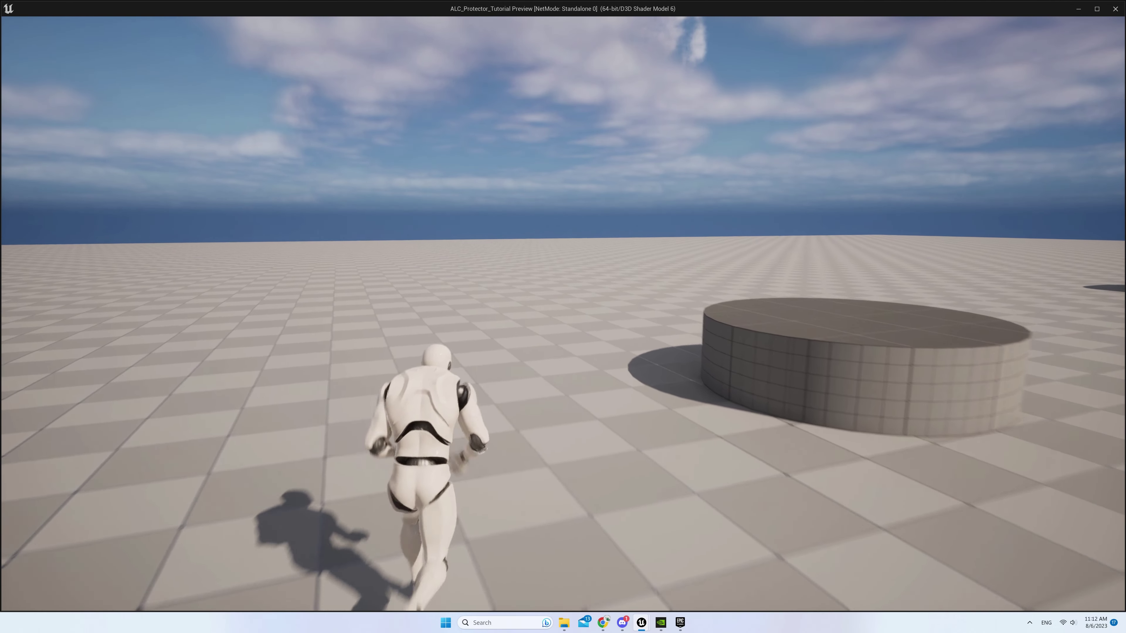
key(Escape)
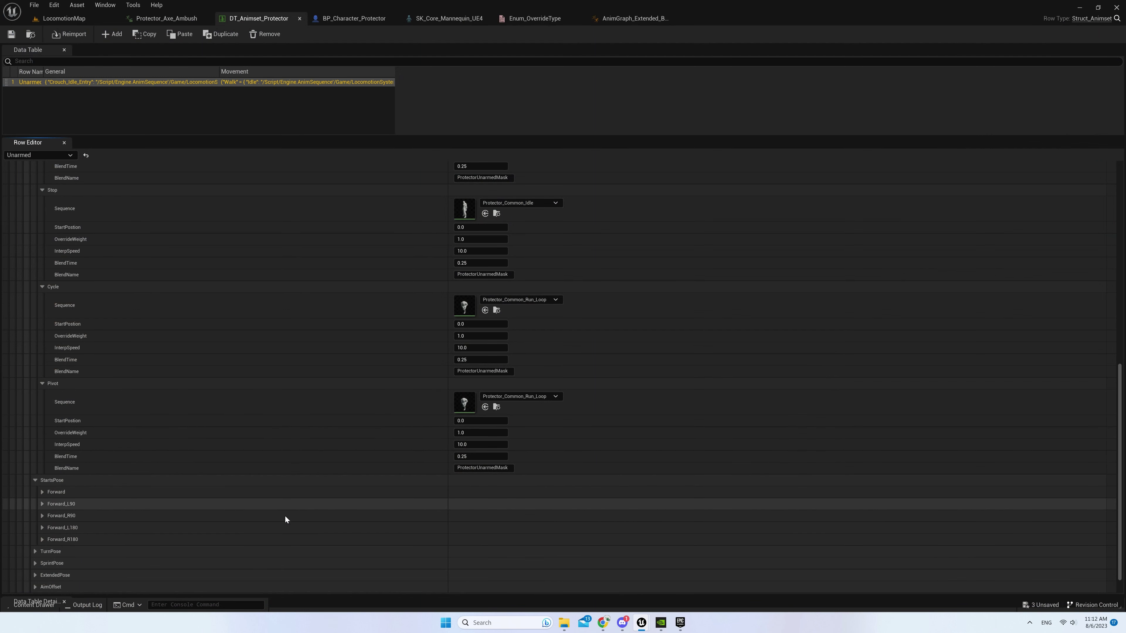
click(292, 505)
scroll(340, 480, up, 2)
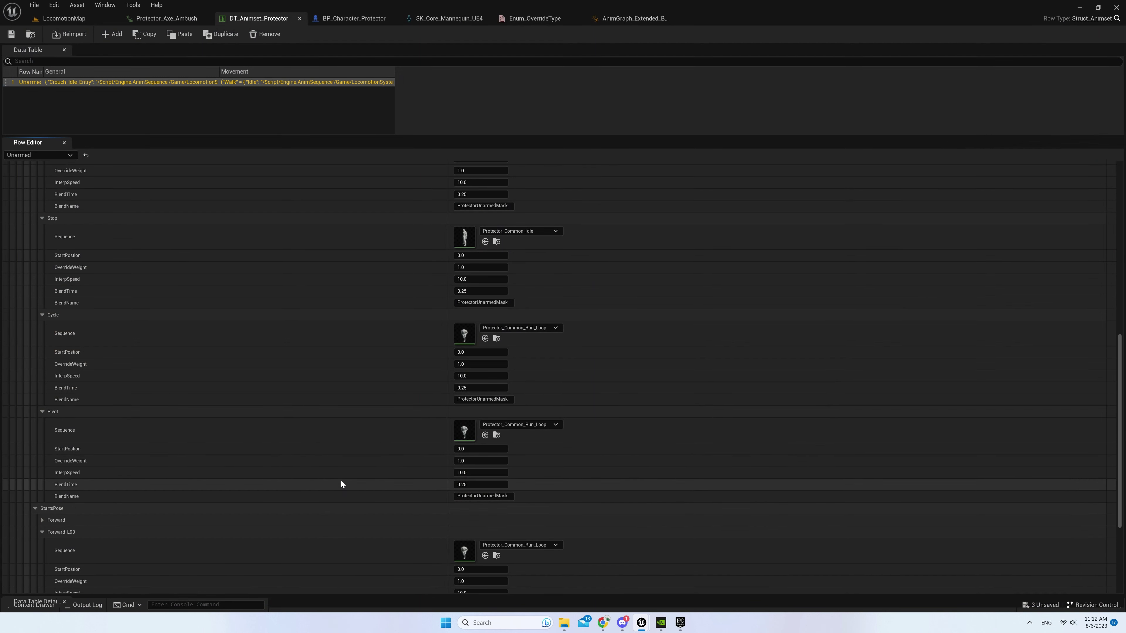
scroll(340, 479, up, 4)
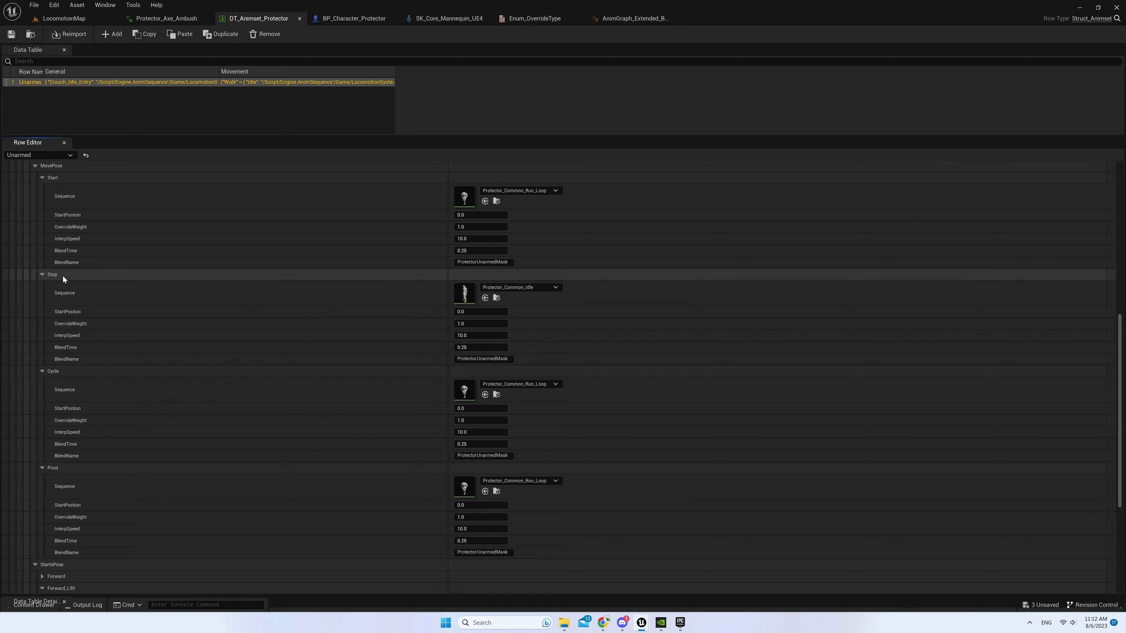
scroll(173, 348, up, 5)
scroll(160, 344, up, 5)
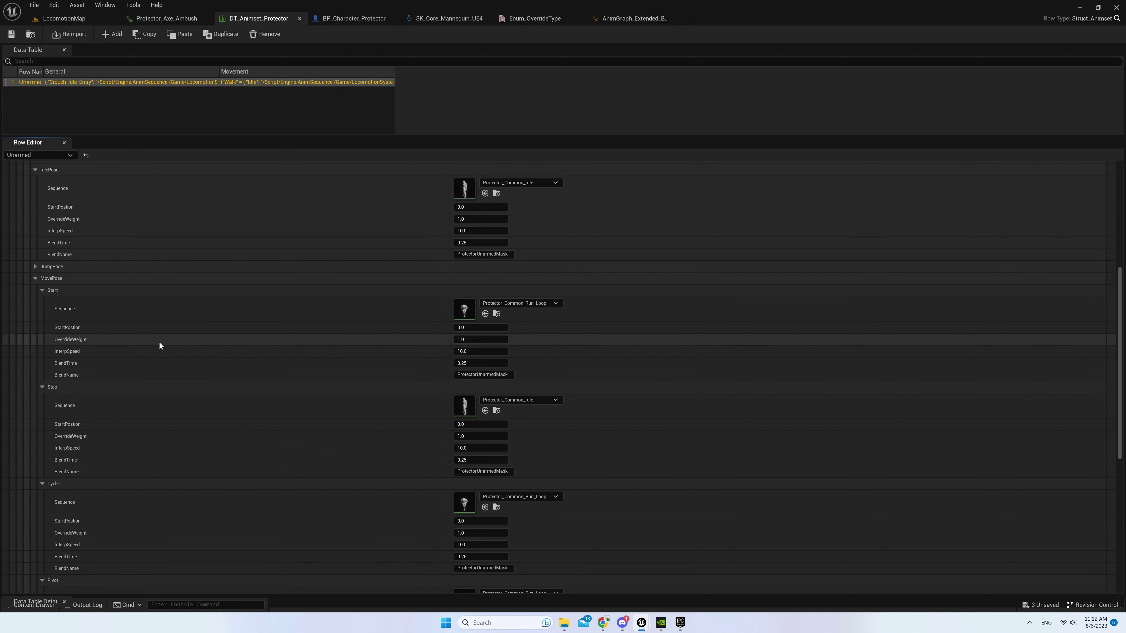
scroll(159, 341, up, 1)
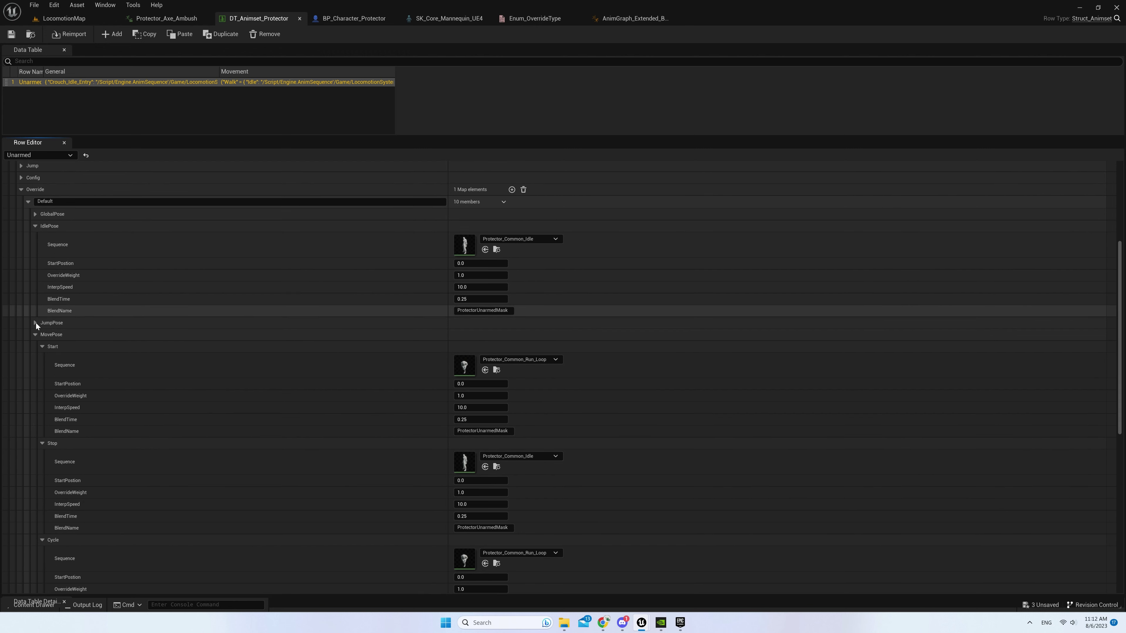
Paste the Start pose values into JumpPose, play-test the game, then save DT_Animset_Protector
click(81, 324)
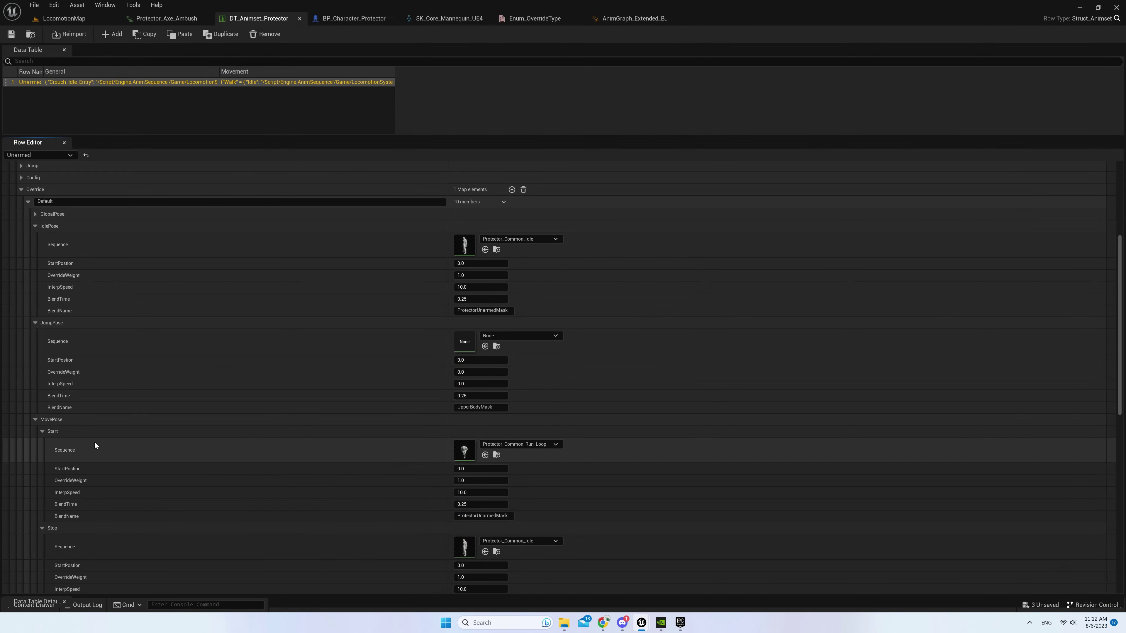
right_click(97, 433)
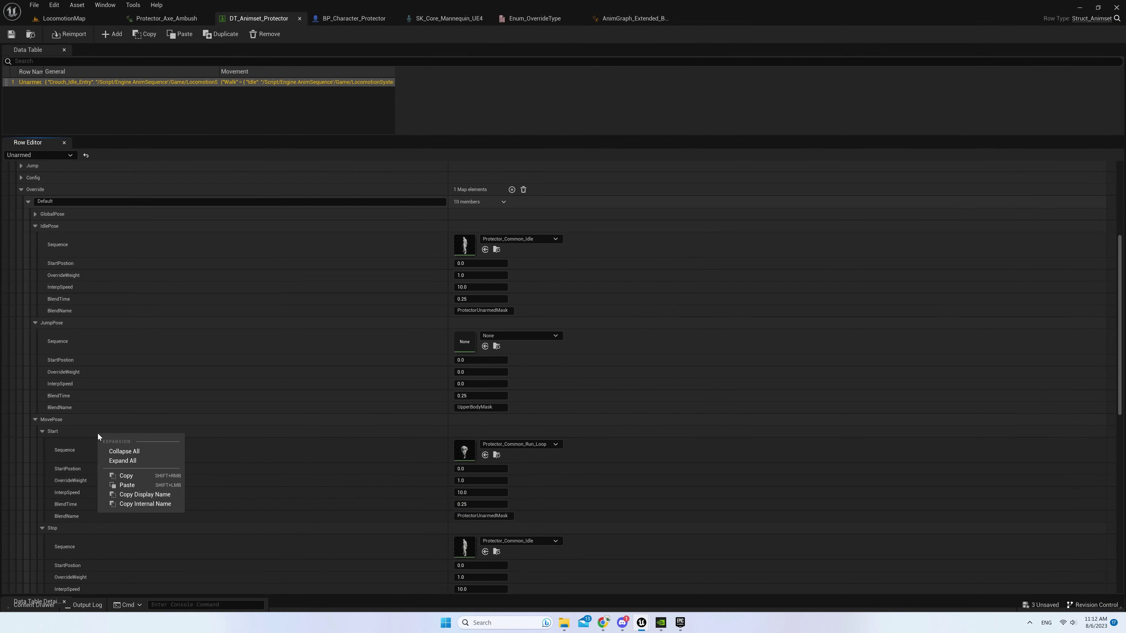
click(130, 477)
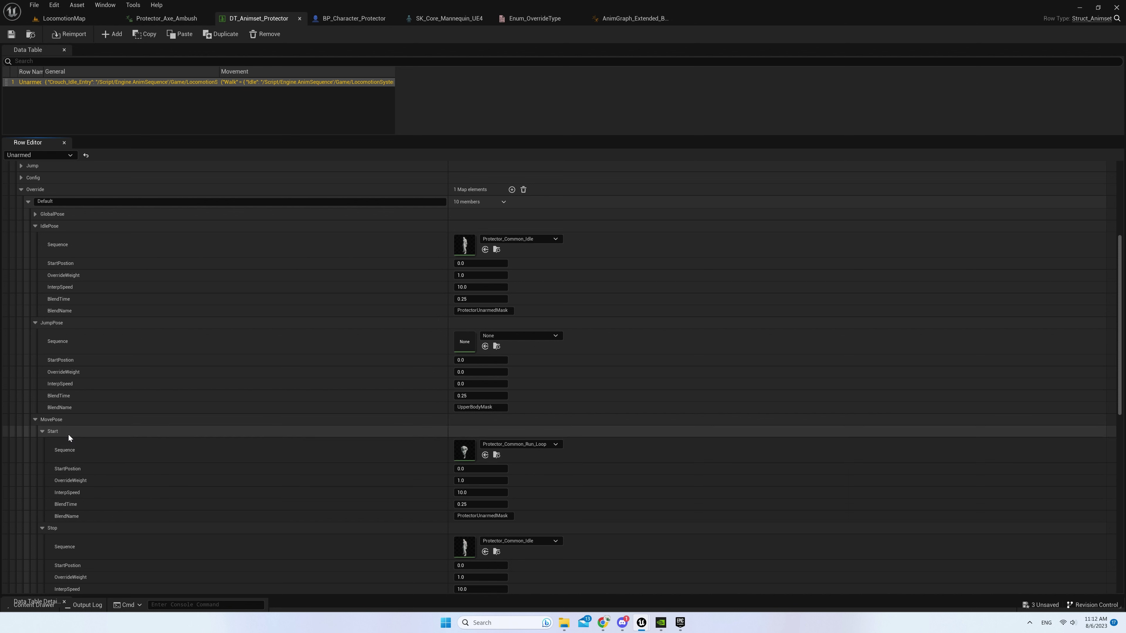
right_click(134, 323)
click(167, 374)
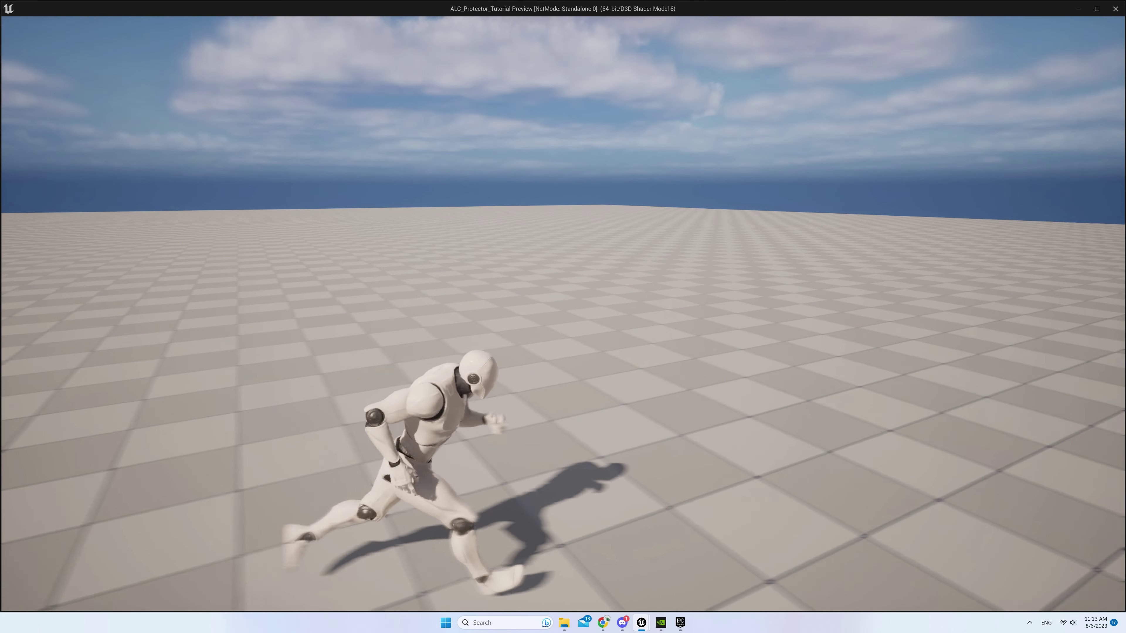
key(Escape)
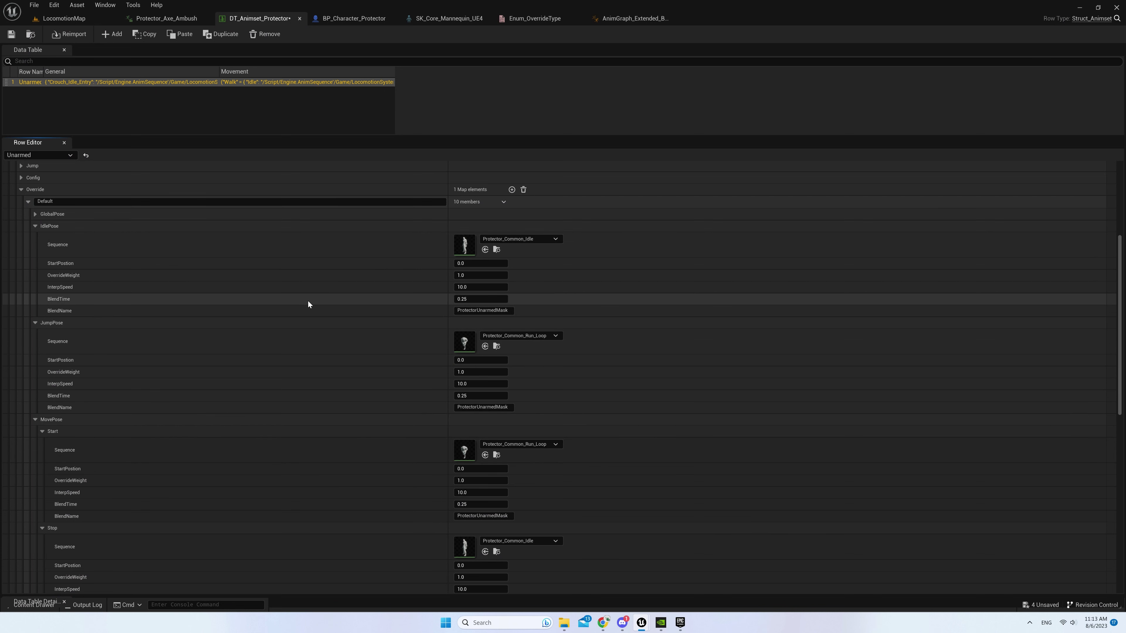
key(ctrl+s)
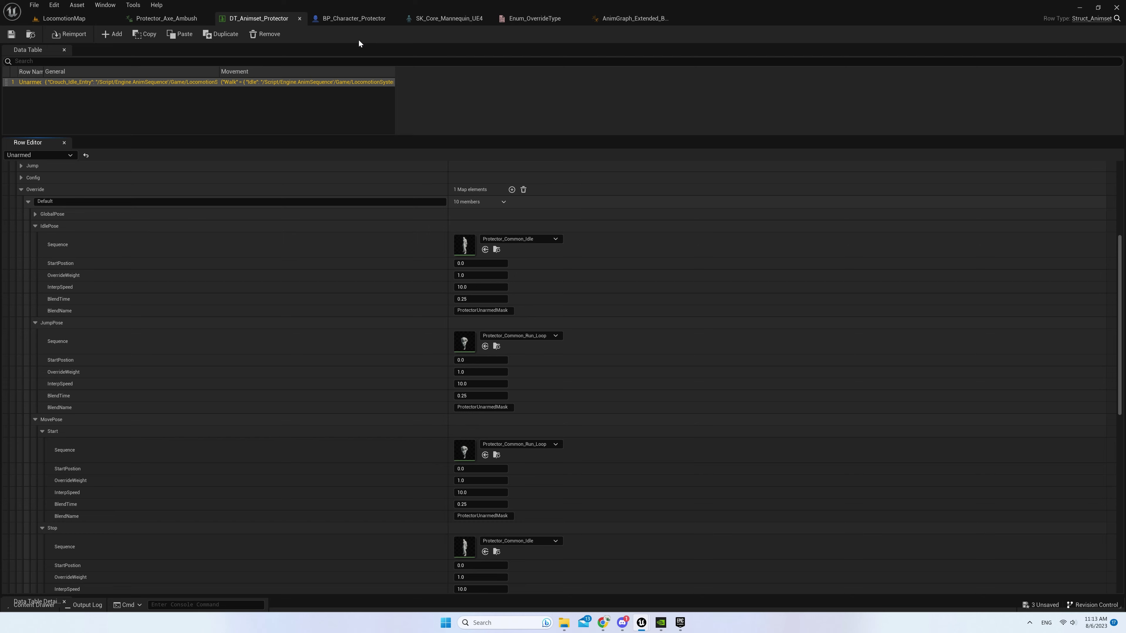
Preview the Protector_Common_Run_Loop animation from the level's asset browser
click(27, 200)
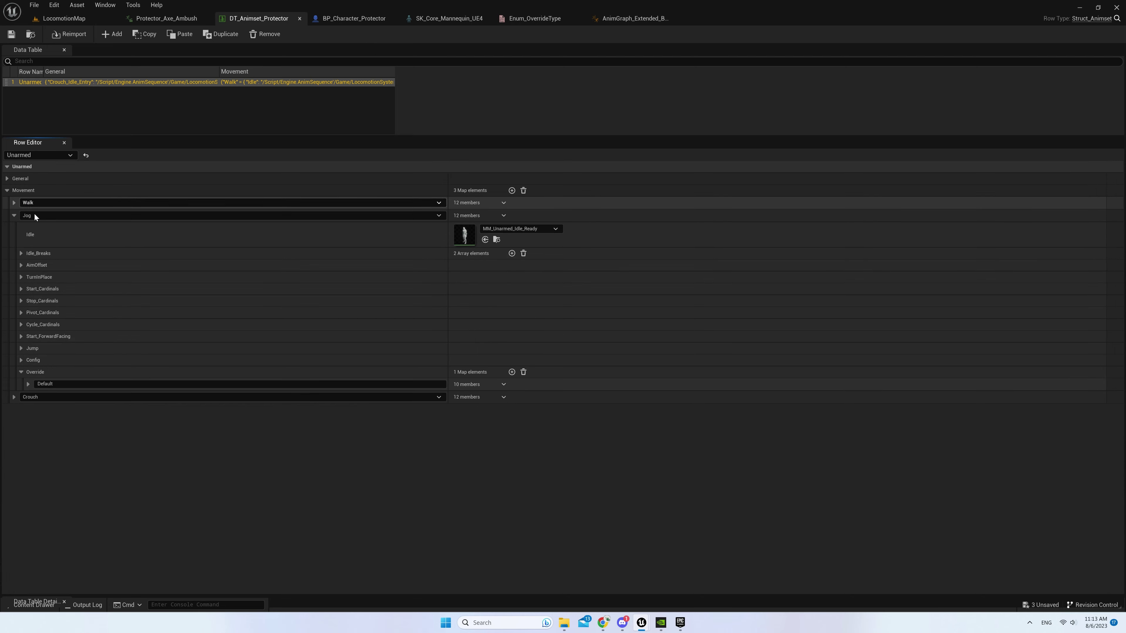
click(83, 23)
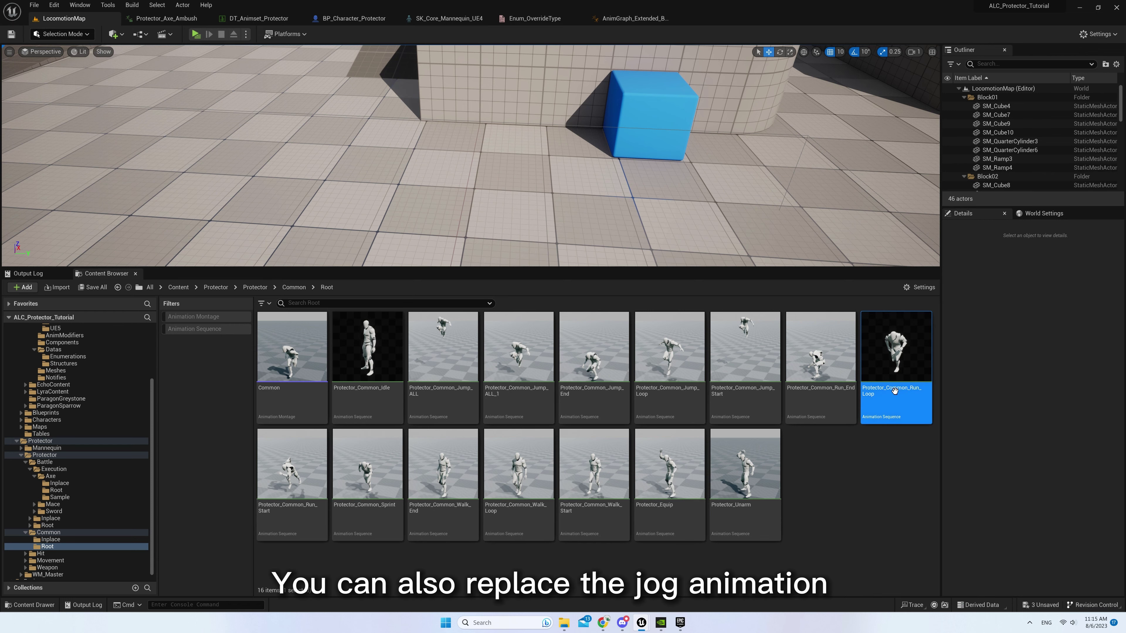
double_click(897, 398)
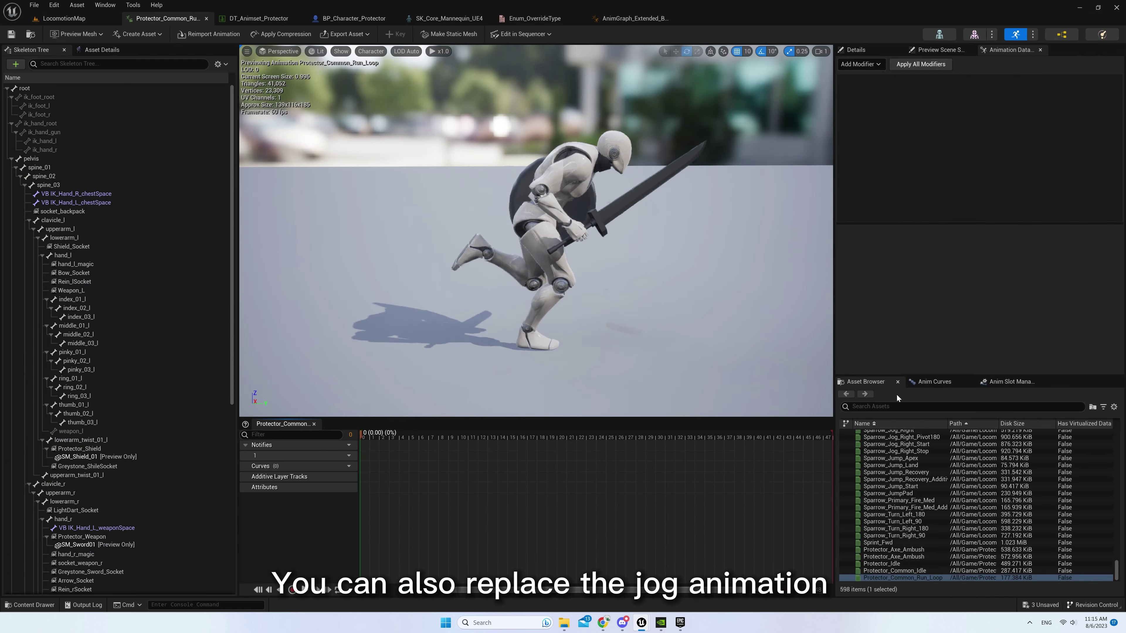
click(300, 592)
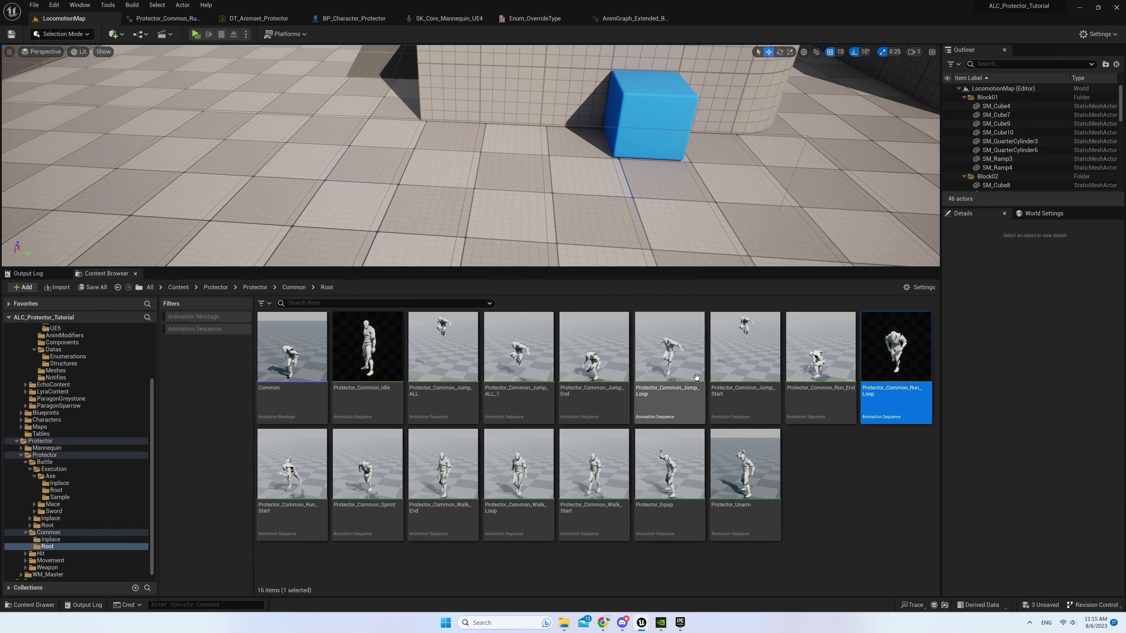
click(859, 481)
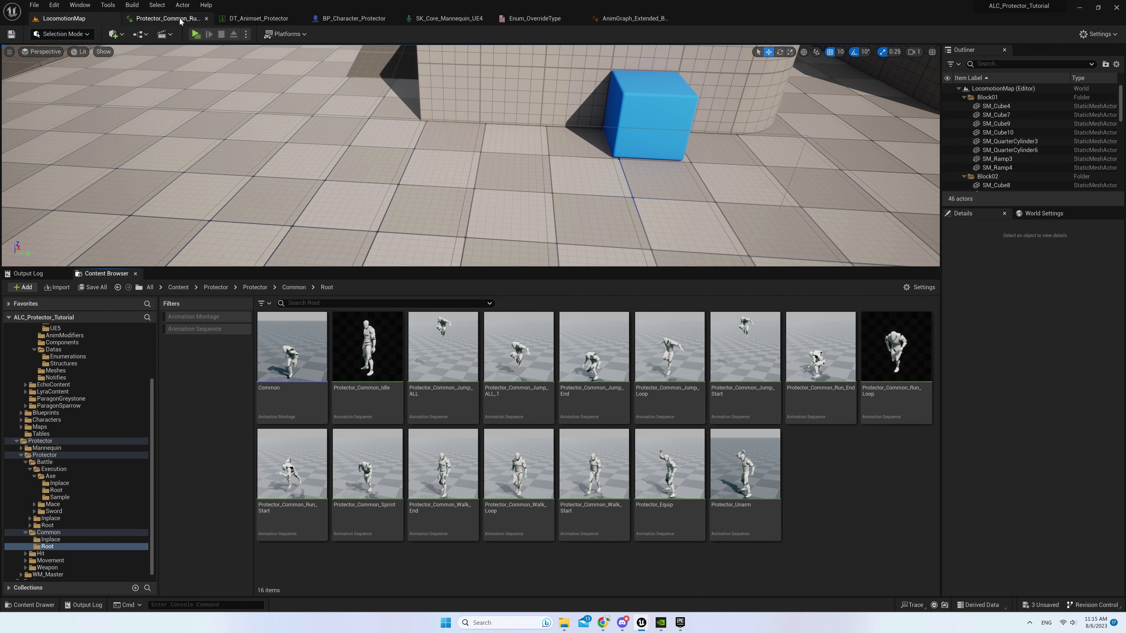
Set the Jog Cycle_Cardinals Forward animation to the root-motion Protector_Common_Run_Loop
click(181, 22)
click(235, 18)
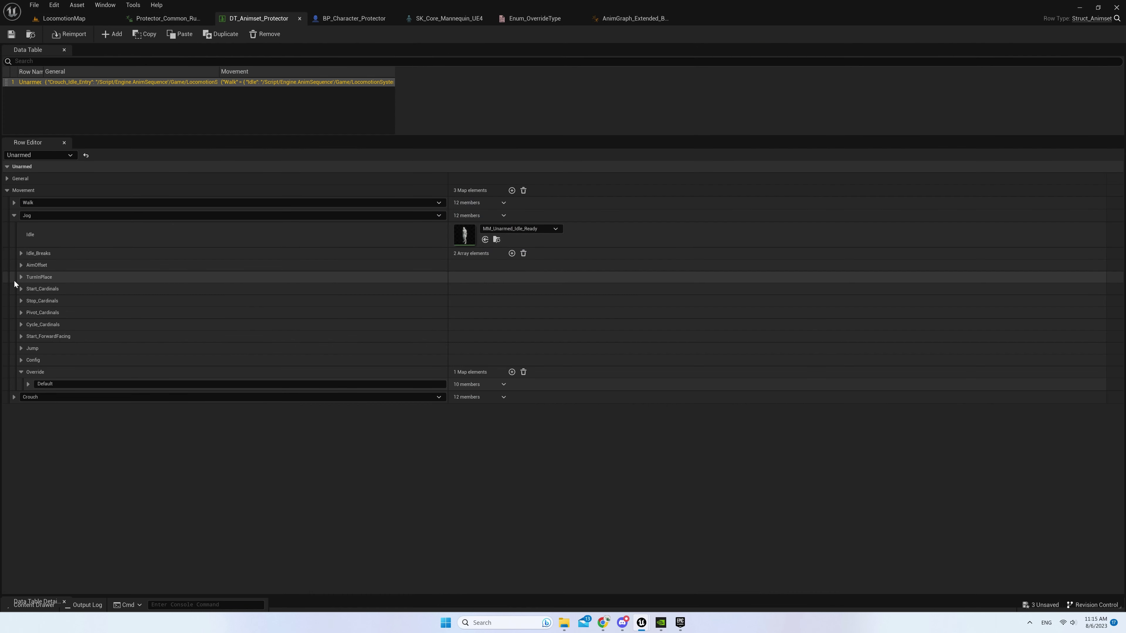
click(70, 327)
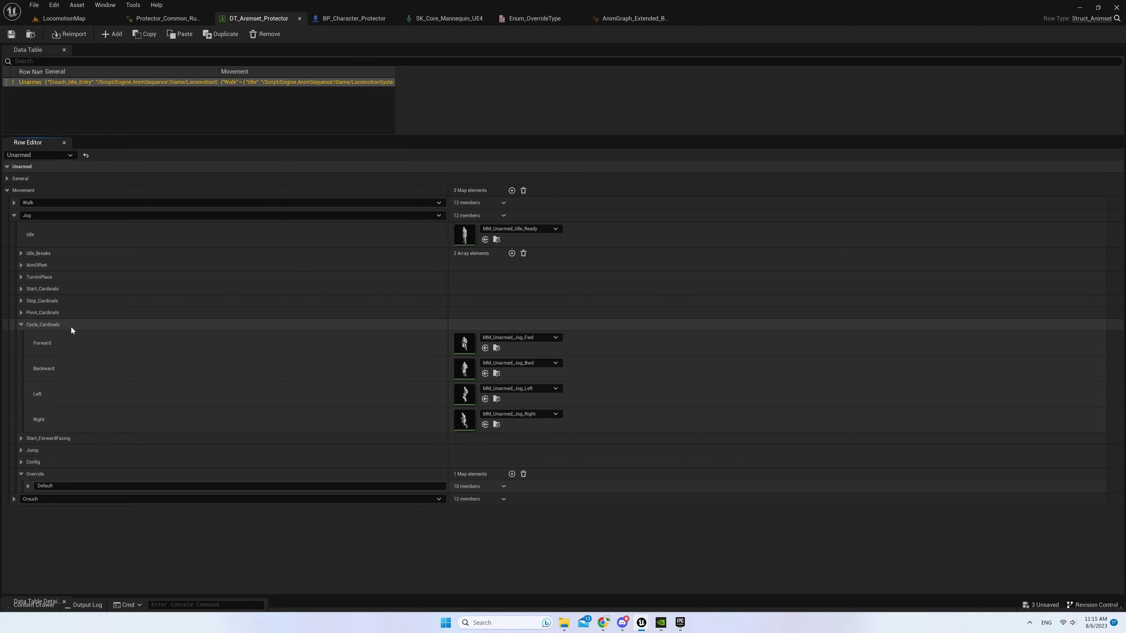
click(511, 337)
text(Protector_Common_Run_Loop)
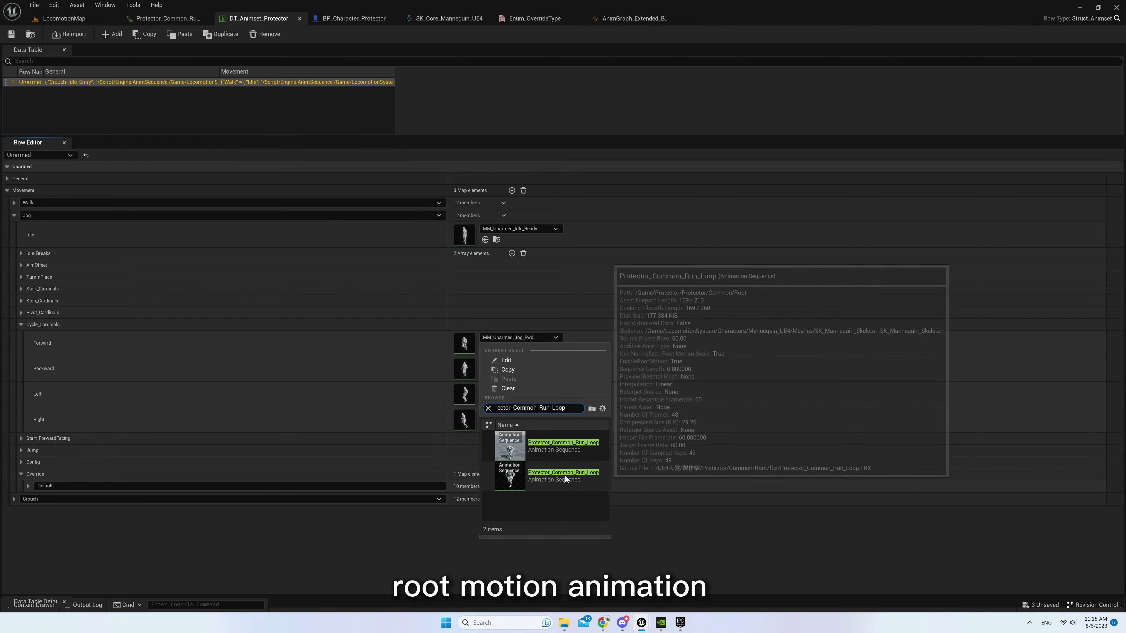
mouse_move(568, 476)
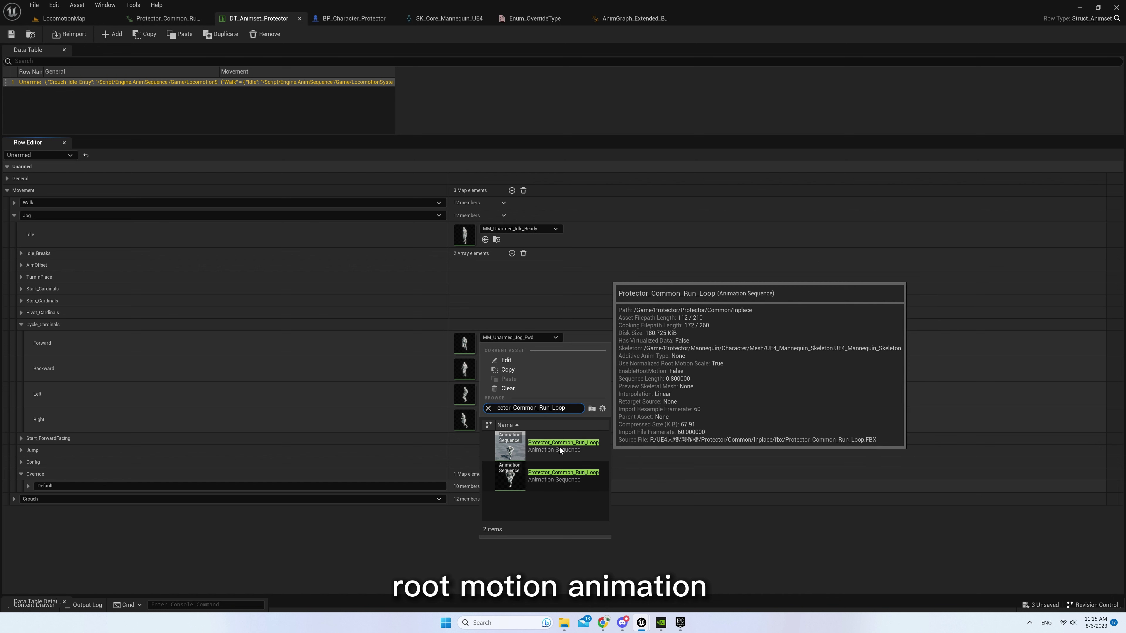
click(549, 476)
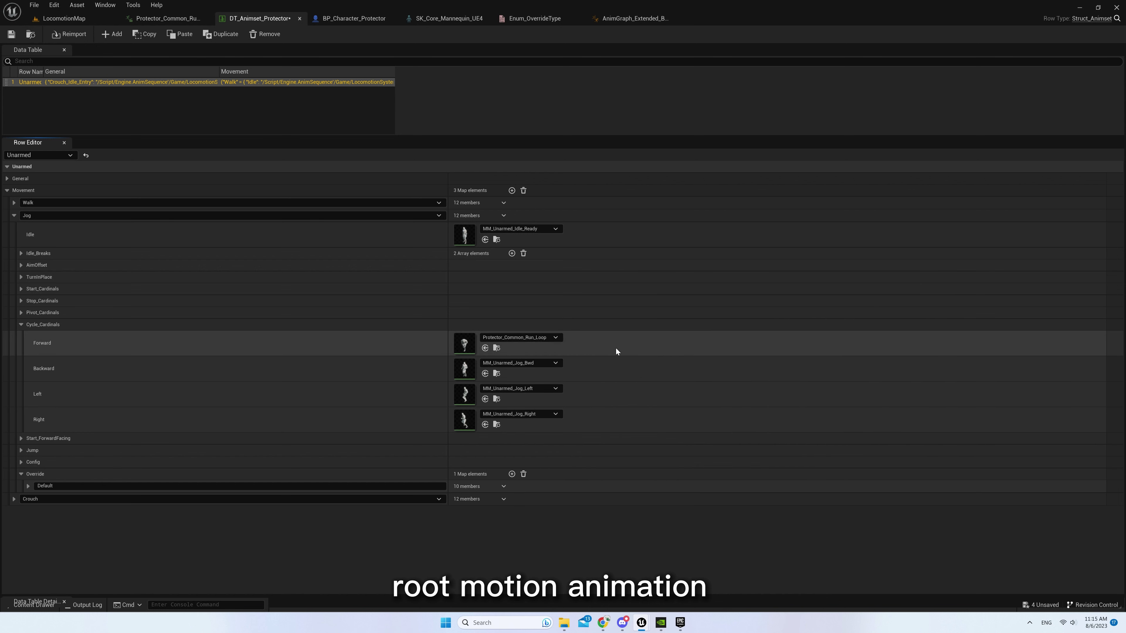
Open Protector_Common_Run_Loop and add the FootFXAnimModifier and SyncMarkerAnimModifier
click(497, 349)
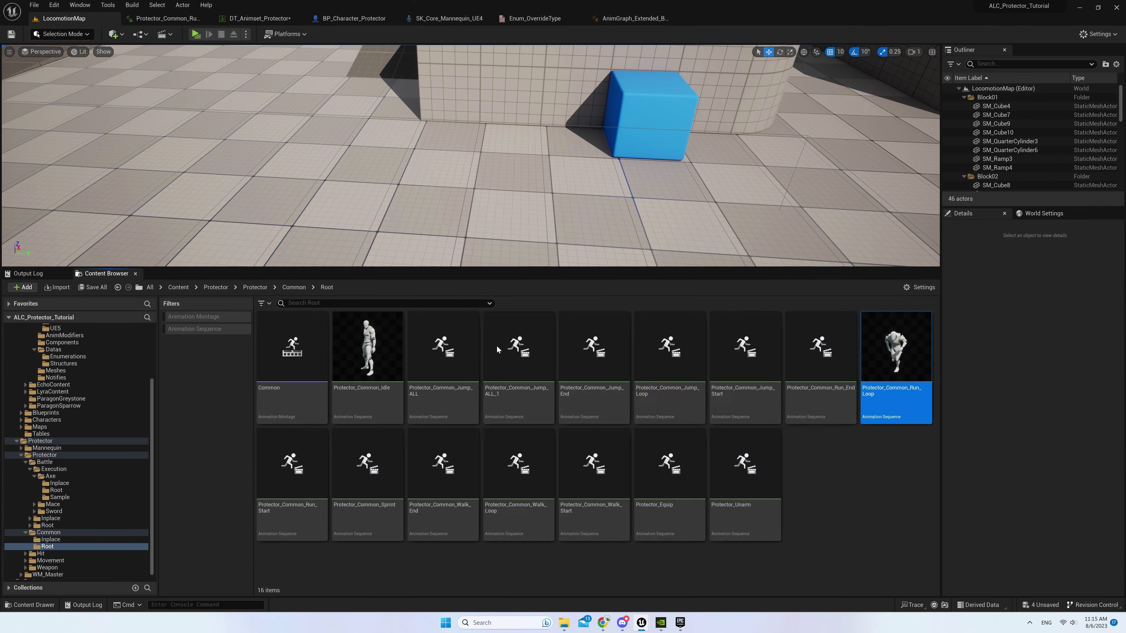
double_click(878, 351)
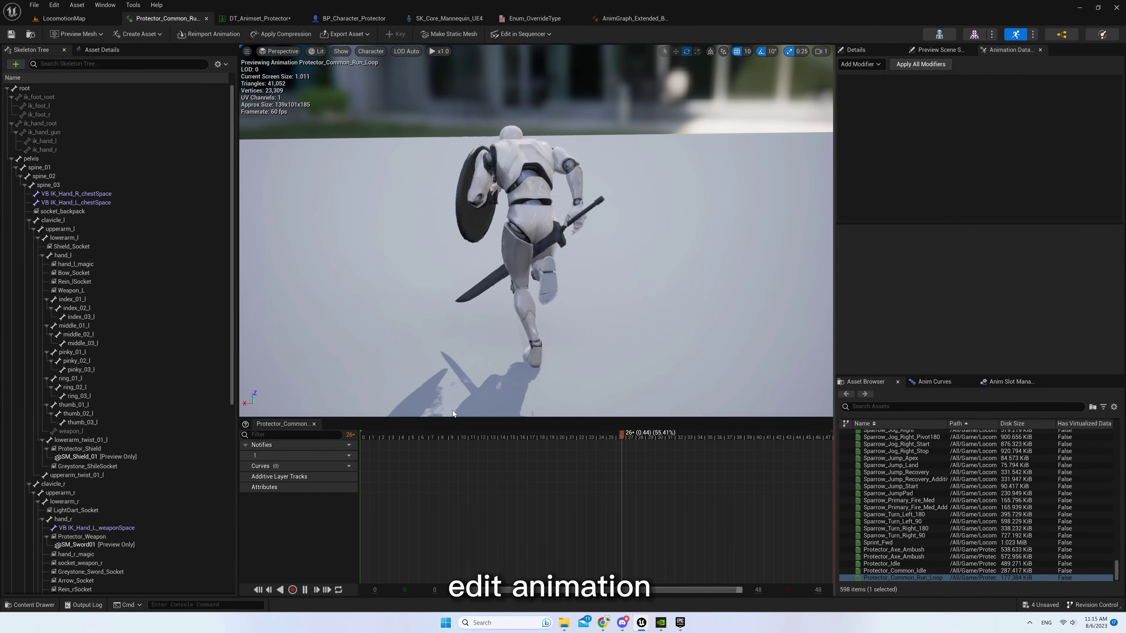
click(873, 67)
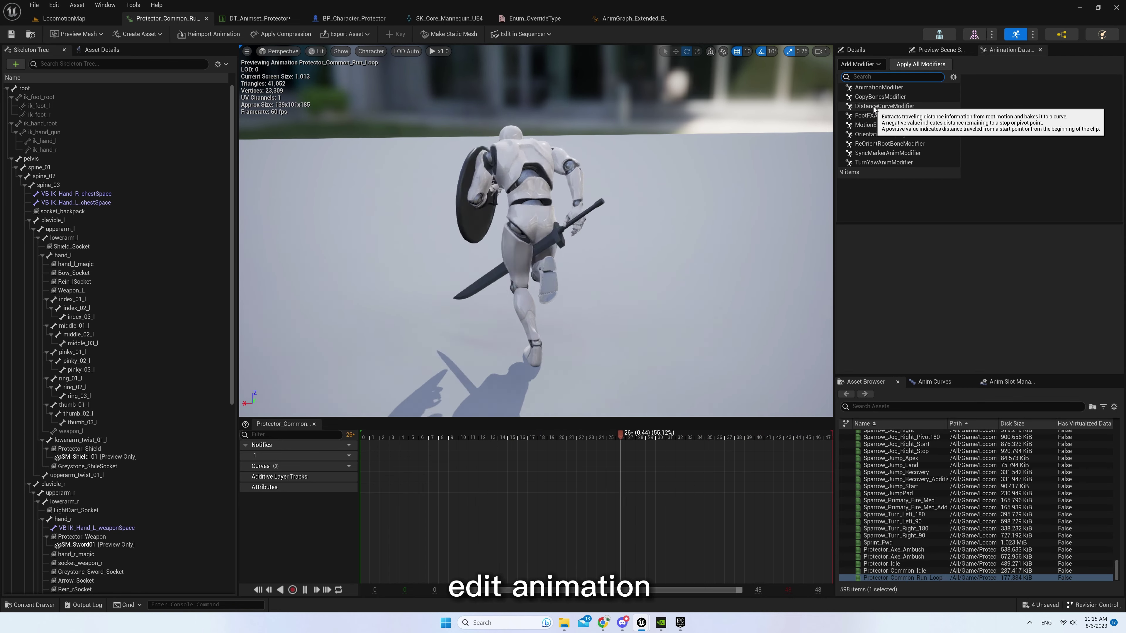
click(870, 116)
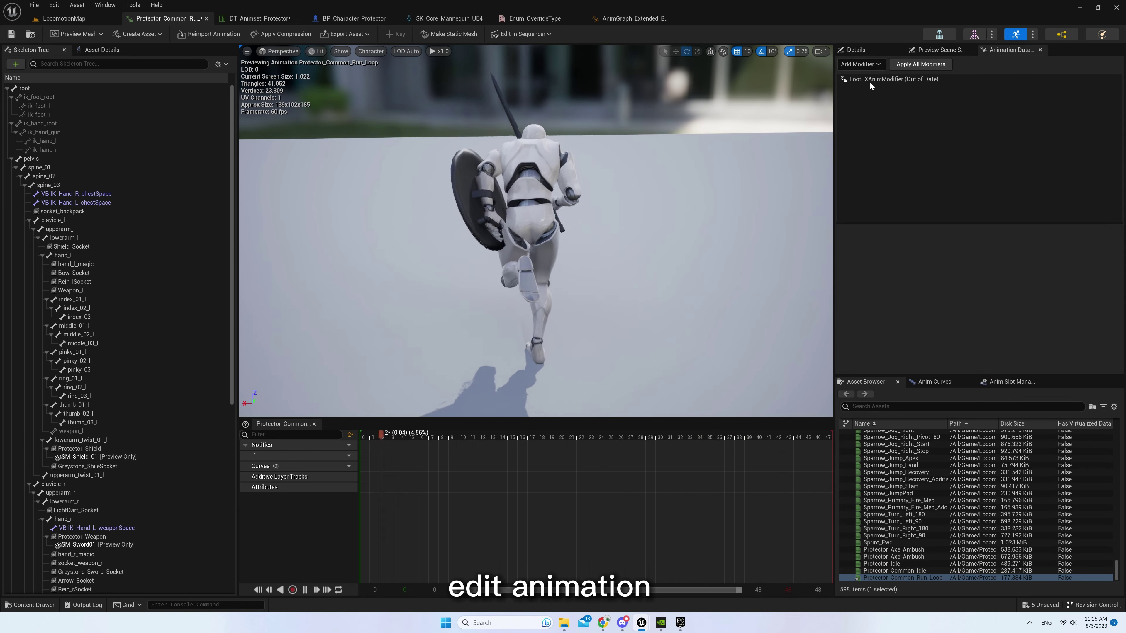
click(866, 63)
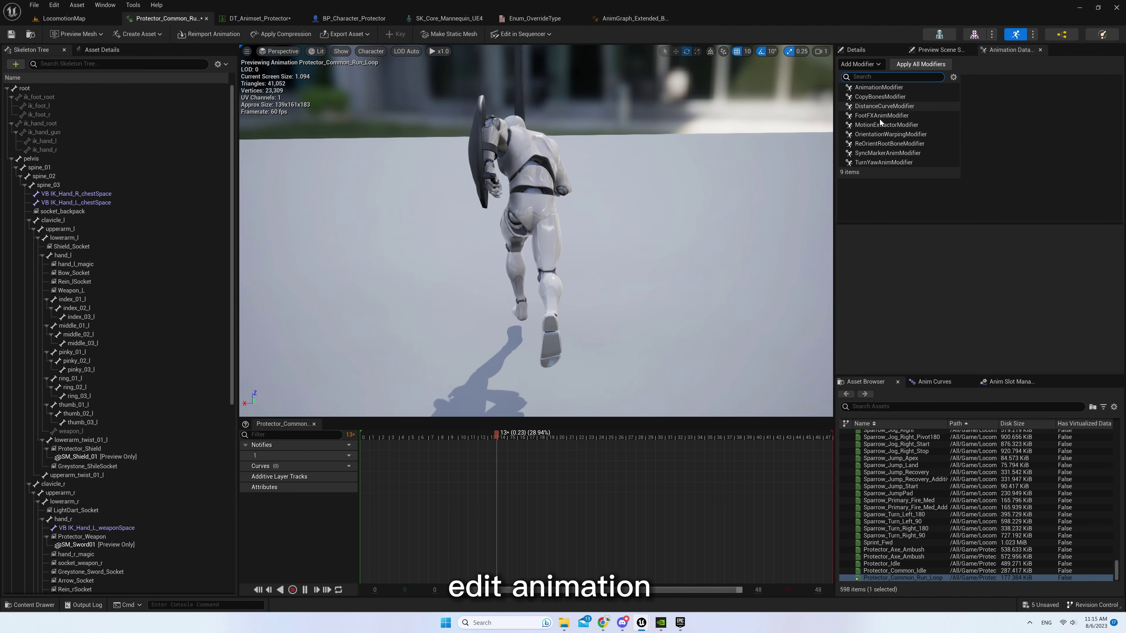
click(872, 152)
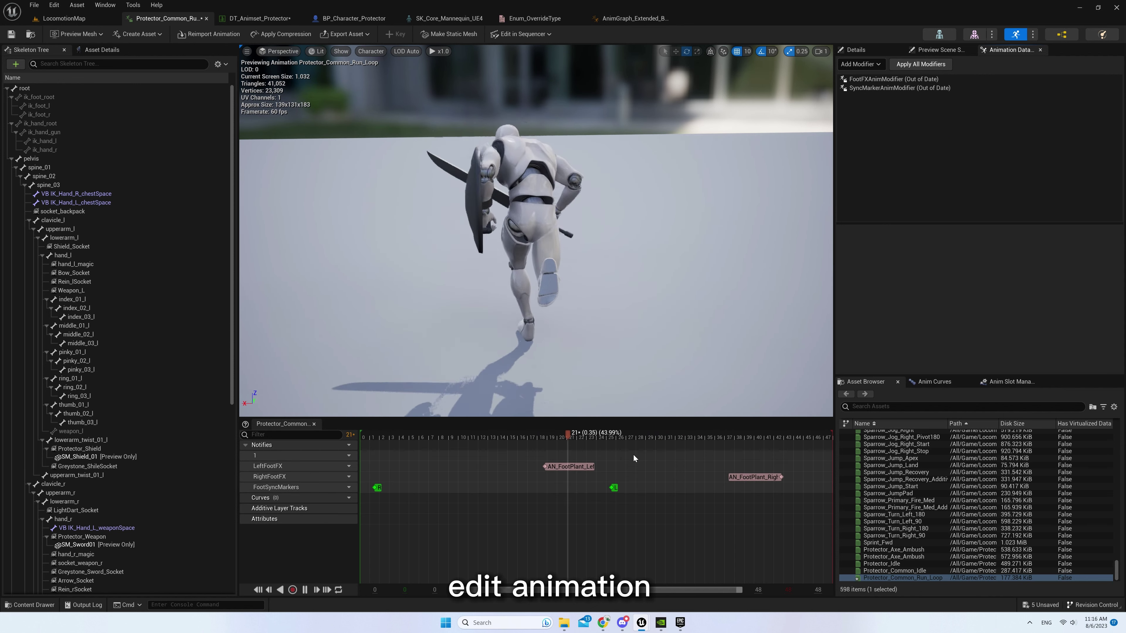
Move the left foot sync marker to frame 20, the right one later, and save
click(429, 439)
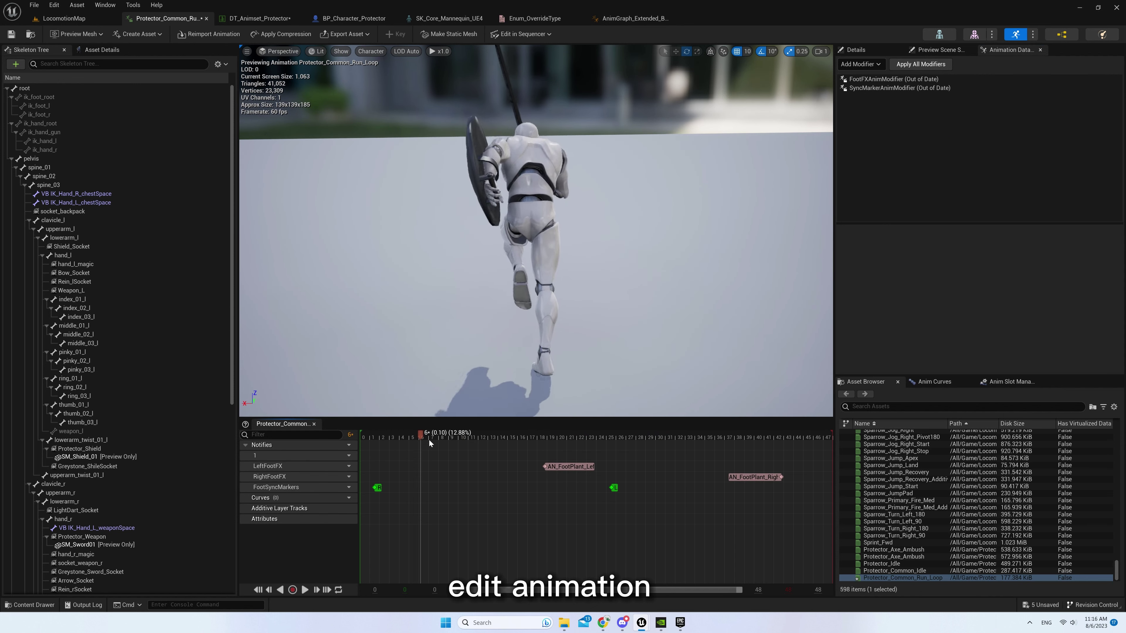
click(542, 459)
drag(616, 487, 531, 481)
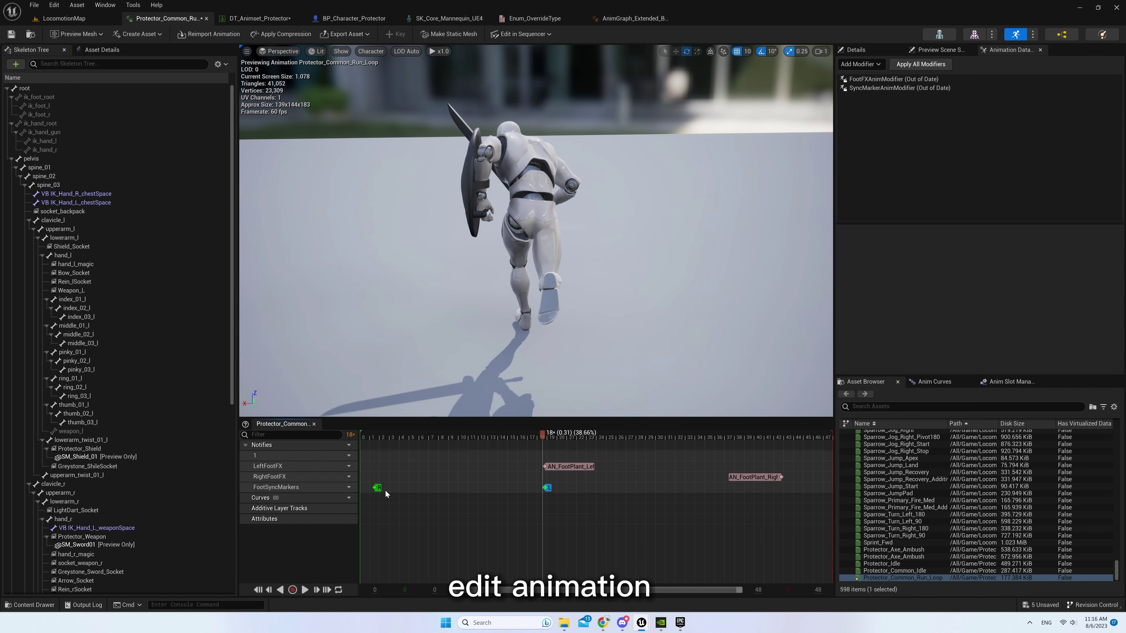
drag(379, 489, 734, 485)
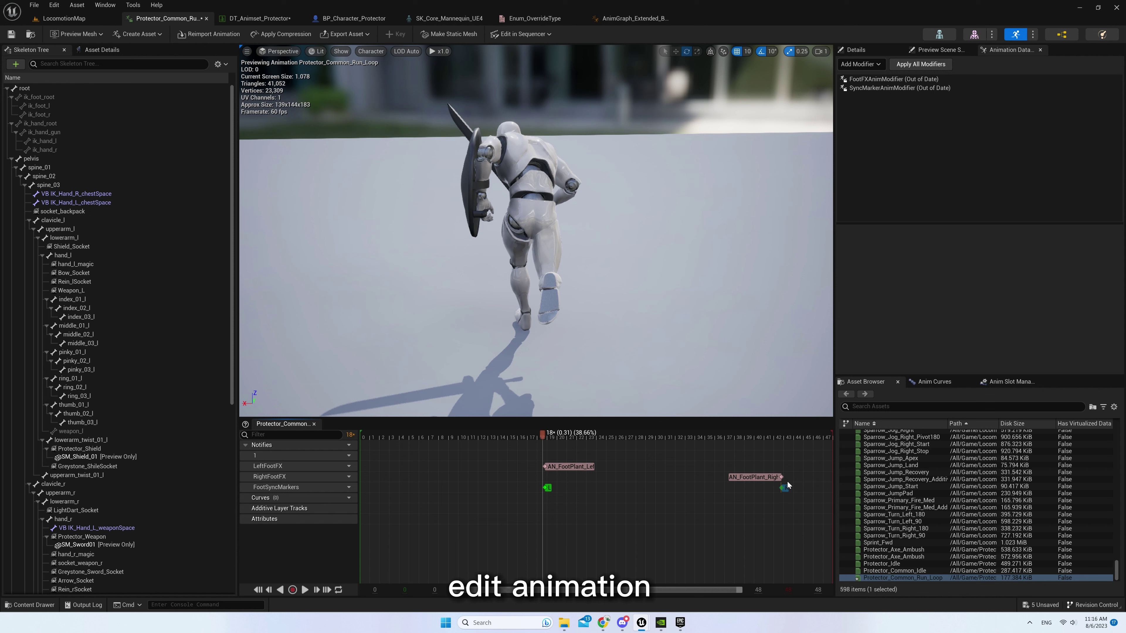
click(750, 489)
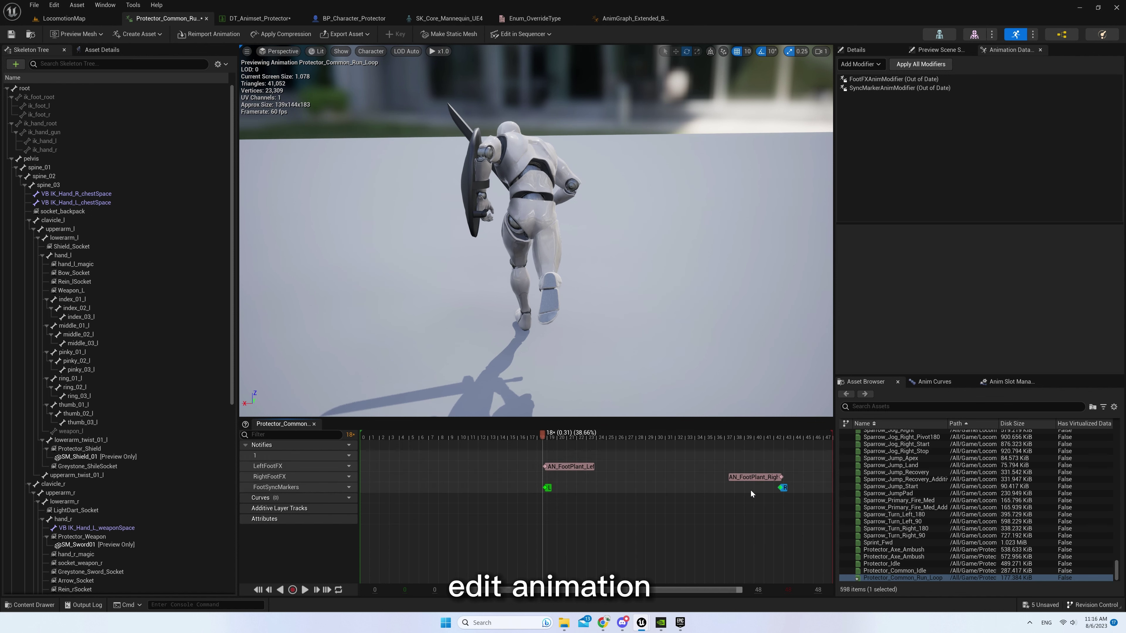
click(783, 488)
key(ctrl+s)
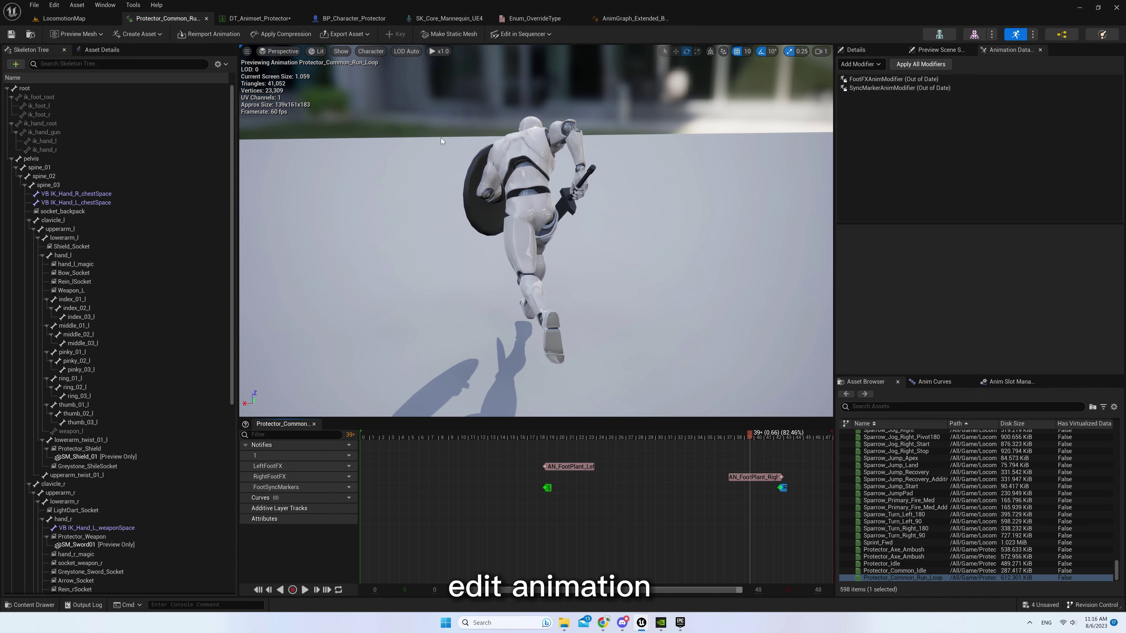
Set the animation's curve compression to uniform indexable in Asset Details
click(101, 52)
click(156, 387)
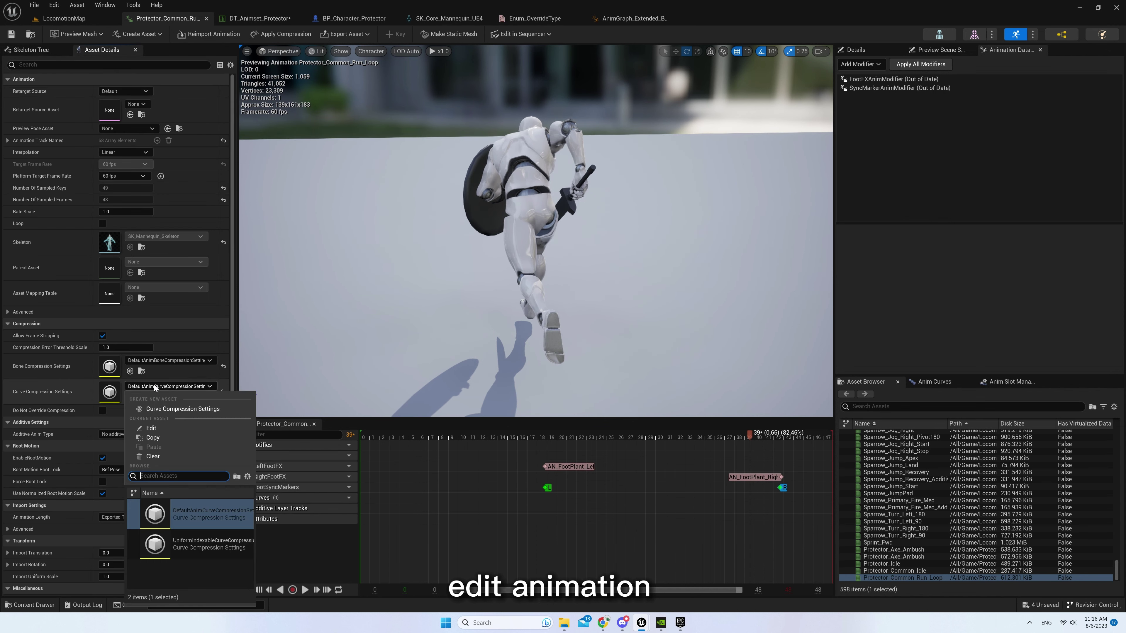
click(180, 544)
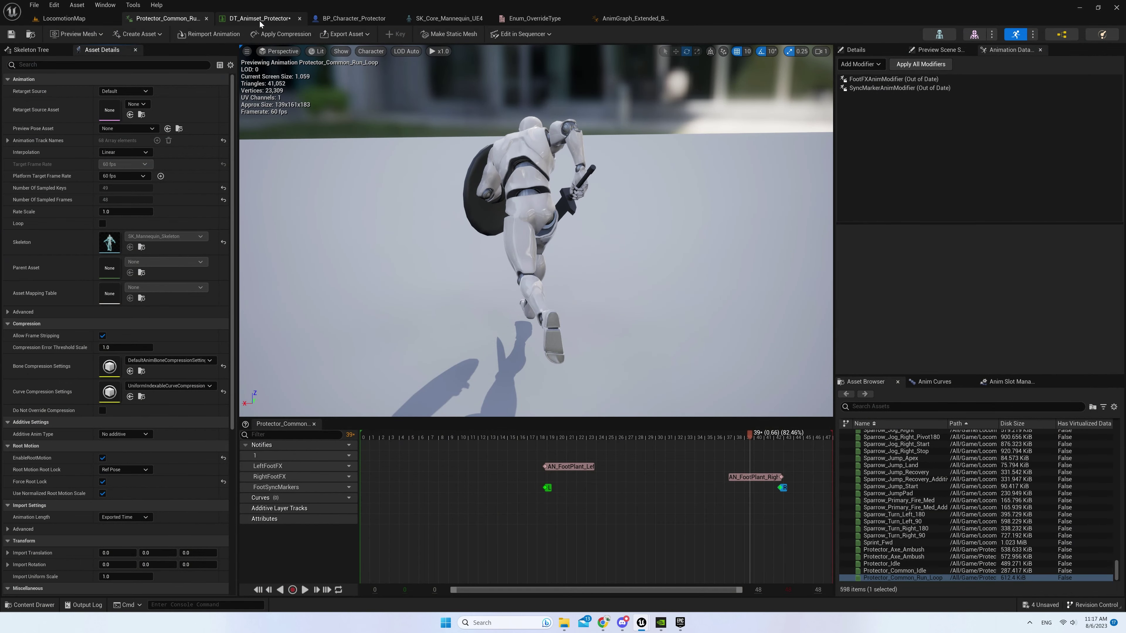
Change the Jog MaxSpeed in DT_Animset_Protector from 500 to 600
click(260, 22)
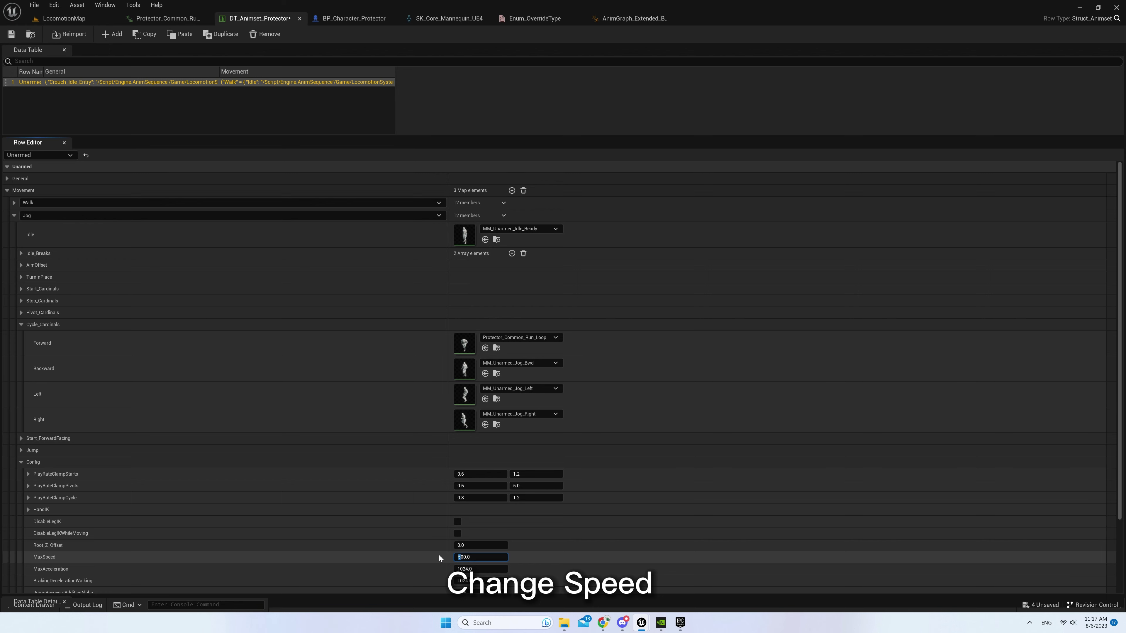
text(6)
key(Return)
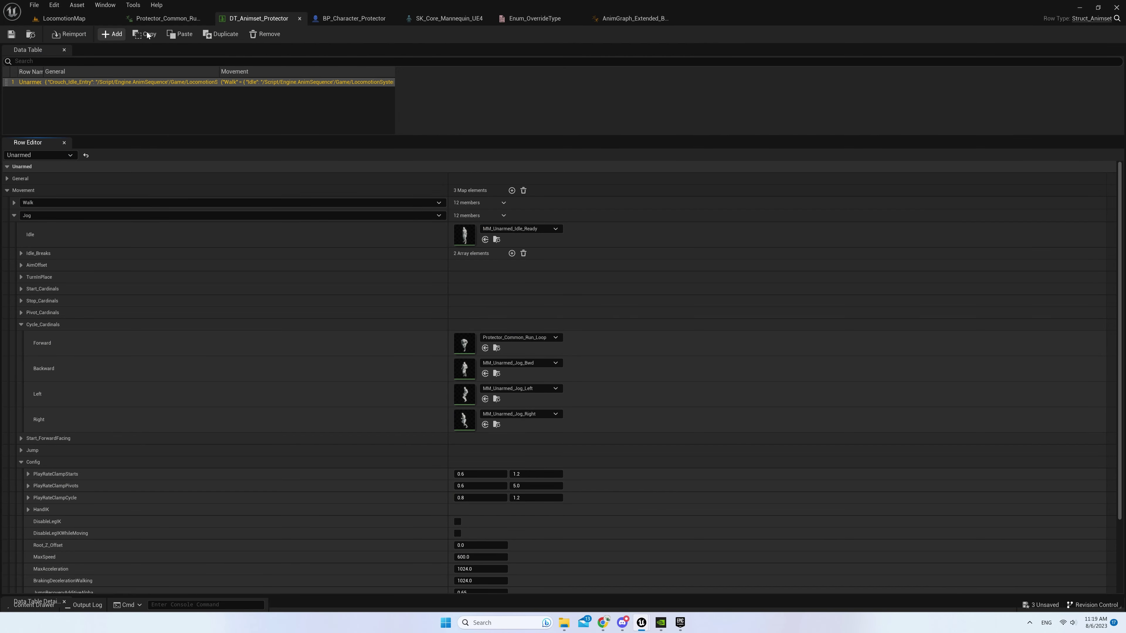
Add a Left Shift key event that calls Set Sprint on the locomotion component
click(345, 20)
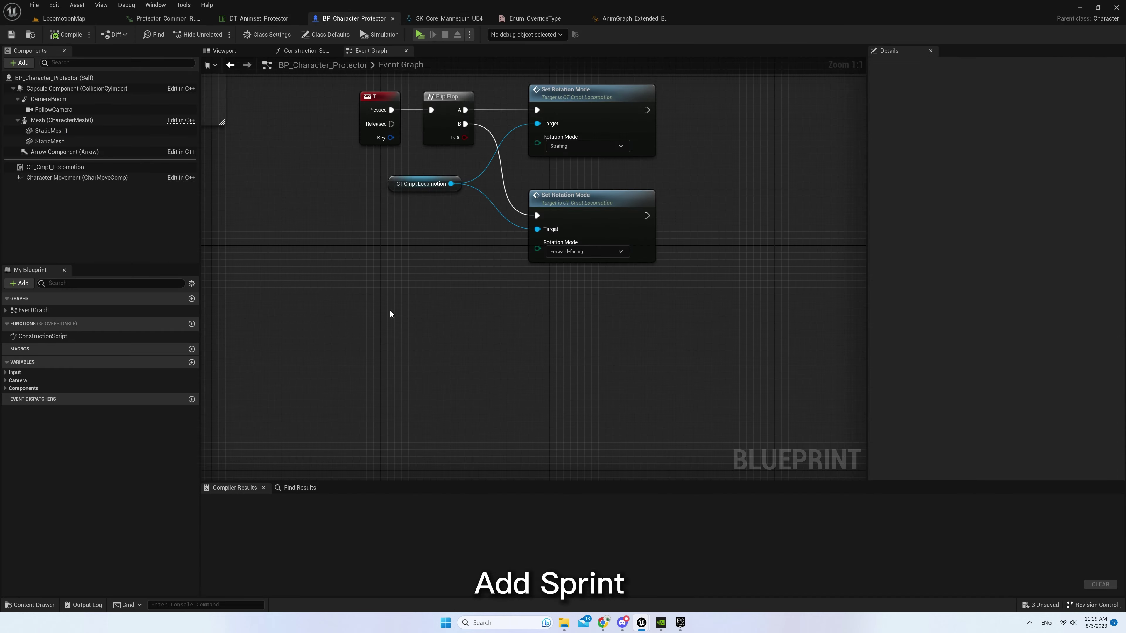
right_click(361, 325)
text(left shift)
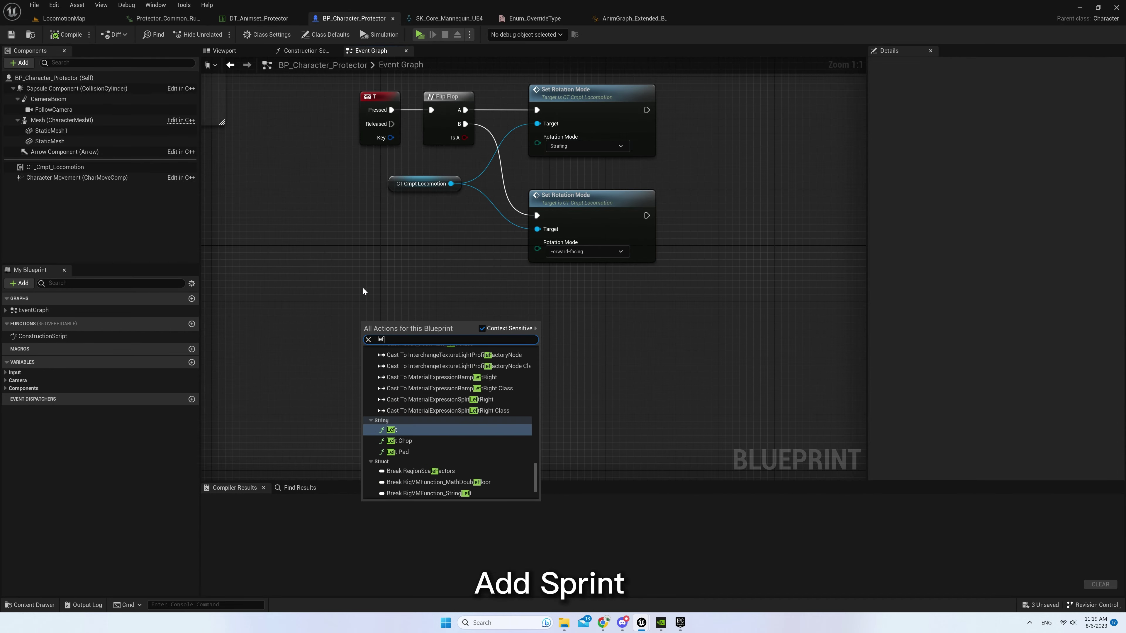
key(Return)
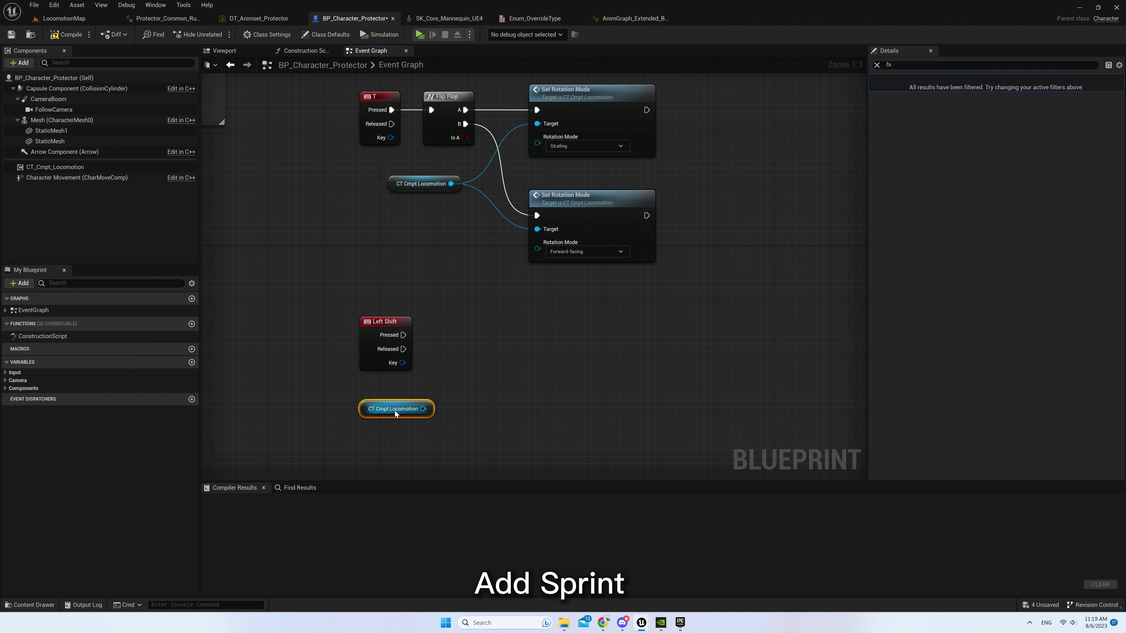
drag(476, 387, 479, 383)
text(set sprint)
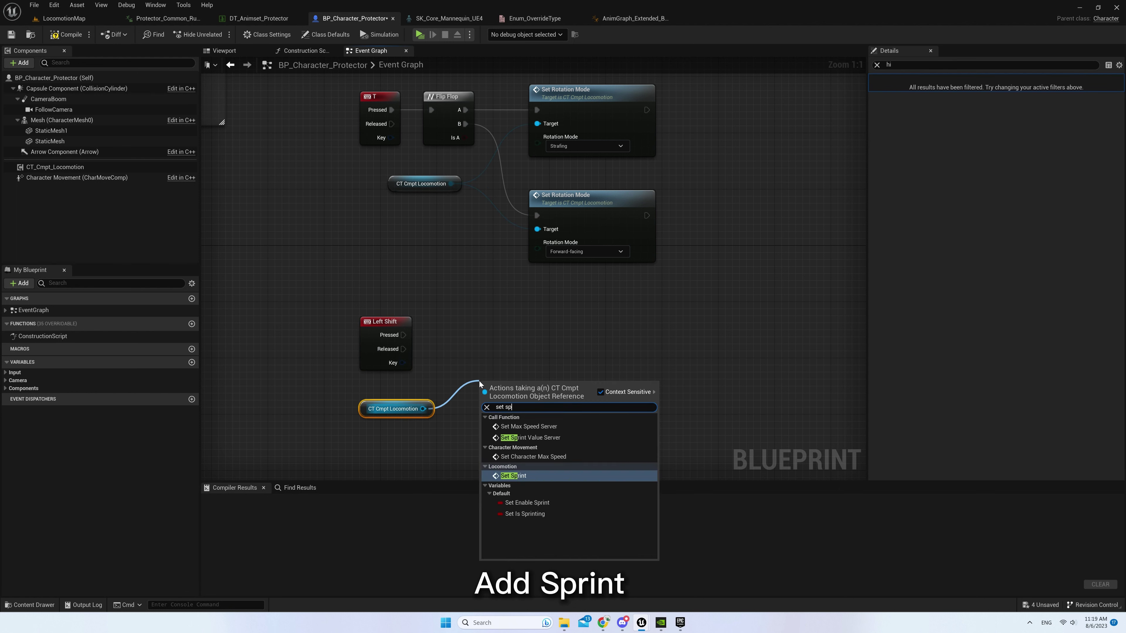
key(Return)
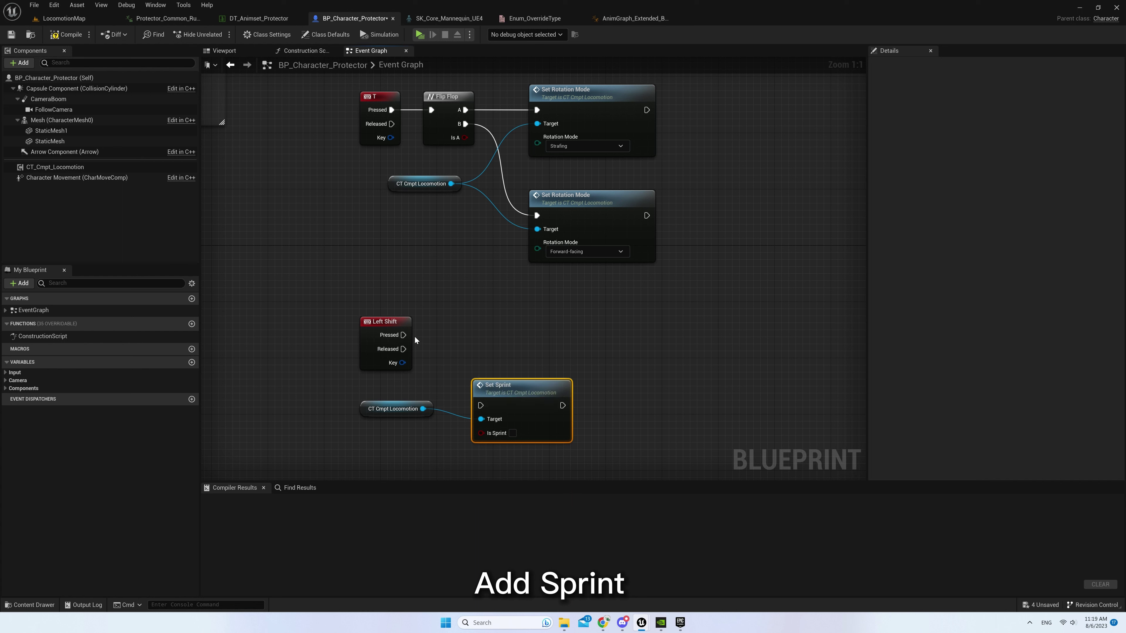
drag(489, 410, 489, 410)
drag(504, 396, 496, 334)
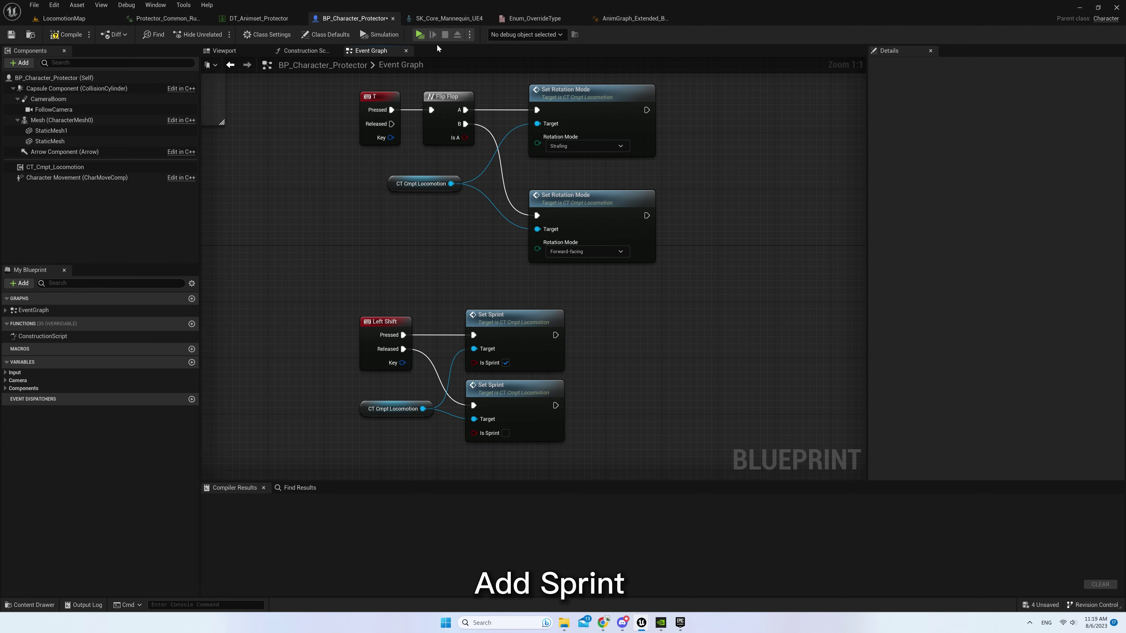
Play-test sprinting in the game preview, running forward and turning right
key(alt+p)
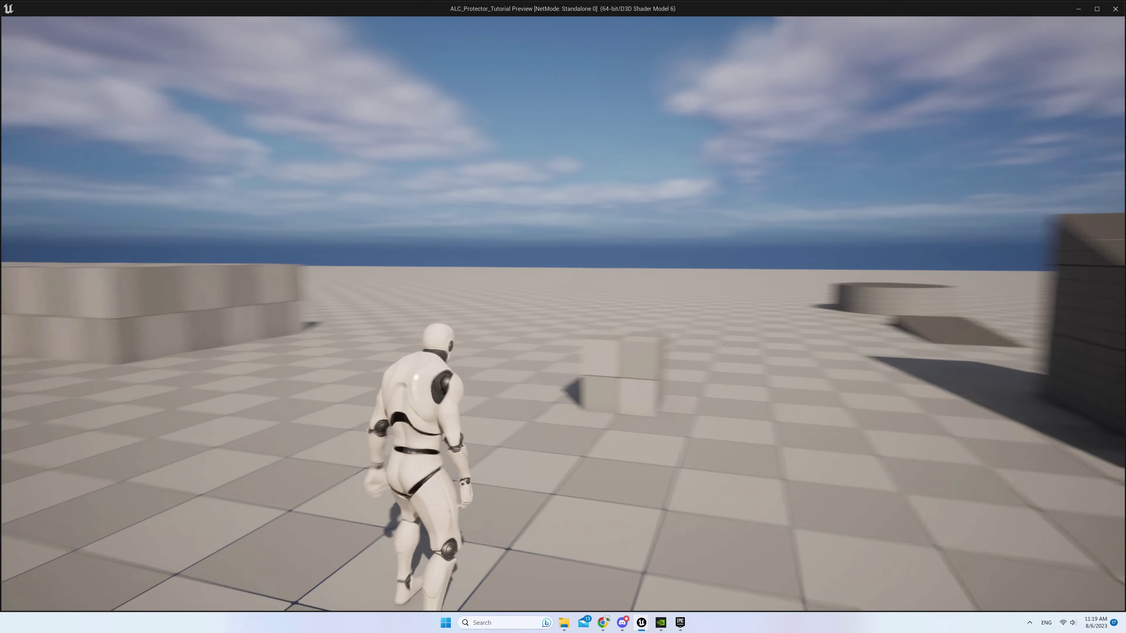
key(w)
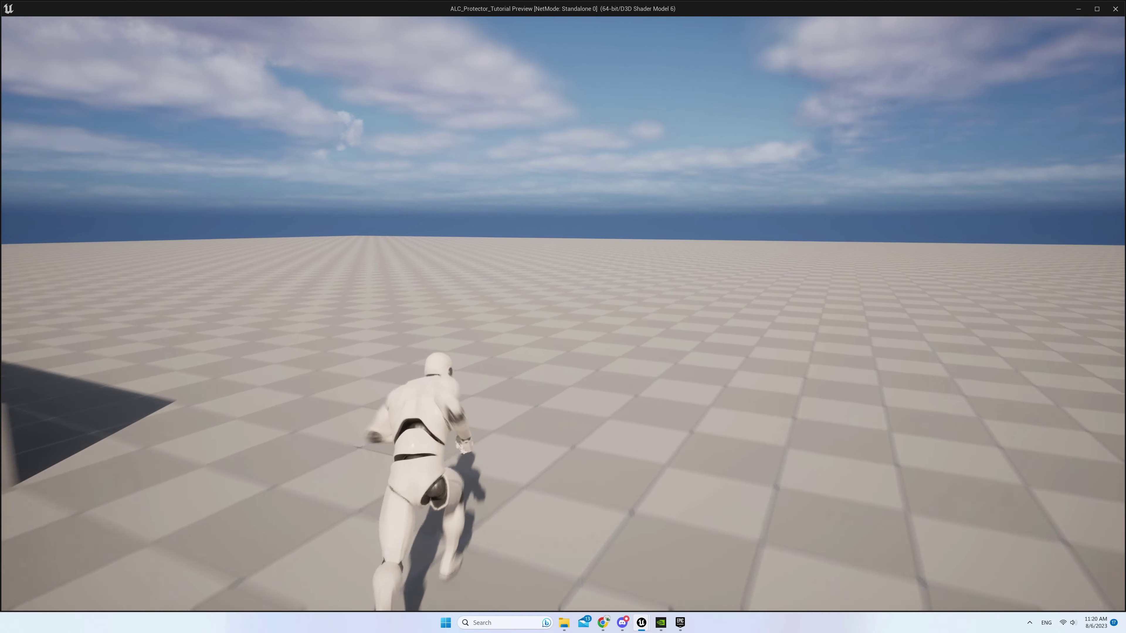
key(d)
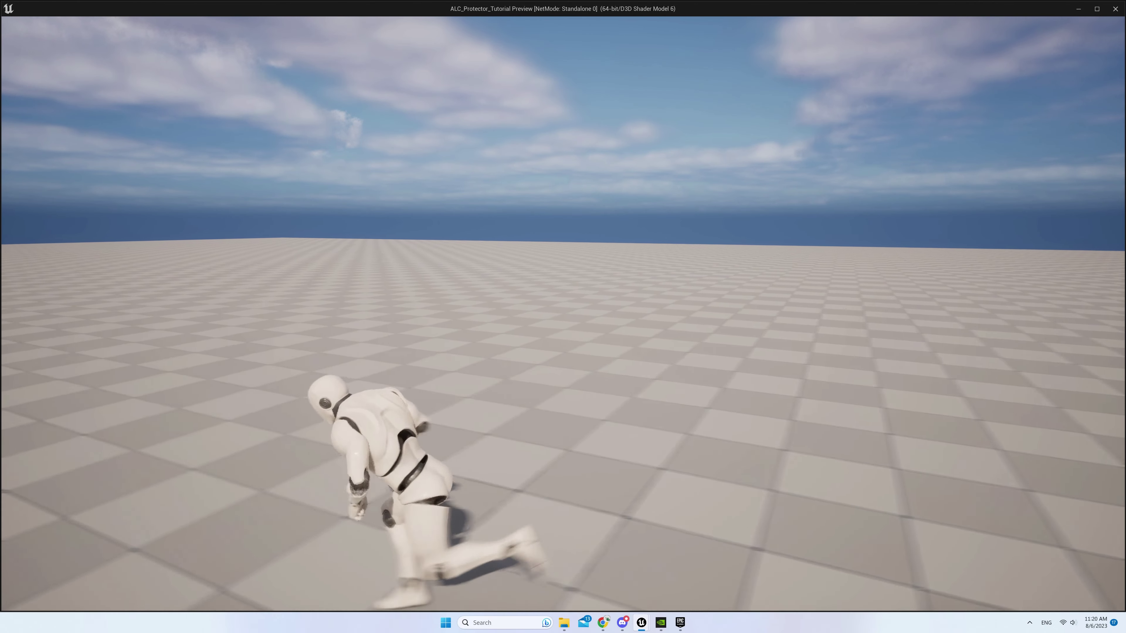
key(Escape)
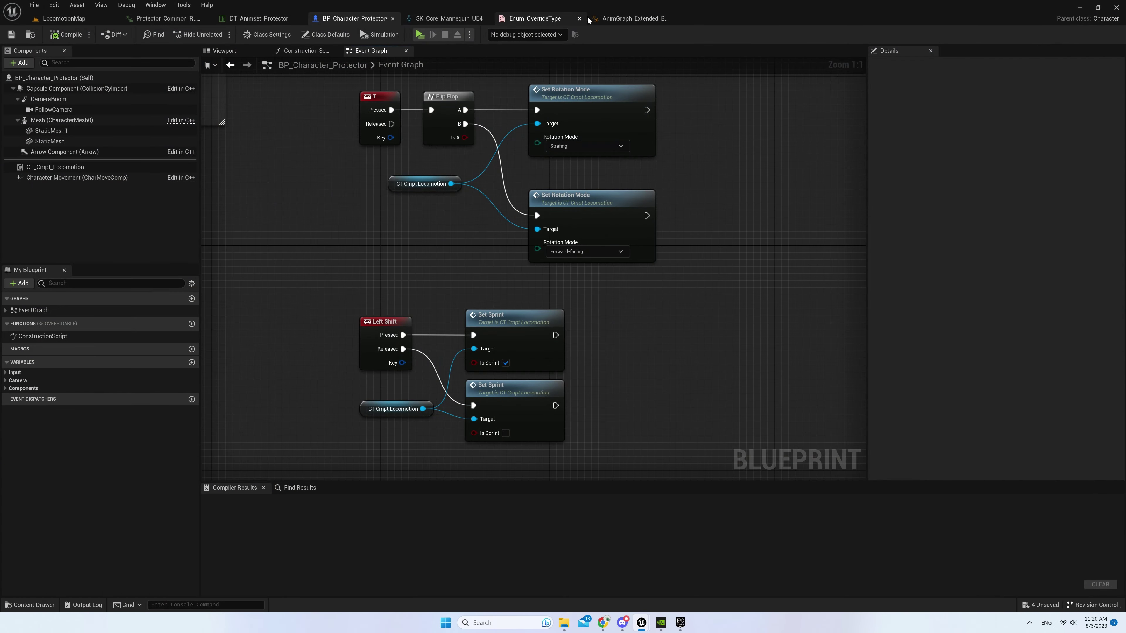
Expand General > Sprint in the animset row and locate Protector_Common_Sprint among the assets
click(284, 19)
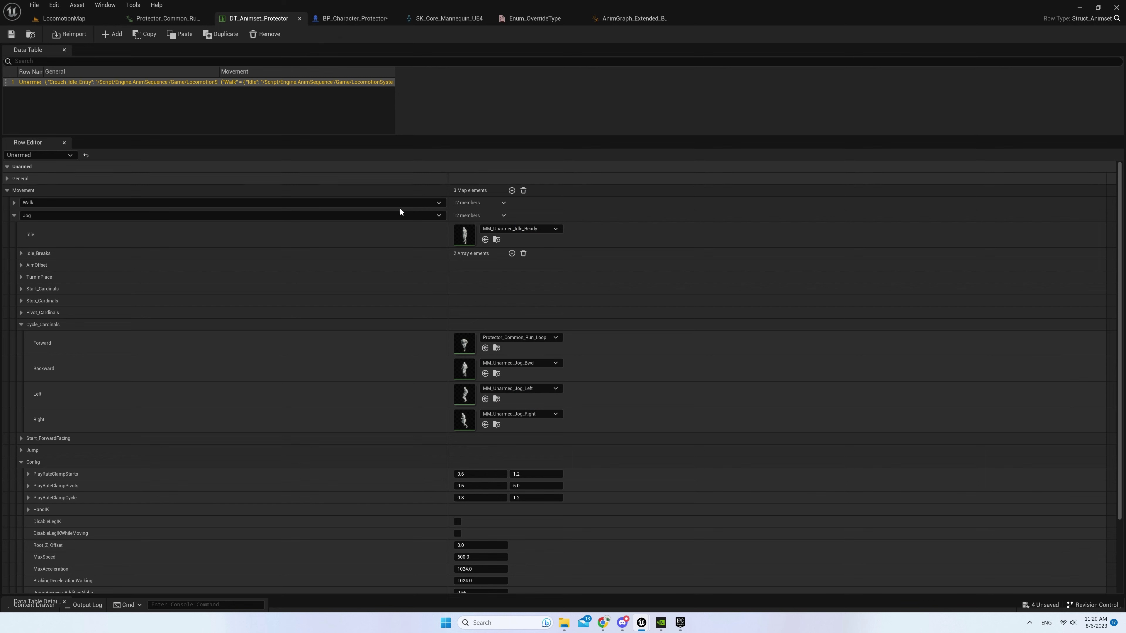
click(10, 203)
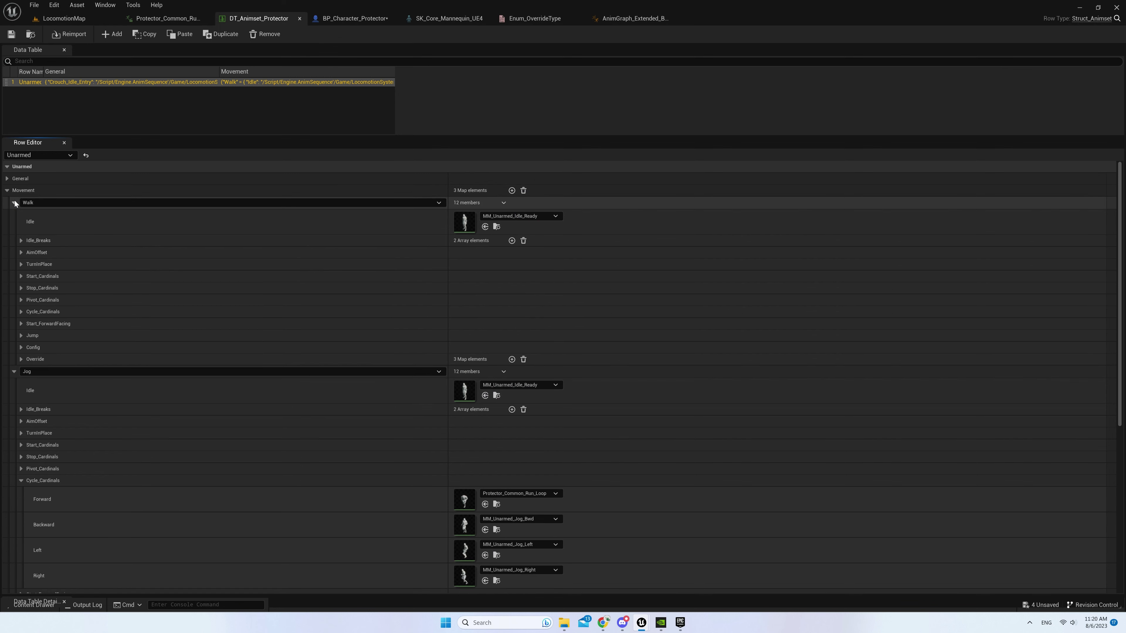
click(8, 178)
click(57, 266)
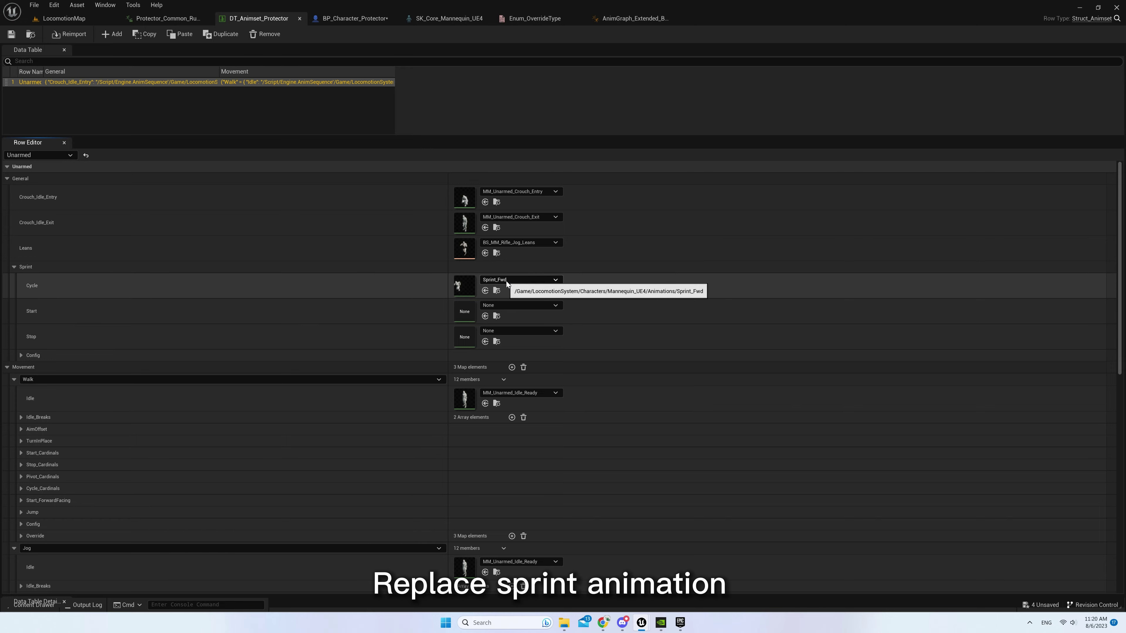
click(72, 20)
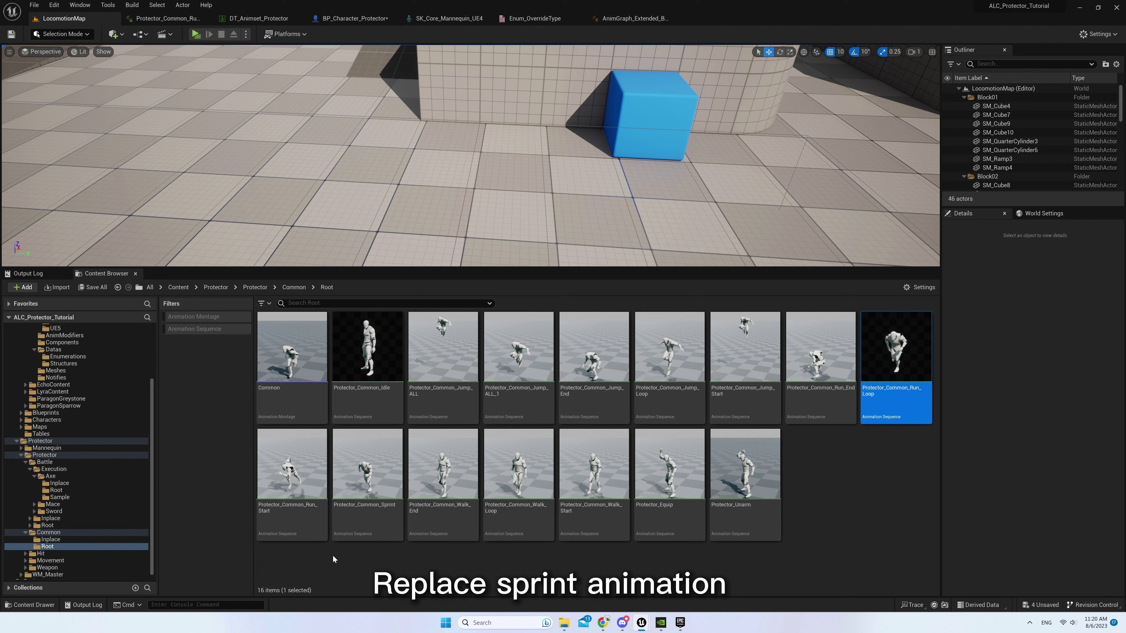
click(361, 525)
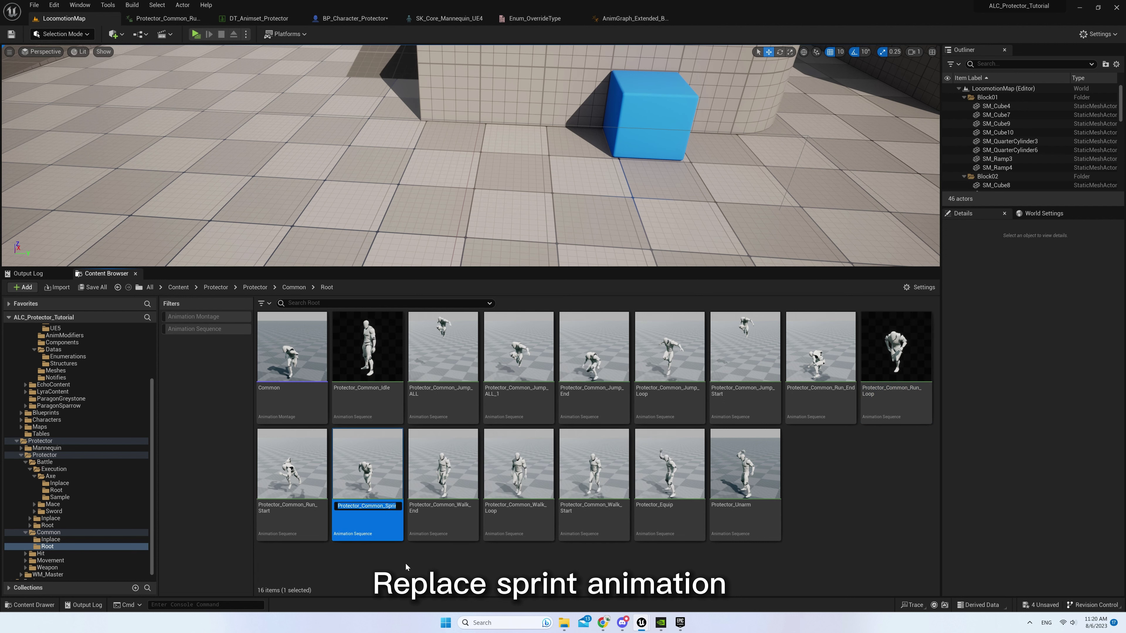
click(395, 536)
Set the Sprint Cycle to Protector_Common_Sprint and browse to that asset
click(254, 19)
click(510, 279)
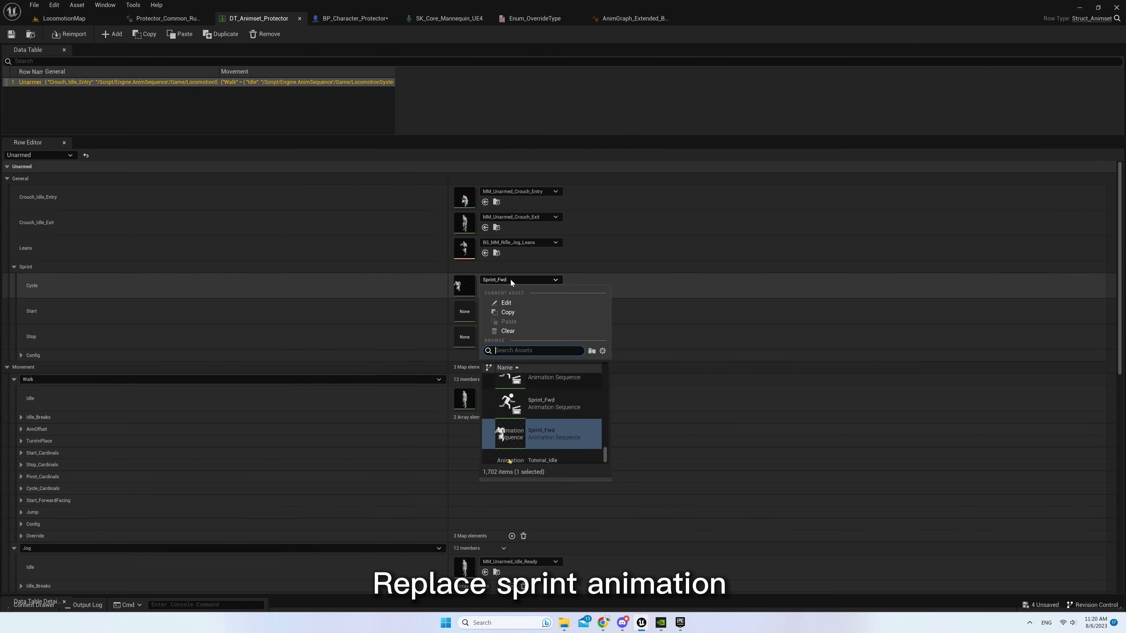
text(Protector_Common_Sprint)
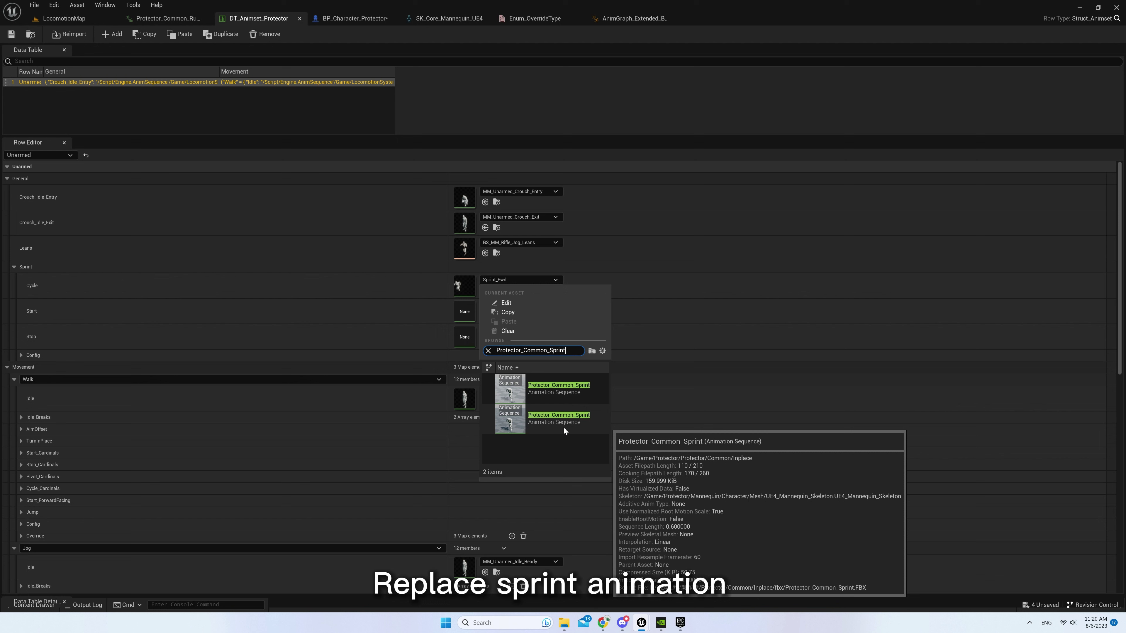
click(547, 385)
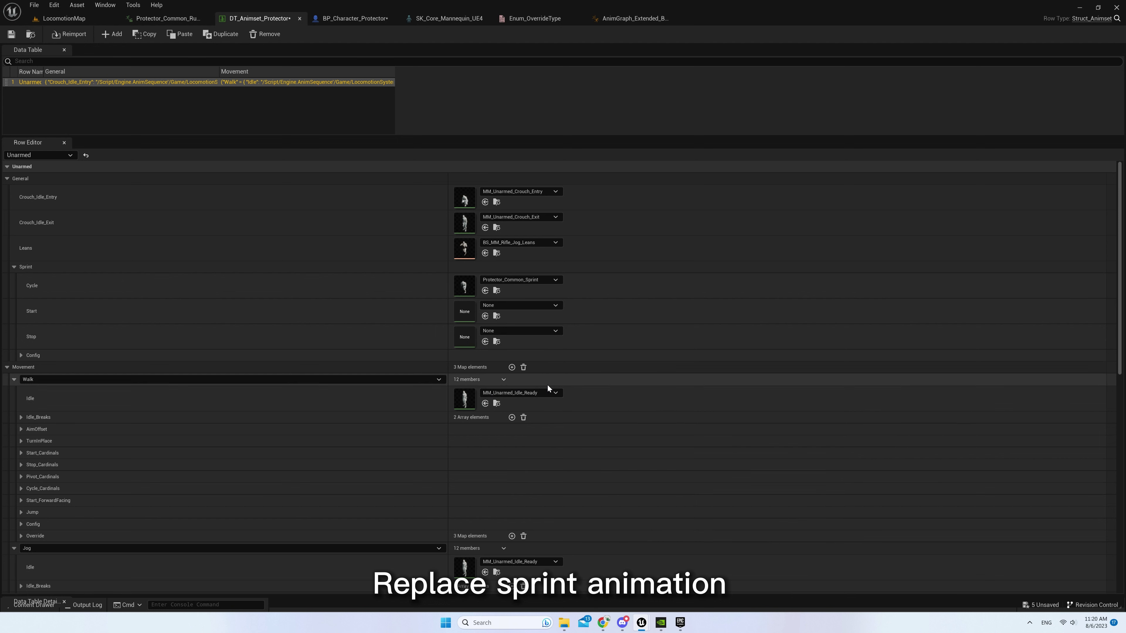
click(498, 291)
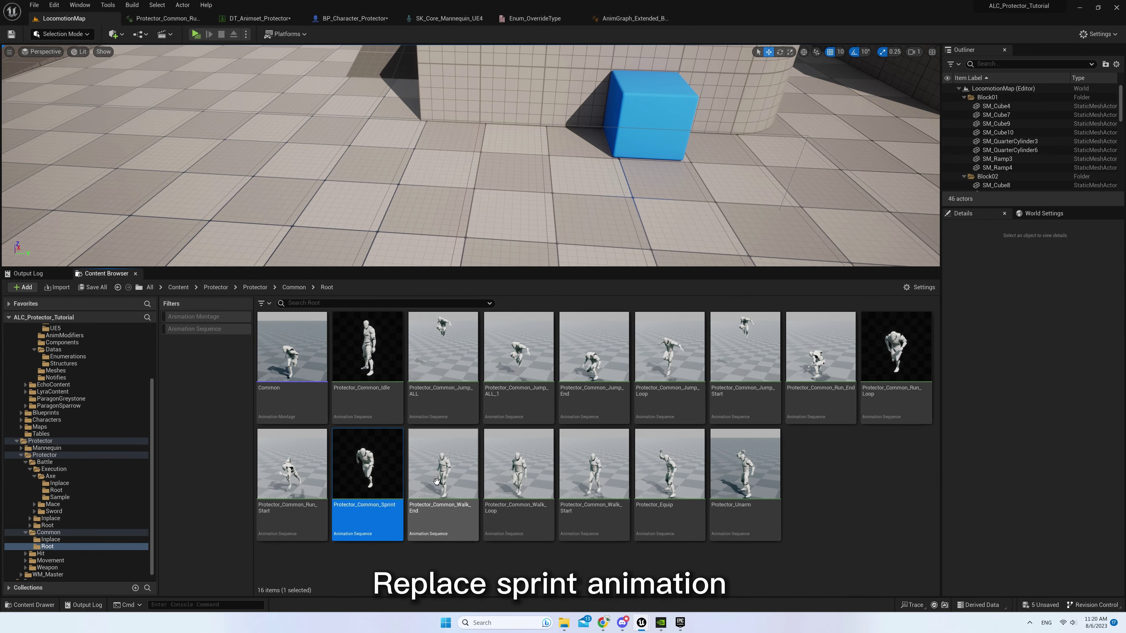
Open Protector_Common_Sprint, add the SyncMarker modifier, and align the left foot notify and marker at frame 12
double_click(367, 464)
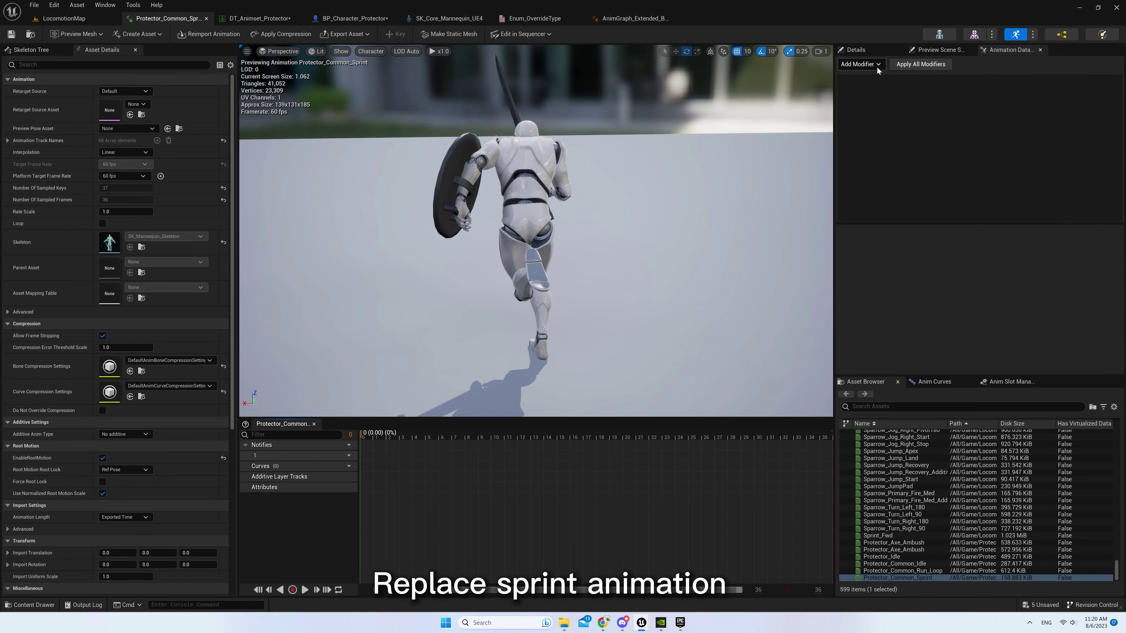
click(866, 66)
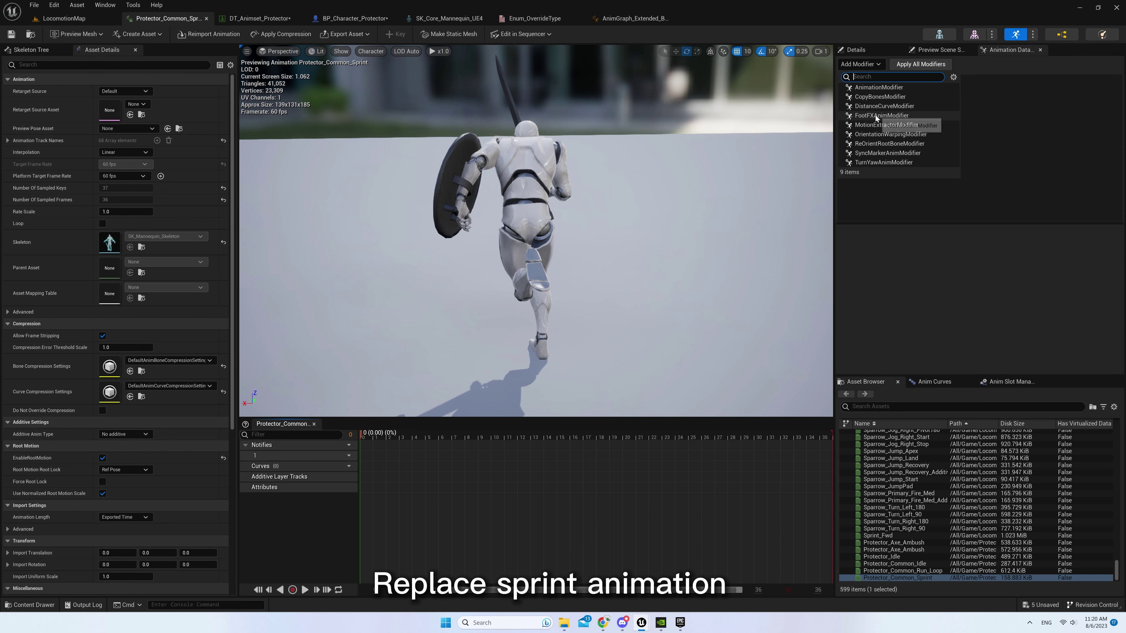
click(872, 152)
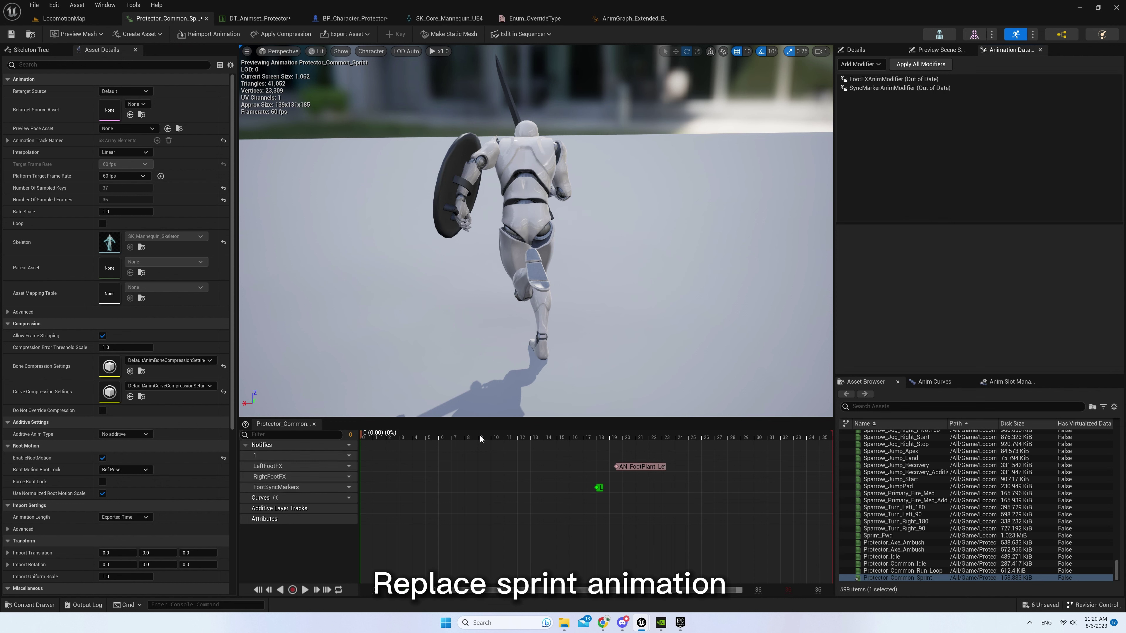
drag(377, 449, 534, 476)
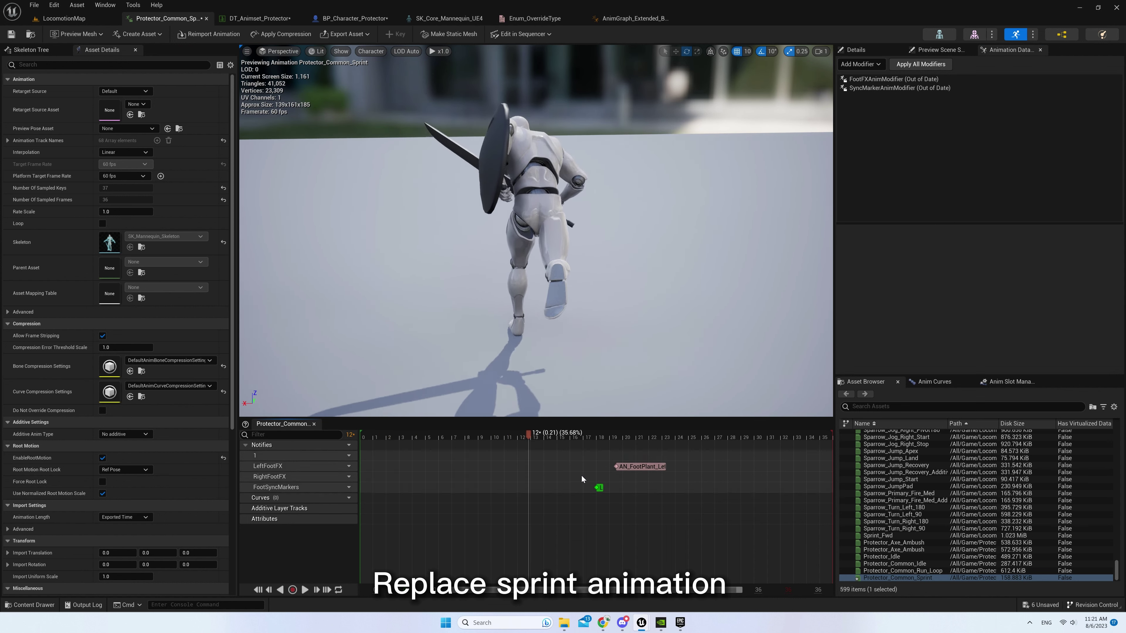
drag(627, 466, 538, 469)
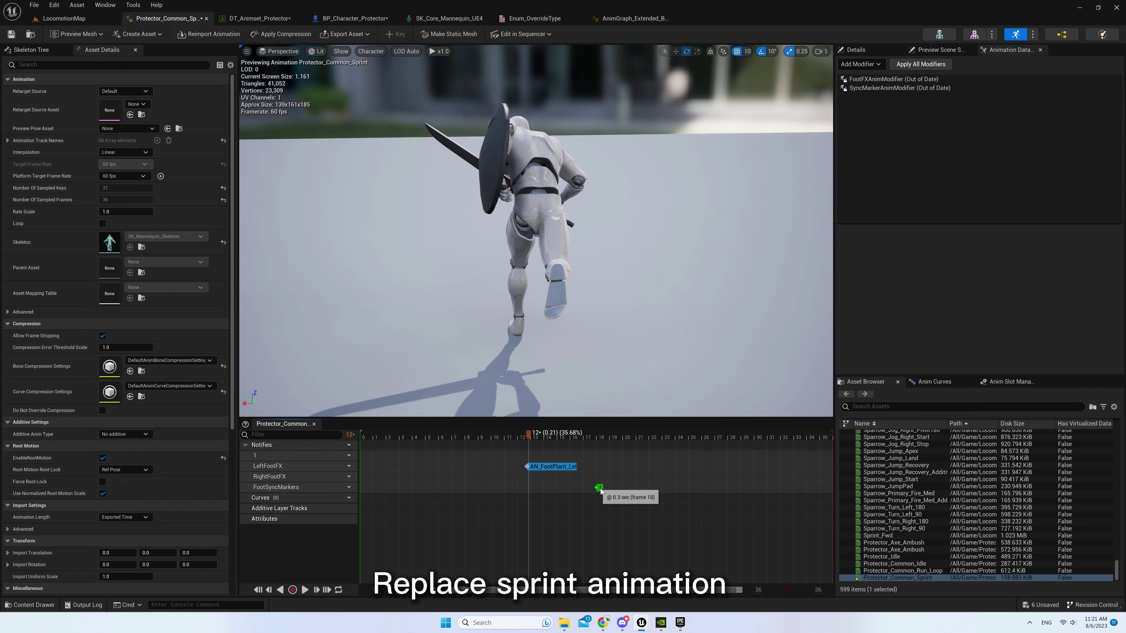
drag(598, 487, 542, 487)
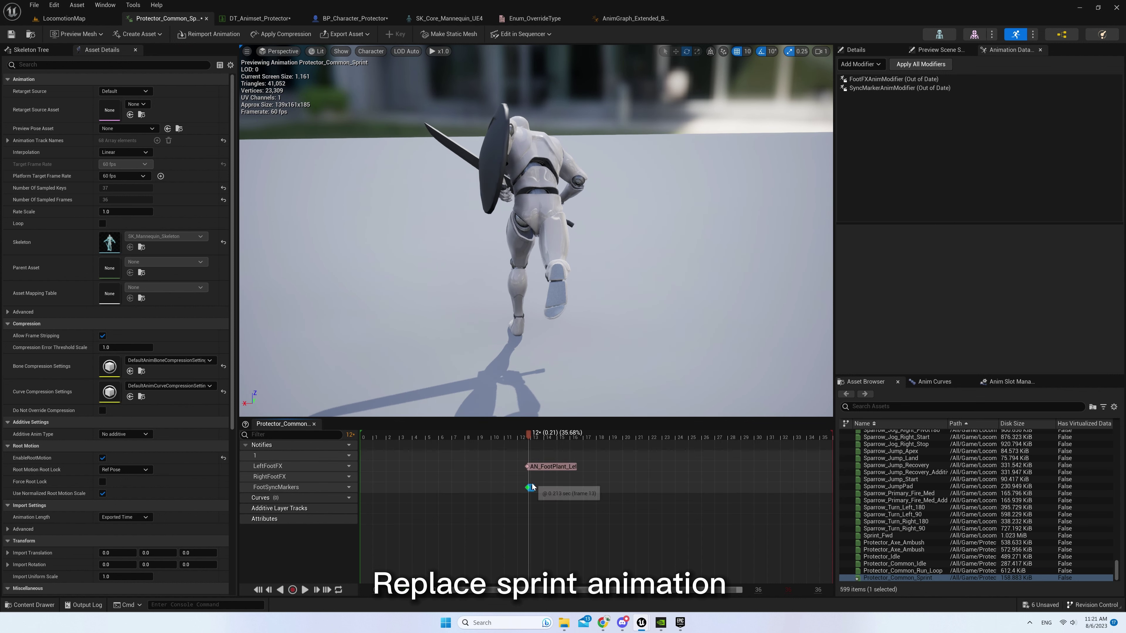
Add a right foot-plant notify and a right foot sync marker at frame 30
mouse_move(529, 438)
mouse_down()
mouse_move(762, 461)
mouse_move(760, 472)
mouse_up()
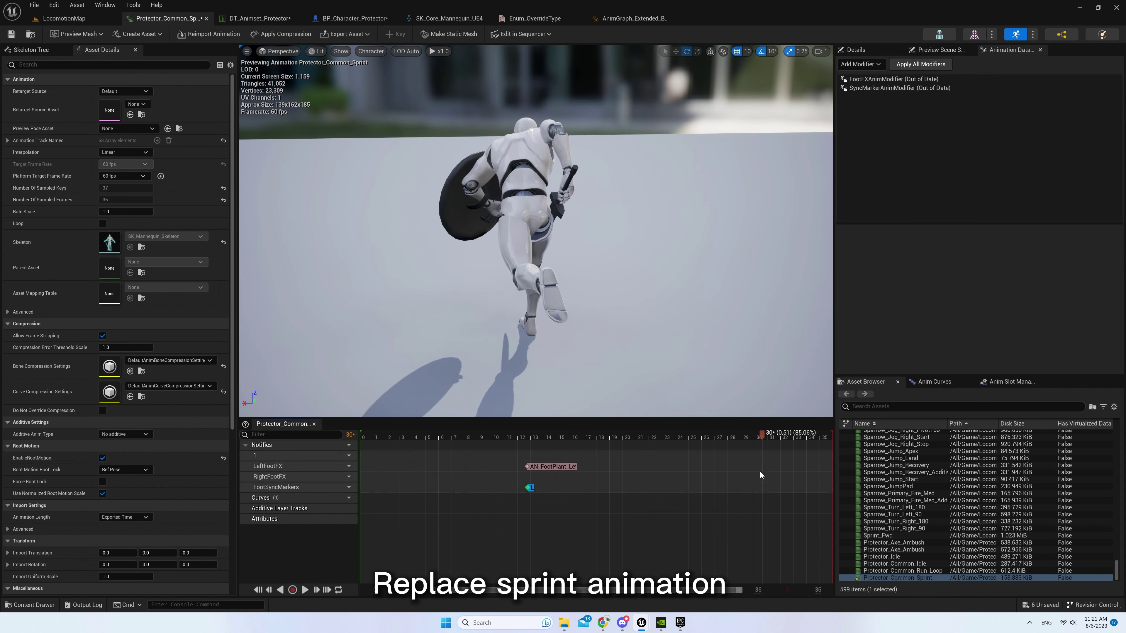
right_click(761, 465)
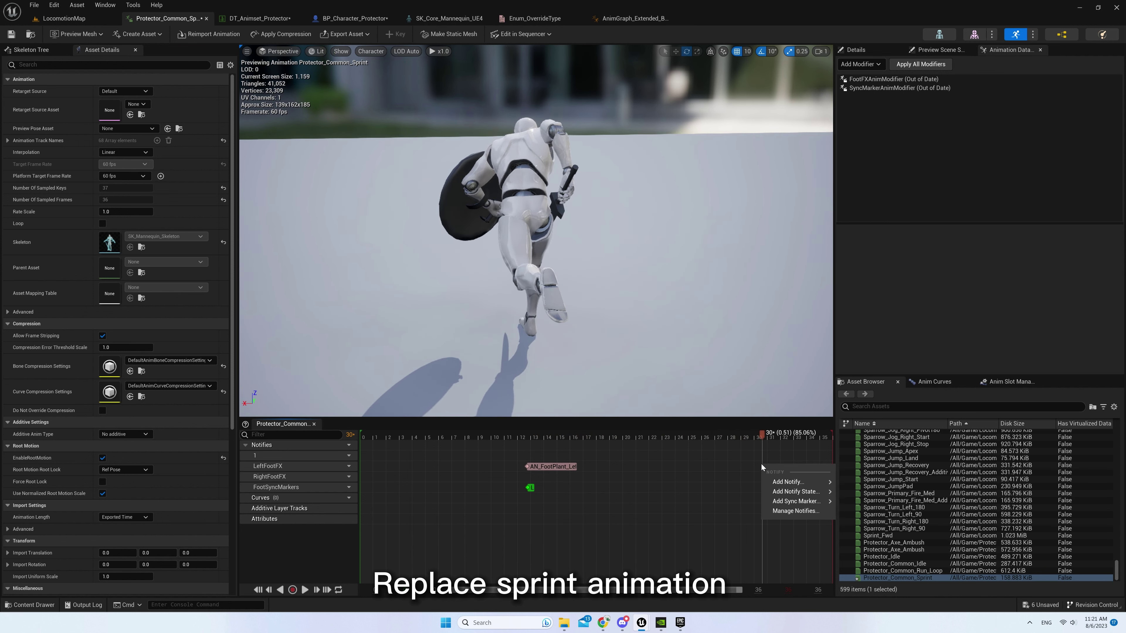
mouse_move(787, 479)
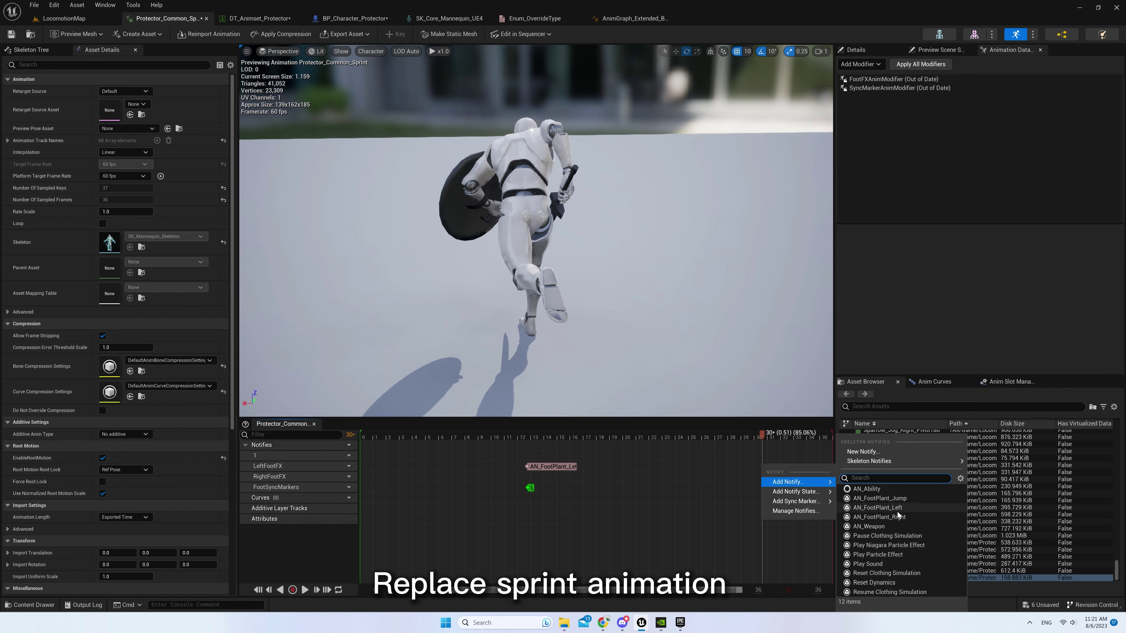
click(897, 517)
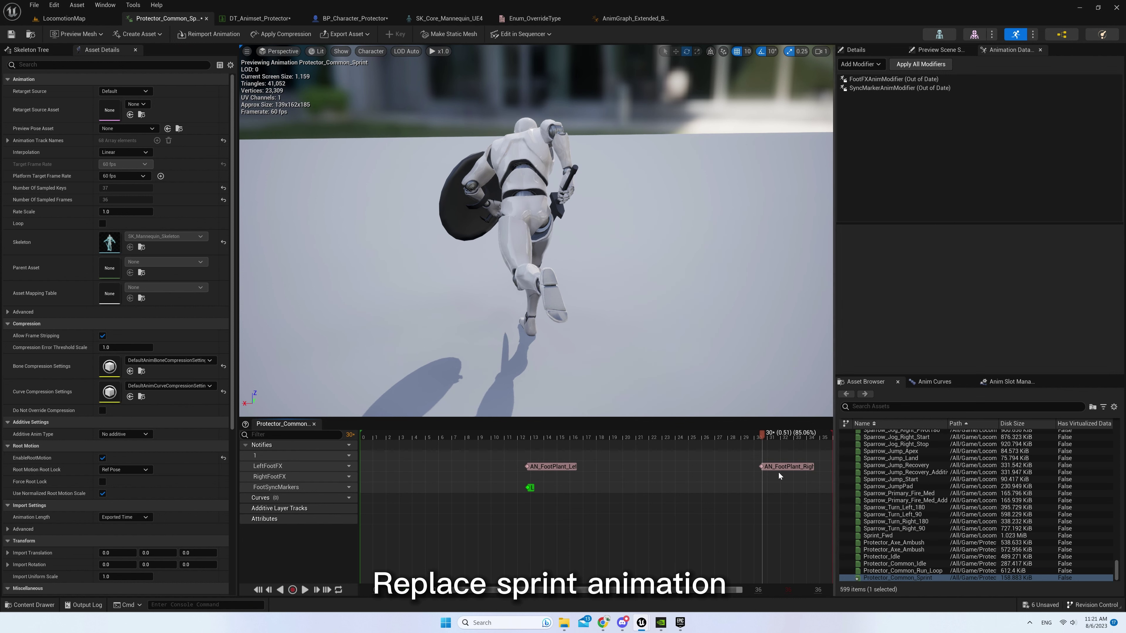
right_click(762, 491)
mouse_move(793, 506)
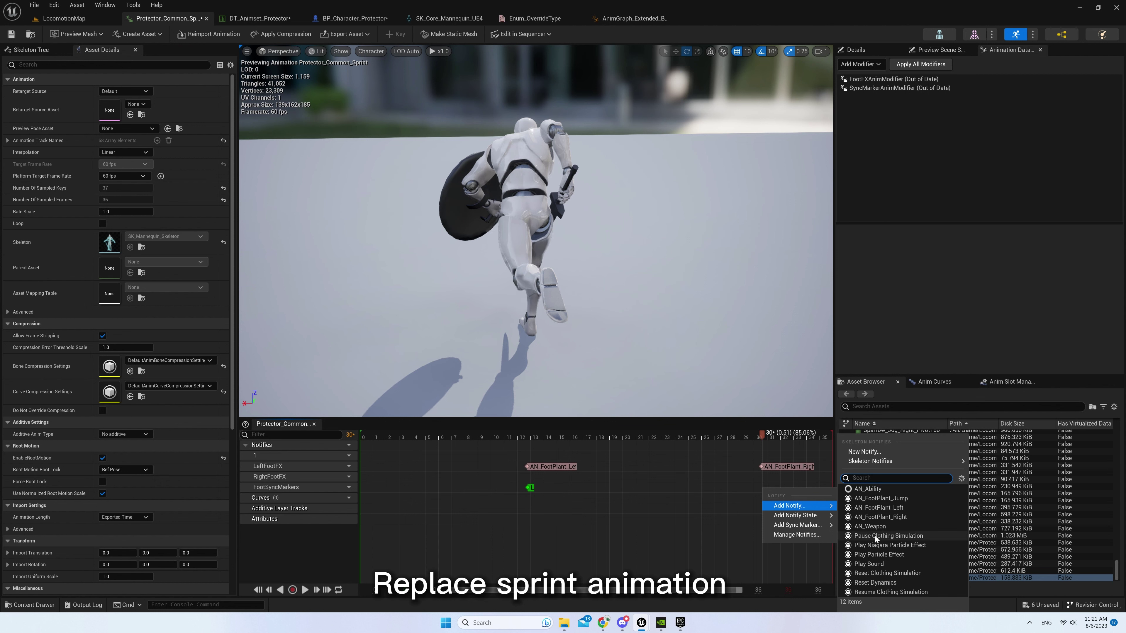
mouse_move(798, 525)
mouse_move(886, 548)
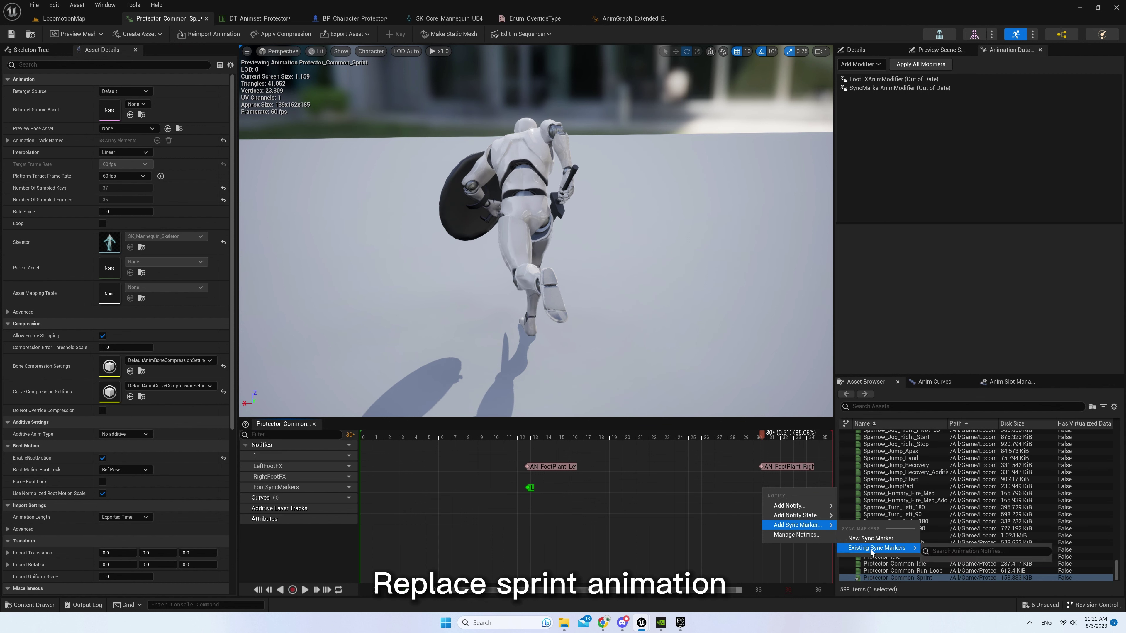
click(935, 584)
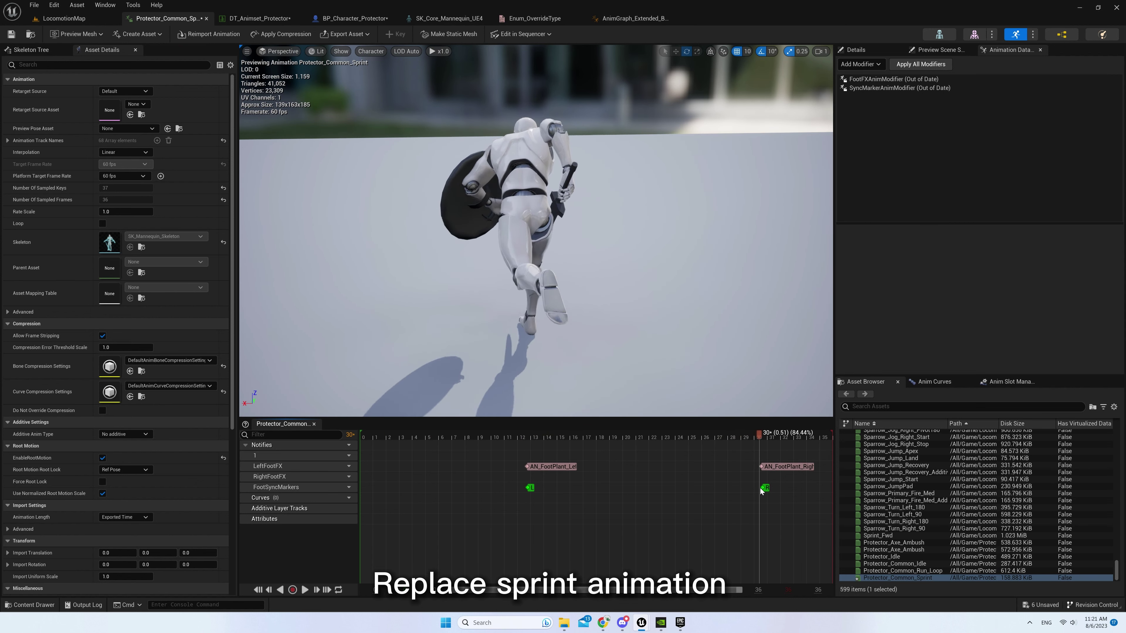
Enable Force Root Lock and set curve compression to UniformIndexableCurveCompression
click(102, 481)
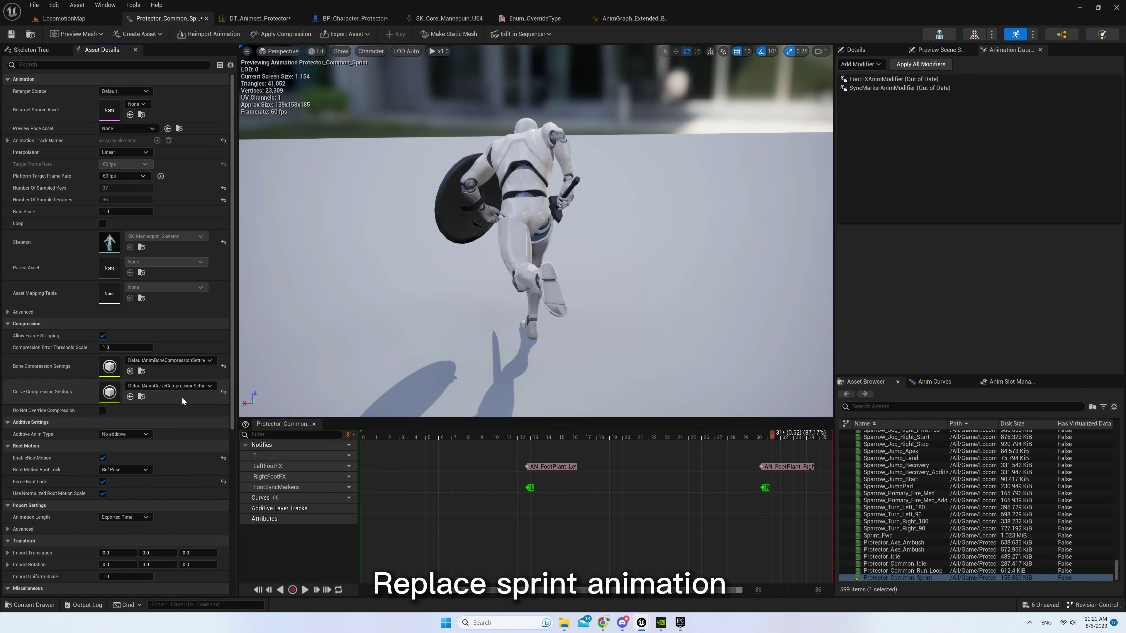
click(179, 386)
click(199, 543)
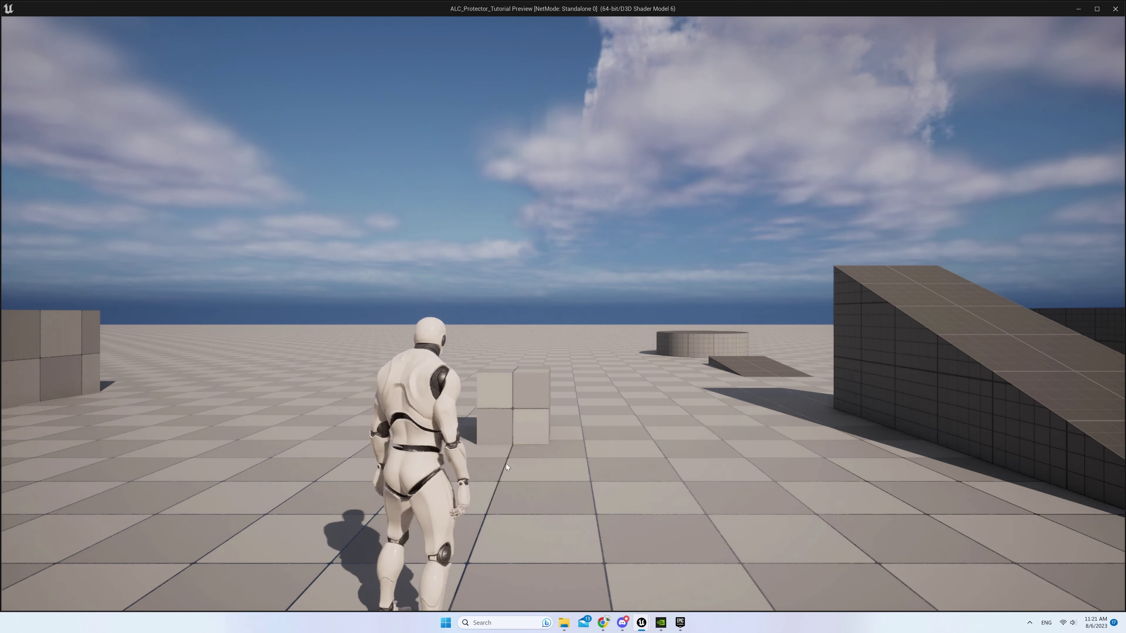
Sprint the character forward and left around the level to test the Protector_Common_Sprint cycle
key(w)
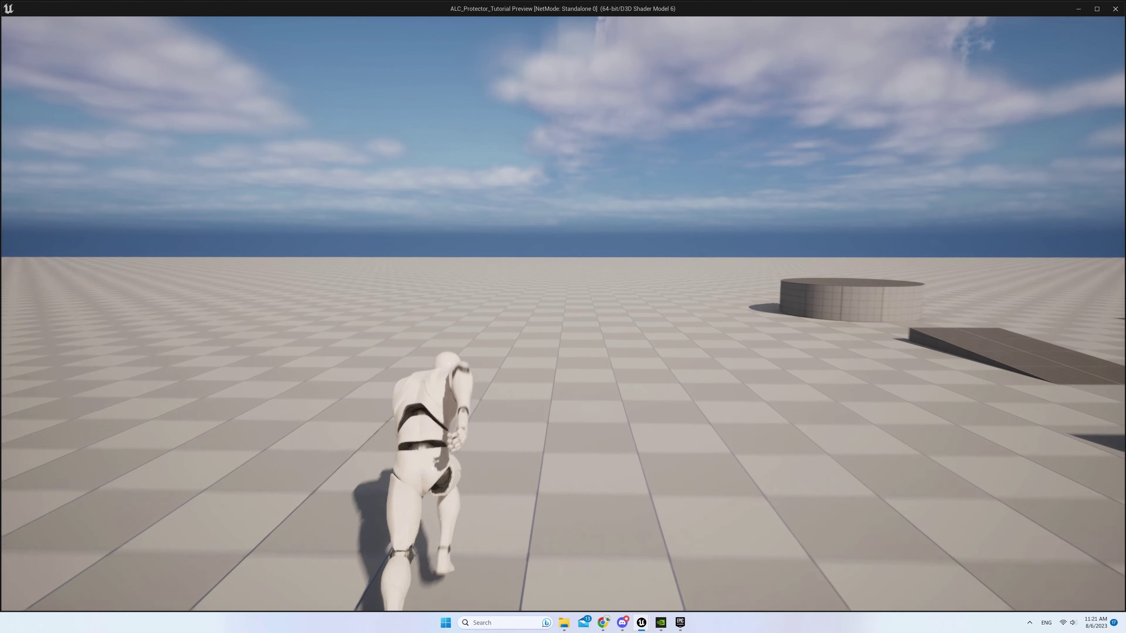
key(w)
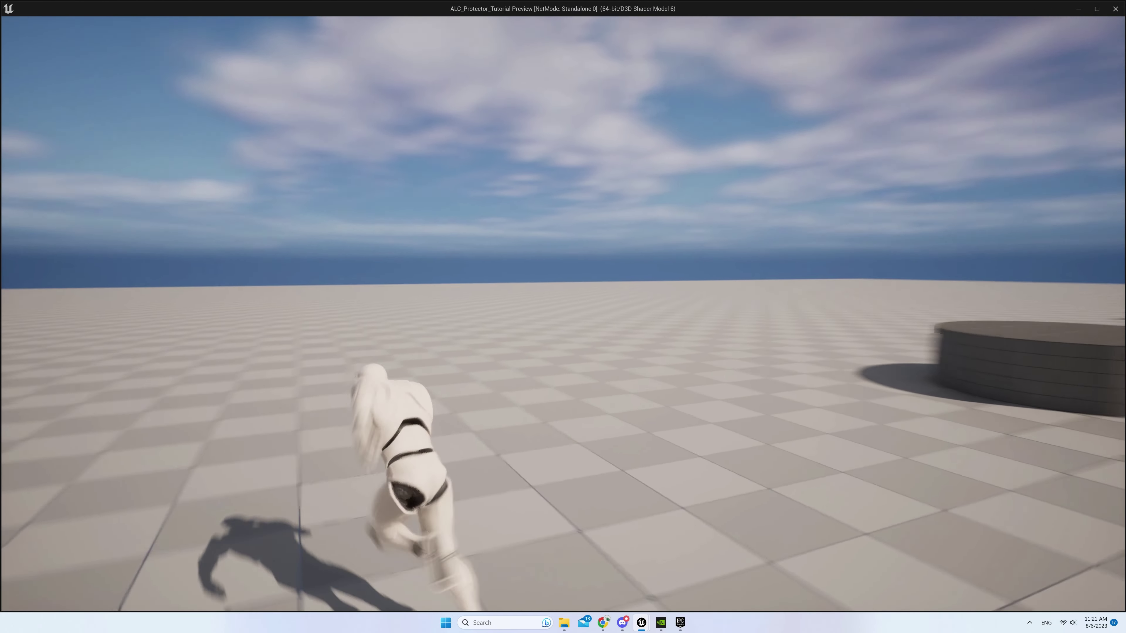
key(w)
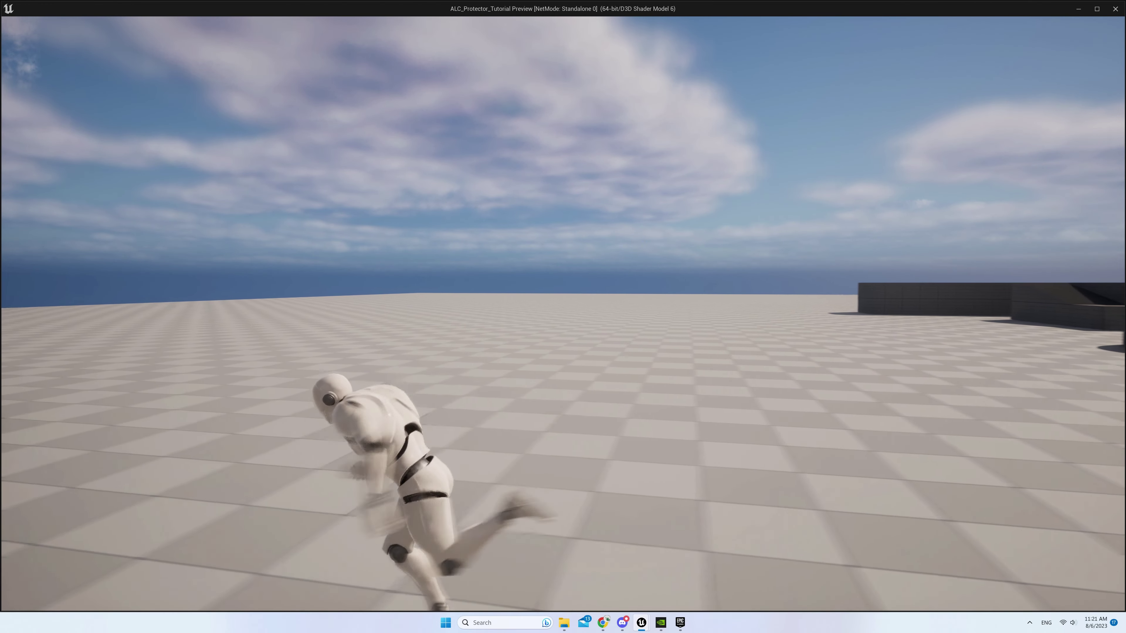
key(w)
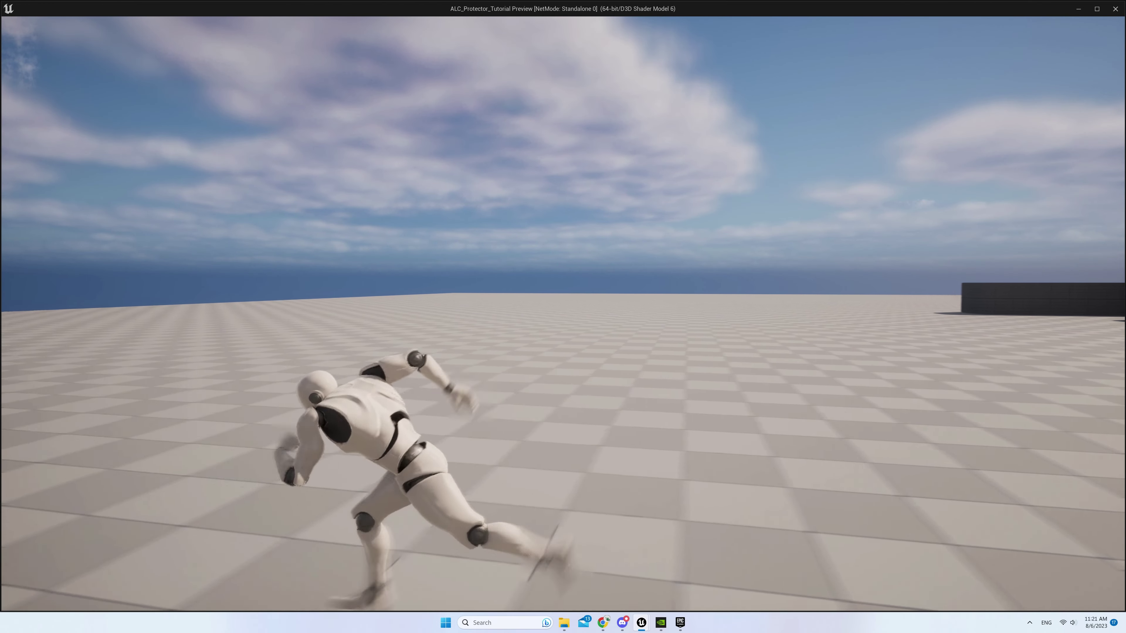
key(w)
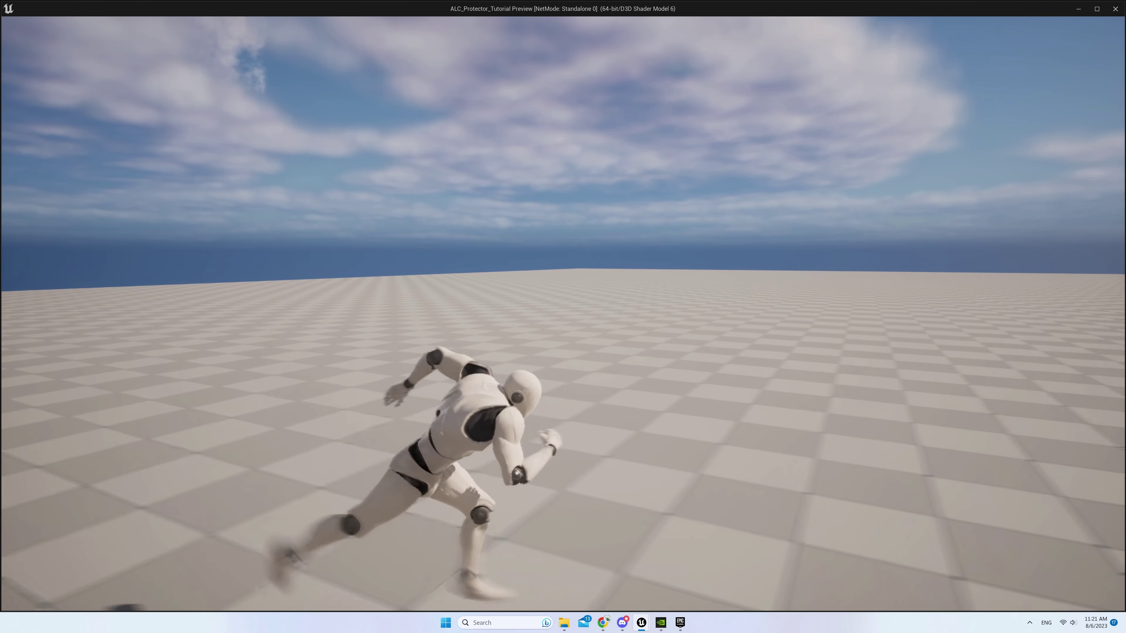
key(w)
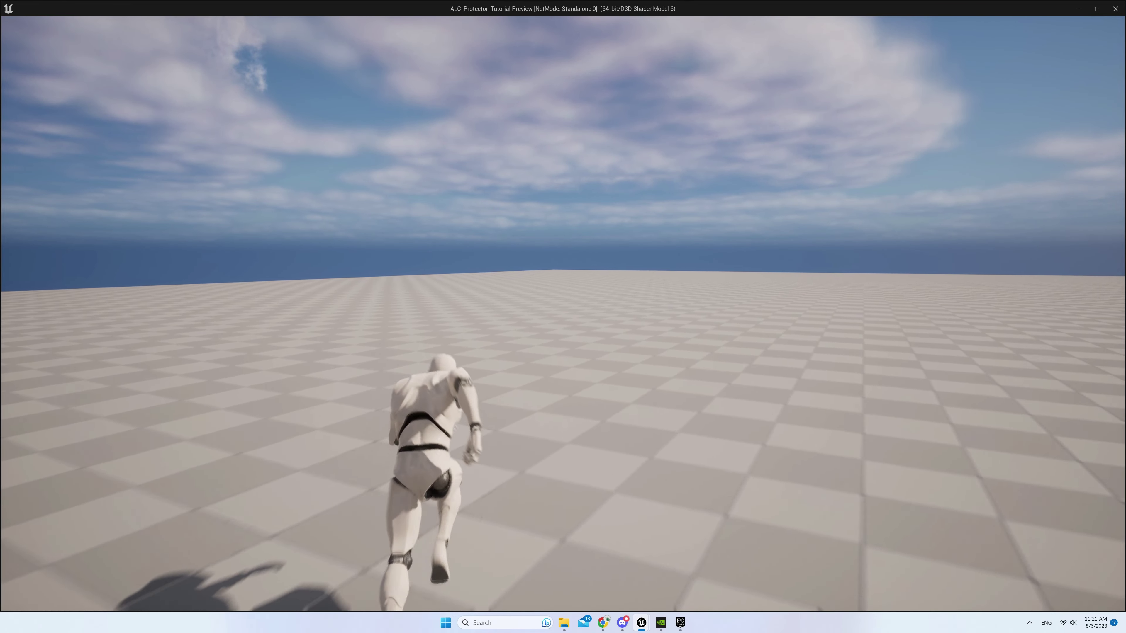
key(a)
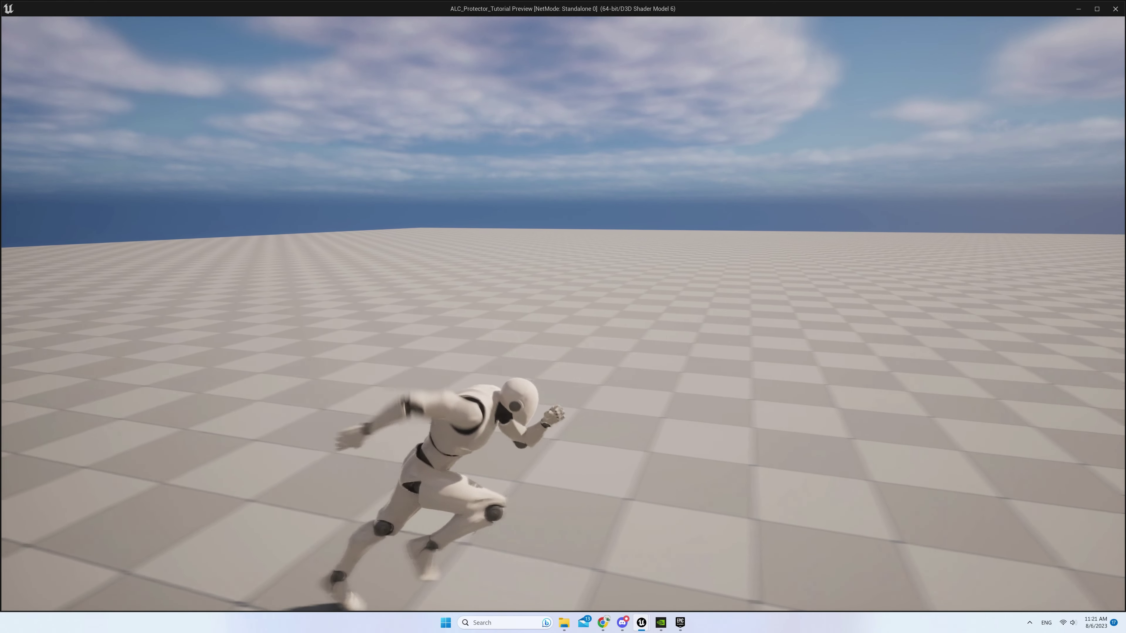
key(w)
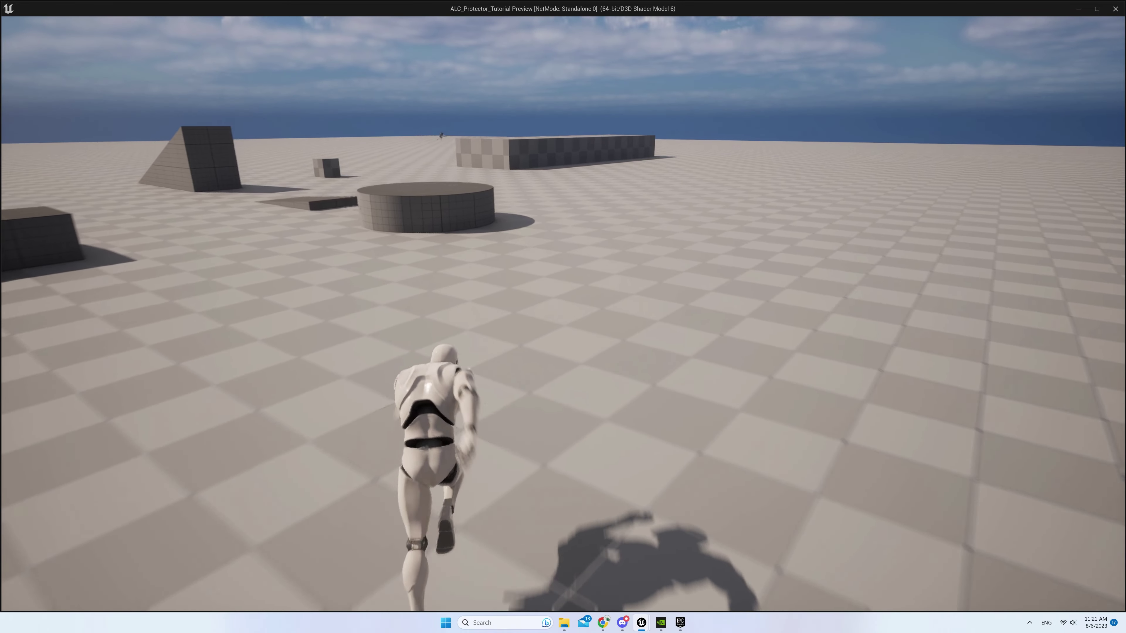
key(w)
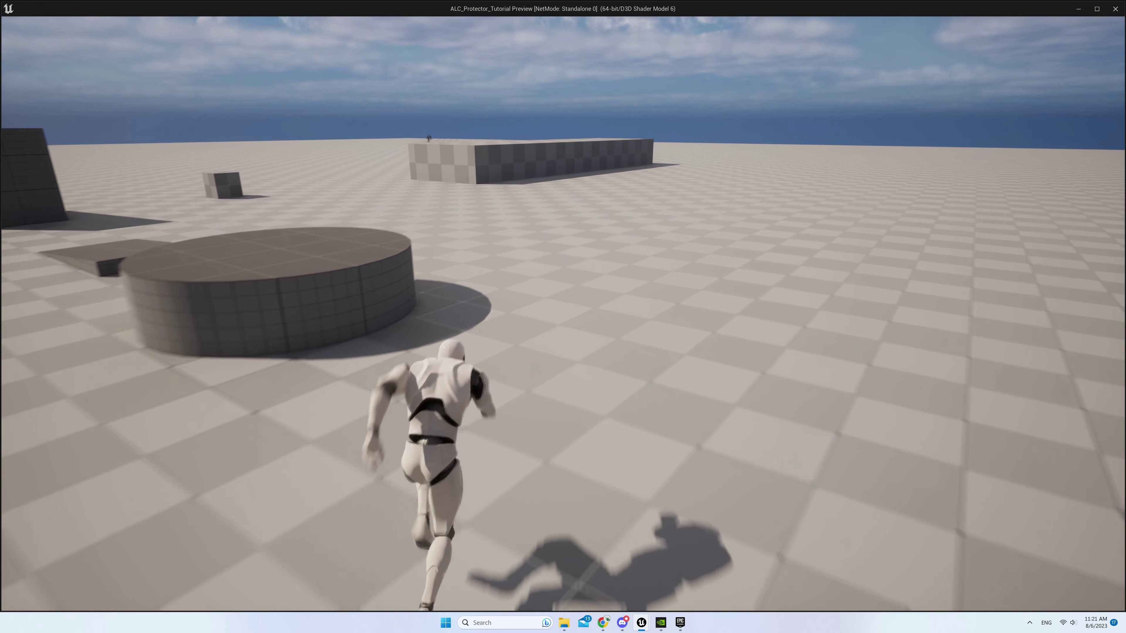
key(w)
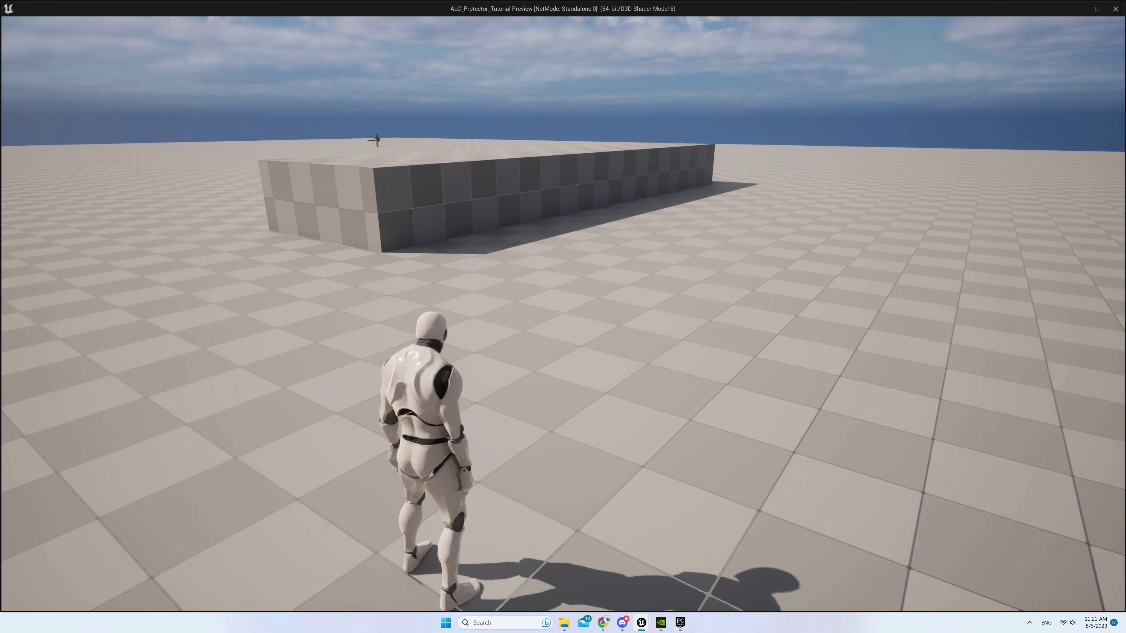
key(Escape)
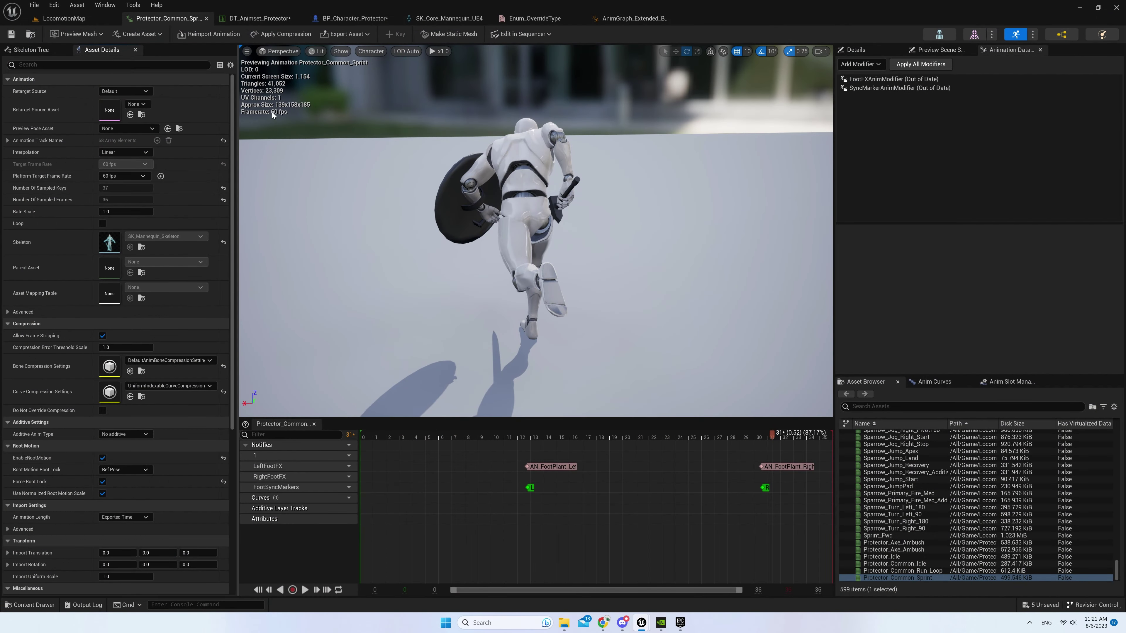
Open Protector_Common_Run_Start from the LocomotionMap Content Browser, then return to the data table
click(69, 21)
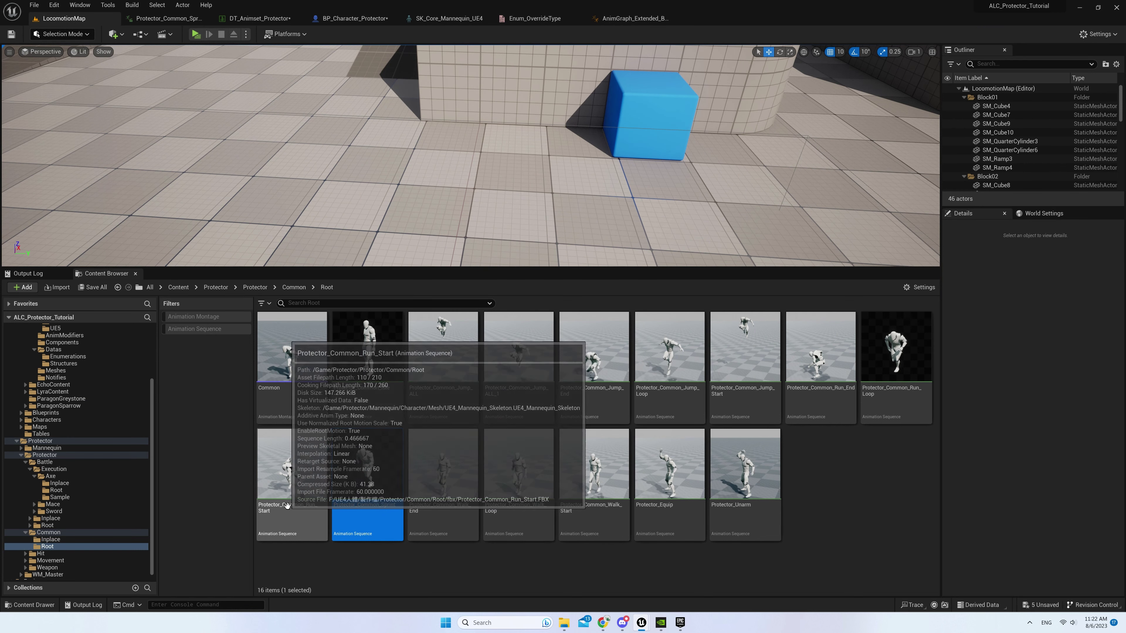
click(325, 539)
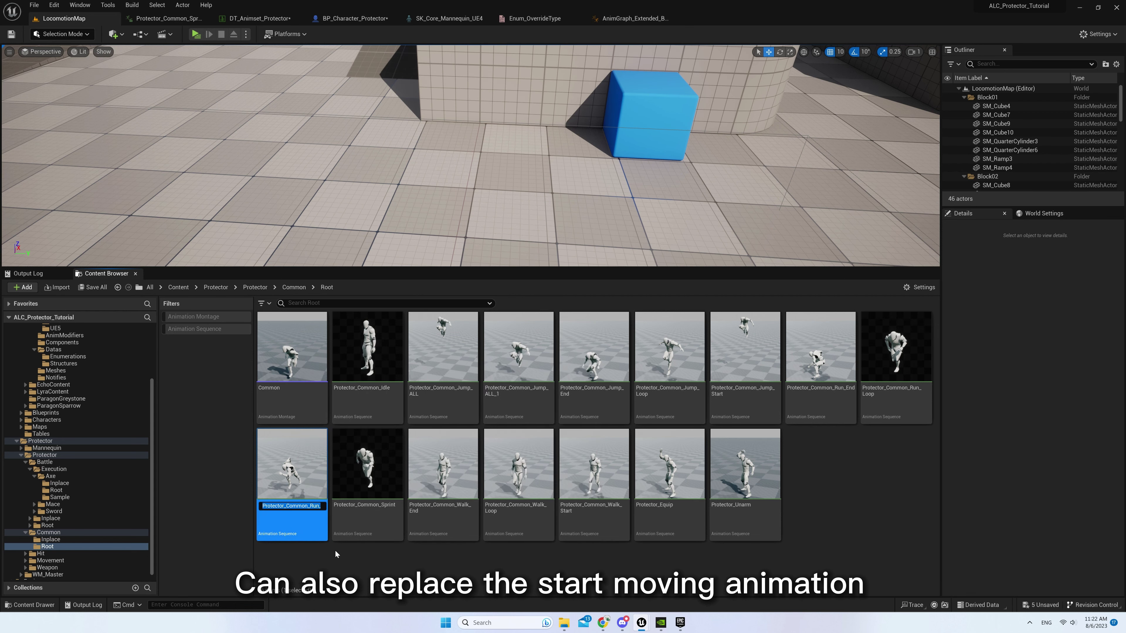
double_click(303, 507)
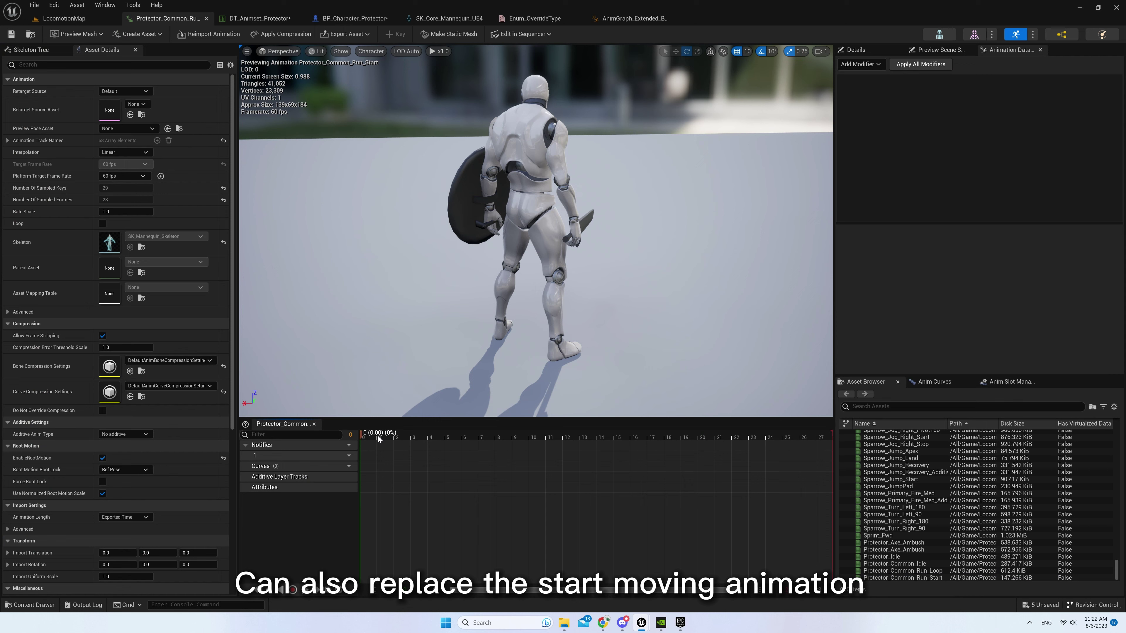
click(353, 18)
Set the Jog Start_Cardinals Forward animation to Protector_Common_Run_Start
click(226, 20)
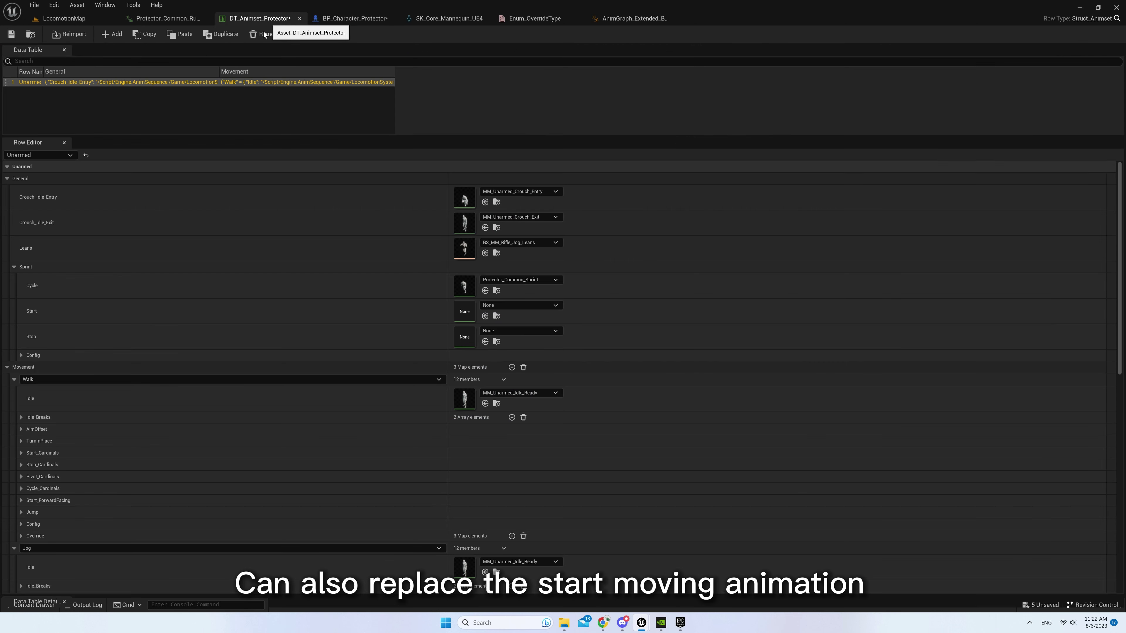
scroll(164, 503, down, 3)
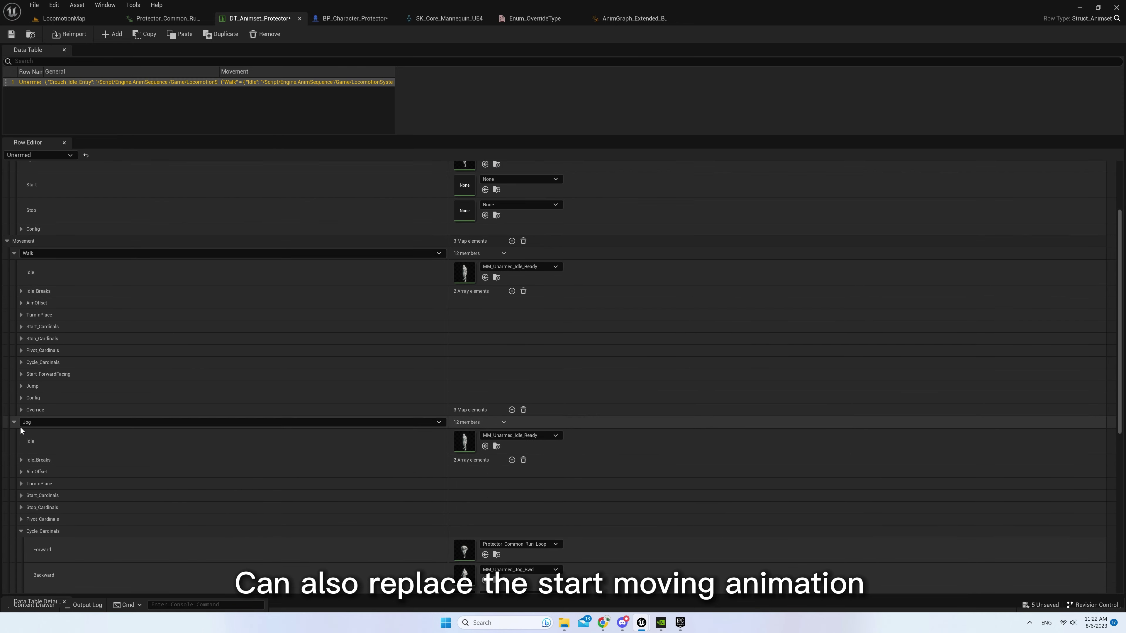
scroll(100, 488, down, 3)
scroll(66, 457, down, 2)
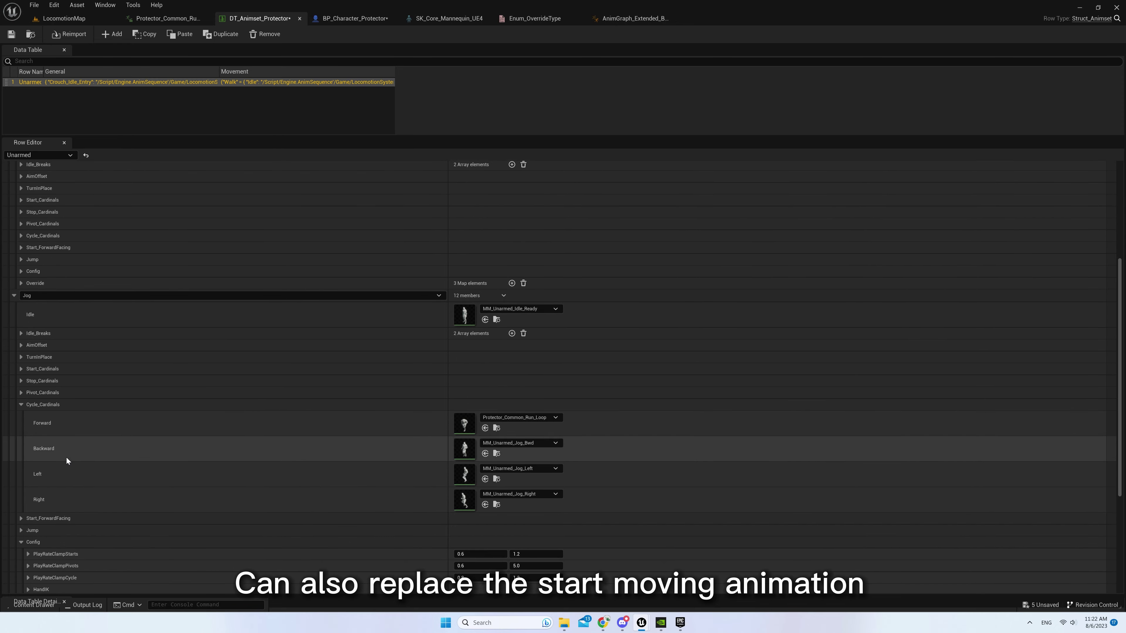
scroll(41, 486, down, 1)
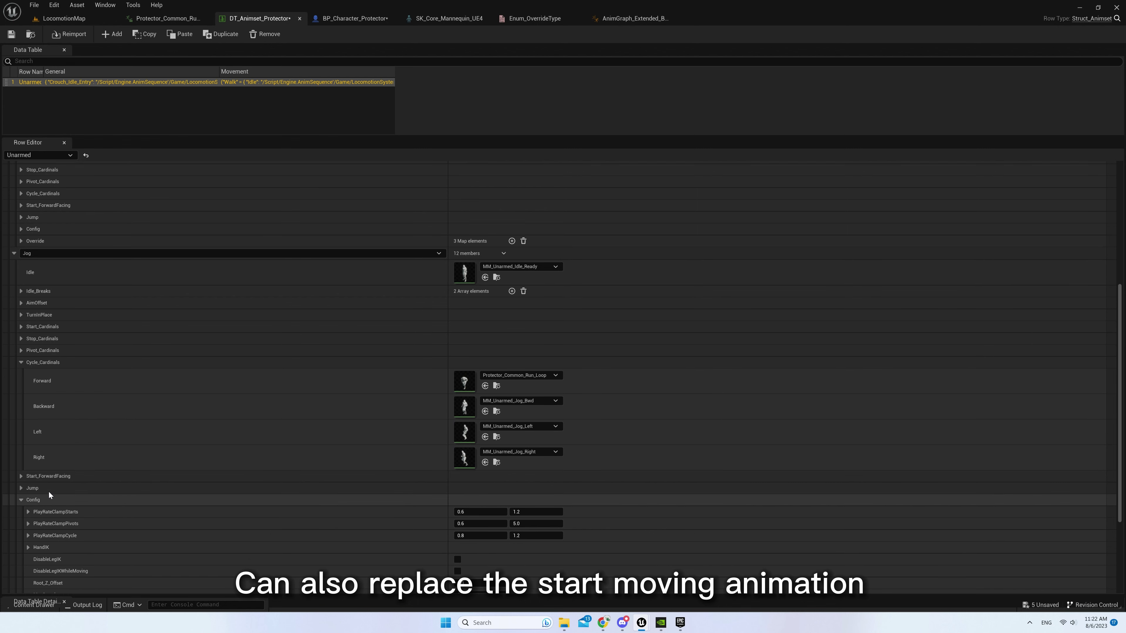
click(45, 327)
click(532, 339)
key(ctrl+v)
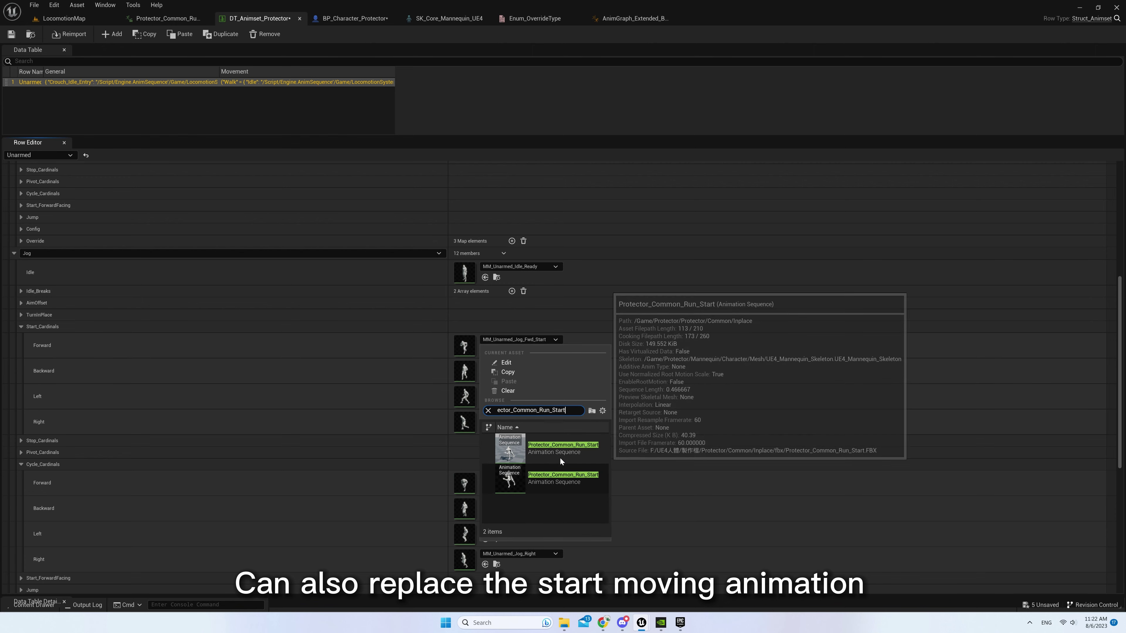
click(552, 482)
double_click(550, 482)
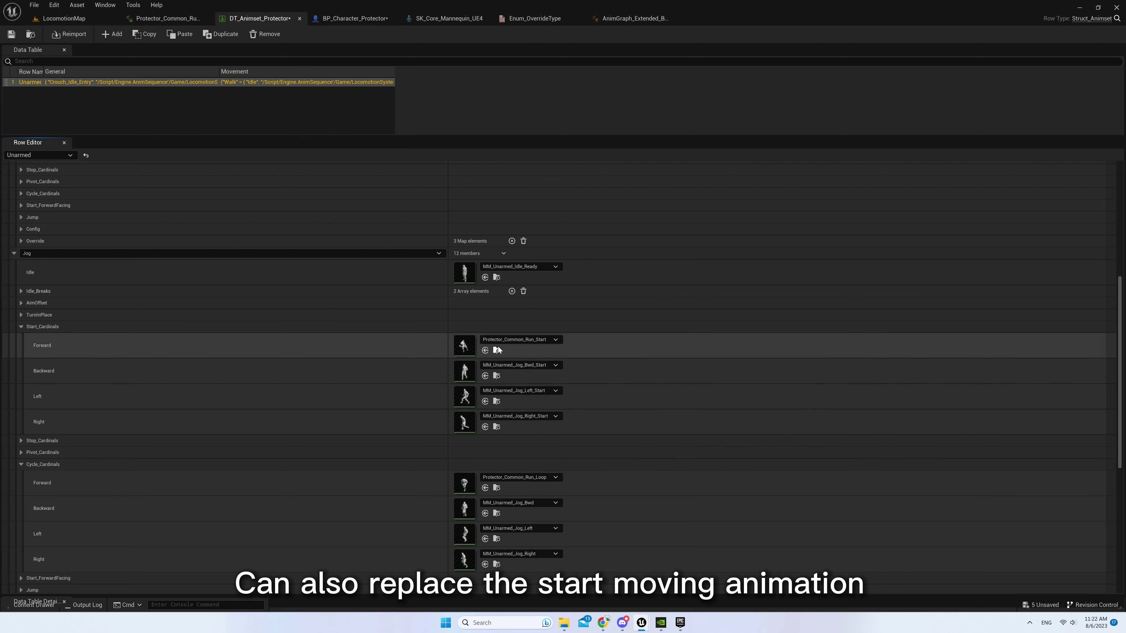
Set Start_ForwardFacing Start_Forward to Protector_Common_Run_Start too, and open that animation
scroll(310, 488, down, 1)
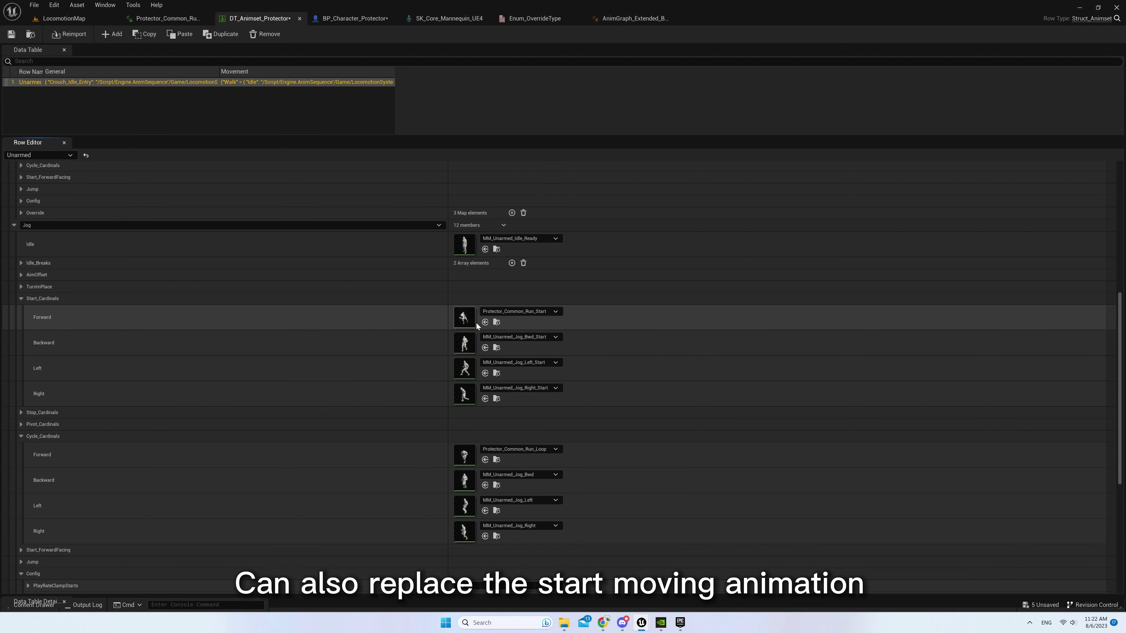
scroll(110, 557, down, 1)
click(56, 523)
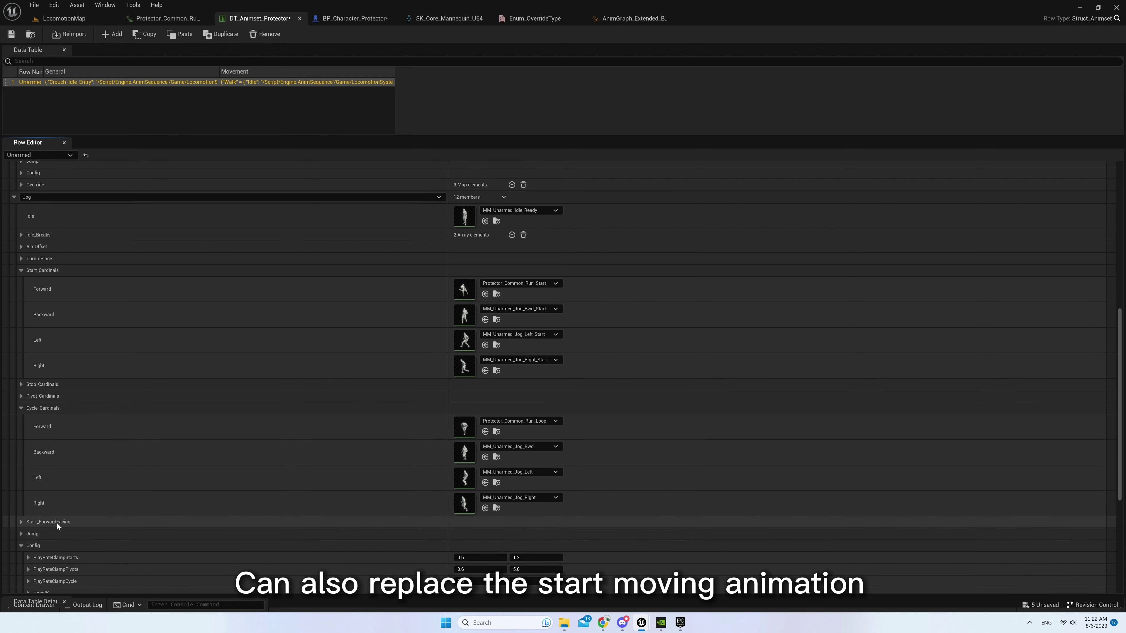
scroll(355, 523, down, 1)
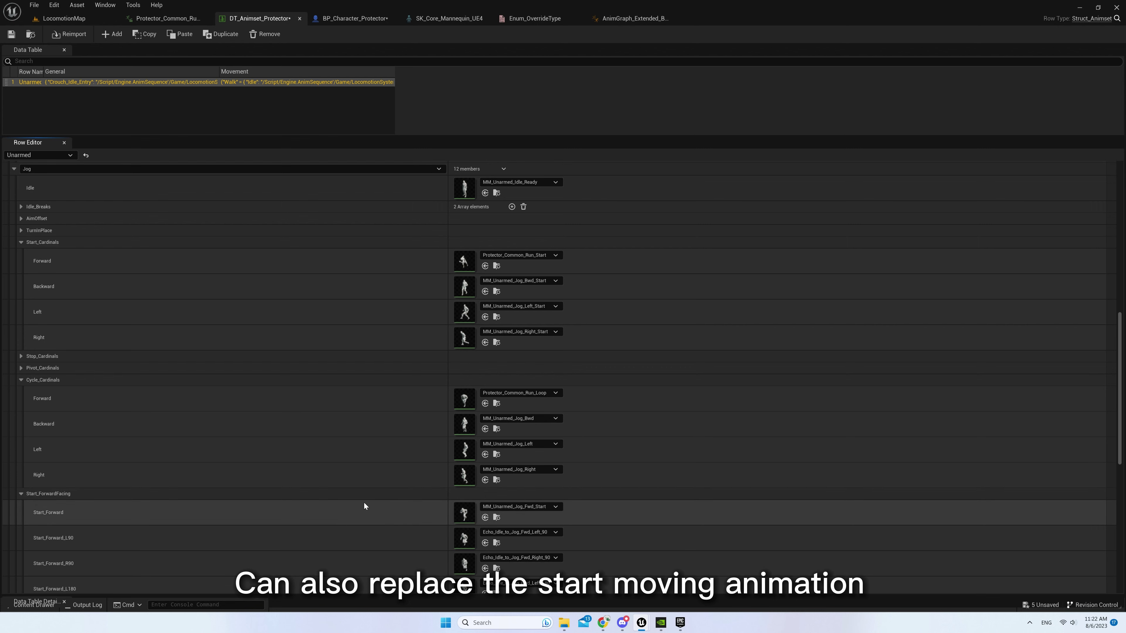
click(515, 508)
text(Protector_Common_Run_Start)
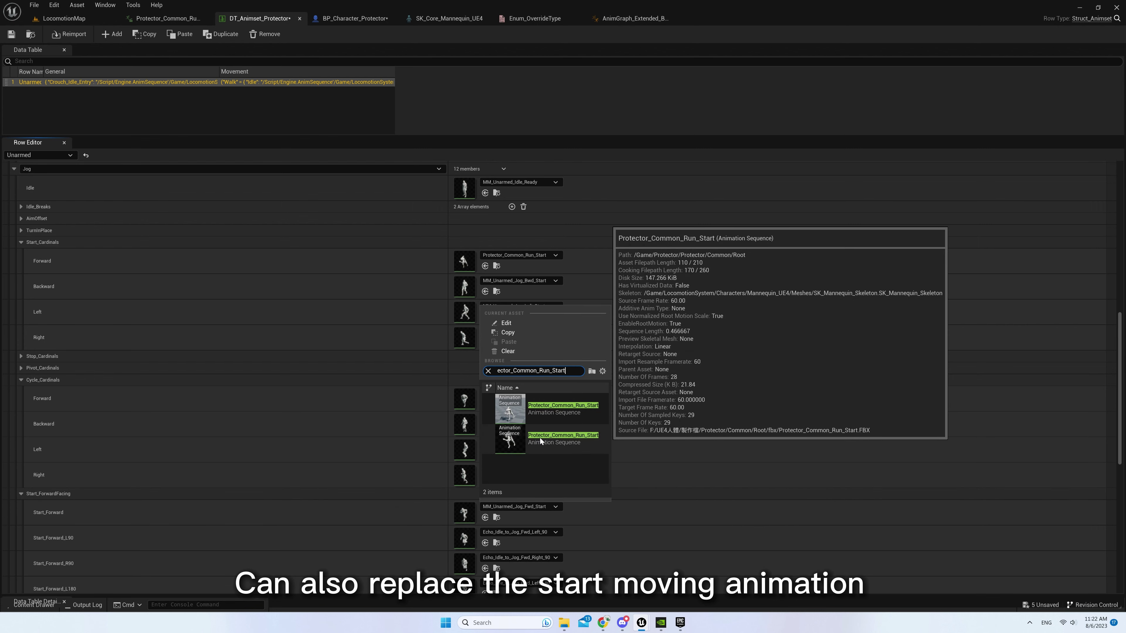
click(552, 437)
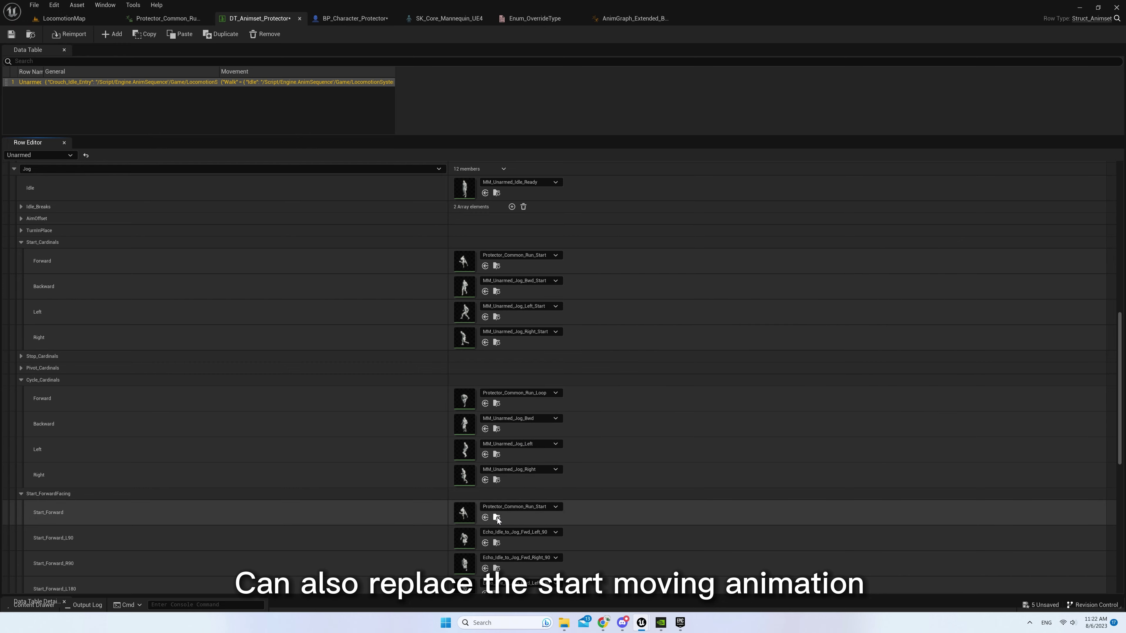
click(497, 517)
double_click(293, 501)
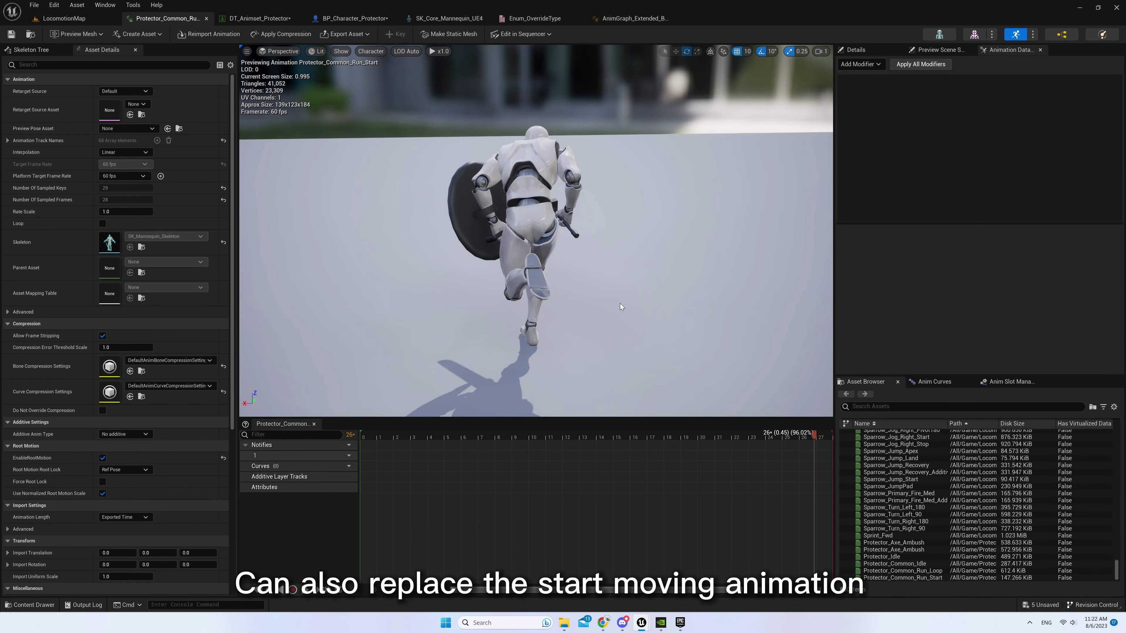
Add and apply DistanceCurveModifier, FootFXAnimModifier and SyncMarkerAnimModifier to the run start
click(855, 64)
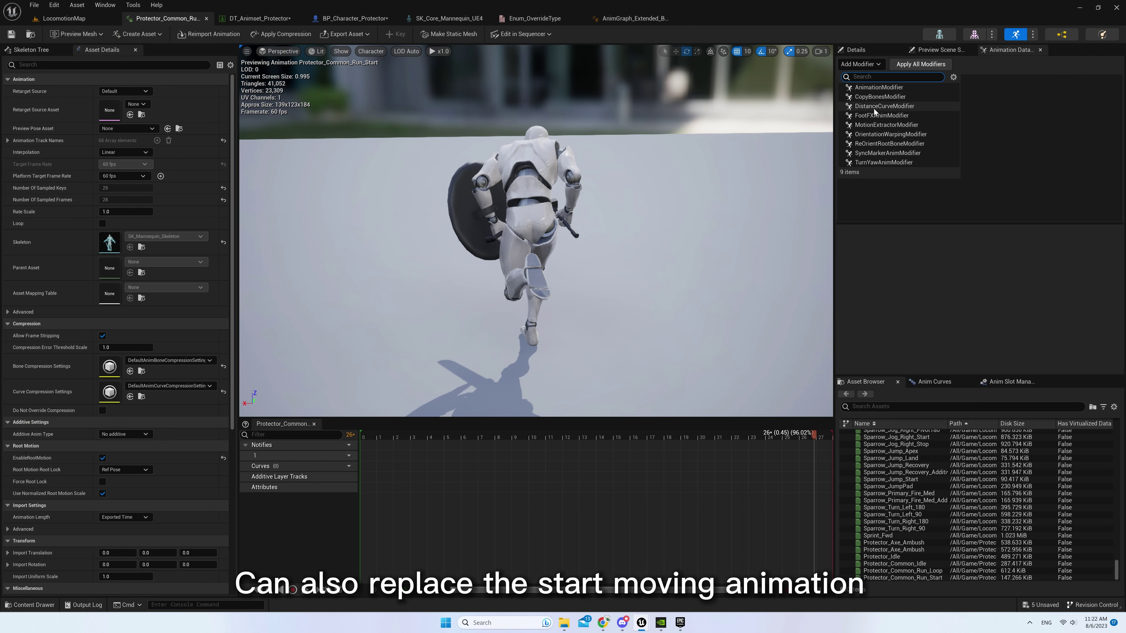
click(875, 108)
click(862, 65)
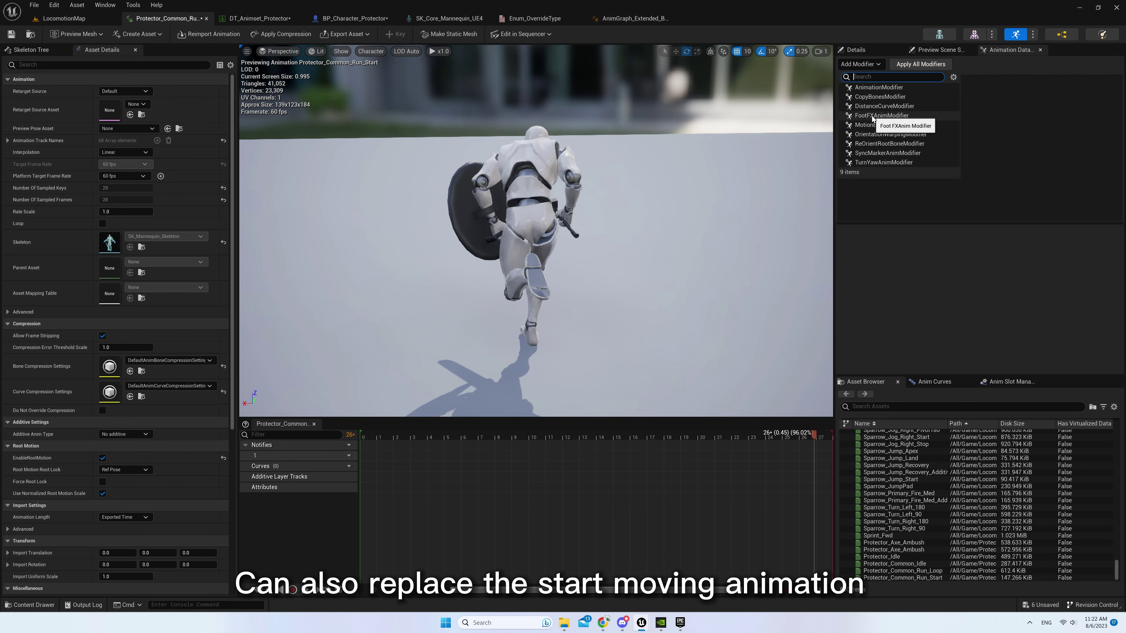
click(872, 115)
click(862, 67)
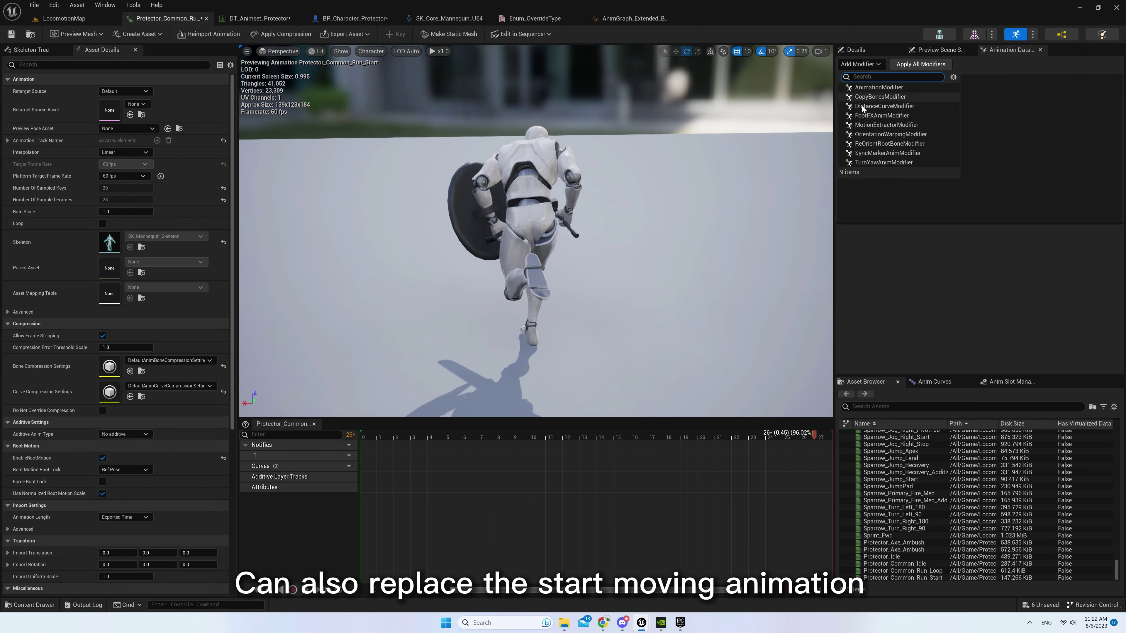
click(873, 154)
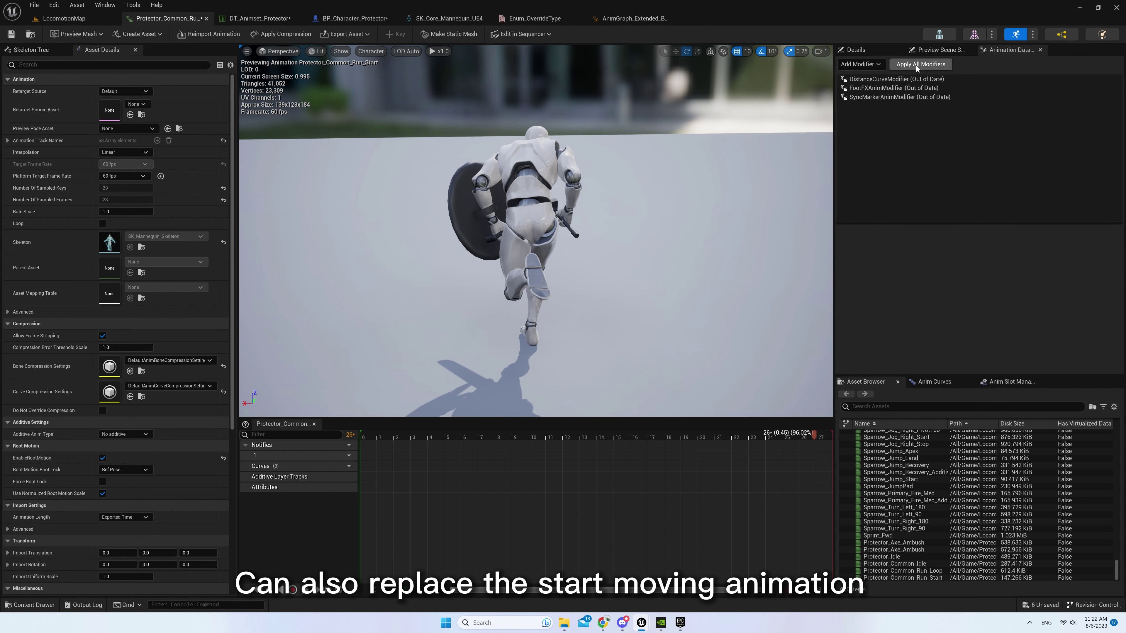
click(915, 65)
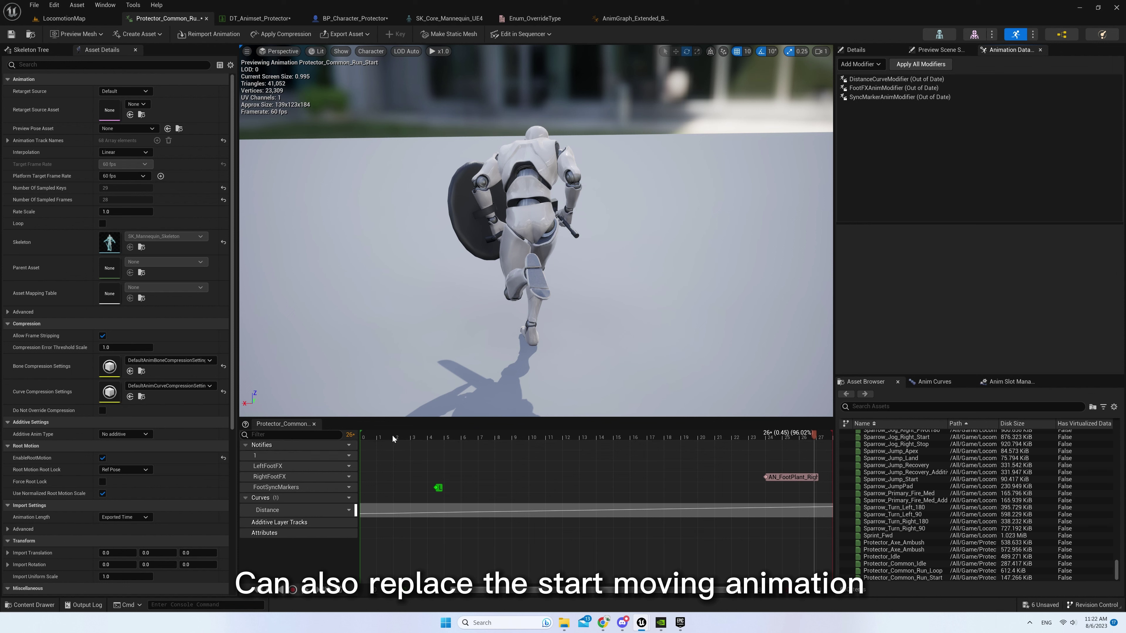
Add a right-foot sync marker at frame 24 on the notify track
mouse_move(365, 438)
mouse_down()
mouse_move(465, 452)
mouse_move(761, 452)
mouse_up()
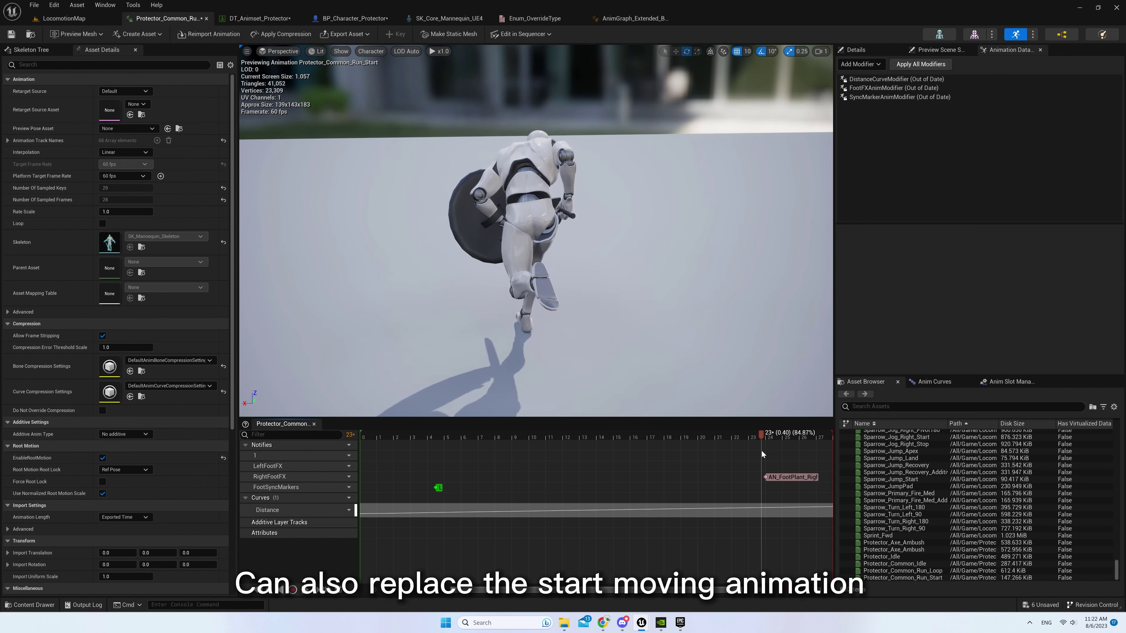
right_click(764, 487)
mouse_move(791, 505)
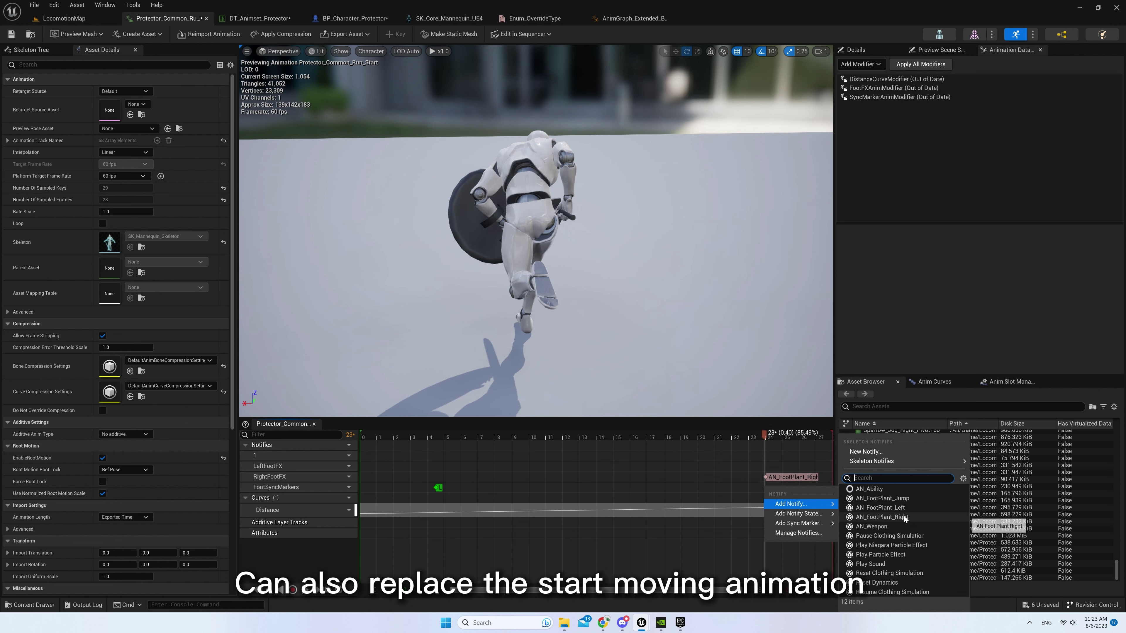
mouse_move(824, 523)
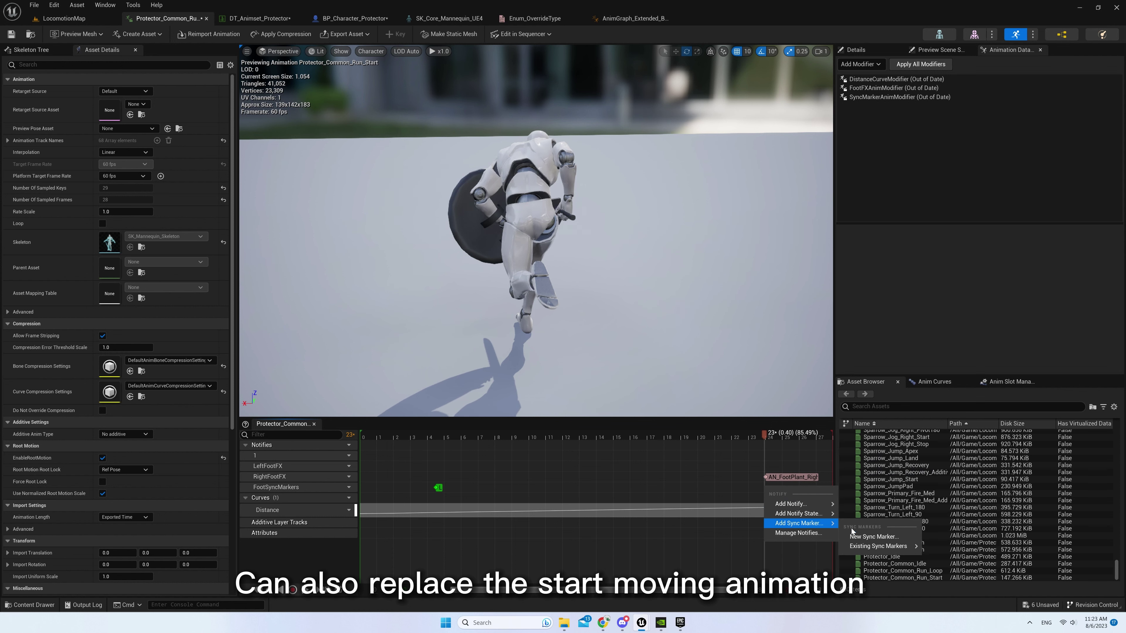
mouse_move(882, 546)
click(945, 582)
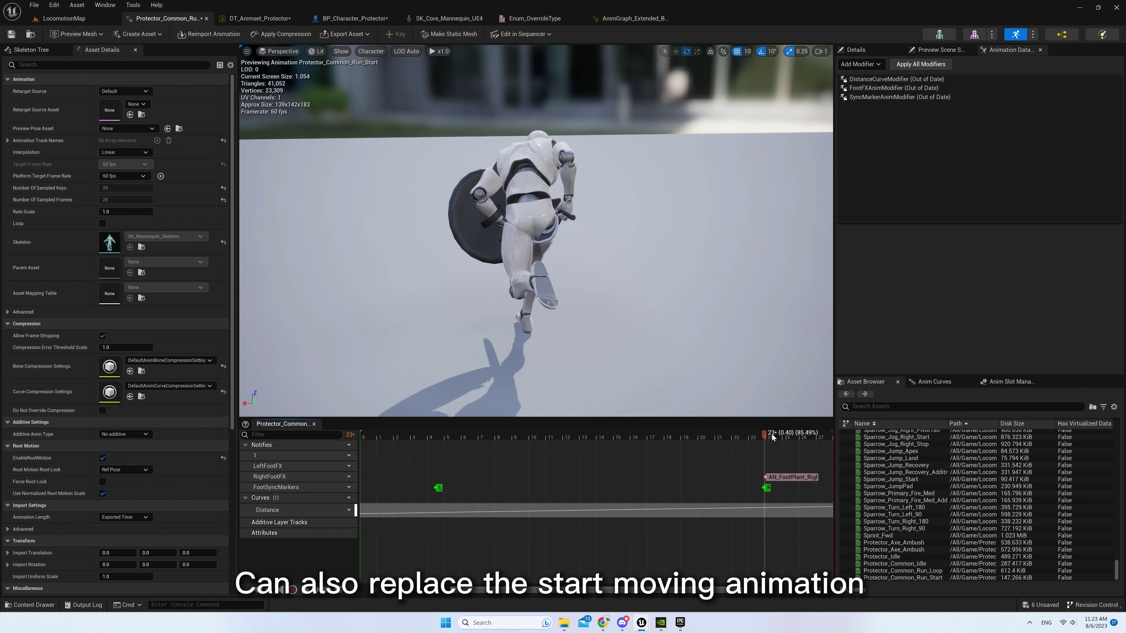
Place an AN_FootPlant_Left notify at frame 1
mouse_move(397, 468)
mouse_down()
mouse_move(386, 468)
mouse_move(402, 489)
mouse_move(380, 493)
mouse_up()
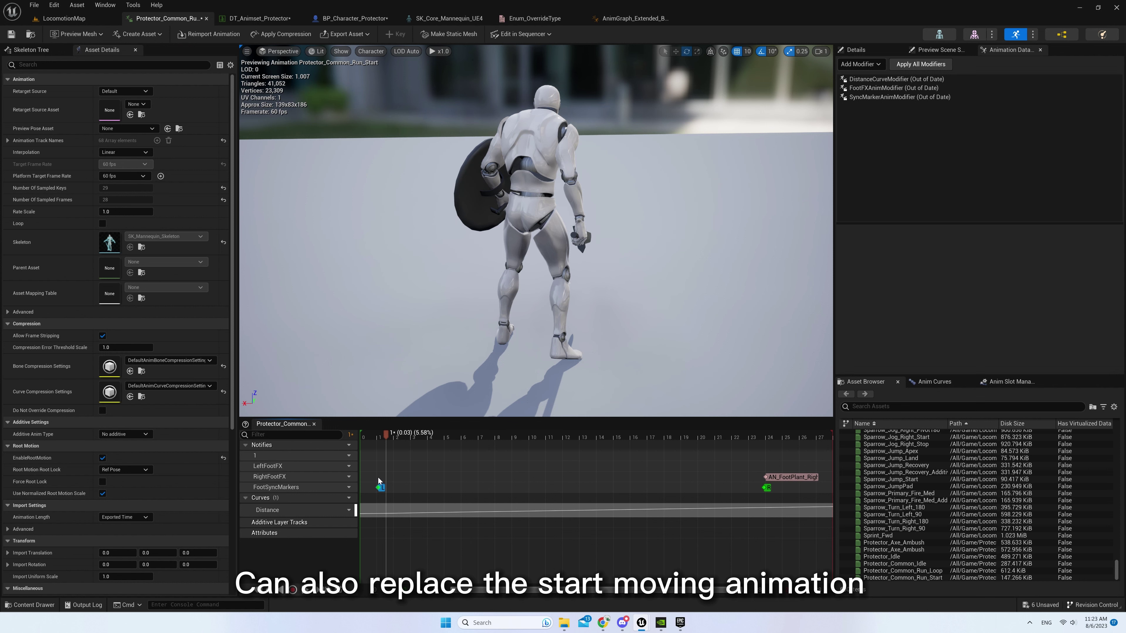
right_click(378, 478)
mouse_move(406, 492)
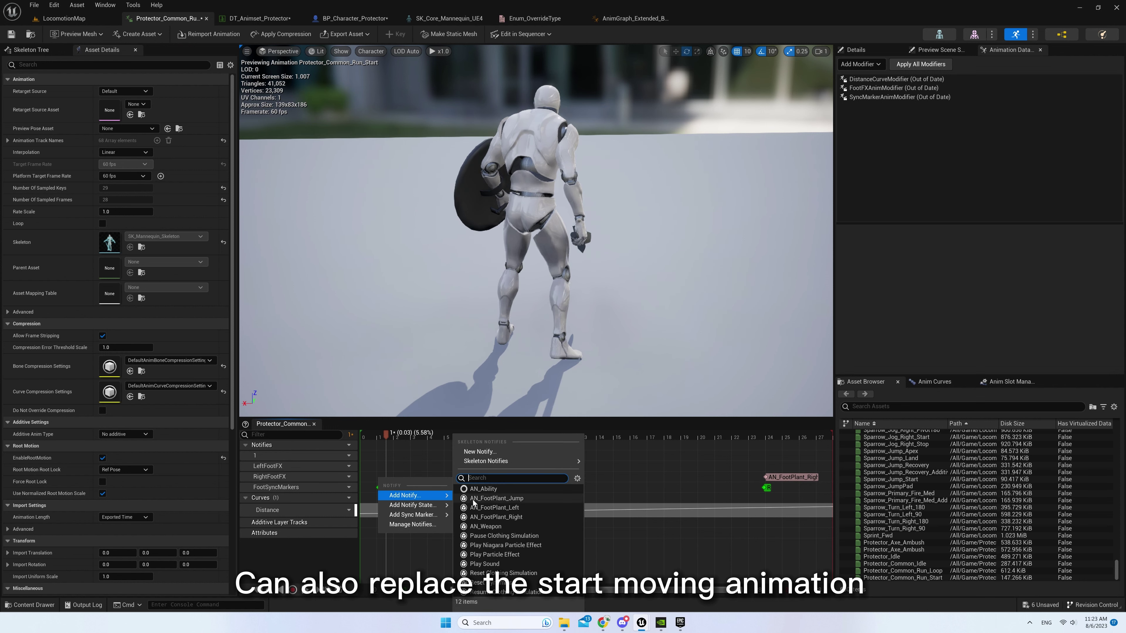
click(522, 509)
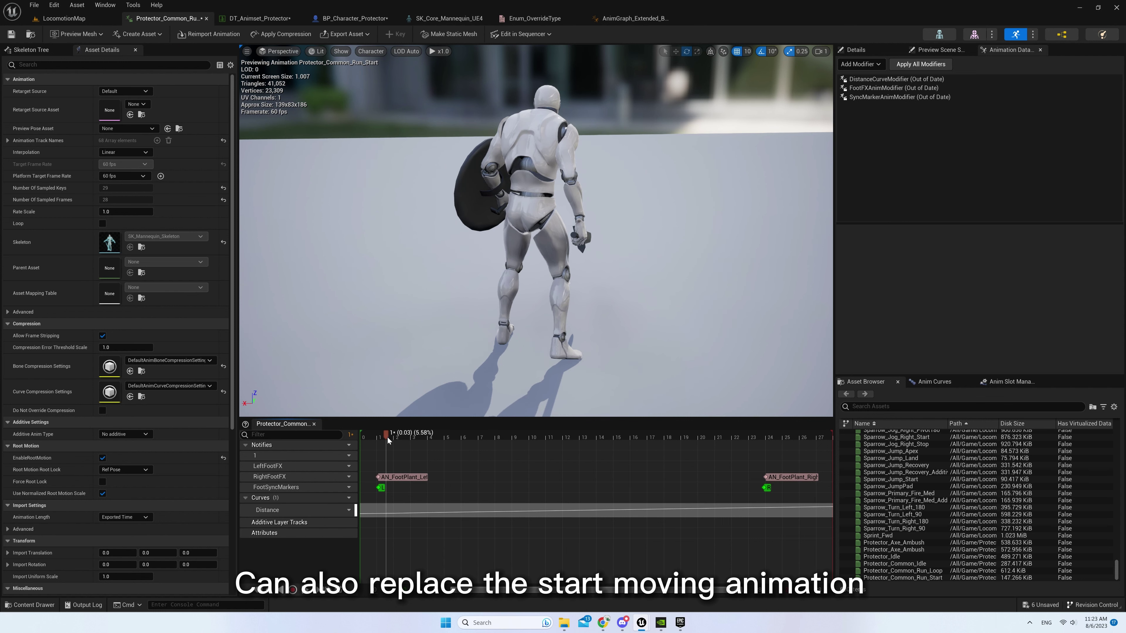
Switch curve compression to UniformIndexableCurveCompression, then save the animation and DT_Animset_Protector
drag(388, 439, 716, 464)
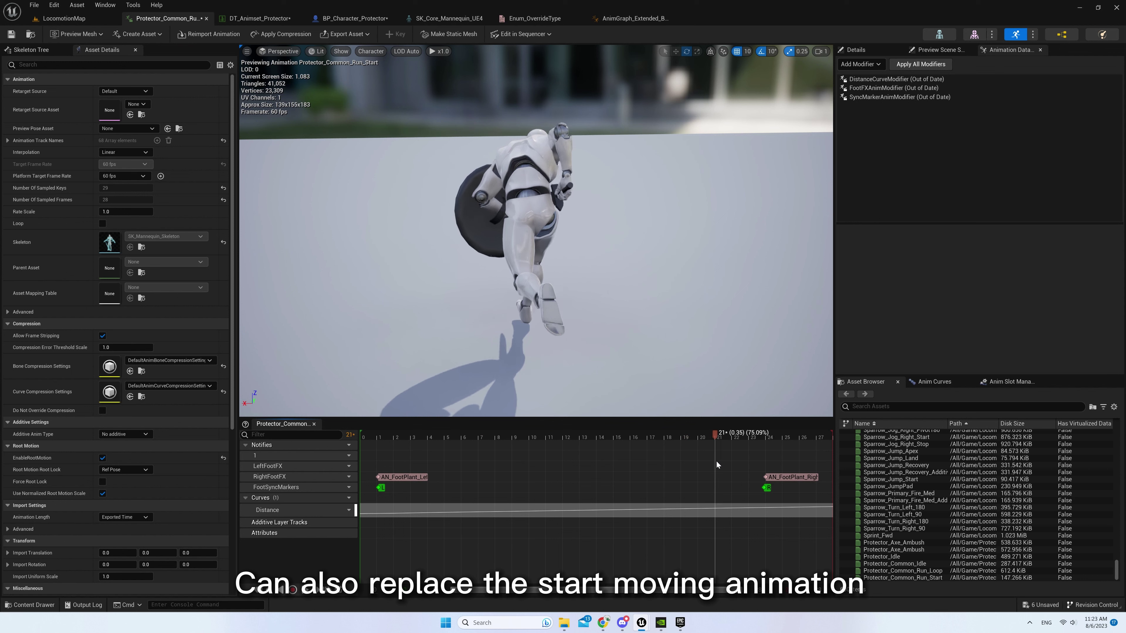
mouse_move(717, 464)
mouse_down()
mouse_move(418, 473)
mouse_move(503, 473)
mouse_up()
click(181, 387)
click(205, 532)
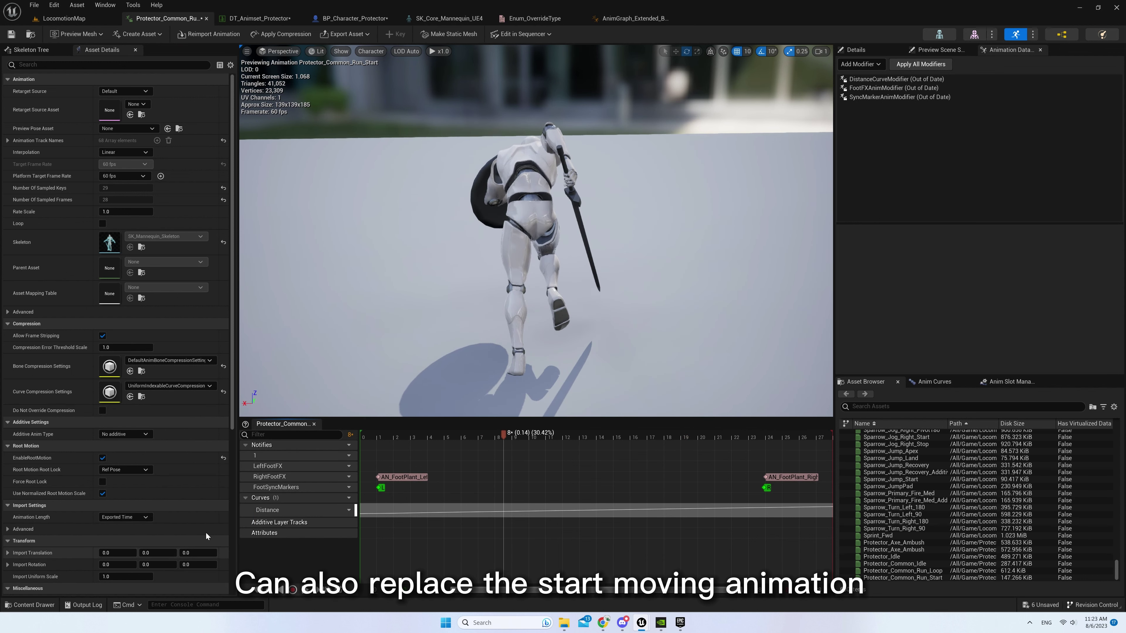
key(ctrl+s)
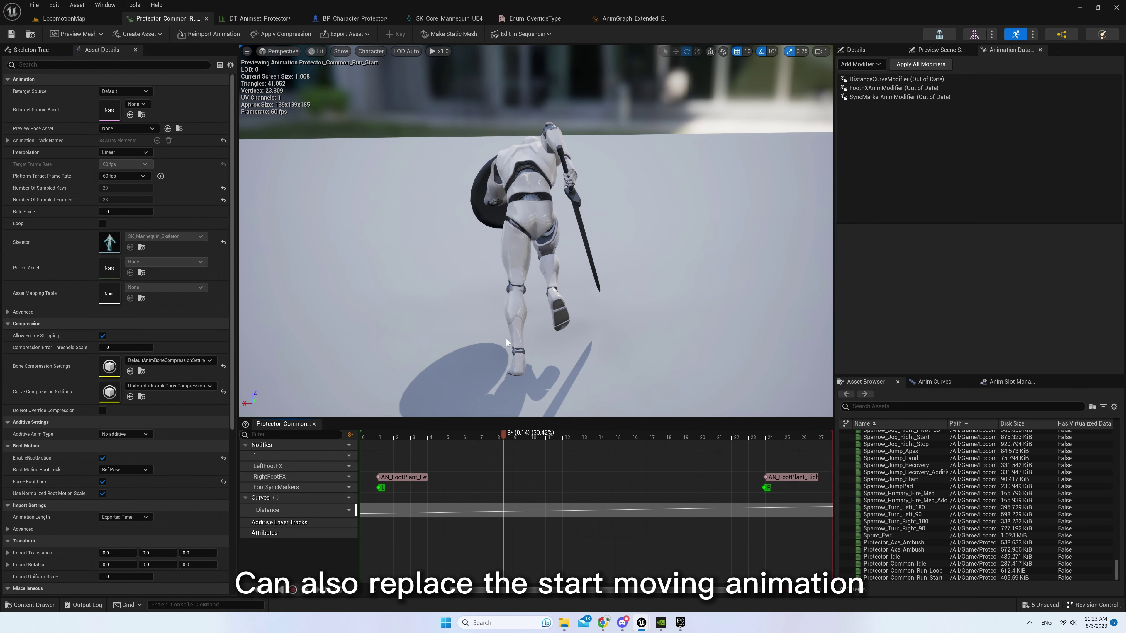
click(257, 18)
key(ctrl+s)
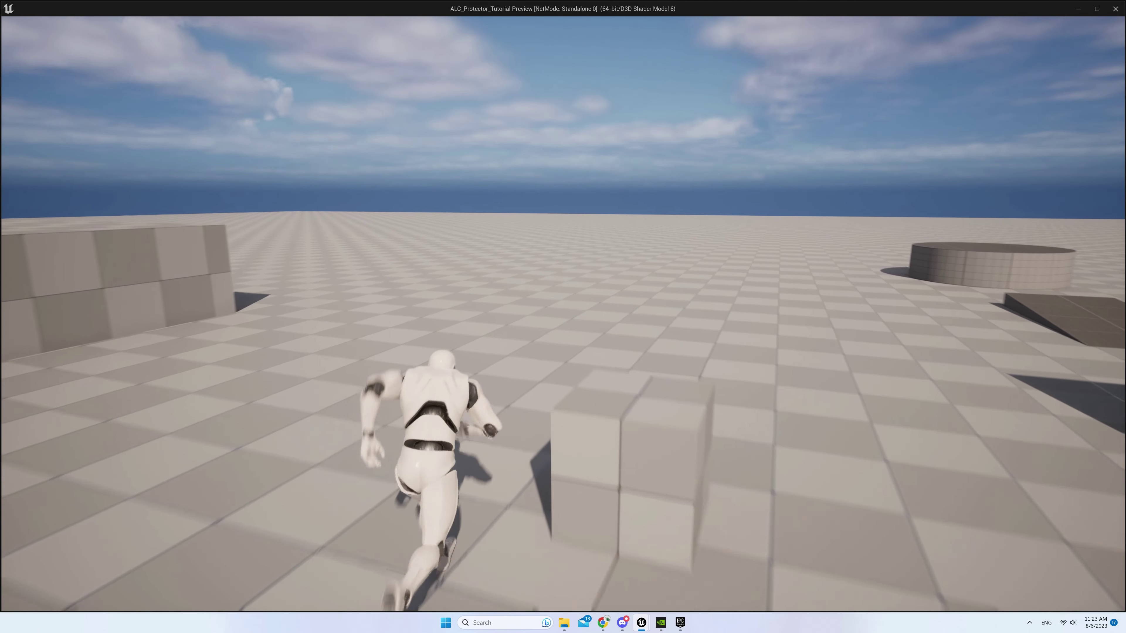
Run the character forward and then left in the play-test to check the run start
key(w)
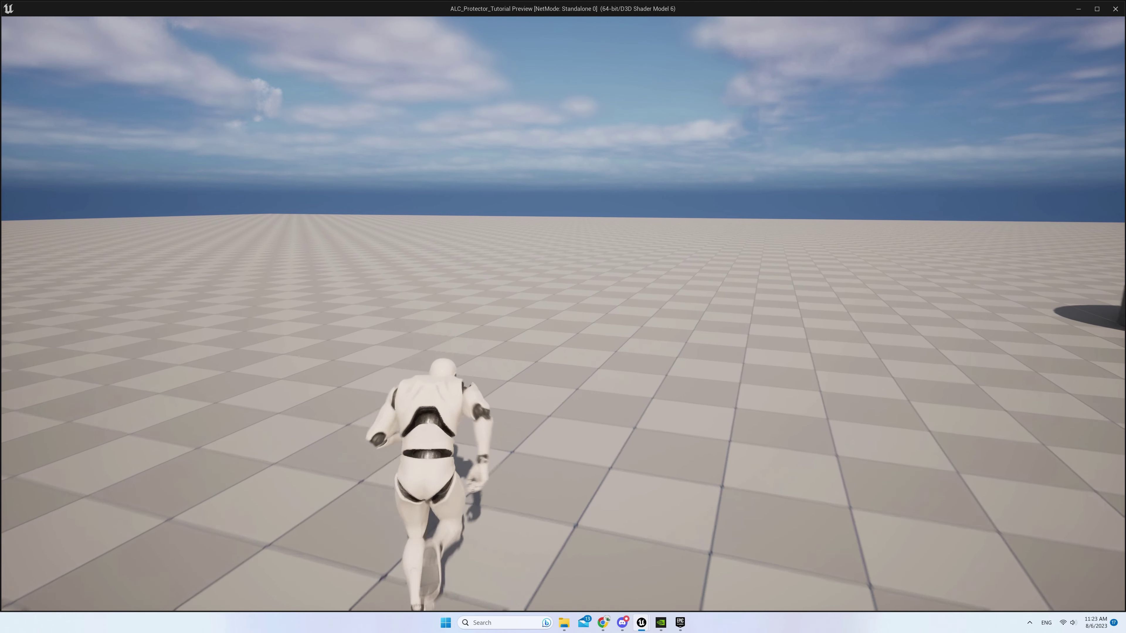
key(w)
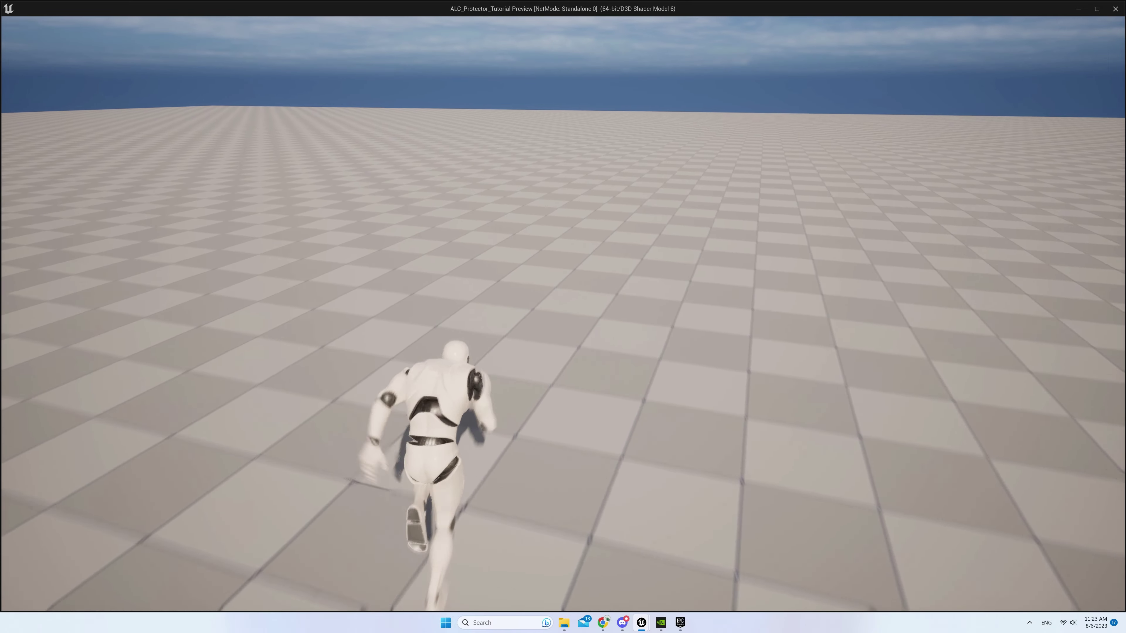
key(a)
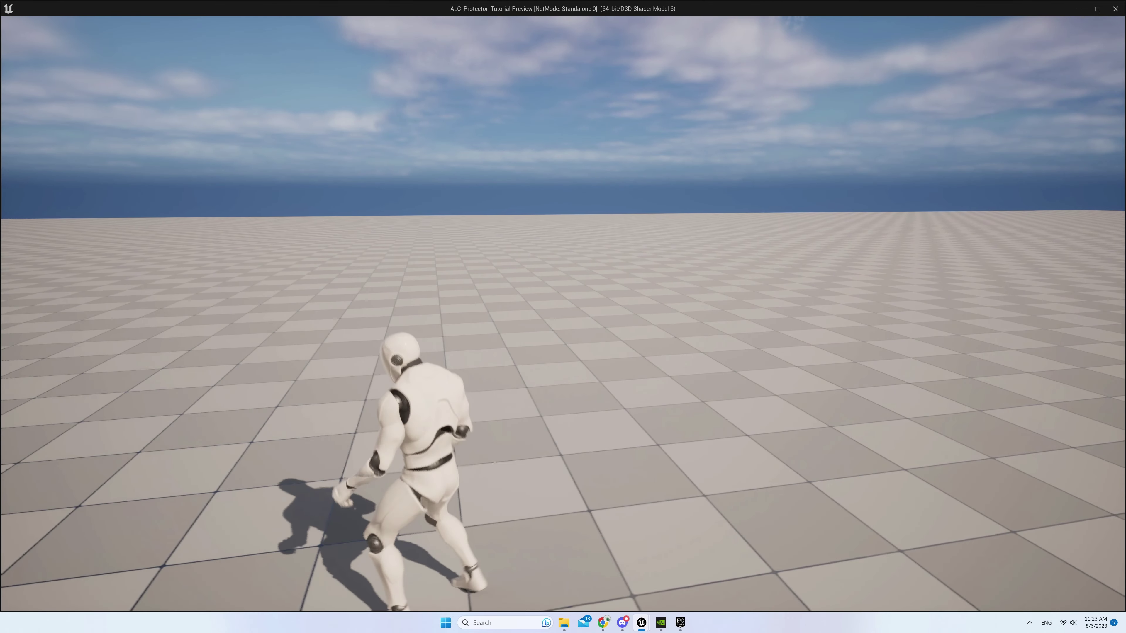
key(a)
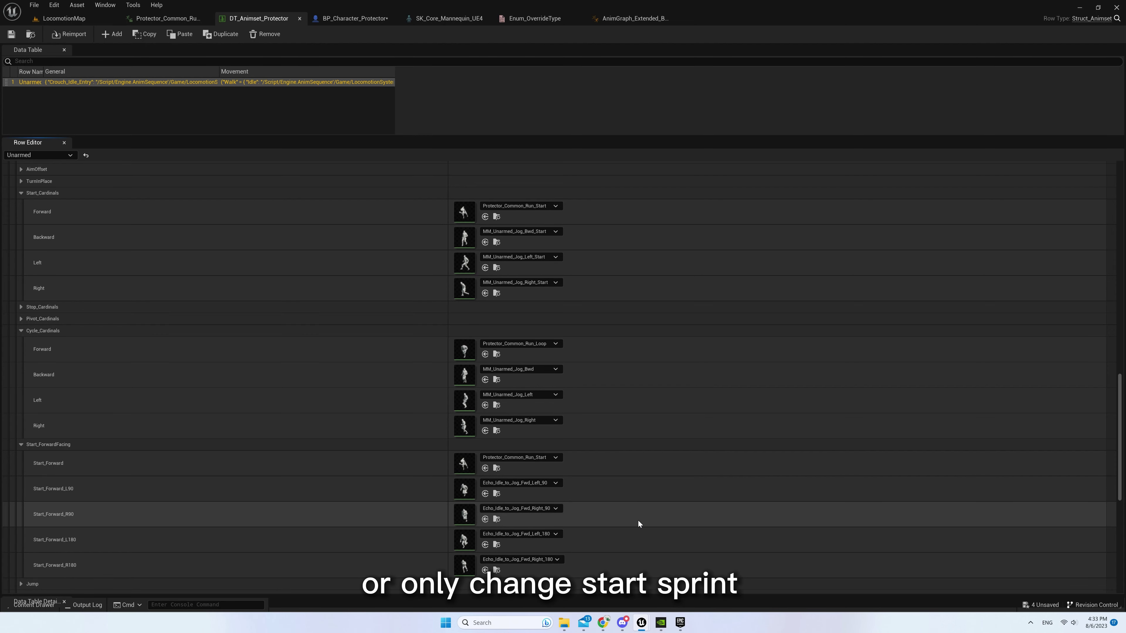
Set Start_Forward to MM_Unarmed_Jog_Fwd_Start
click(555, 457)
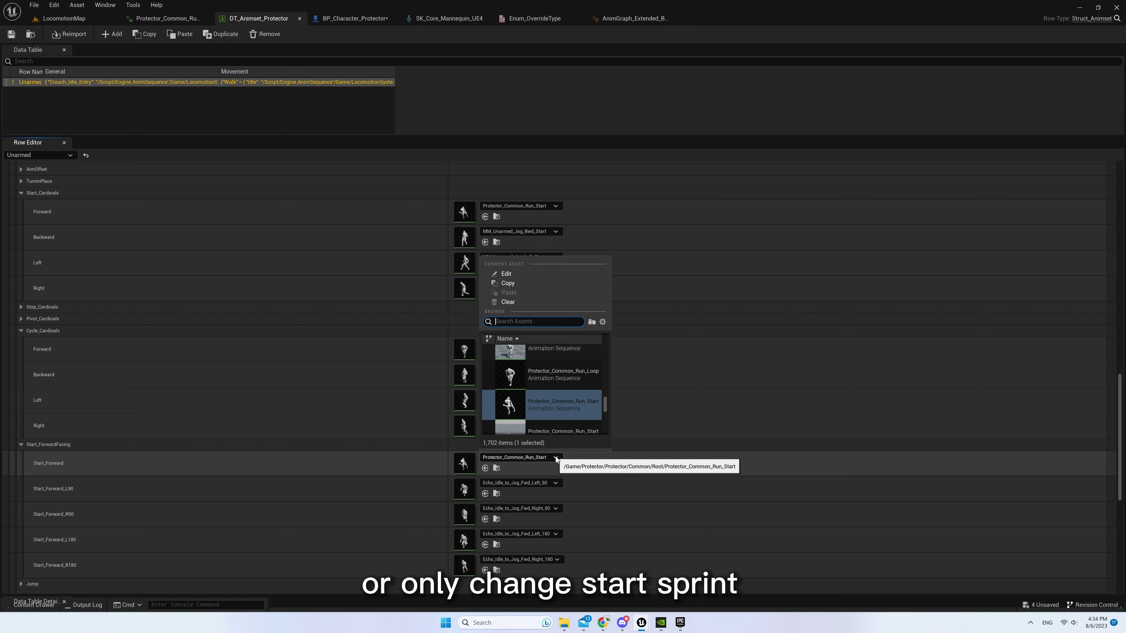
text(mm_u)
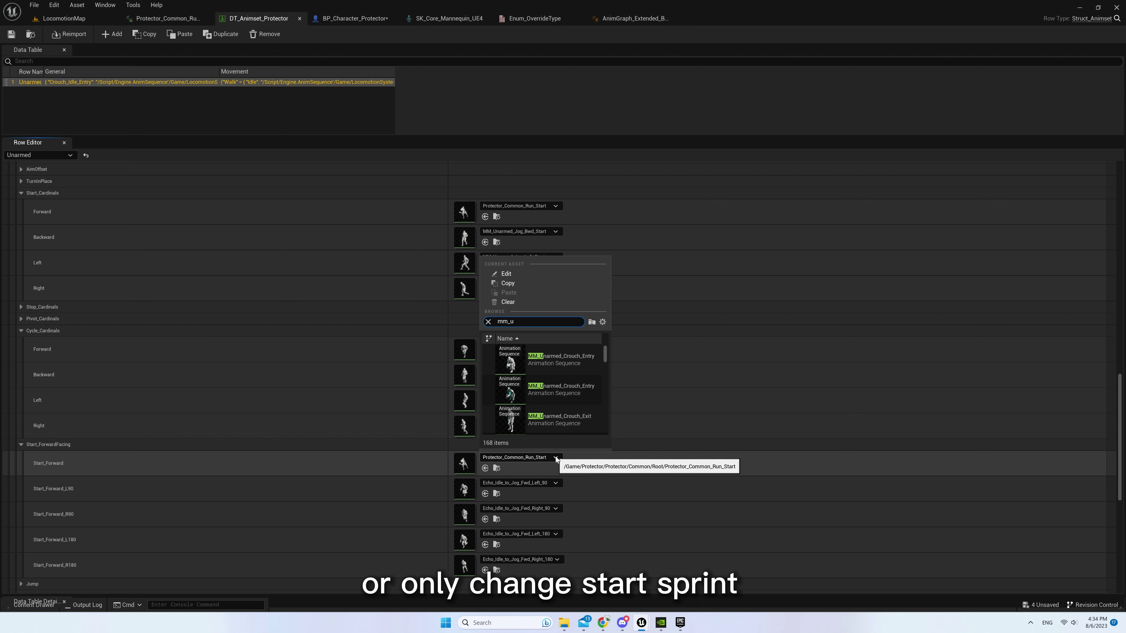
text(narmed_)
text(jog_fwd_s)
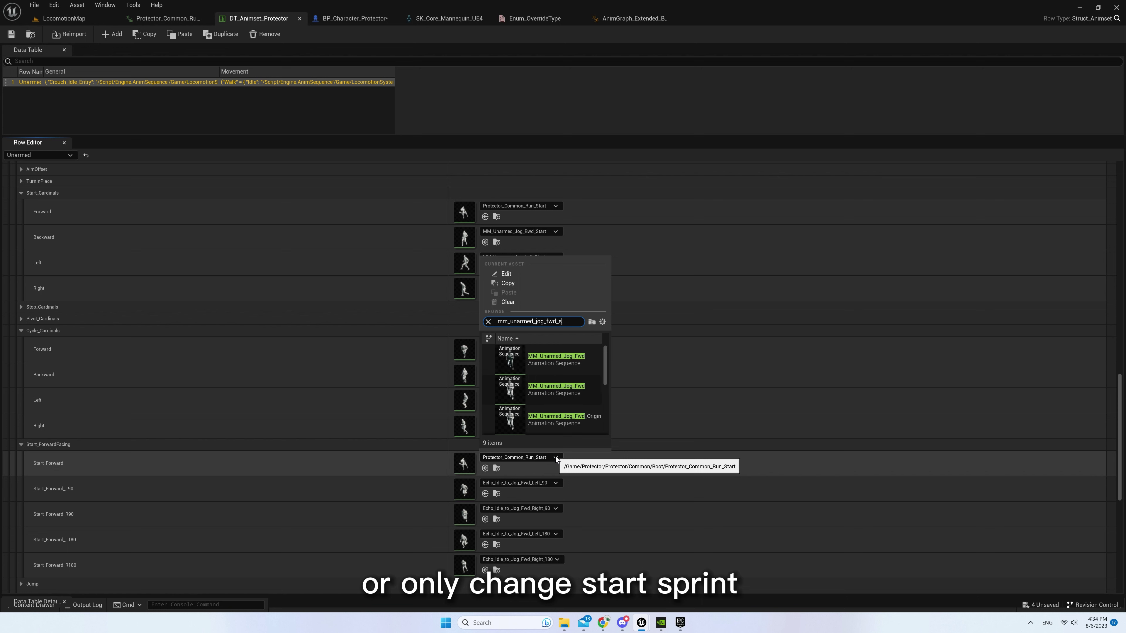
text(tart)
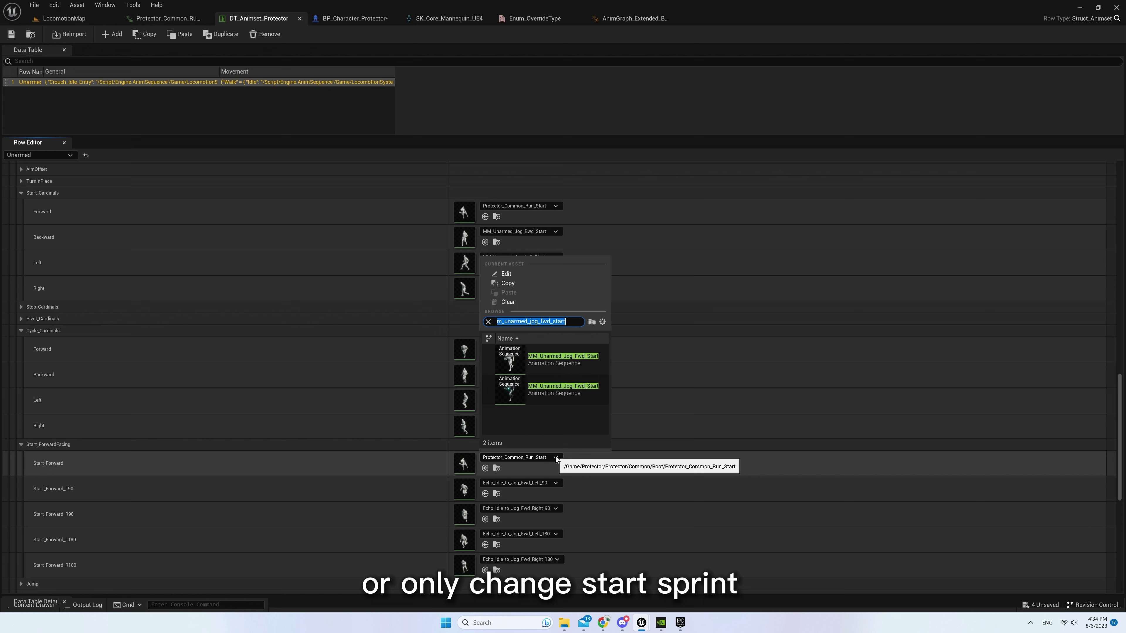
click(546, 356)
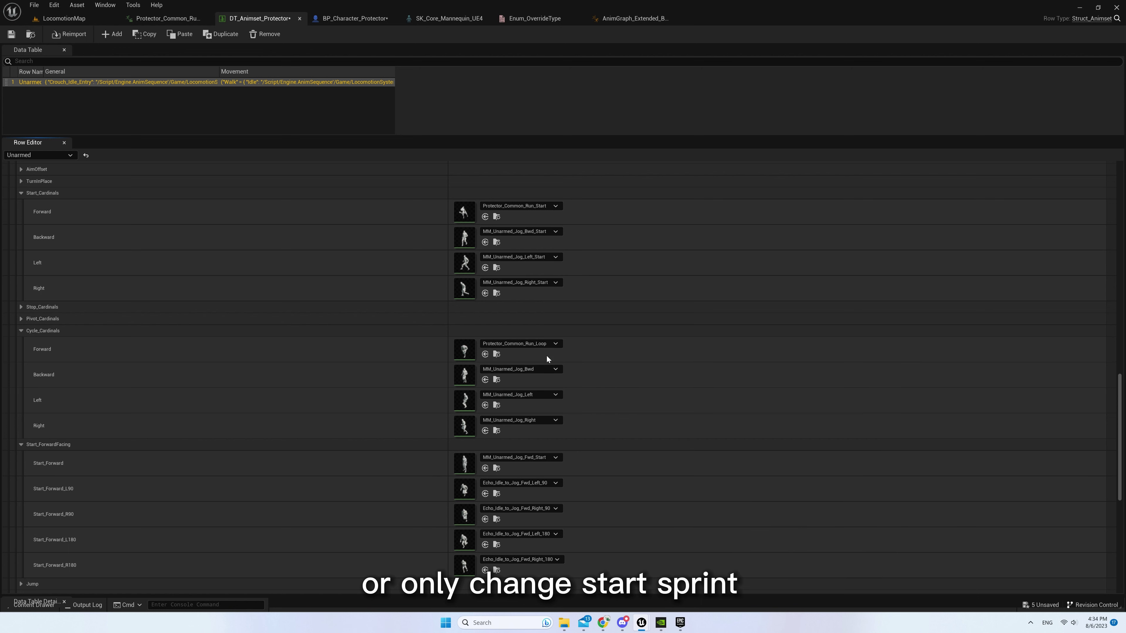
Copy MM_Unarmed_Jog_Fwd_Start into the Jog Start_Cardinals Forward slot as well
right_click(432, 469)
click(447, 475)
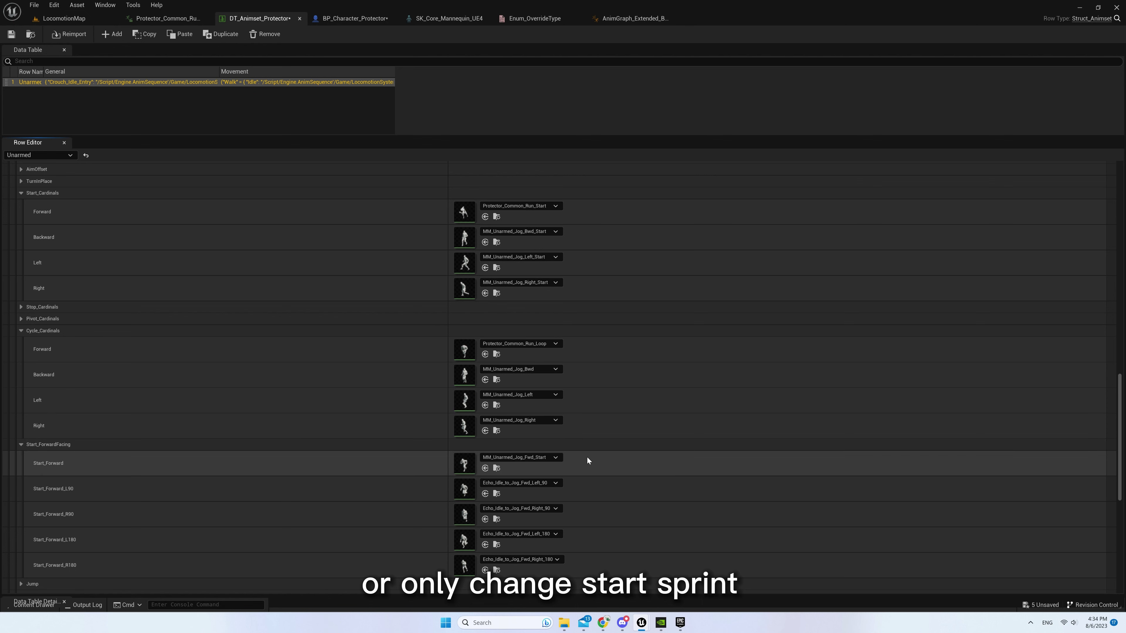
scroll(589, 463, up, 3)
scroll(589, 462, up, 2)
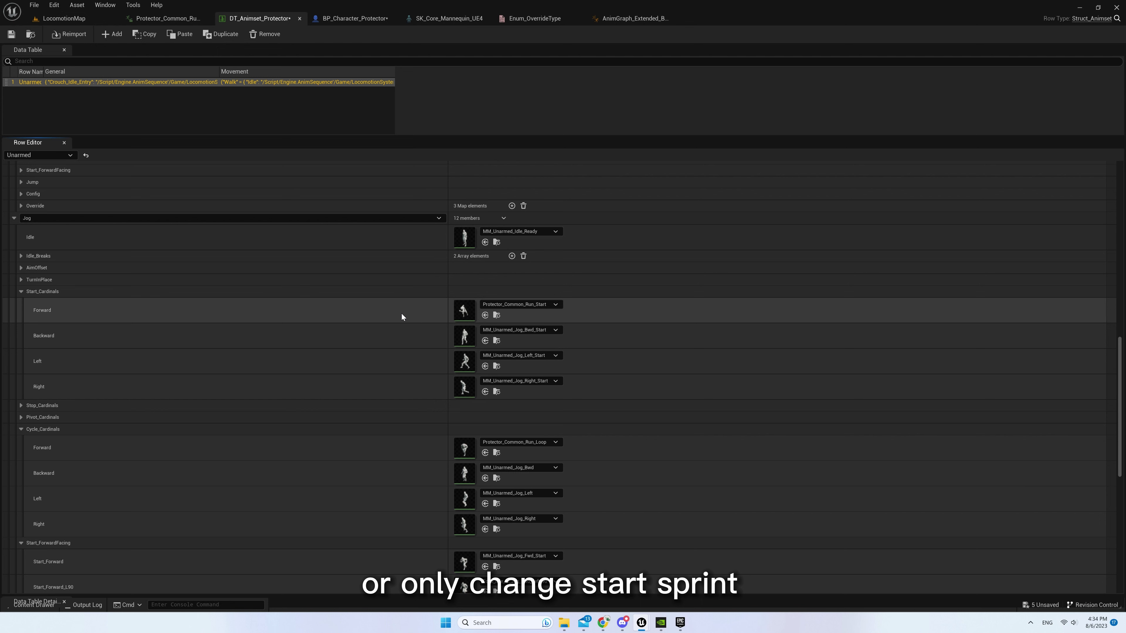
right_click(417, 319)
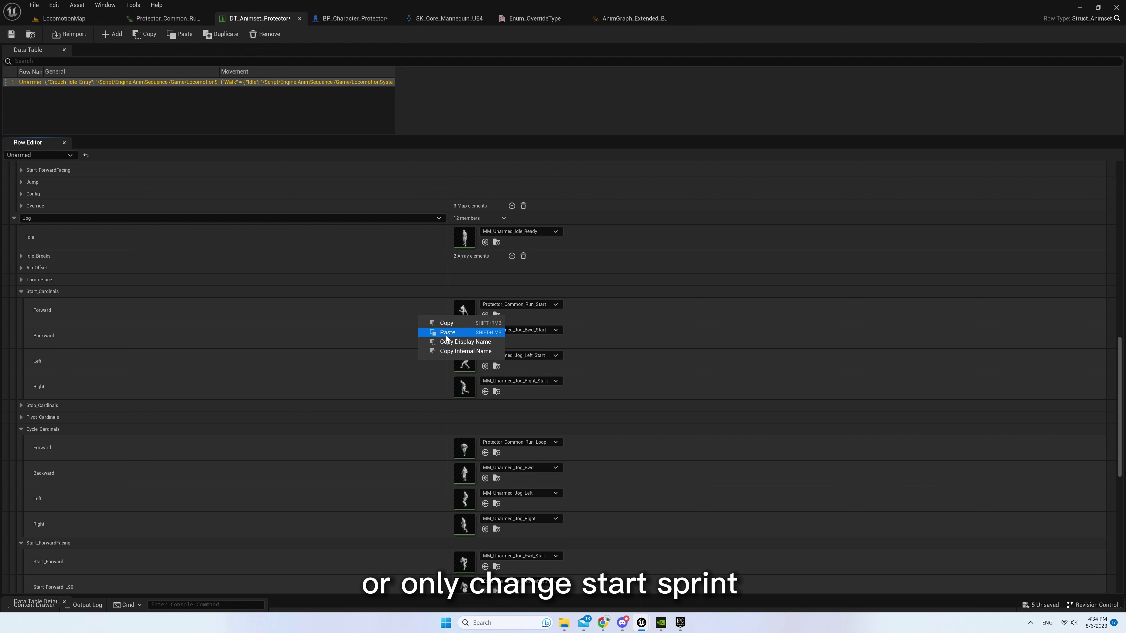
click(470, 368)
Copy the Protector_Common_Run_Start asset name from the LocomotionMap Content Browser
scroll(598, 386, up, 2)
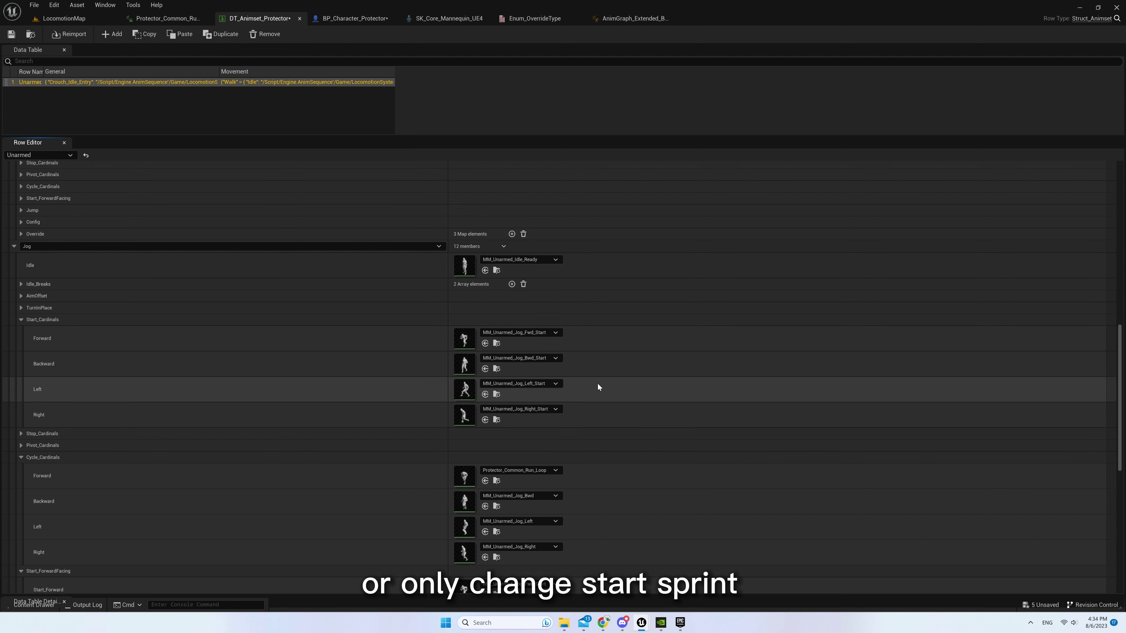
scroll(598, 387, up, 1)
scroll(598, 386, up, 2)
scroll(598, 387, up, 1)
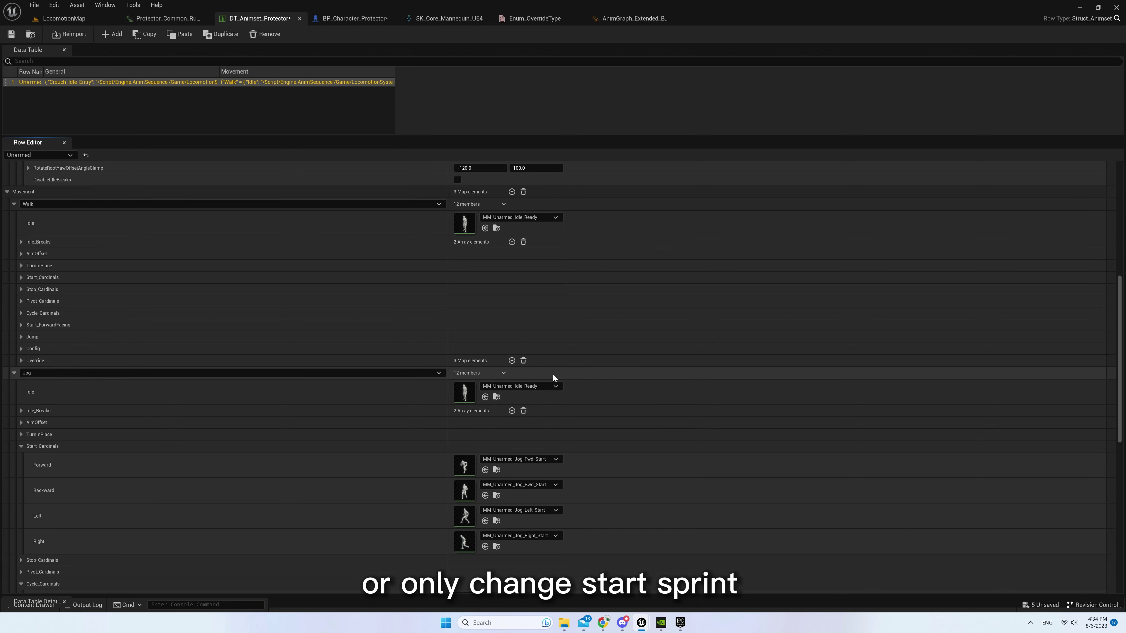
scroll(369, 350, up, 2)
scroll(371, 381, up, 3)
scroll(400, 430, up, 4)
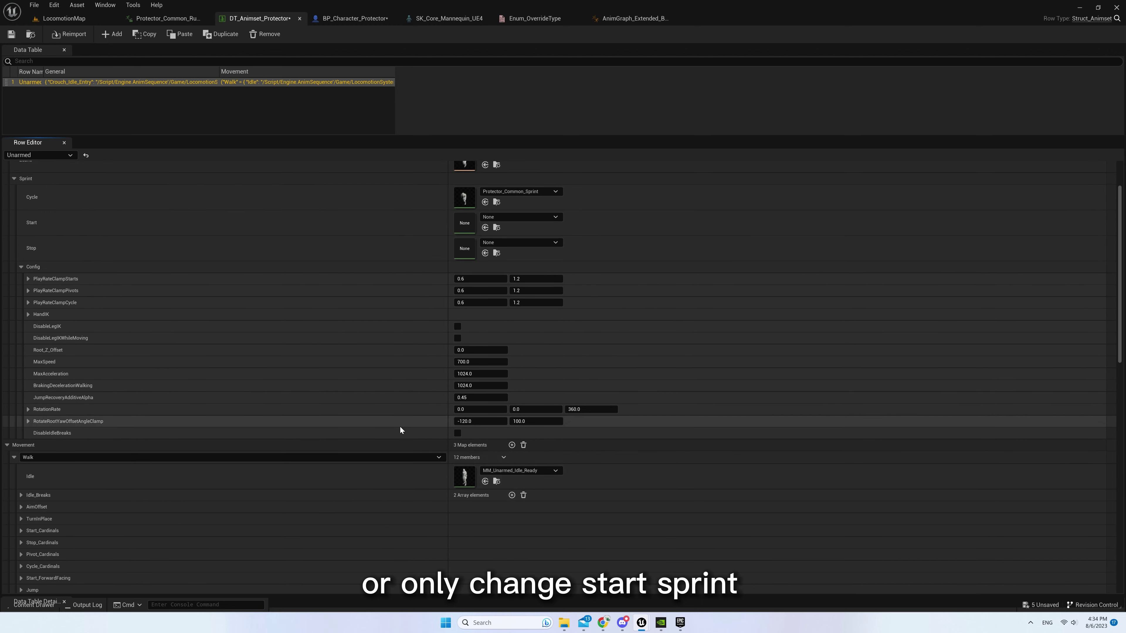
scroll(154, 306, up, 1)
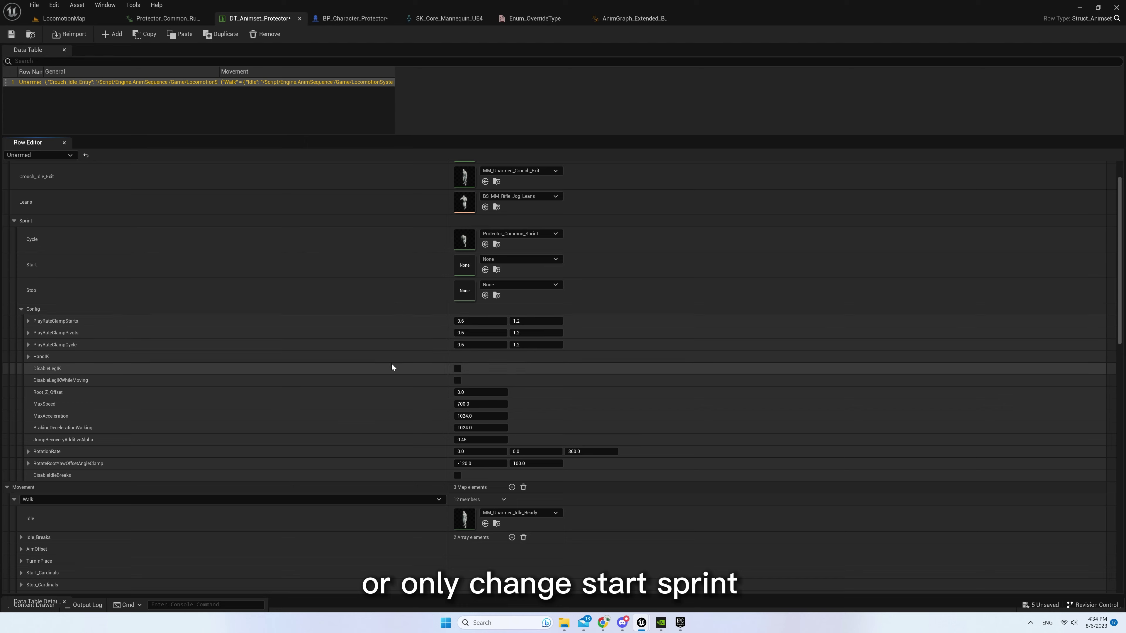
scroll(391, 362, up, 2)
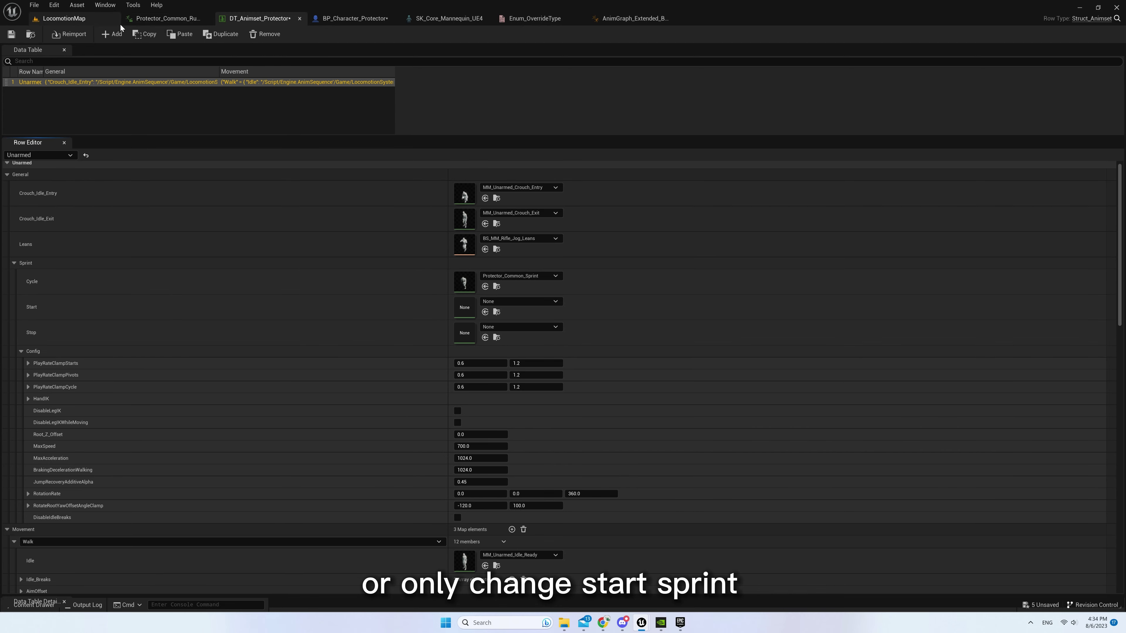
click(89, 19)
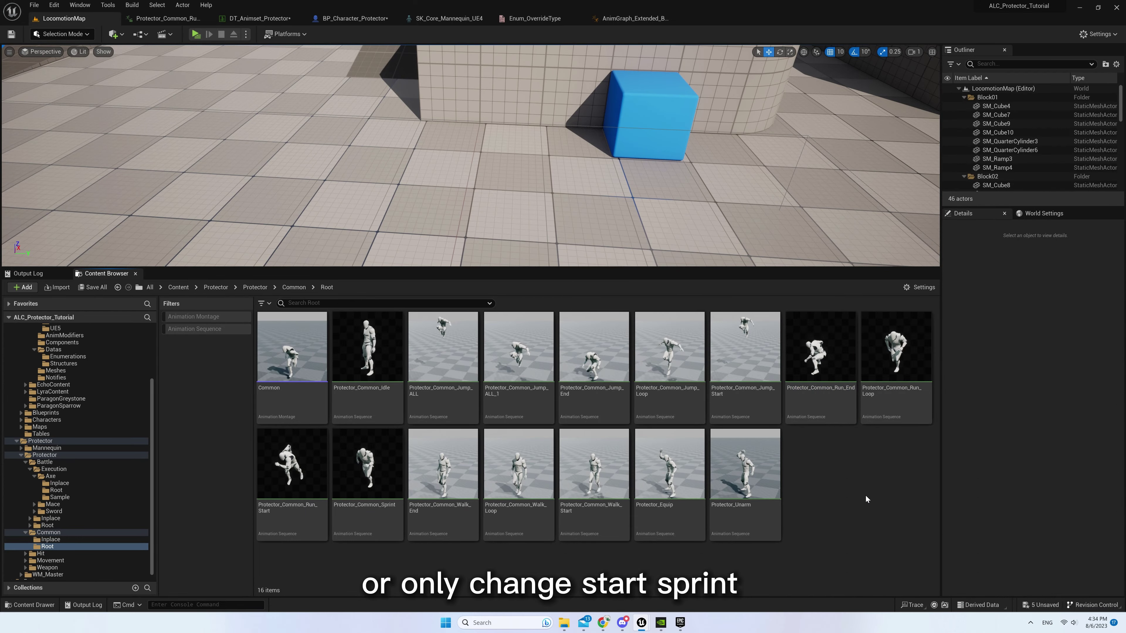
click(306, 496)
key(F2)
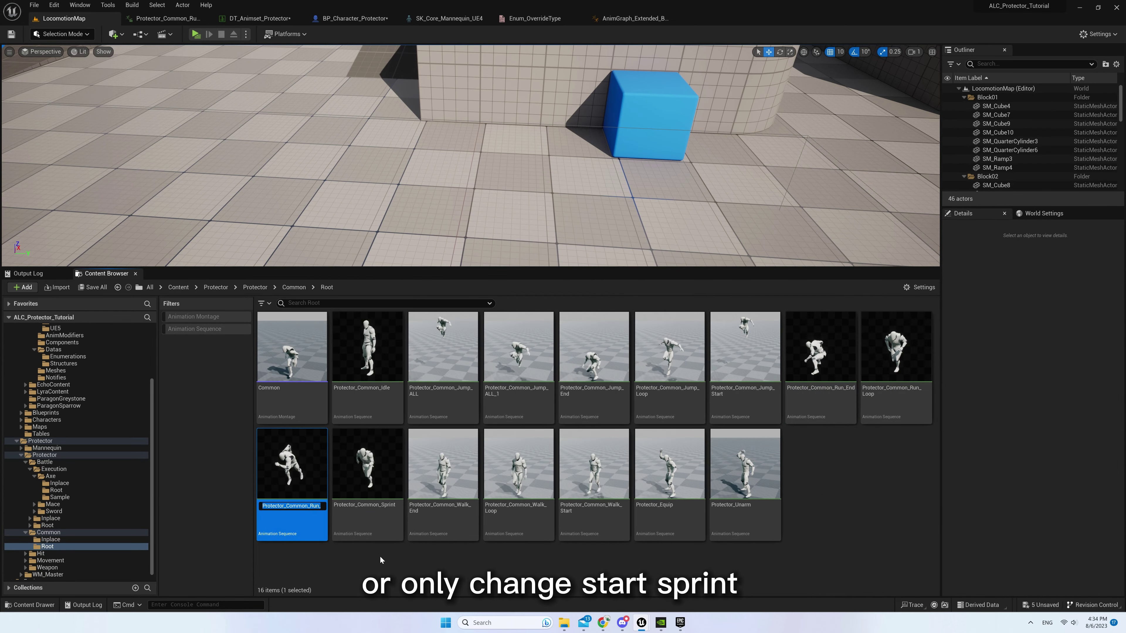
Set the Unarmed Sprint Start to Protector_Common_Run_Start in DT_Animset_Protector
click(247, 19)
click(521, 301)
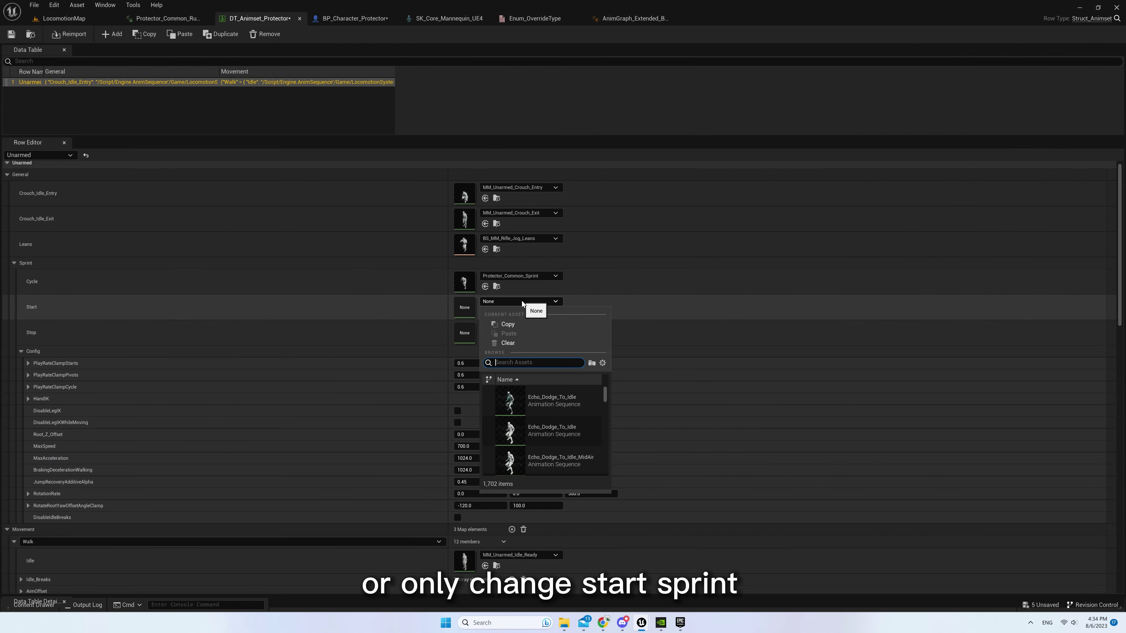
key(ctrl+v)
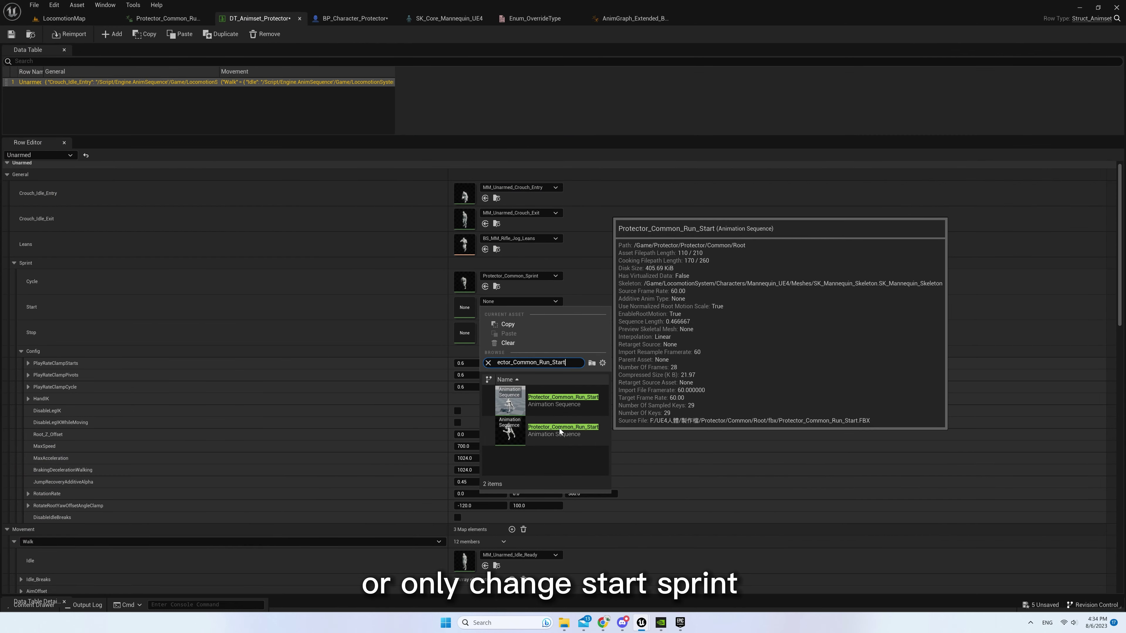
click(560, 428)
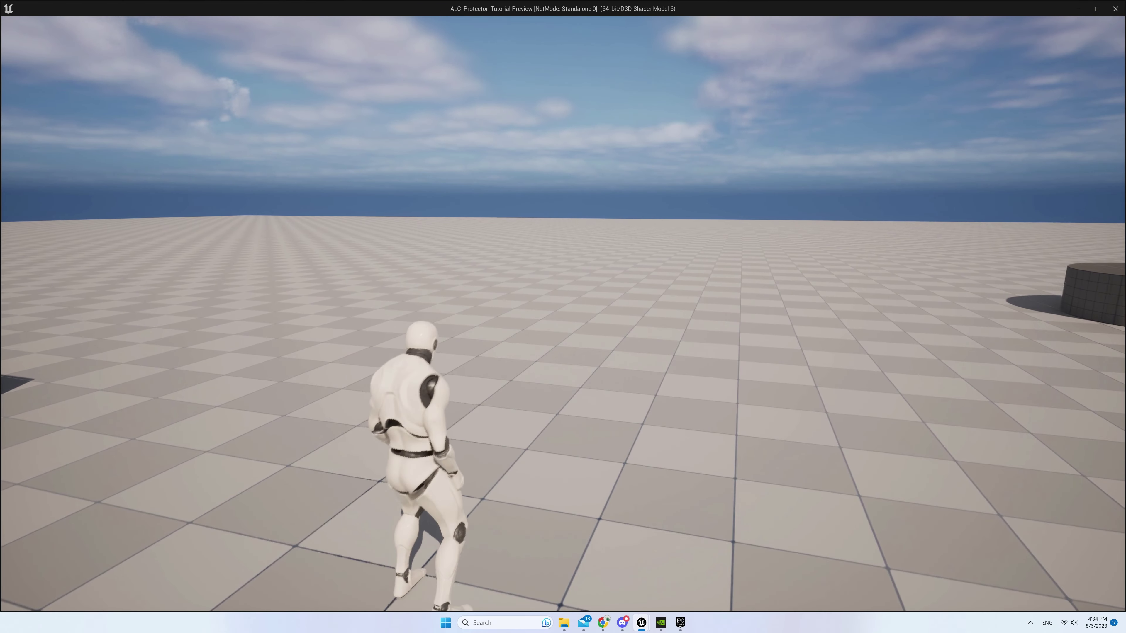
Play-test the sprint start by running forward, then sprinting off to the right
key(w)
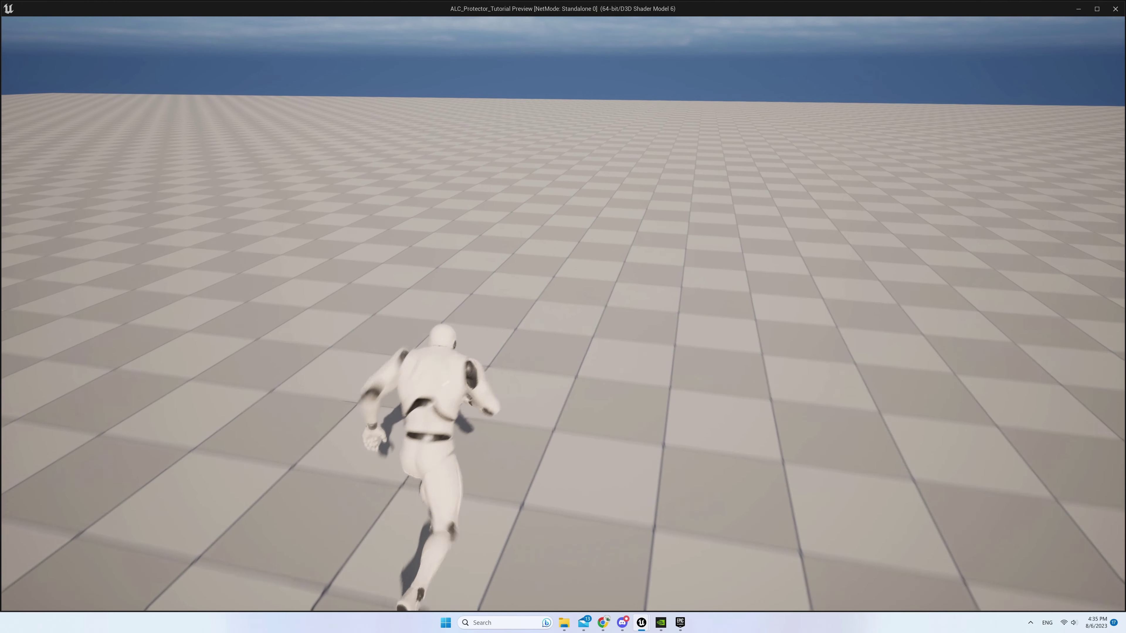
key(w)
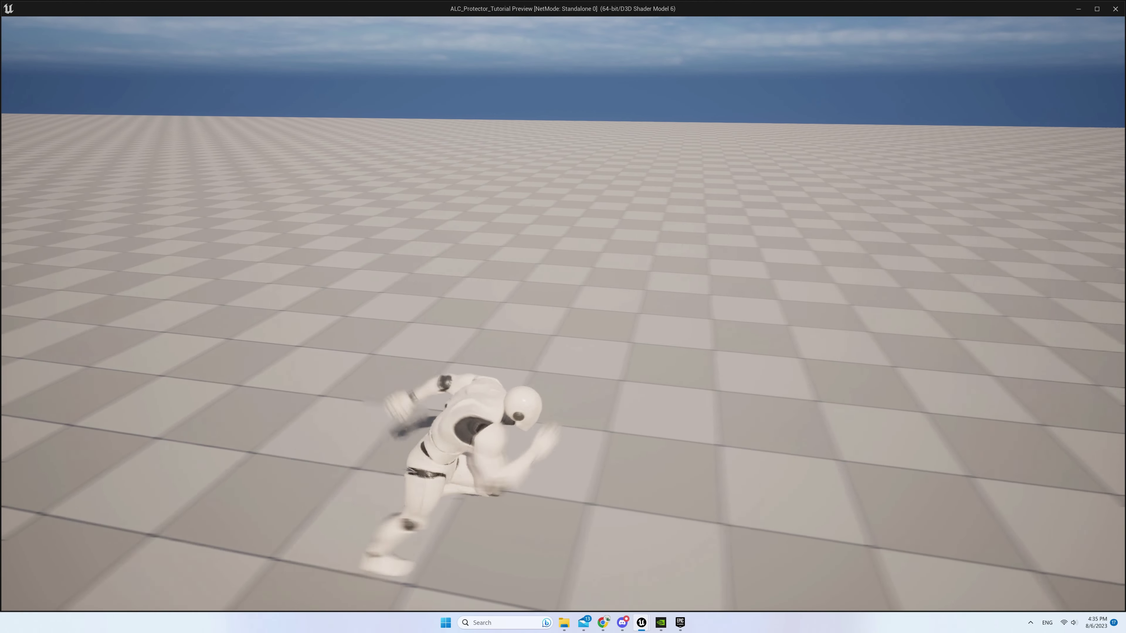
key(d)
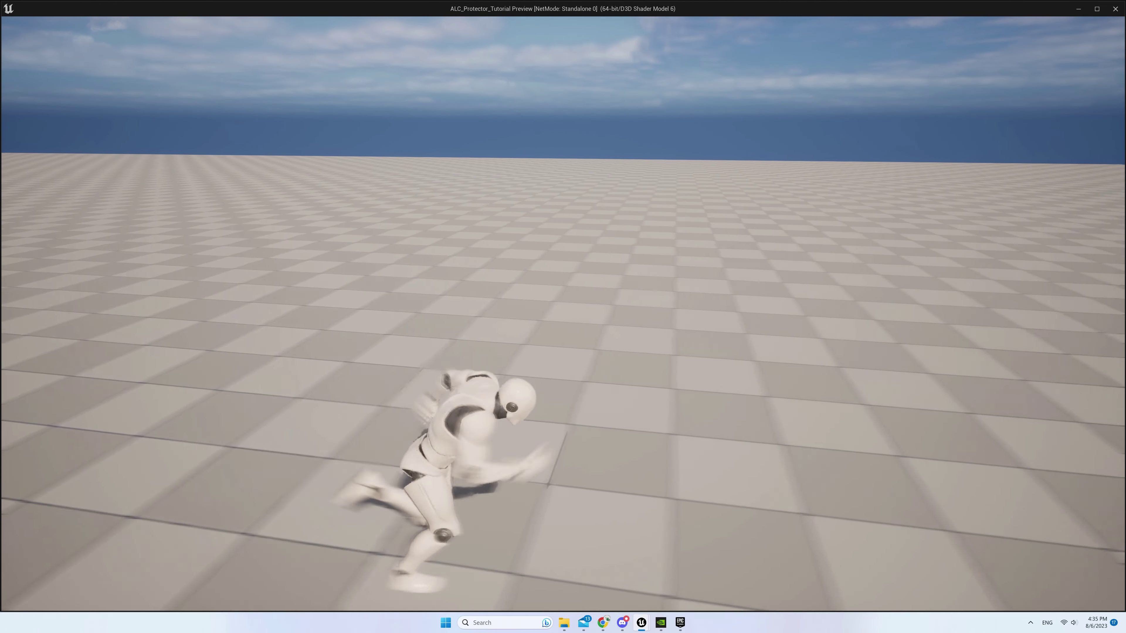